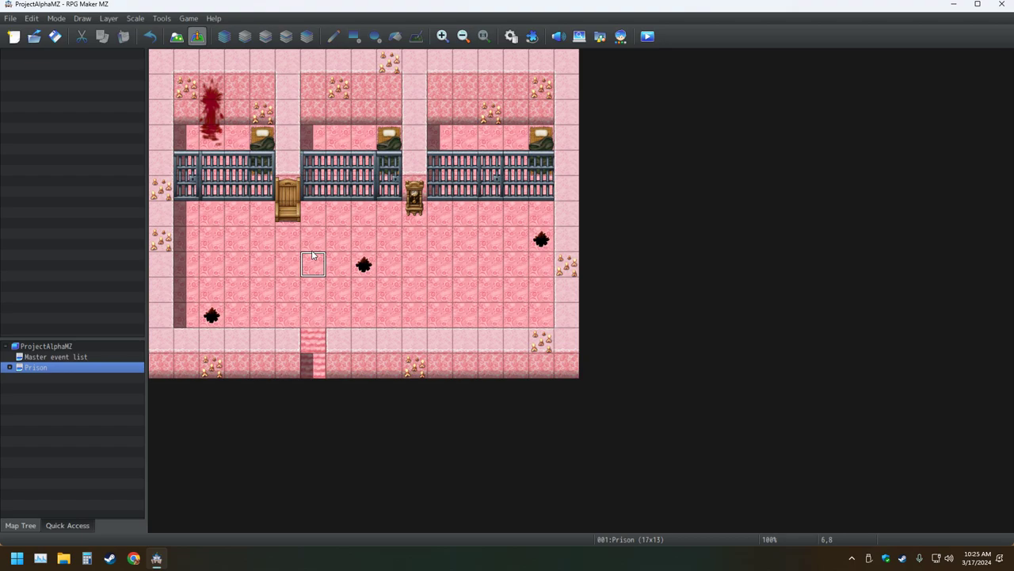
Open the Character Generator, choose the Kid type, and randomize the character's appearance repeatedly to go through many different designs
click(621, 35)
click(305, 103)
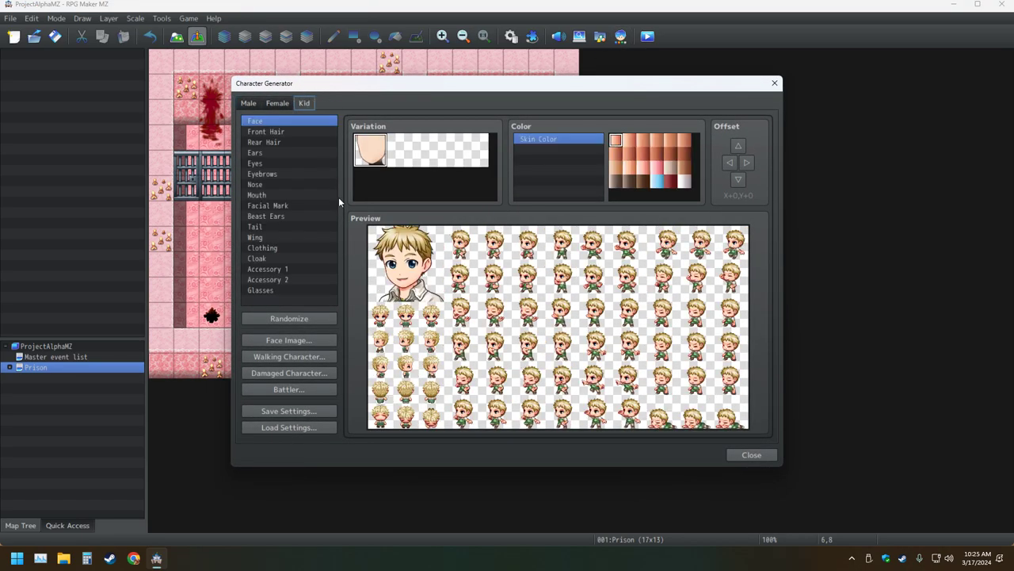
click(301, 322)
click(301, 322)
click(301, 321)
click(301, 322)
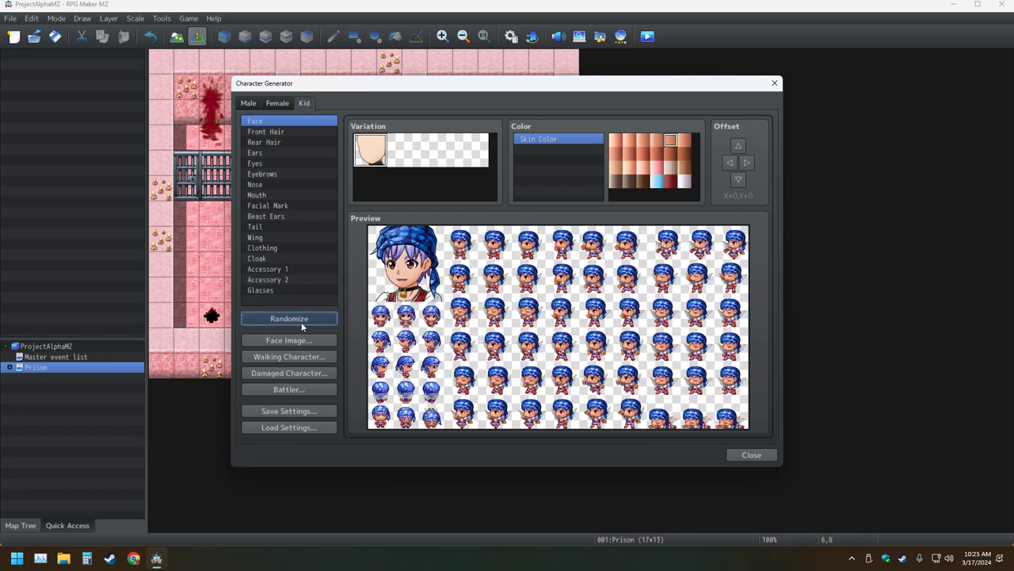
click(301, 322)
click(301, 321)
click(301, 321)
click(301, 322)
click(301, 322)
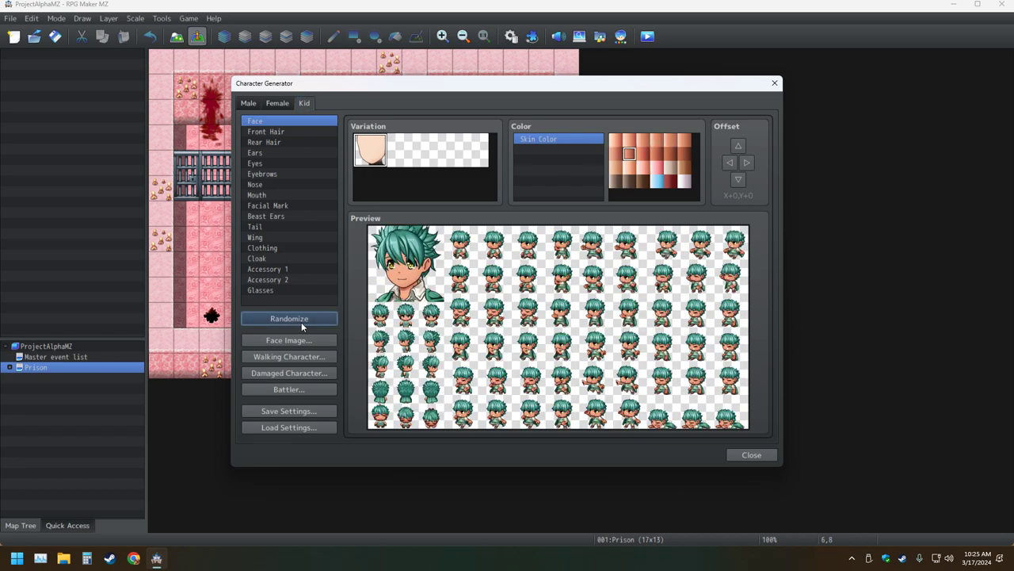
click(301, 322)
click(301, 322)
click(301, 322)
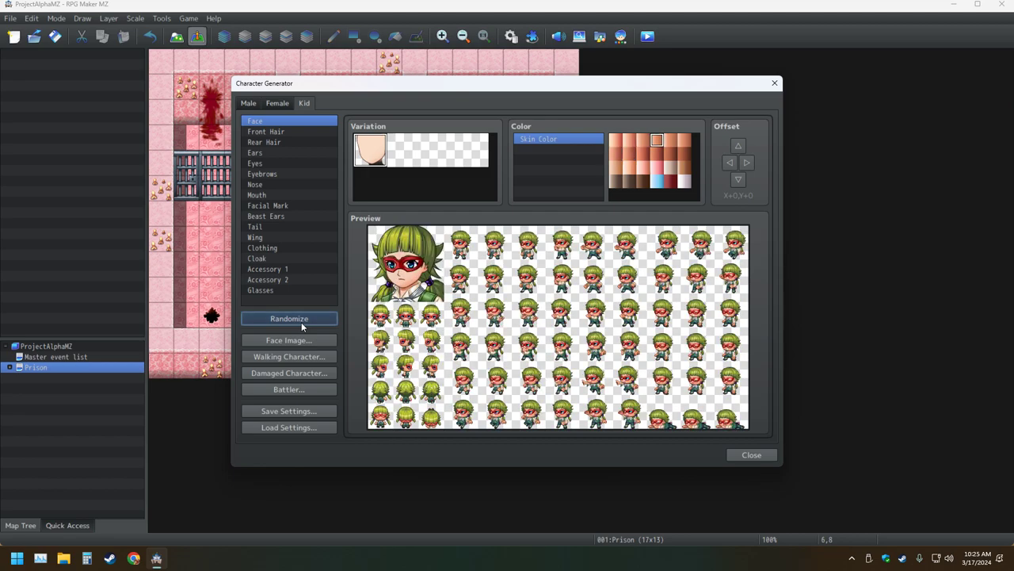
click(301, 322)
click(301, 322)
click(301, 322)
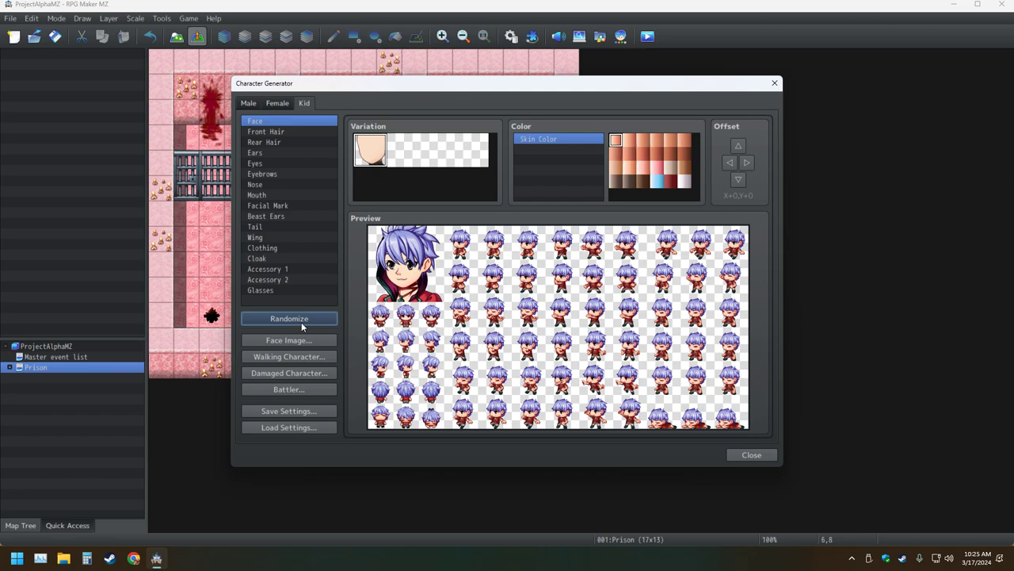
click(302, 321)
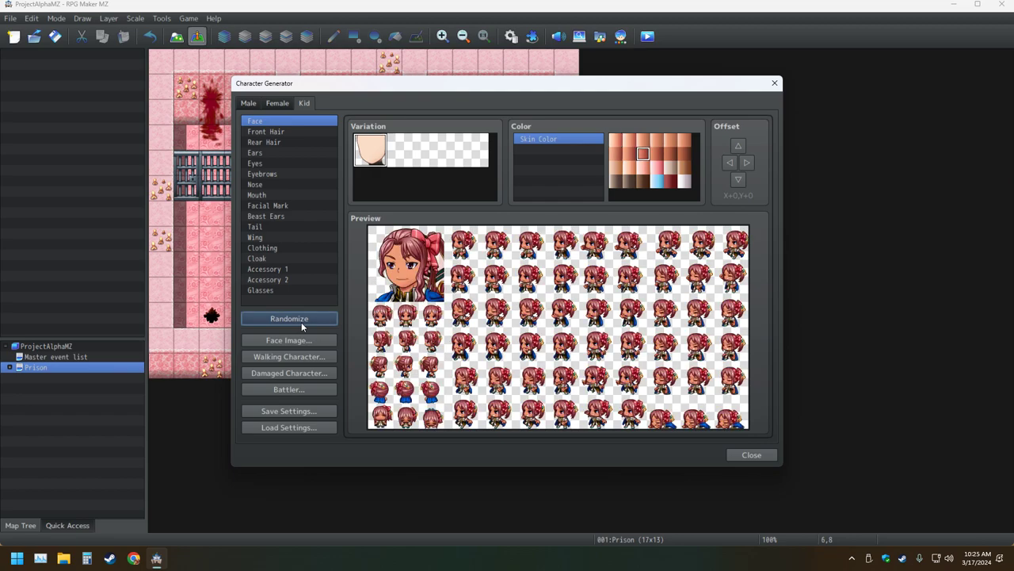
click(301, 322)
click(301, 322)
click(302, 321)
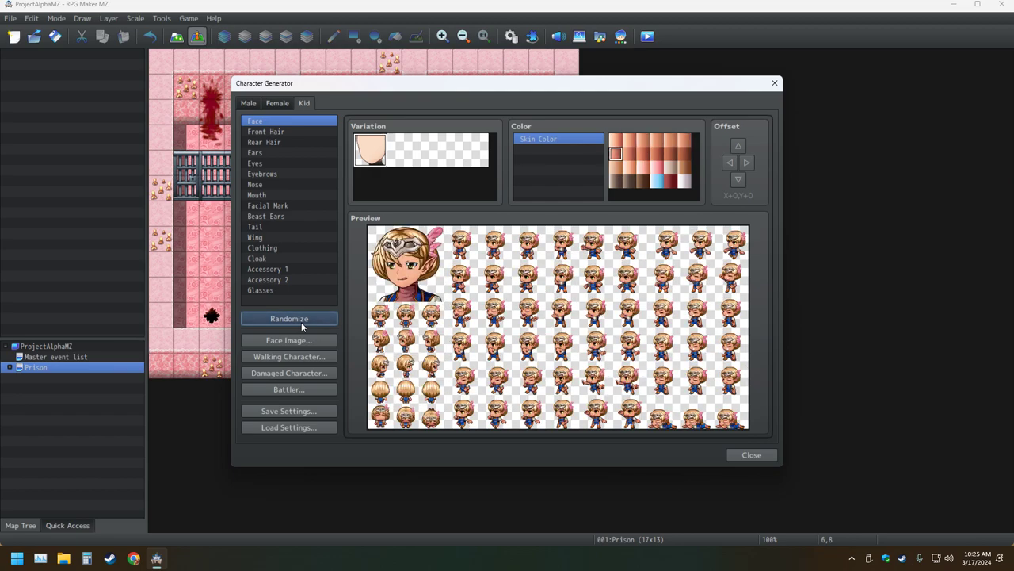
click(301, 321)
click(301, 317)
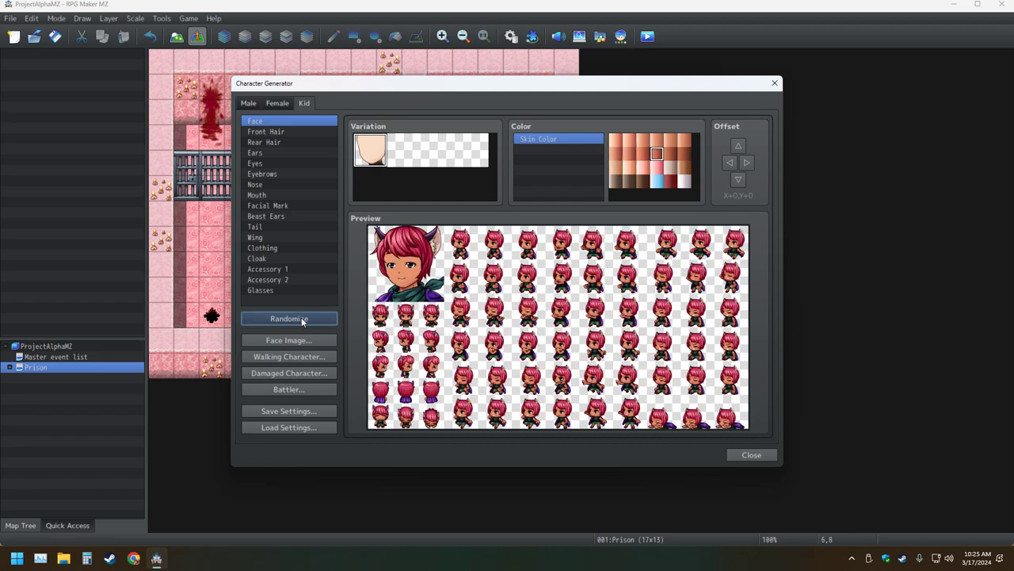
click(300, 317)
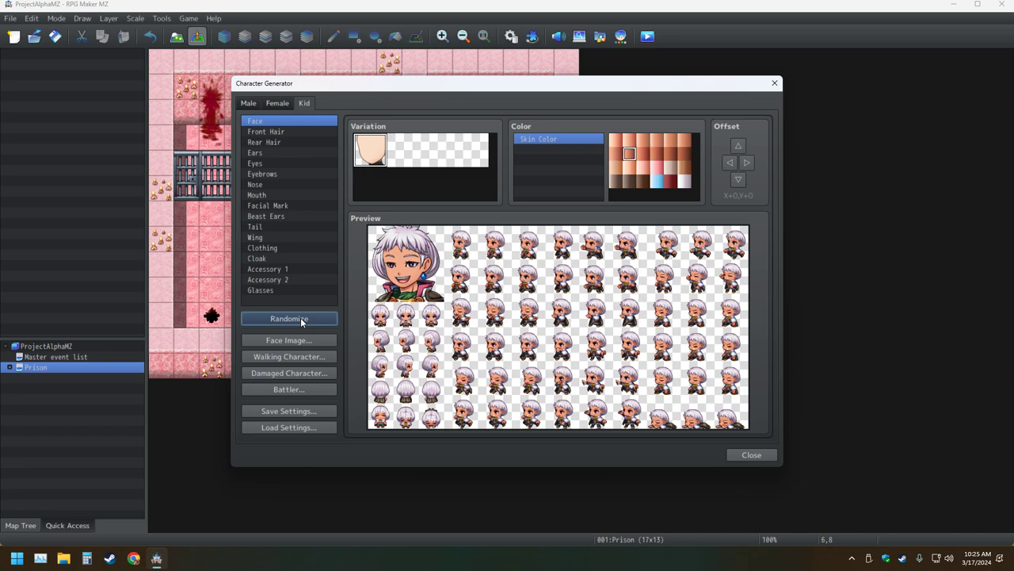
click(300, 317)
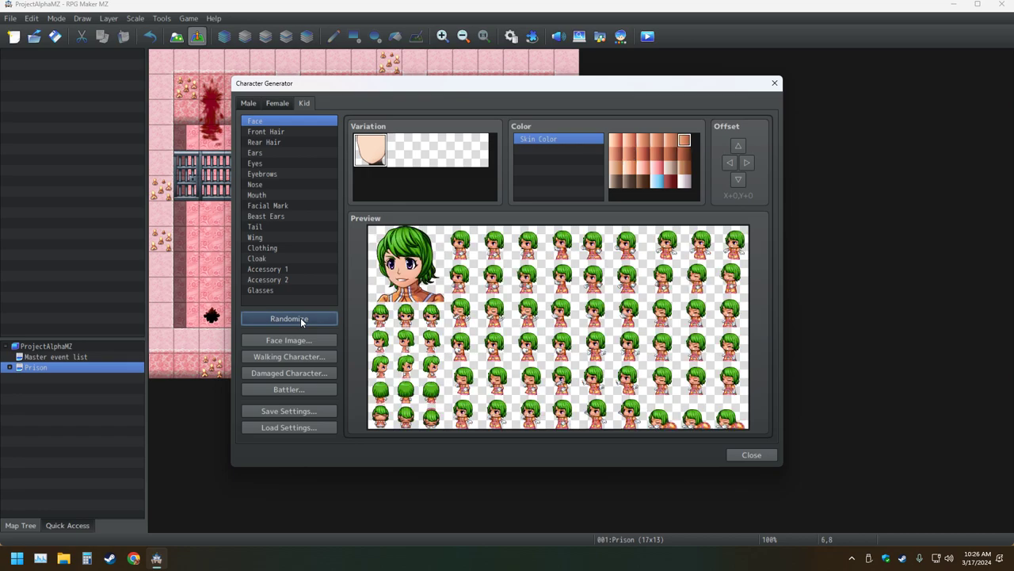
click(301, 317)
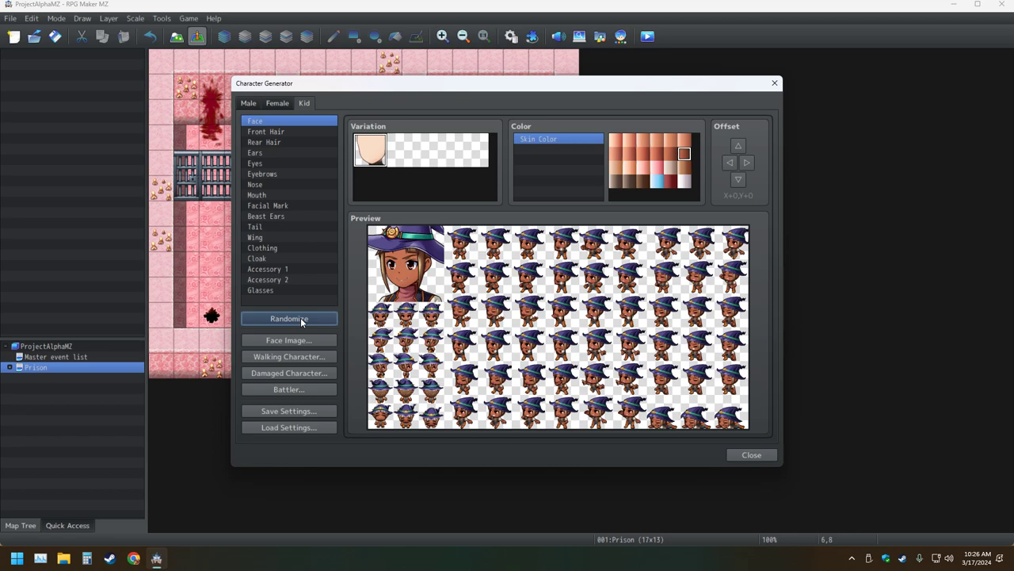
click(300, 317)
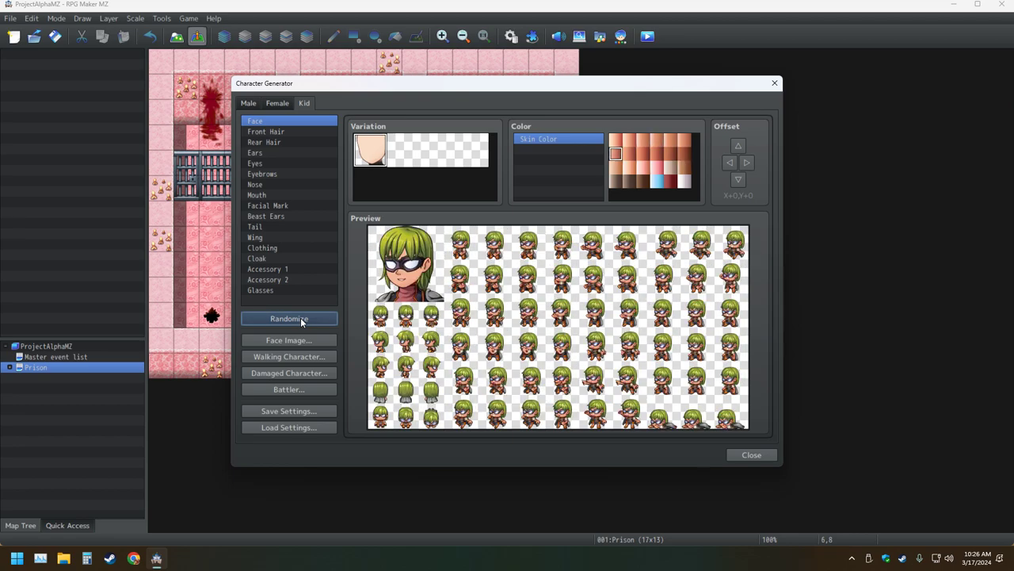
click(300, 317)
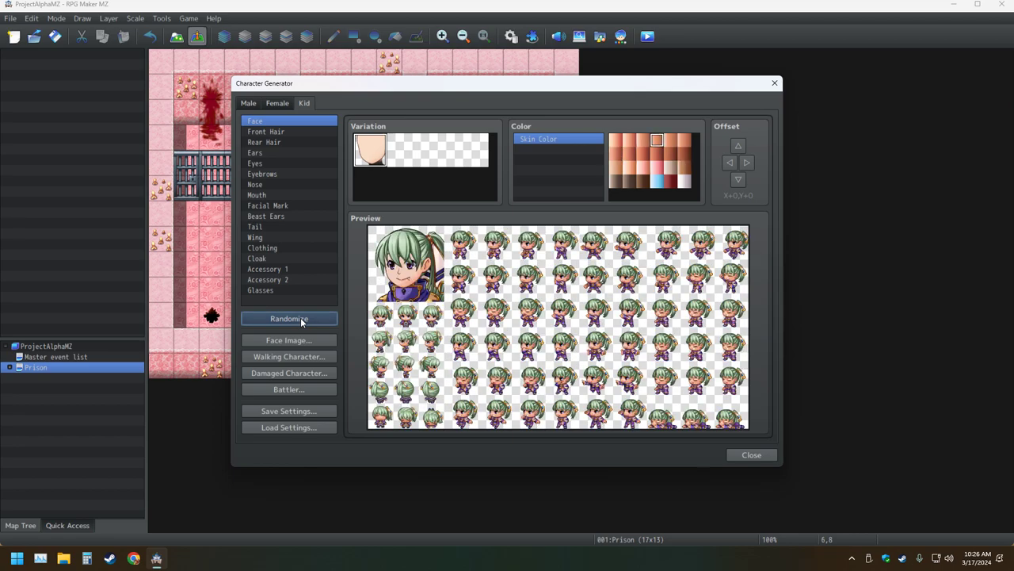
click(301, 317)
click(300, 317)
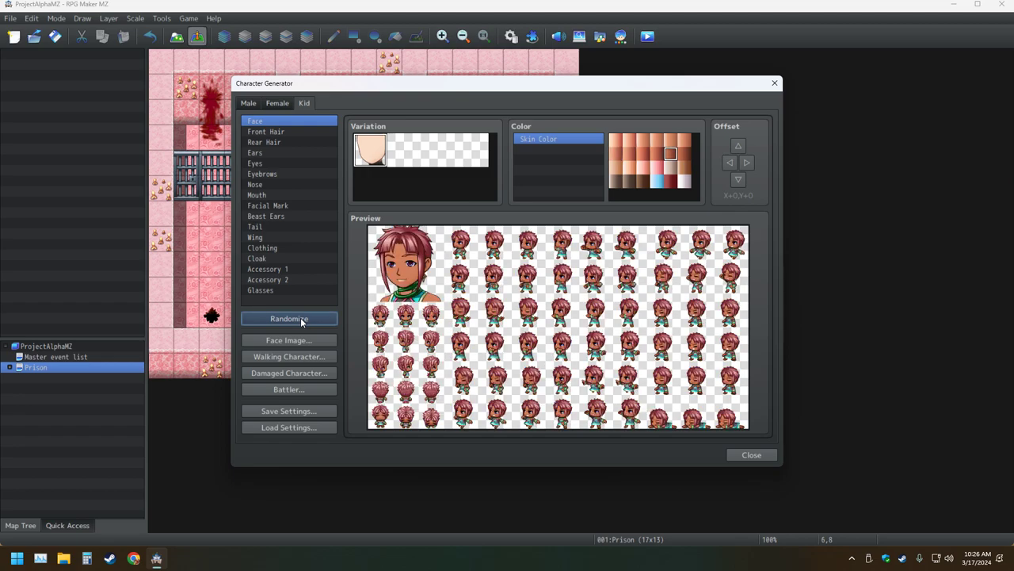
click(300, 317)
click(300, 317)
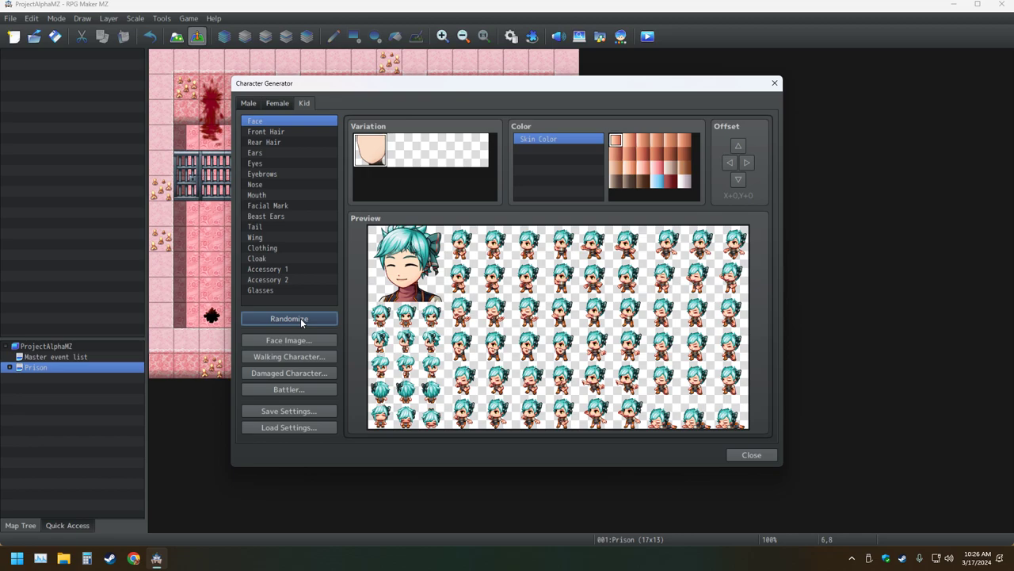
click(301, 318)
click(299, 318)
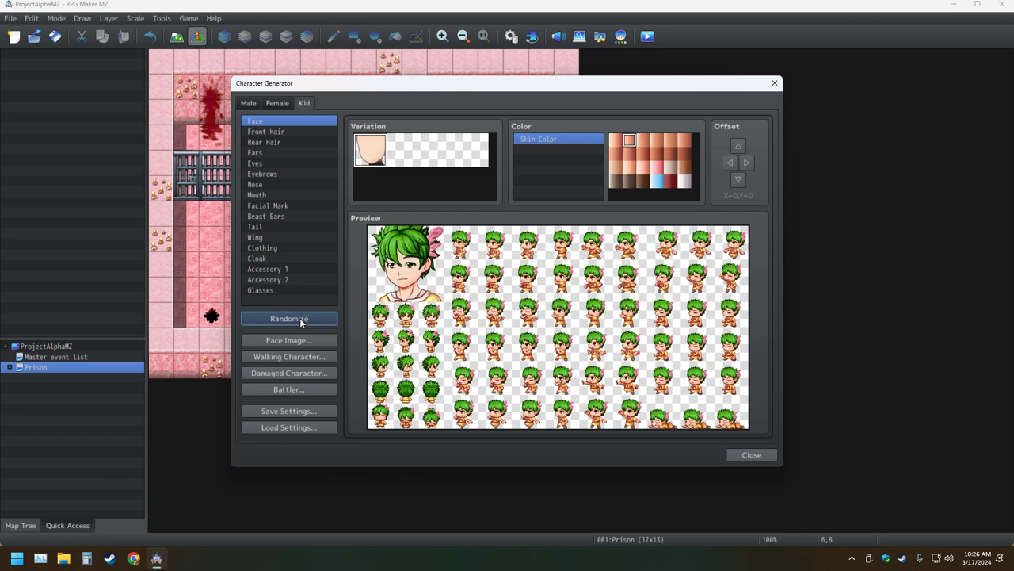
click(300, 317)
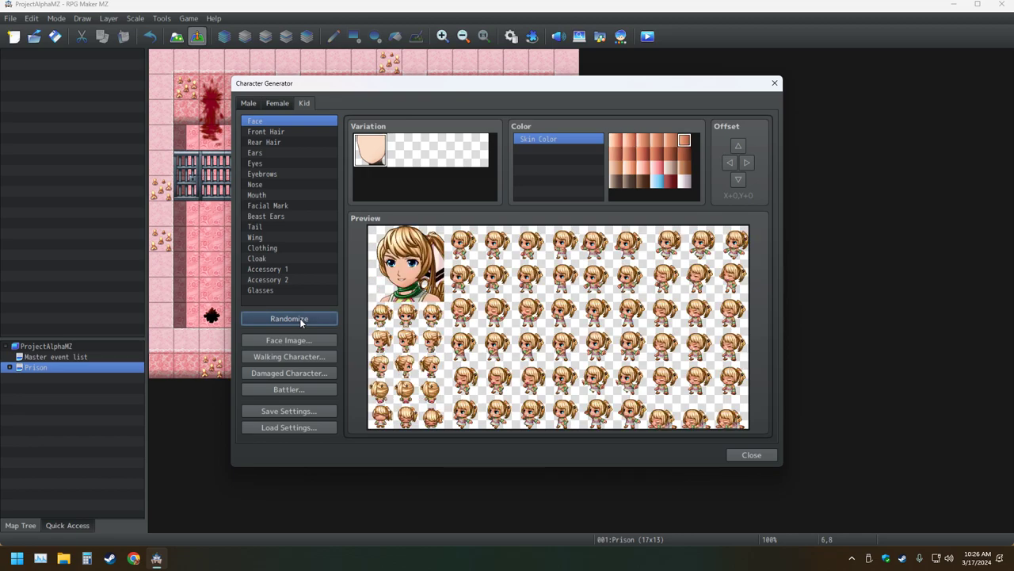
click(300, 318)
click(300, 318)
click(300, 318)
click(299, 318)
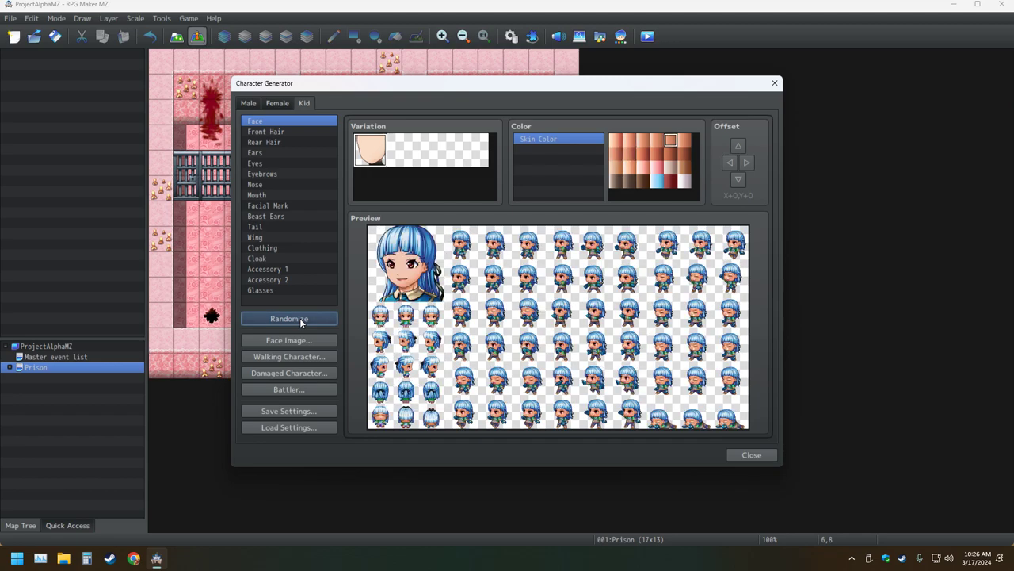
click(300, 318)
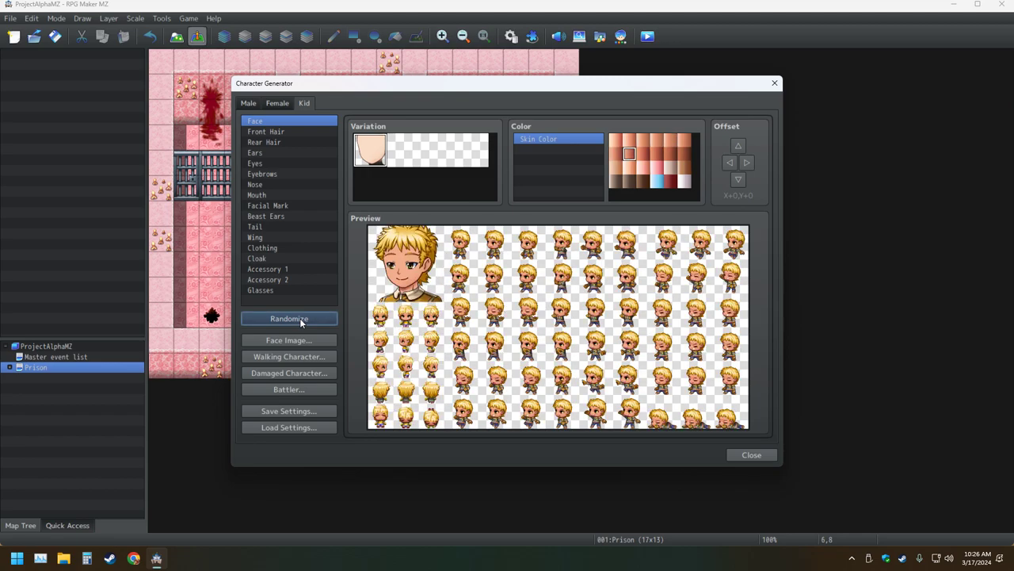
click(300, 318)
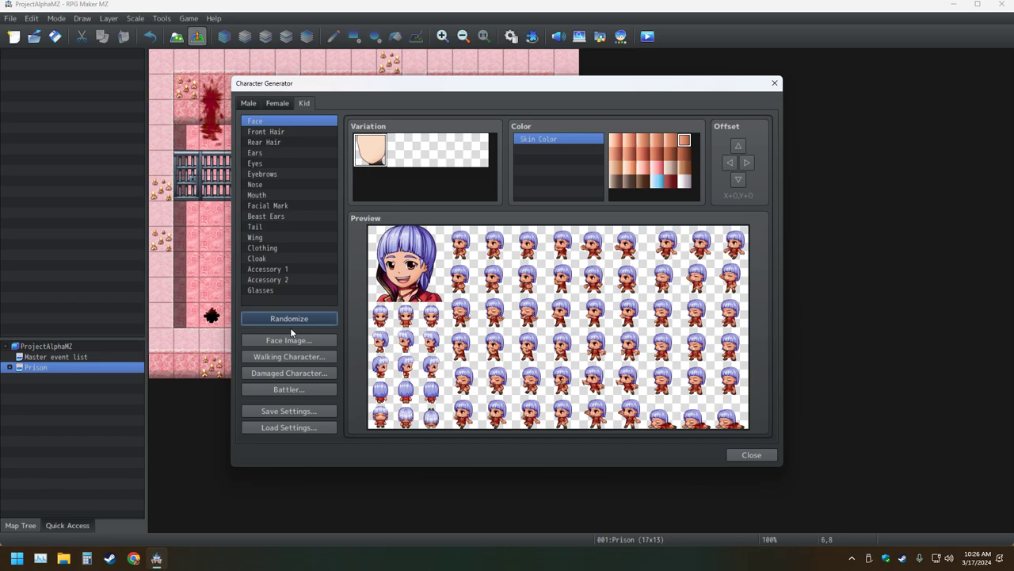
click(301, 317)
click(305, 315)
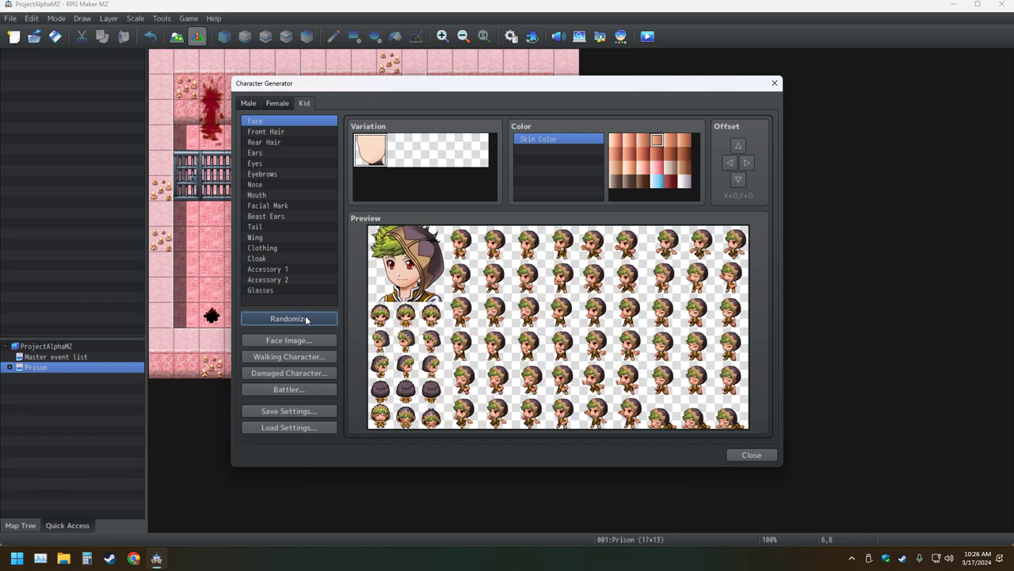
click(305, 318)
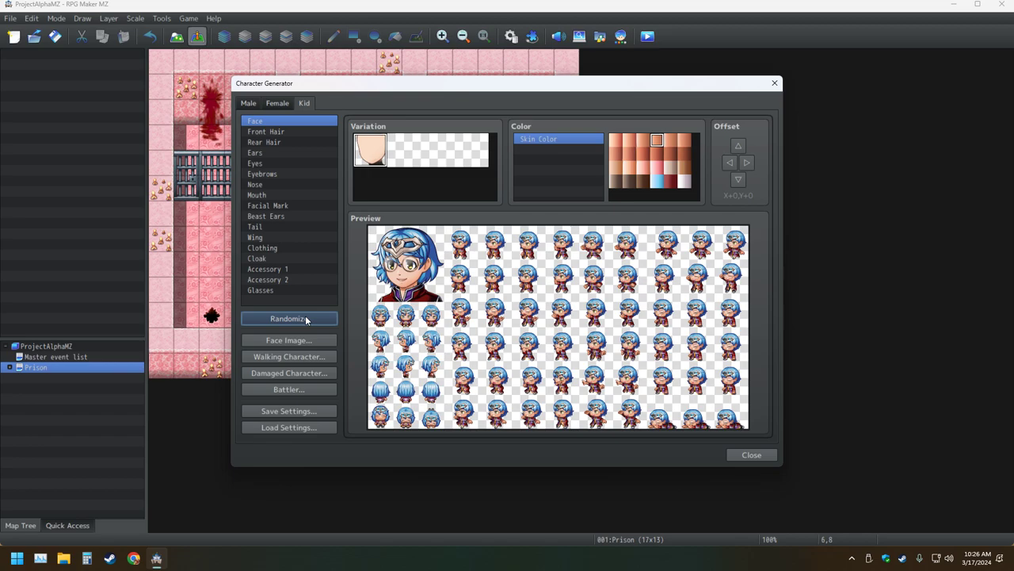
click(305, 317)
click(305, 318)
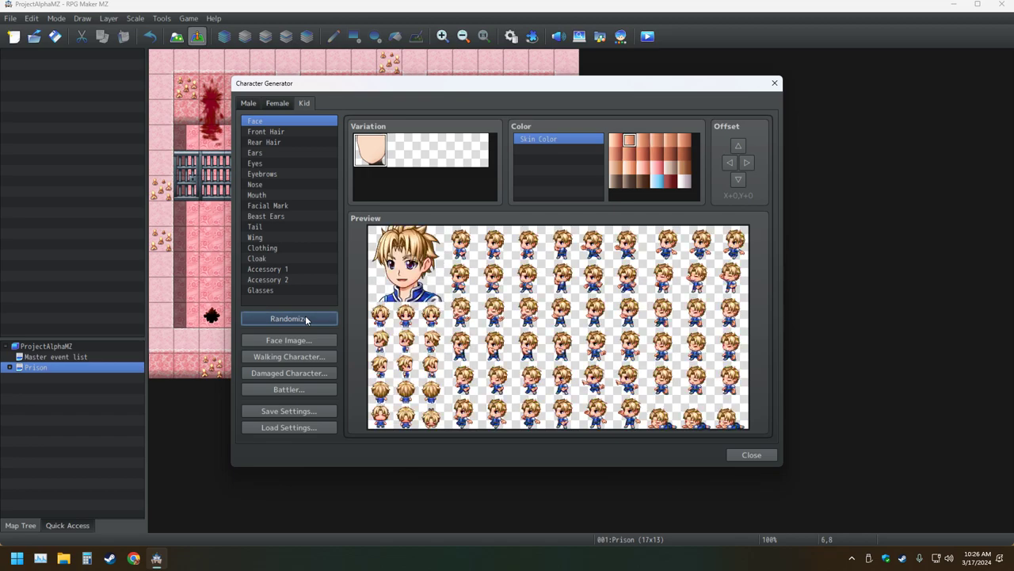
click(305, 318)
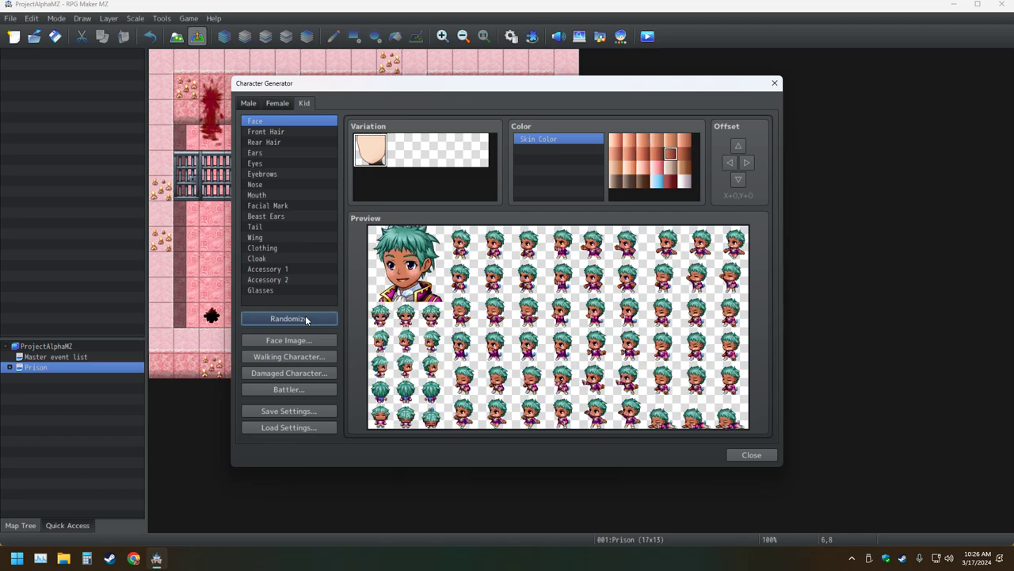
click(305, 318)
click(305, 318)
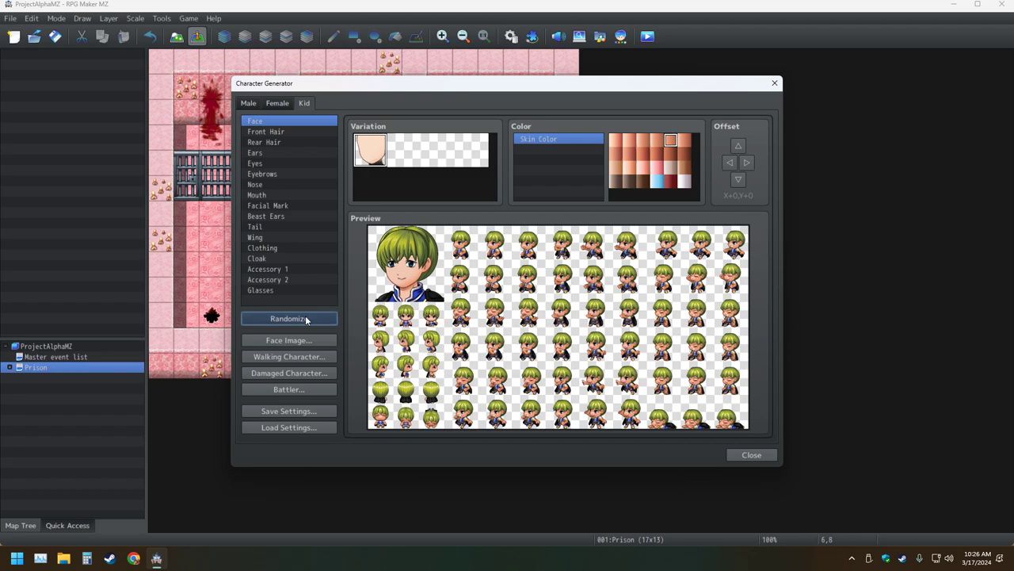
click(305, 317)
click(305, 318)
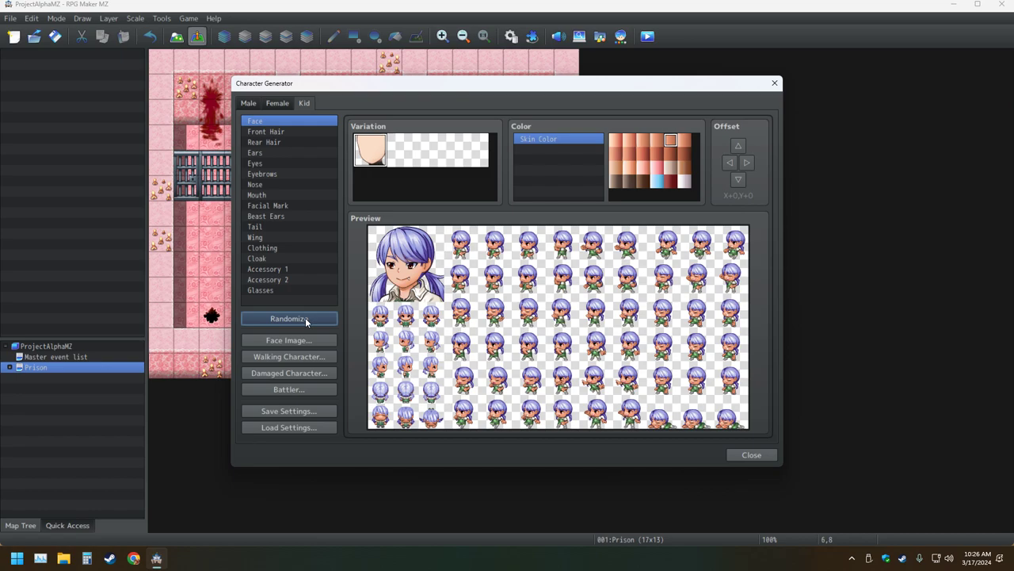
click(305, 318)
click(302, 318)
click(294, 319)
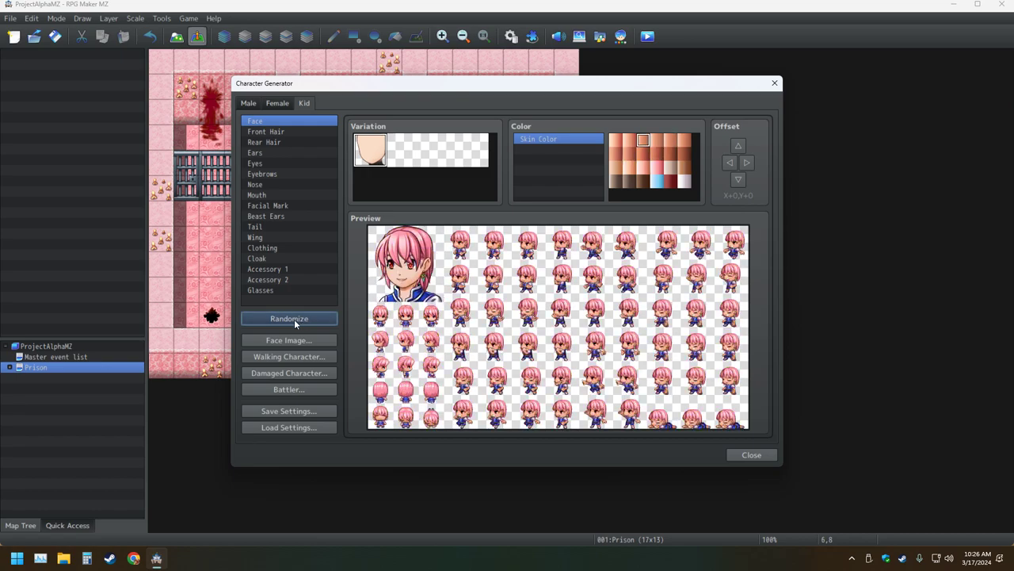
click(296, 320)
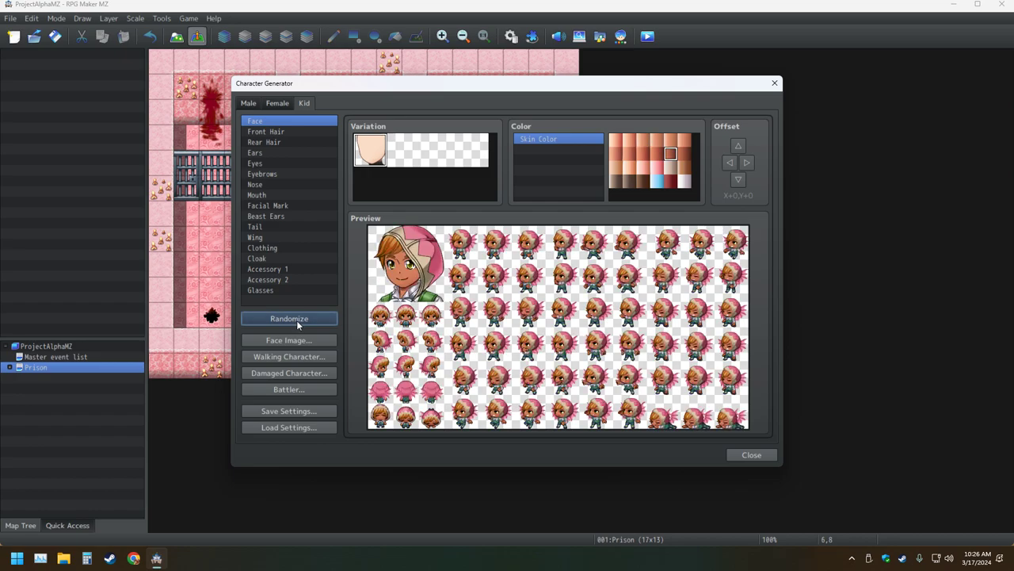
click(305, 317)
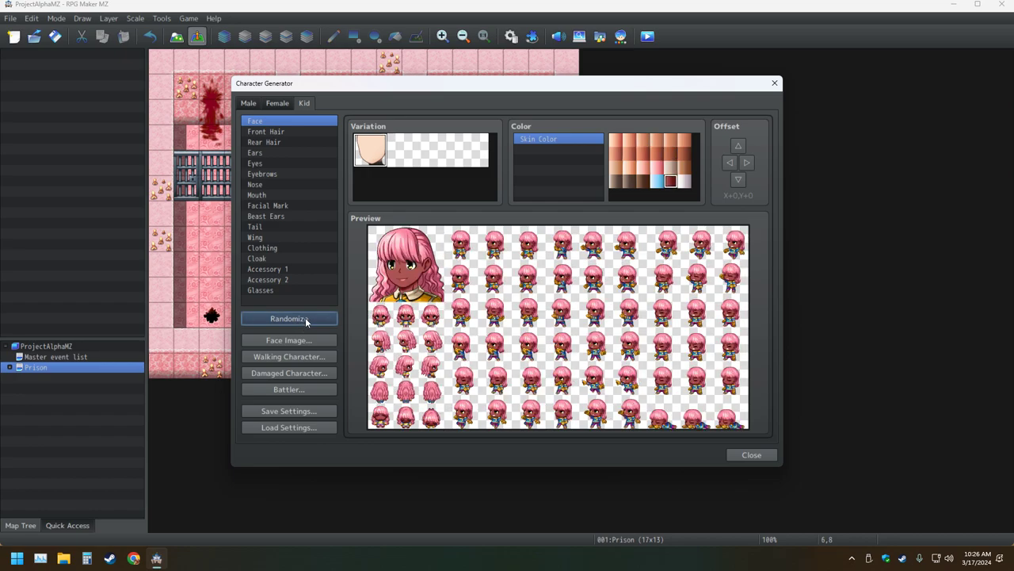
click(305, 317)
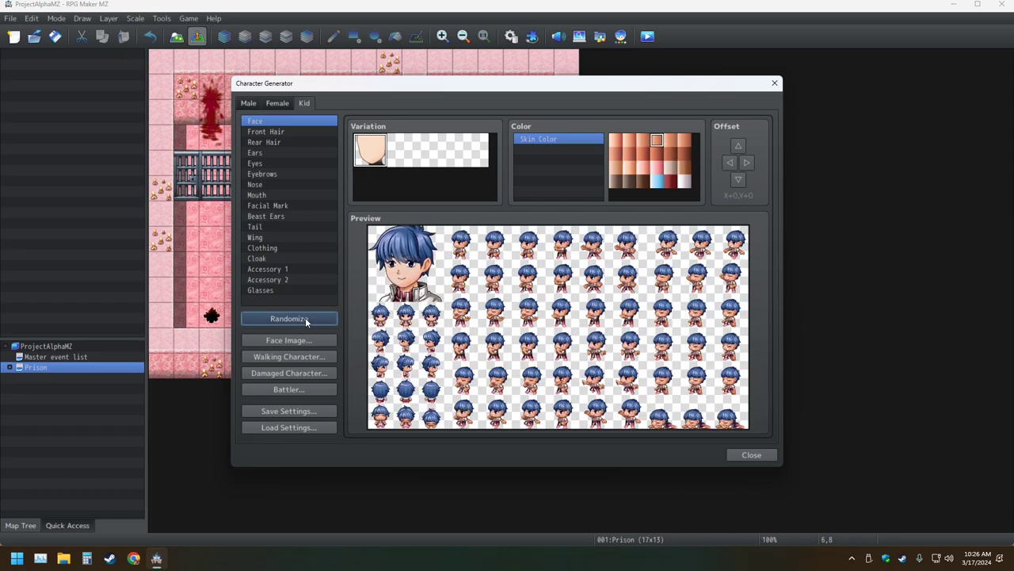
click(305, 317)
click(305, 317)
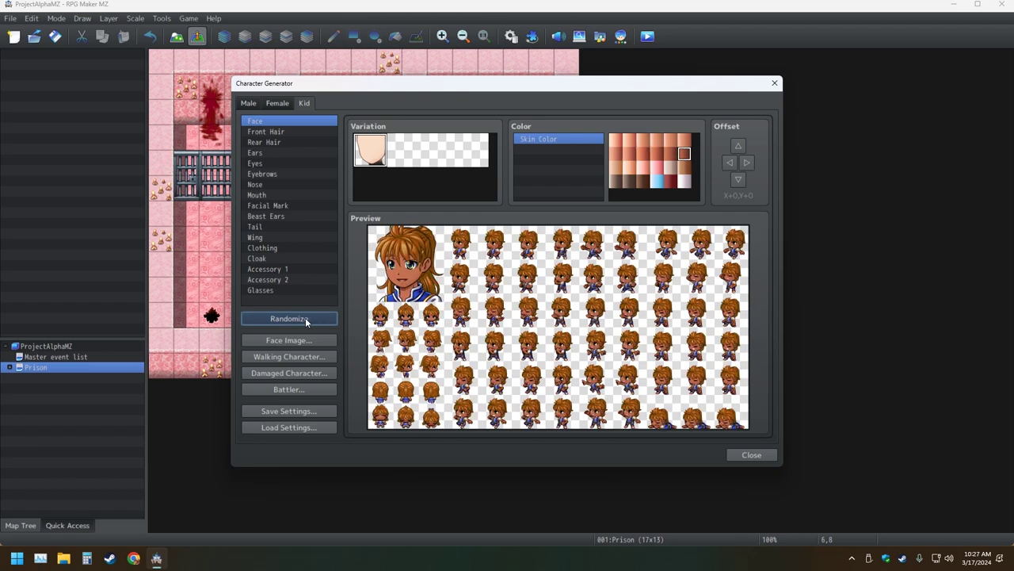
click(293, 317)
click(292, 317)
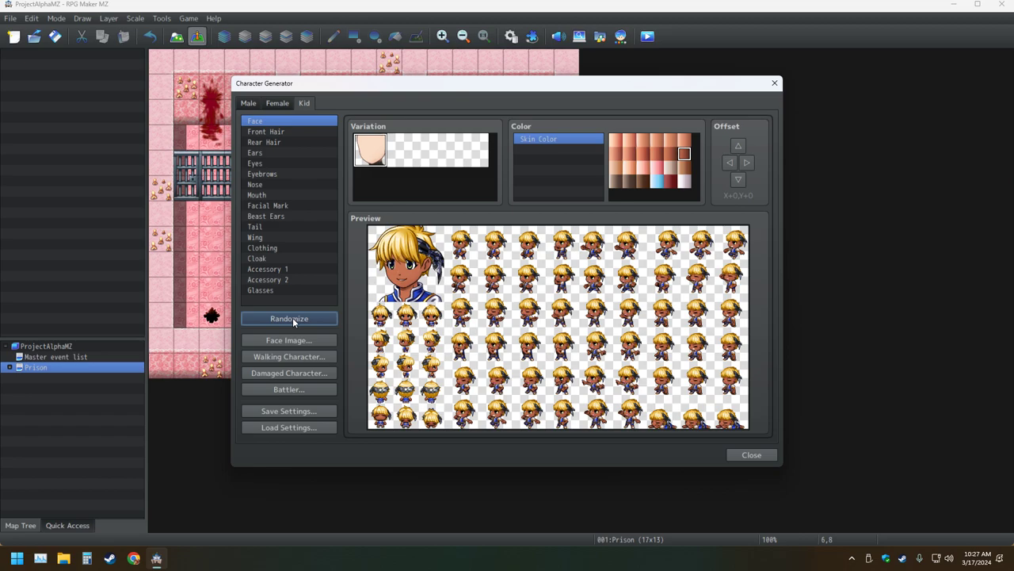
click(293, 317)
click(292, 317)
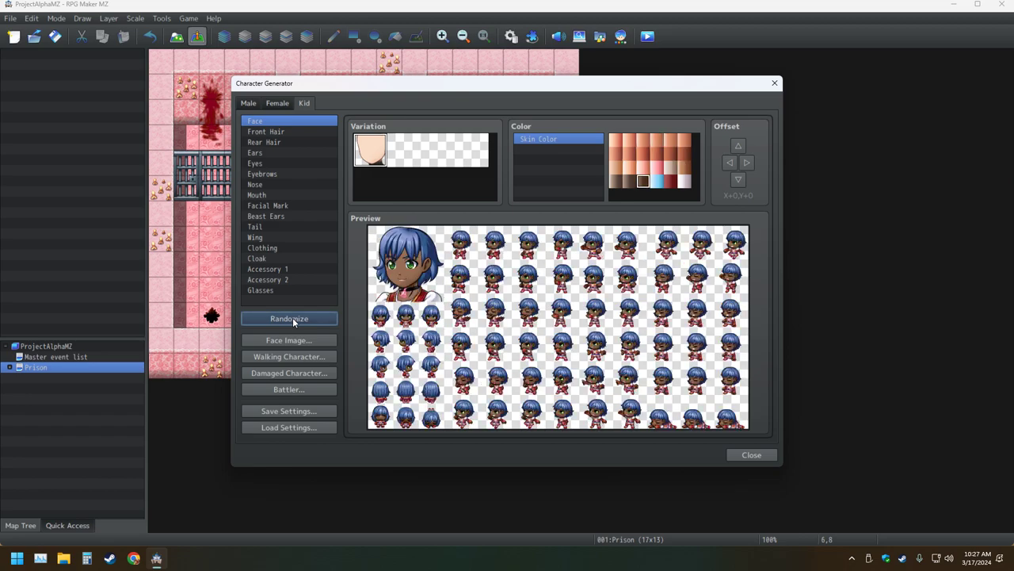
click(293, 317)
click(292, 317)
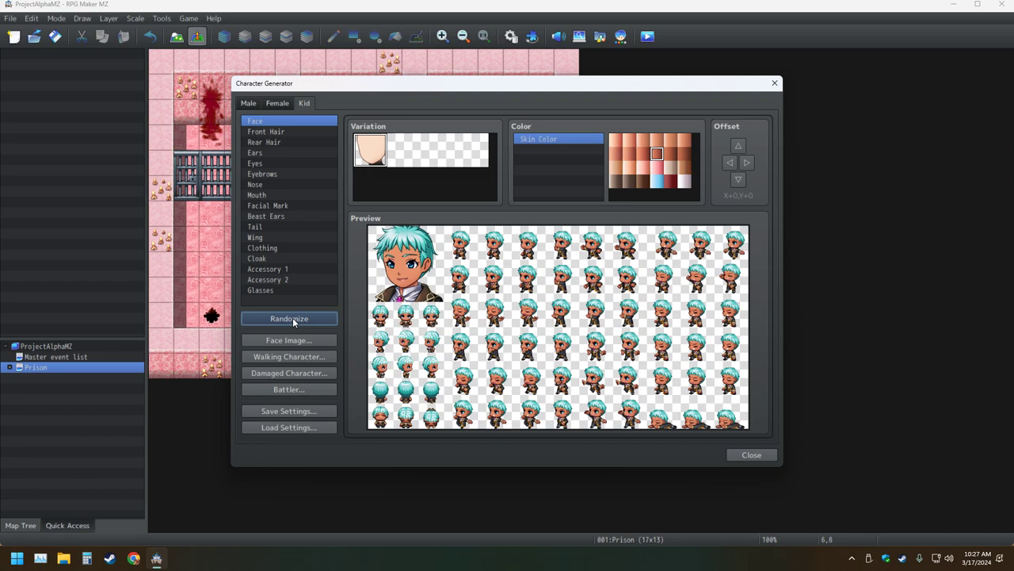
Close the Character Generator, then quit and relaunch RPG Maker MZ to clear the randomized designs
click(248, 103)
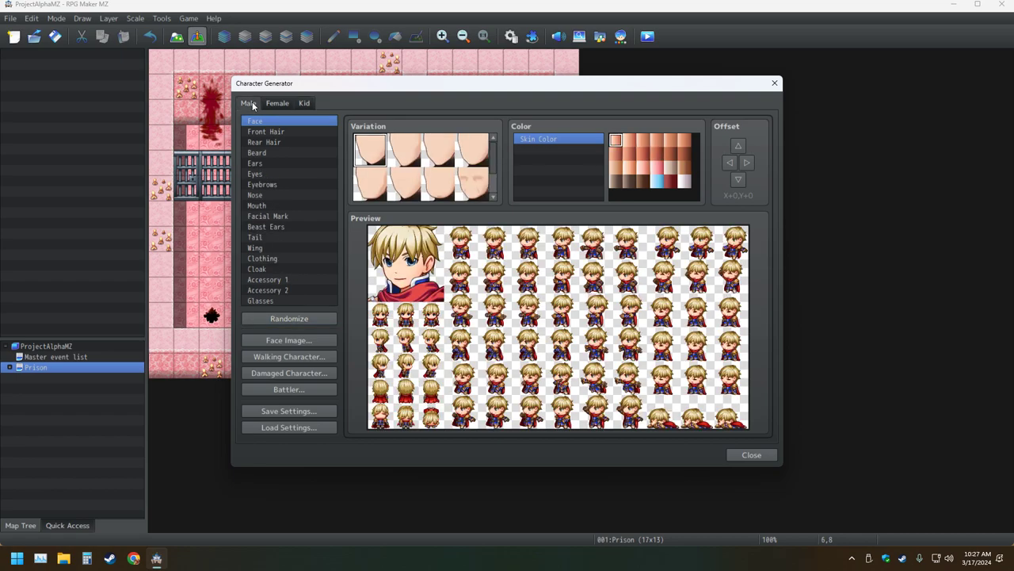
click(303, 104)
click(775, 83)
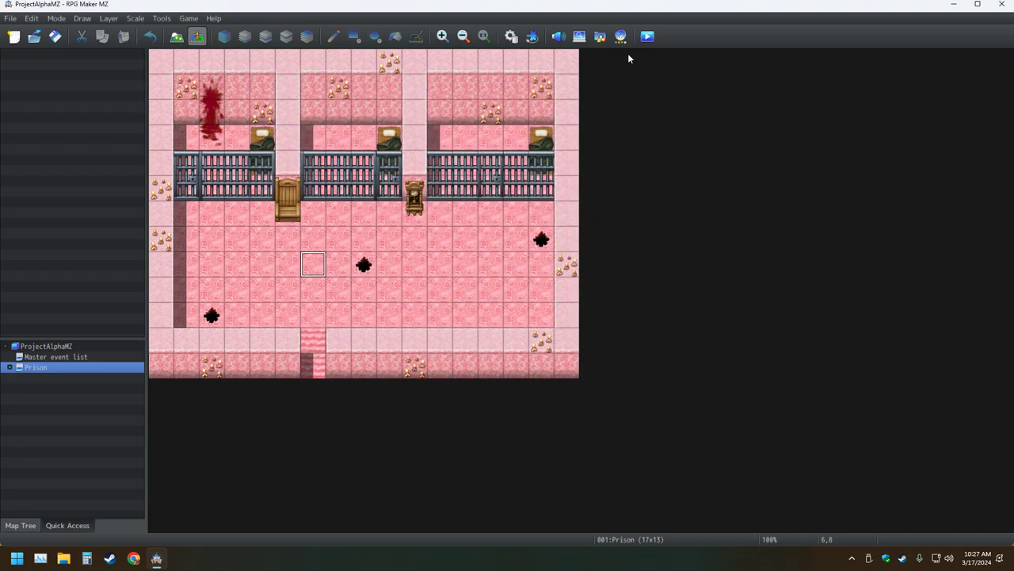
click(620, 37)
click(775, 83)
click(1000, 4)
double_click(59, 73)
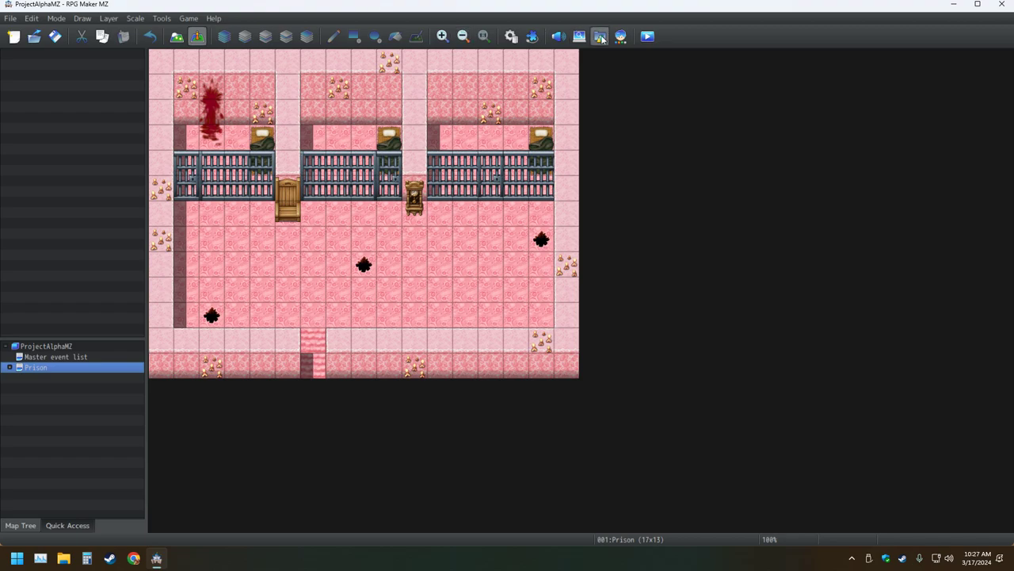
Open the Character Generator for the Kid type and set the front hair color to black
click(620, 36)
click(306, 104)
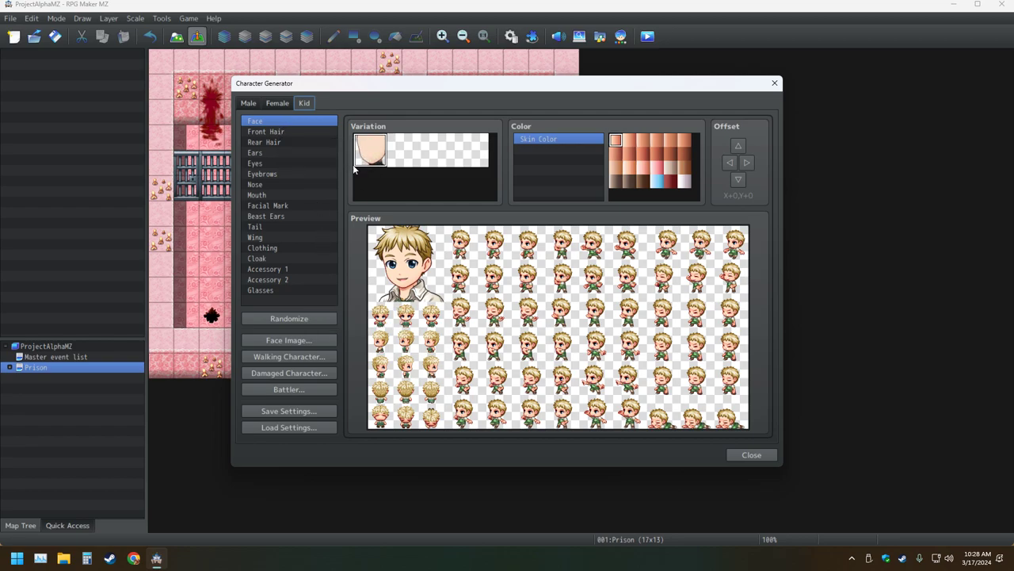
click(293, 132)
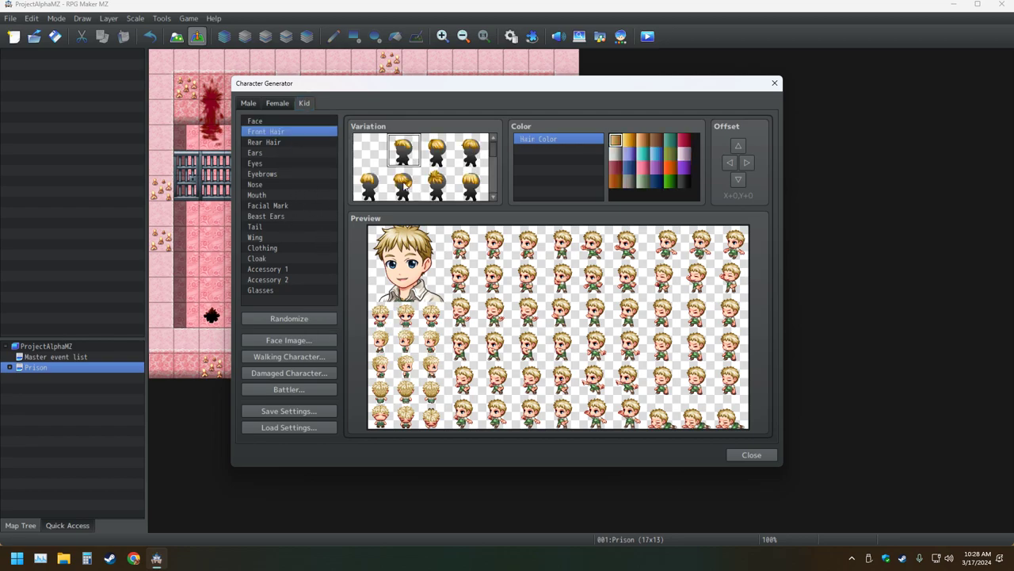
scroll(432, 182, down, 2)
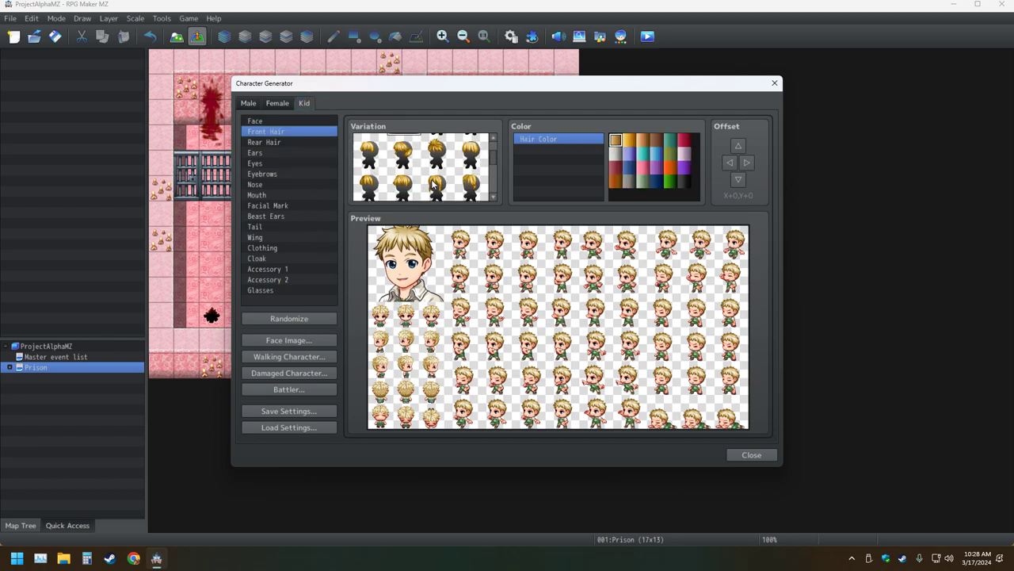
click(685, 181)
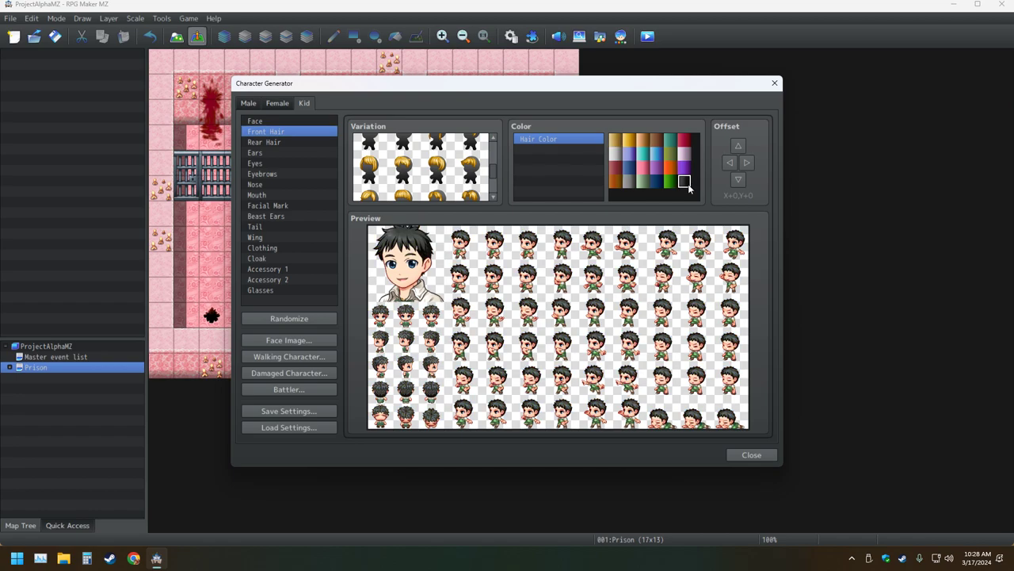
Try the kid's front hair variations in the first two rows one by one, ending on the tousled upswept style
scroll(429, 163, up, 2)
click(437, 152)
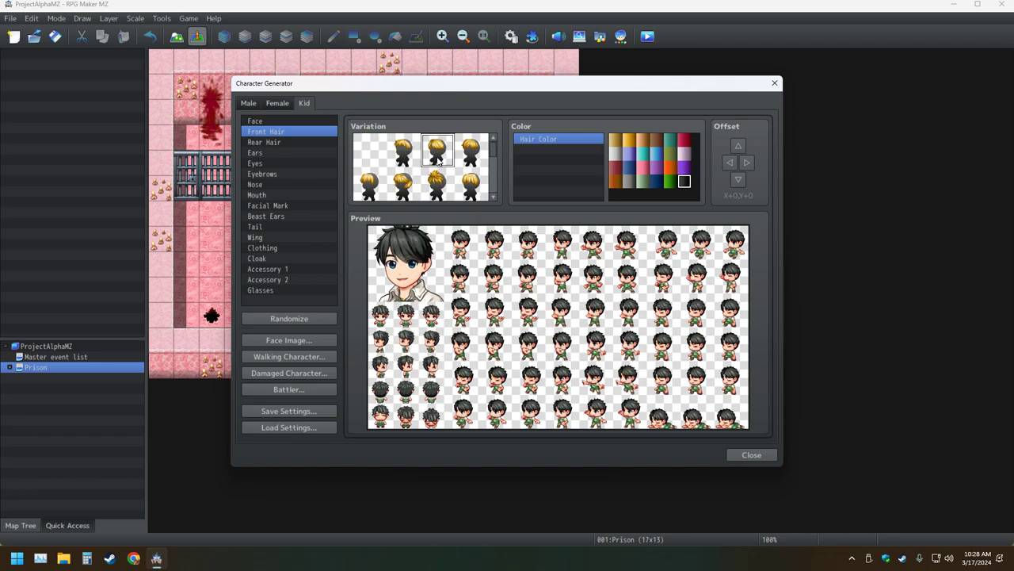
click(471, 158)
click(369, 187)
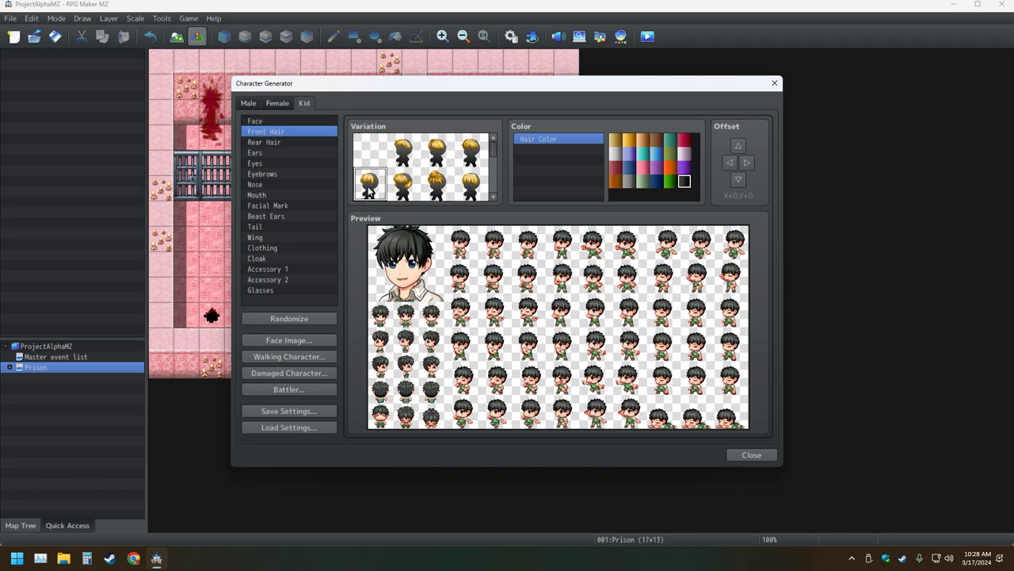
click(406, 187)
click(442, 186)
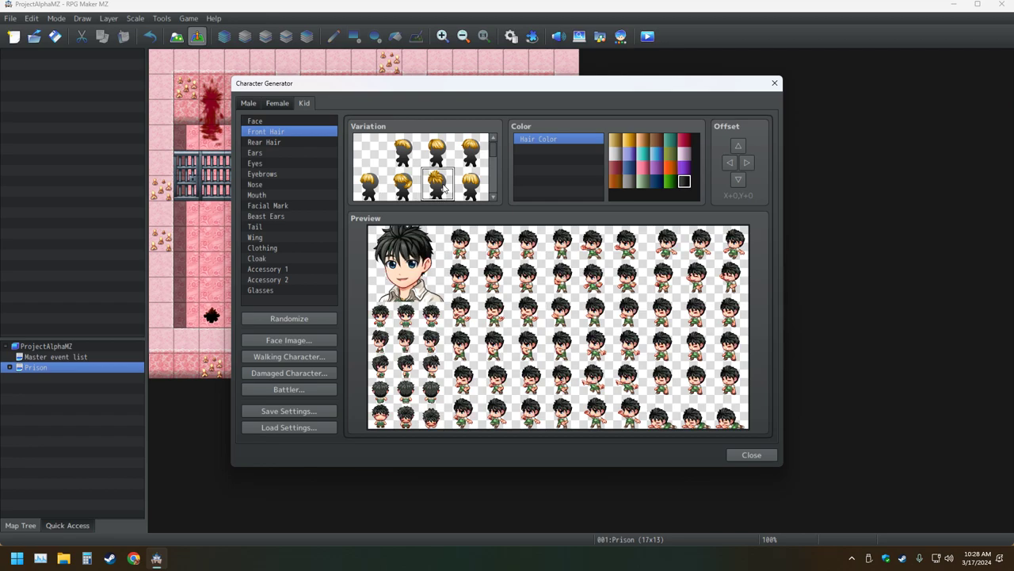
Compare golden blond with black as the hair color of the upswept style, finishing with black
click(628, 140)
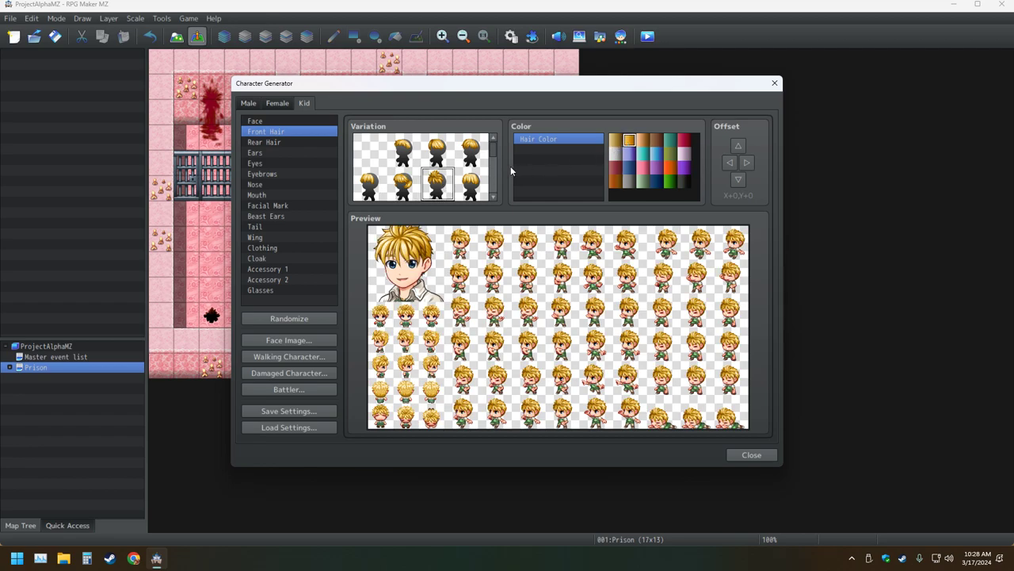
click(684, 181)
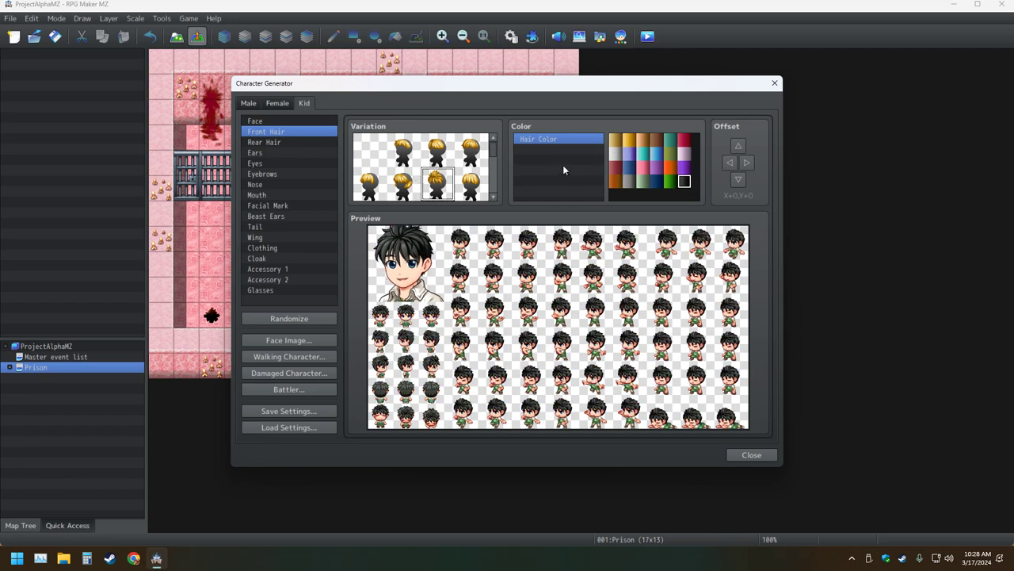
click(632, 142)
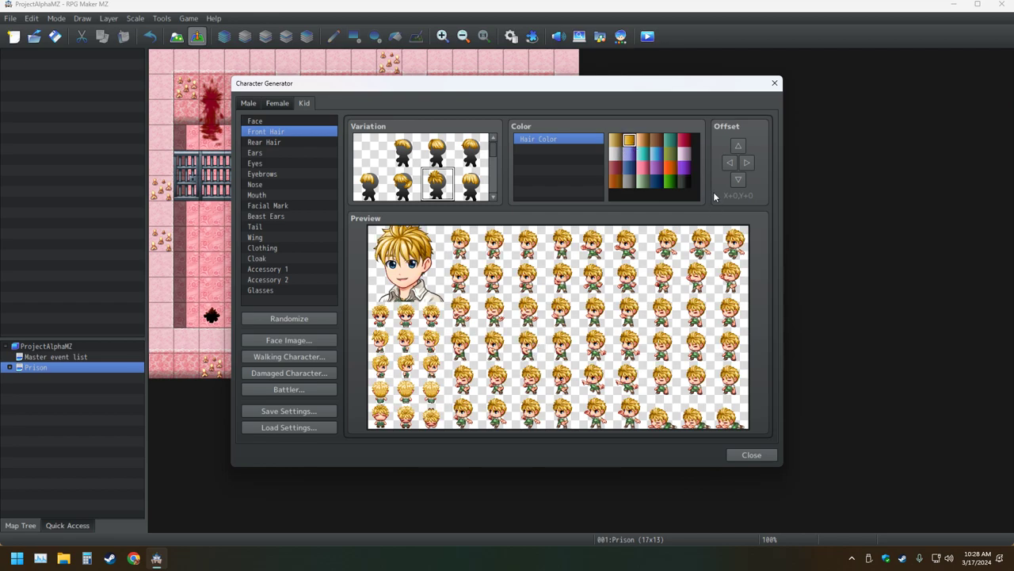
click(685, 181)
Try further front hair variations from the rest of the list and choose the straight-cut blunt bangs
scroll(442, 189, down, 3)
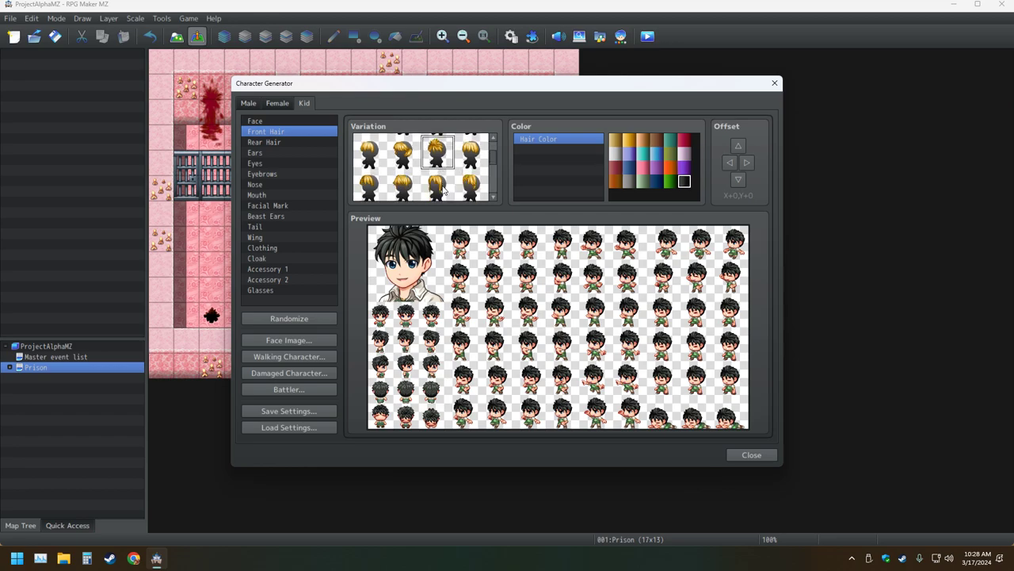
scroll(442, 188, up, 4)
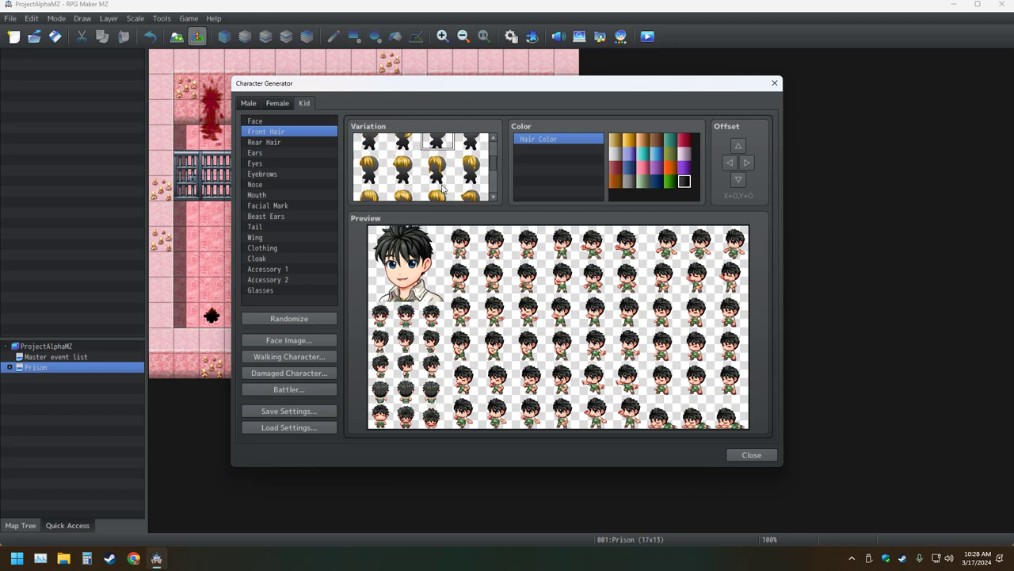
click(442, 189)
click(406, 187)
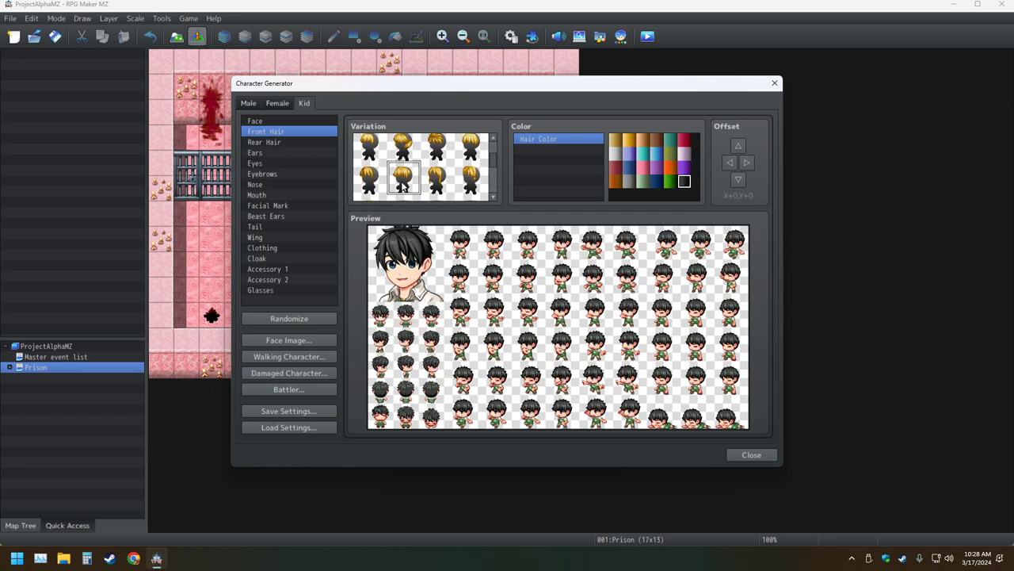
click(475, 185)
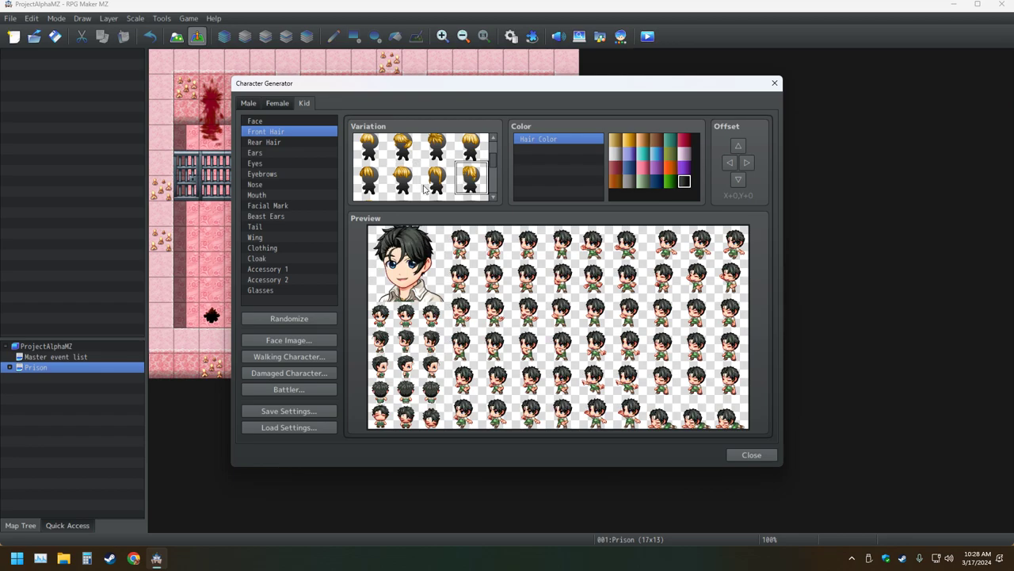
click(377, 182)
click(413, 152)
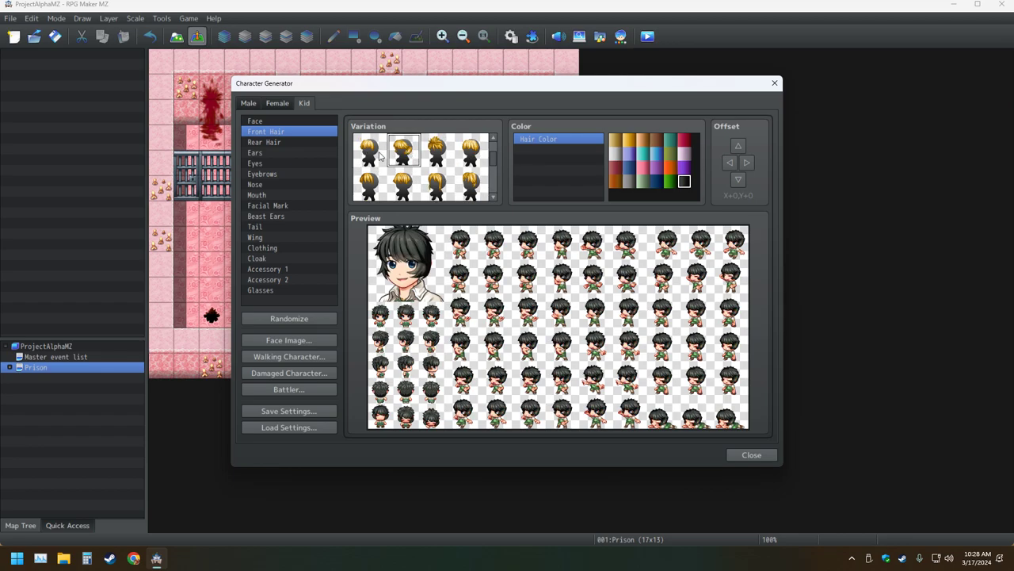
click(472, 156)
click(473, 194)
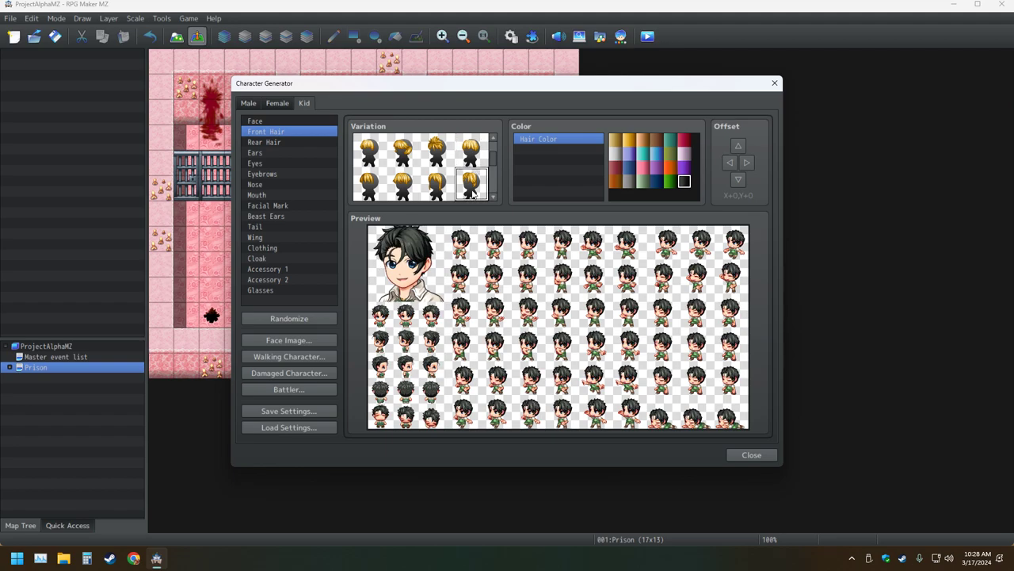
scroll(437, 191, down, 4)
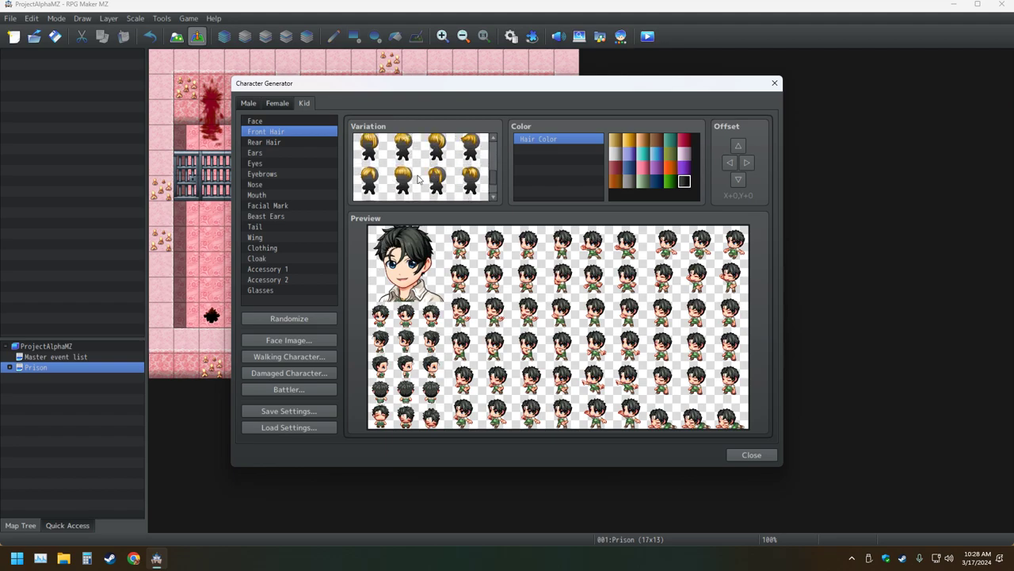
click(412, 179)
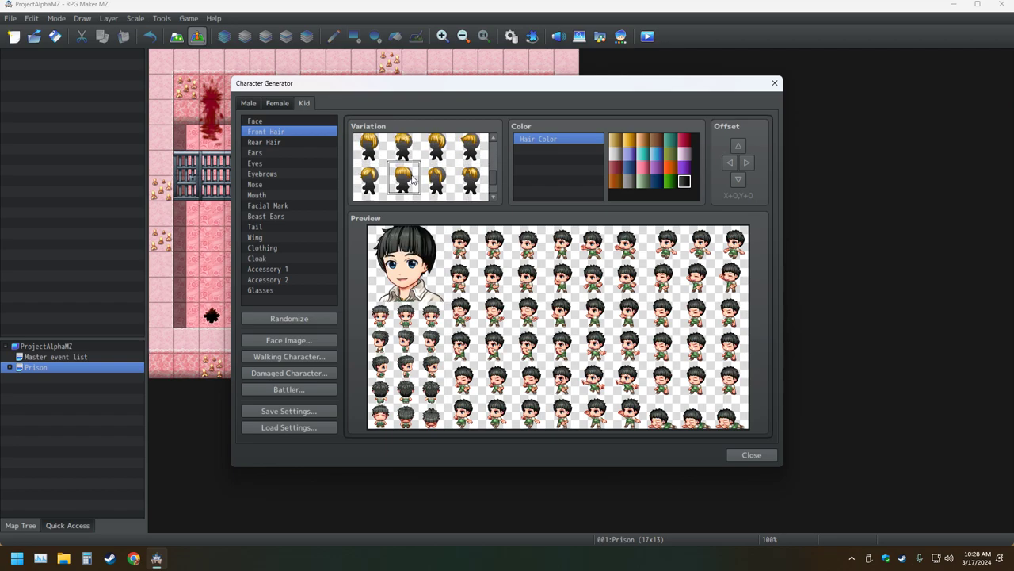
Try the short spiky rear hair, then choose the smooth rounded bowl-cut variation for the rear hair
click(281, 143)
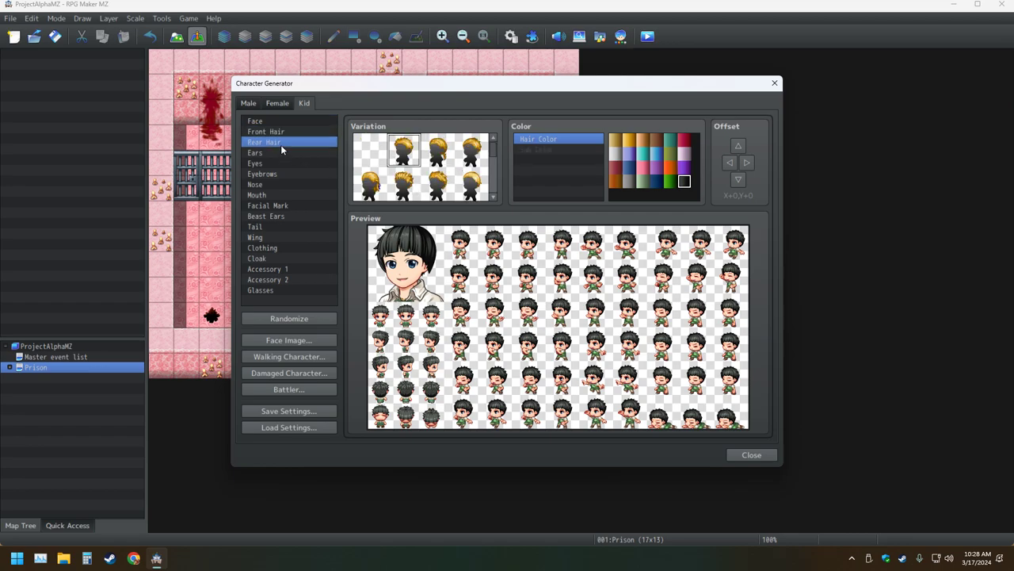
scroll(403, 181, down, 1)
click(404, 176)
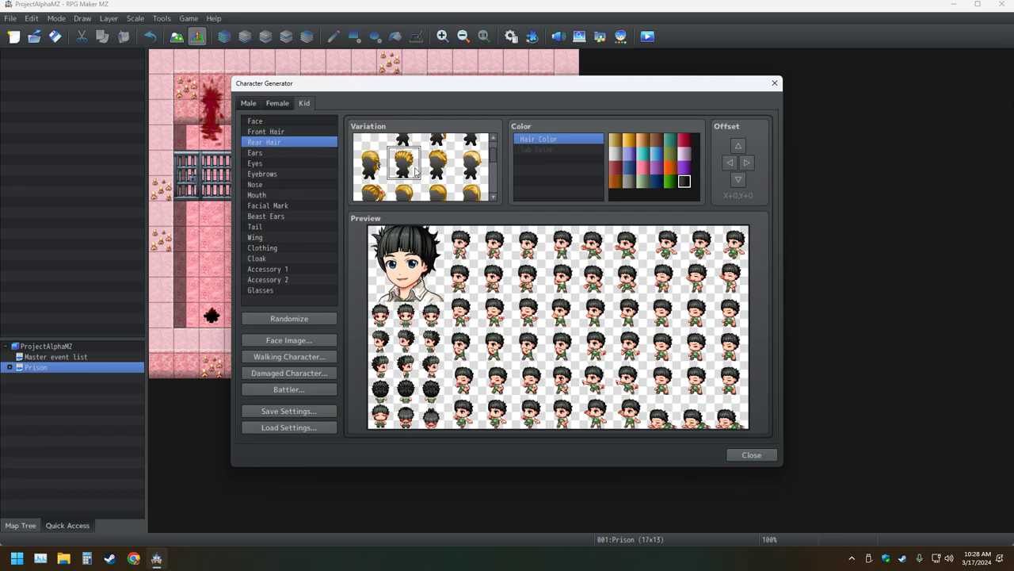
scroll(412, 176, down, 2)
click(404, 162)
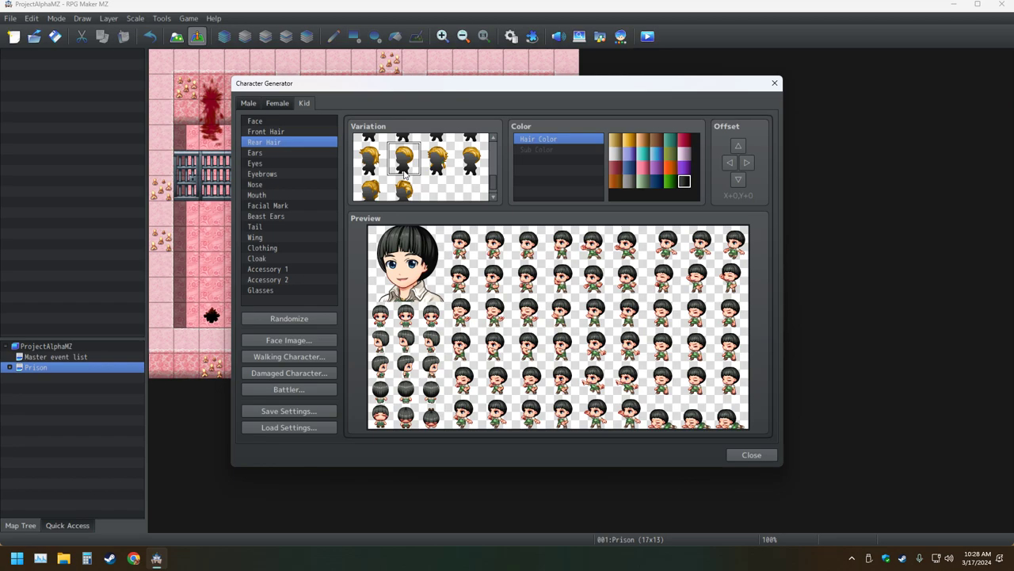
Try the long side-strand front hair, then set the front hair to the first style after the empty option
click(284, 132)
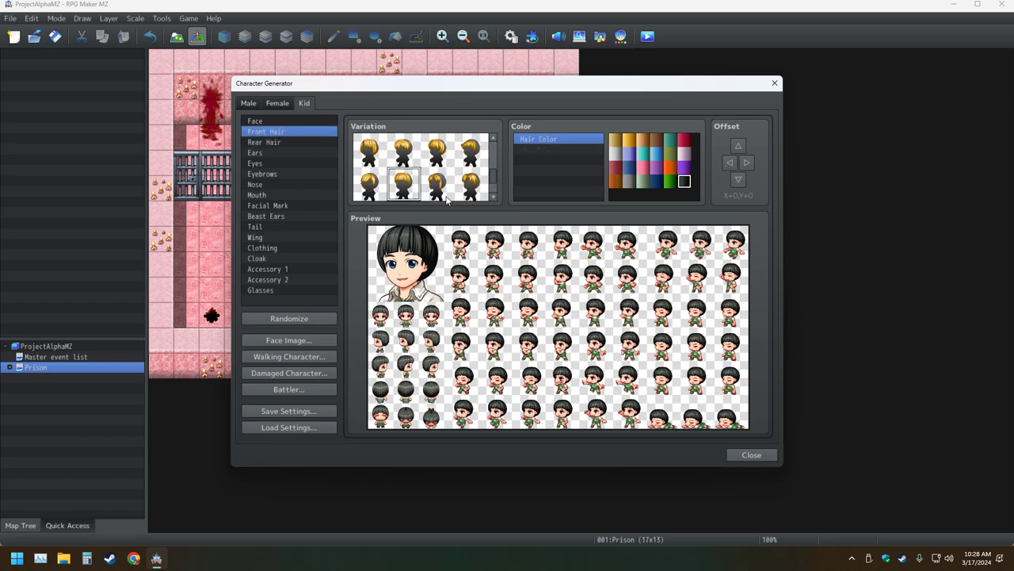
scroll(448, 201, up, 2)
click(435, 162)
scroll(413, 166, up, 1)
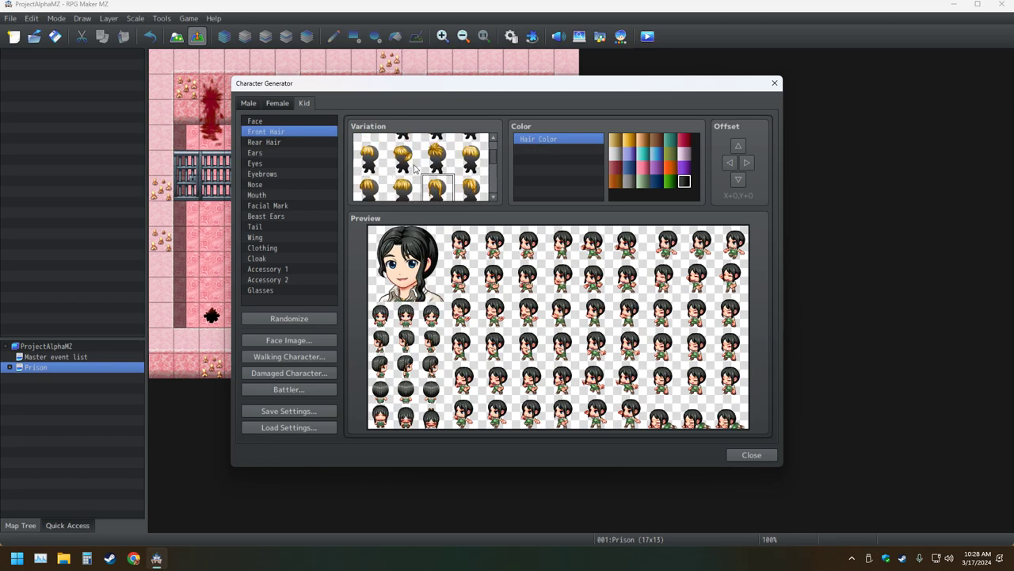
scroll(403, 164, up, 2)
click(402, 152)
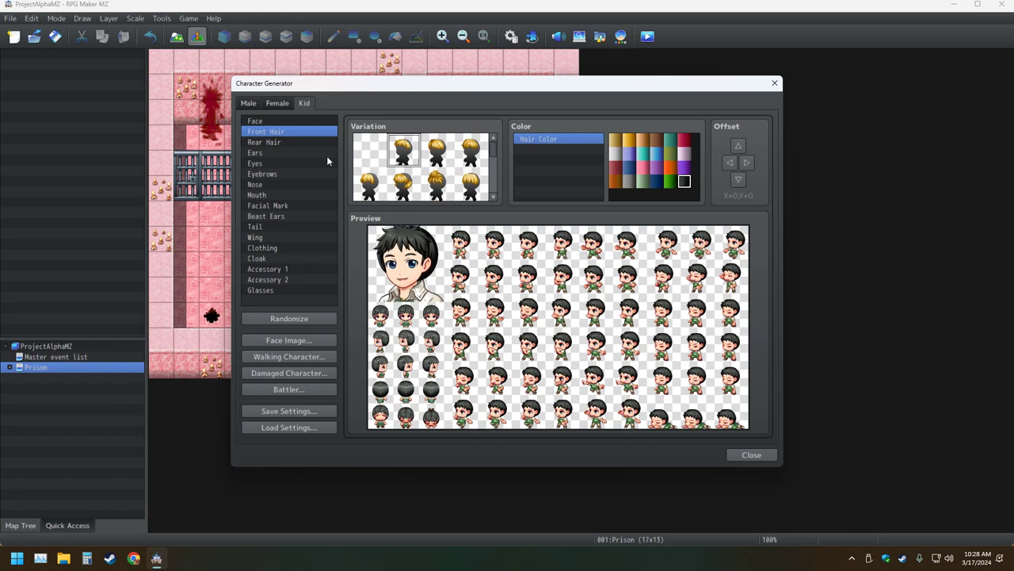
Try the pigtail rear hair, then set the rear hair to the third style after the empty option
click(290, 144)
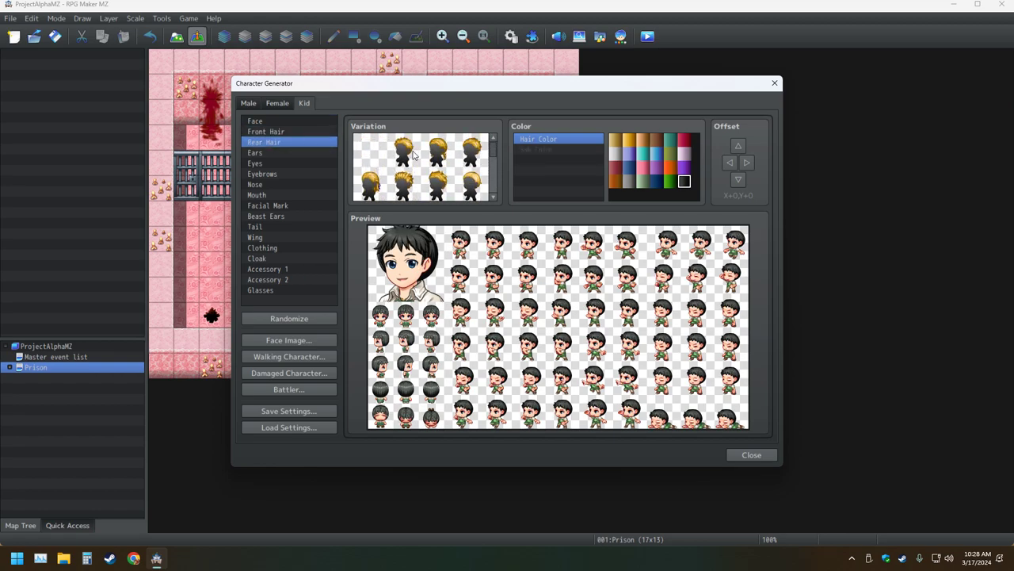
click(438, 152)
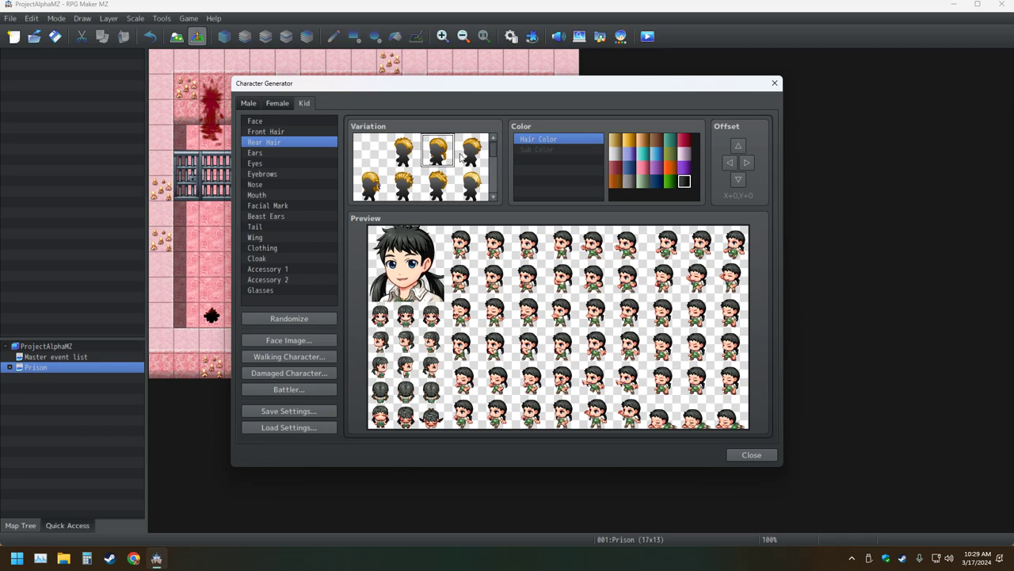
click(474, 157)
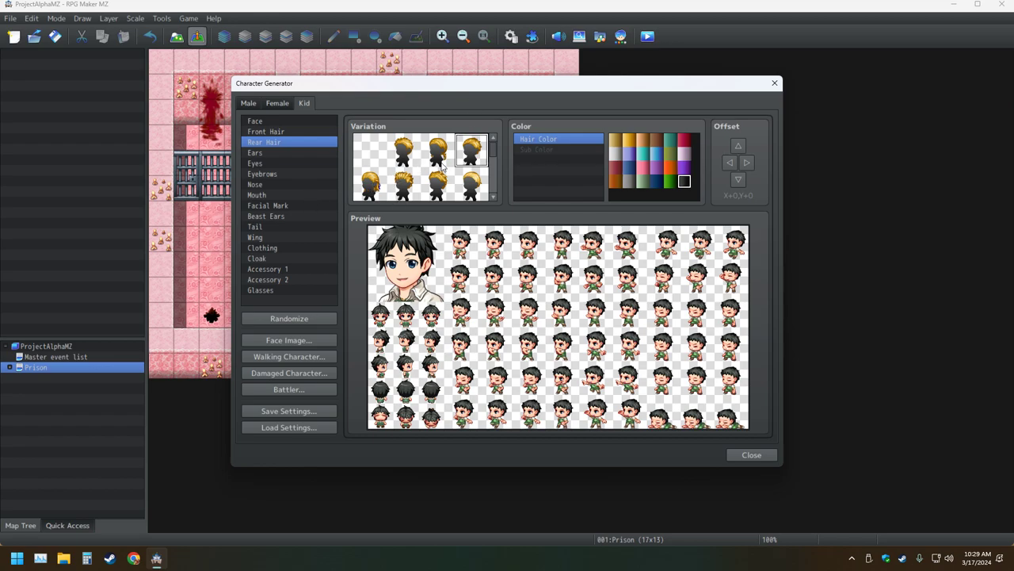
Try longer and bobbed rear hair variations, then return to the third style after the empty option
scroll(442, 159, down, 1)
scroll(441, 159, down, 2)
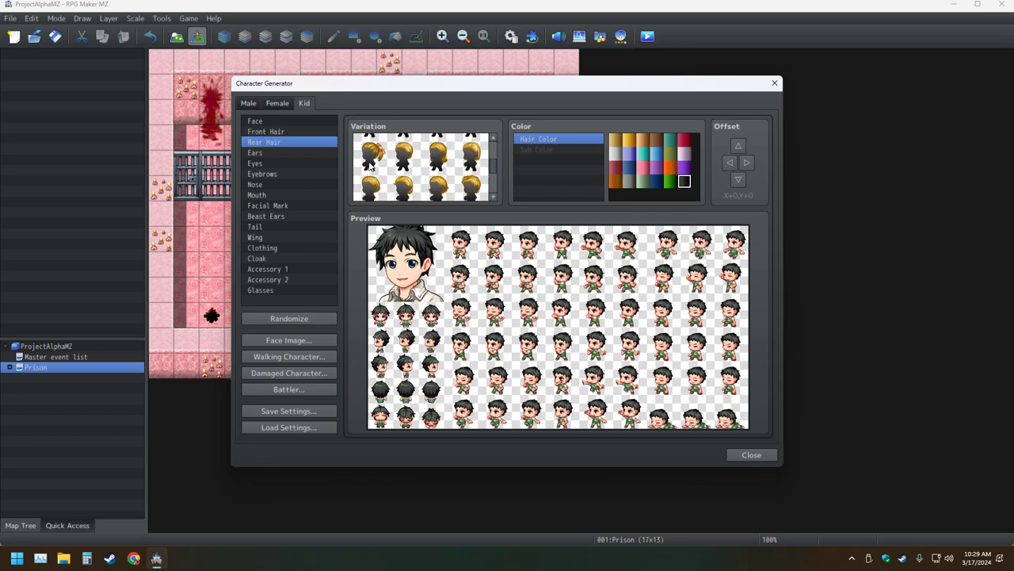
click(406, 155)
click(442, 163)
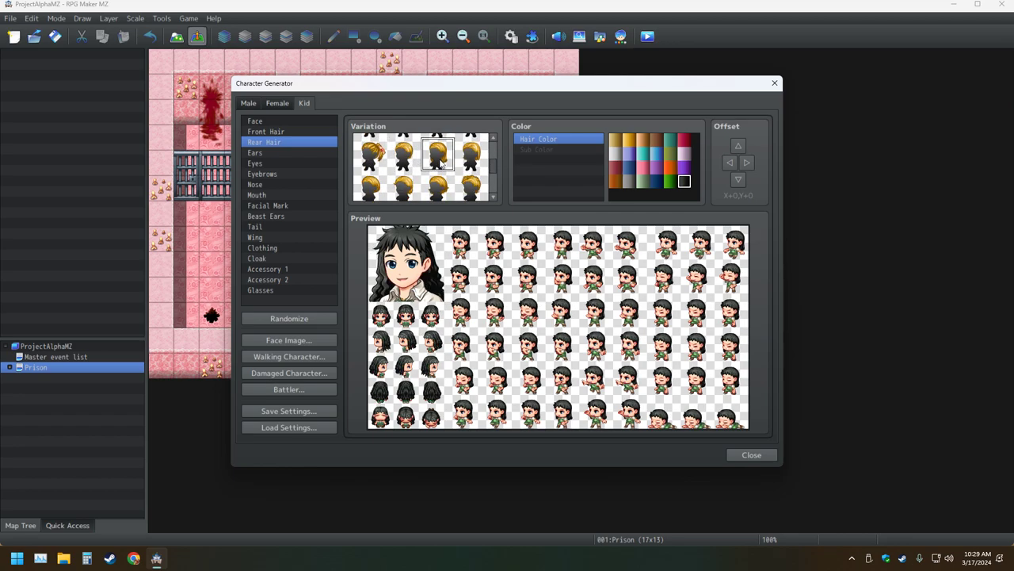
click(473, 161)
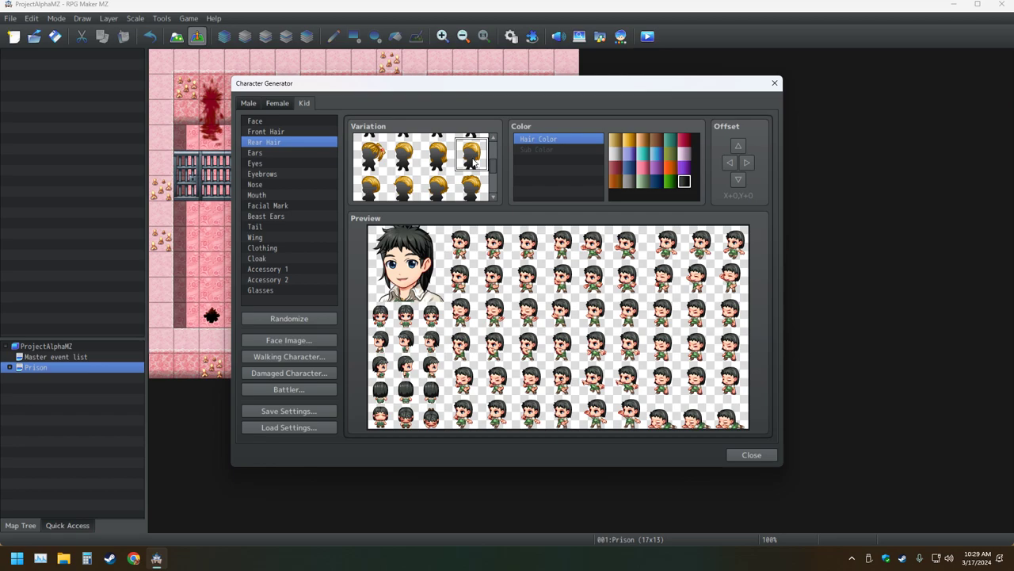
scroll(460, 171, down, 1)
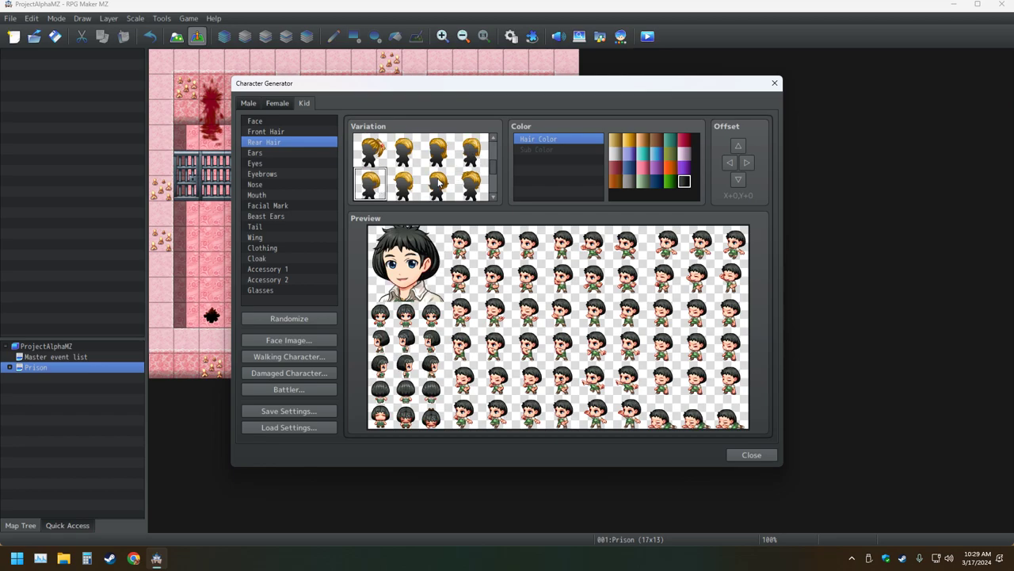
scroll(442, 182, down, 1)
scroll(441, 182, up, 1)
click(471, 151)
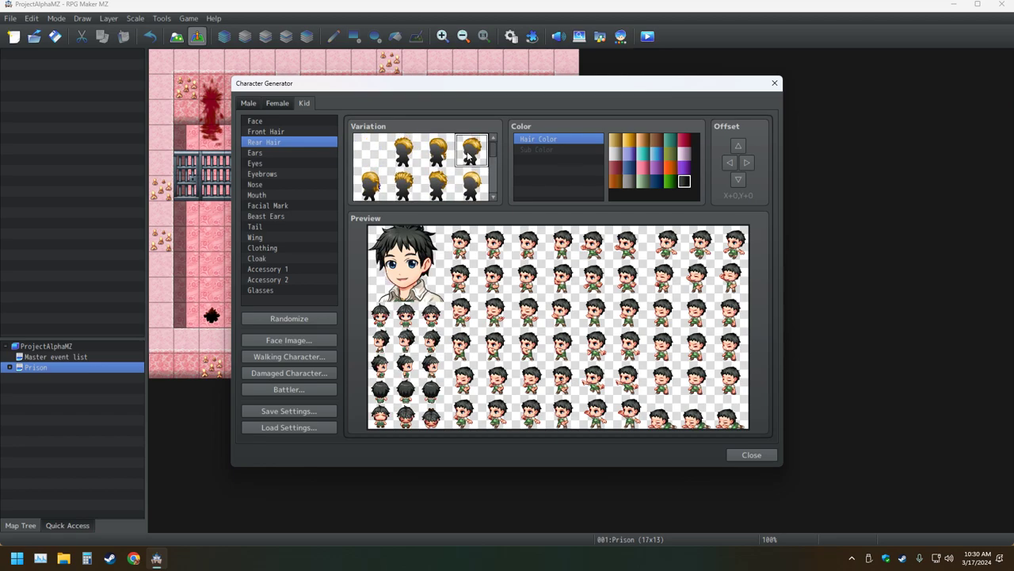
Try the pointed ear variation, then return the kid's ears to the rounded variation
click(272, 153)
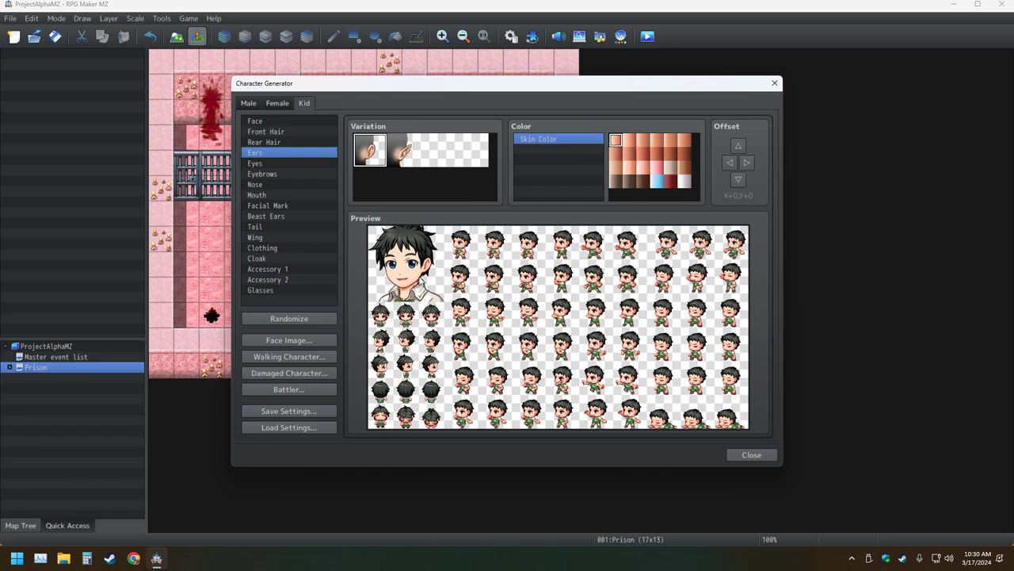
click(272, 165)
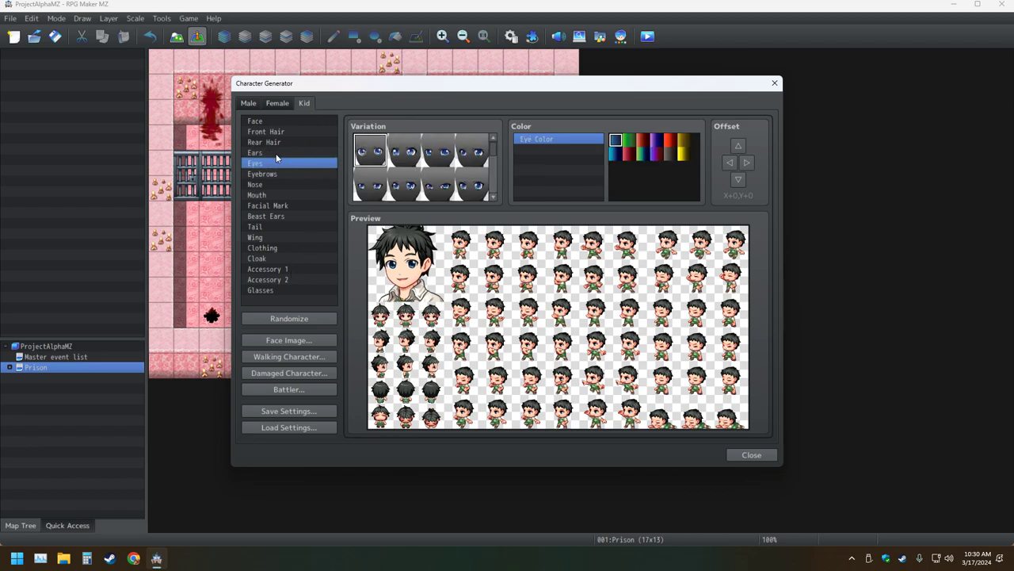
click(273, 153)
click(404, 151)
click(371, 151)
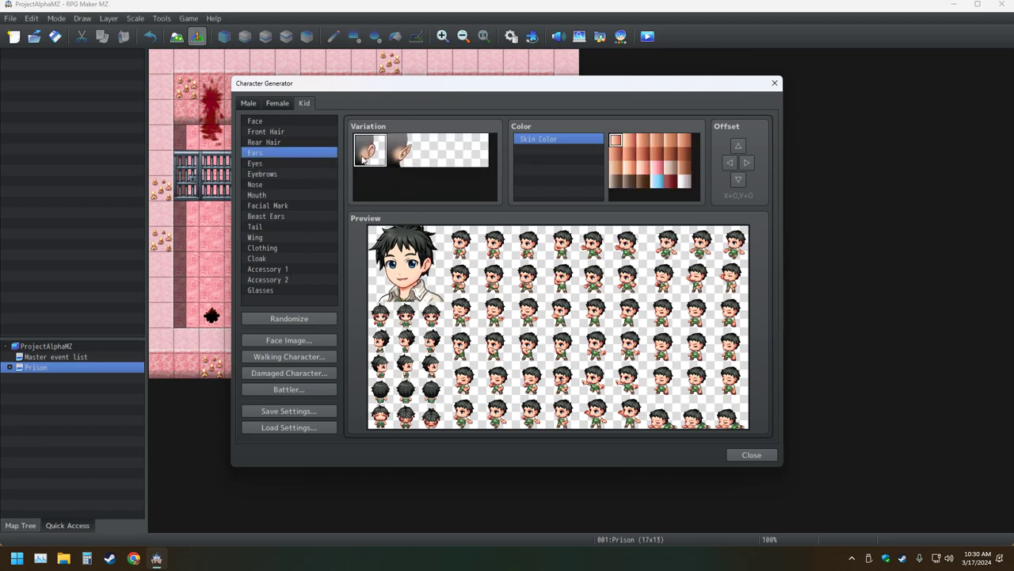
Browse the eye variations without changing them, then set the kid's ears to the pointed variation
click(269, 164)
scroll(423, 161, down, 3)
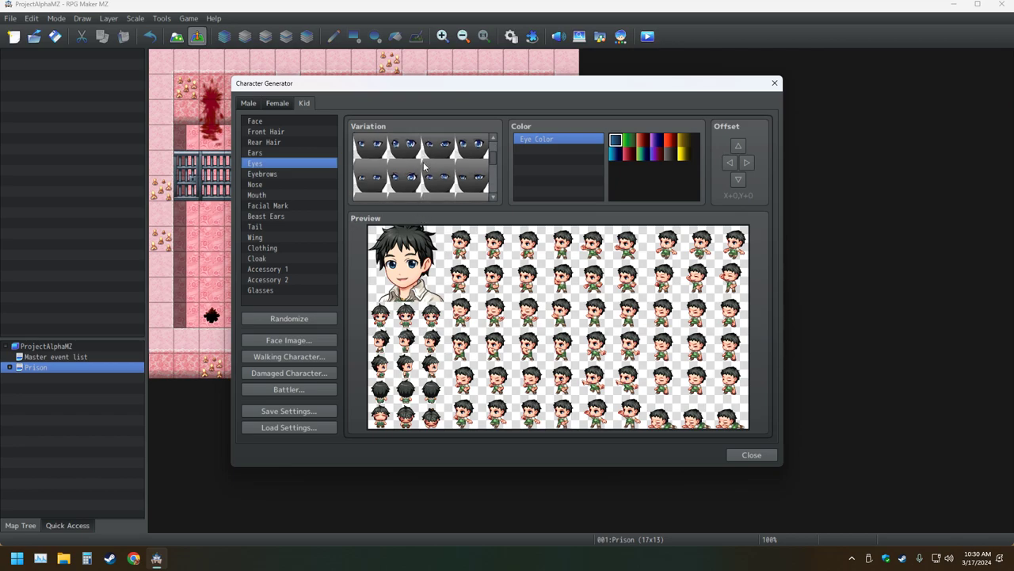
click(273, 153)
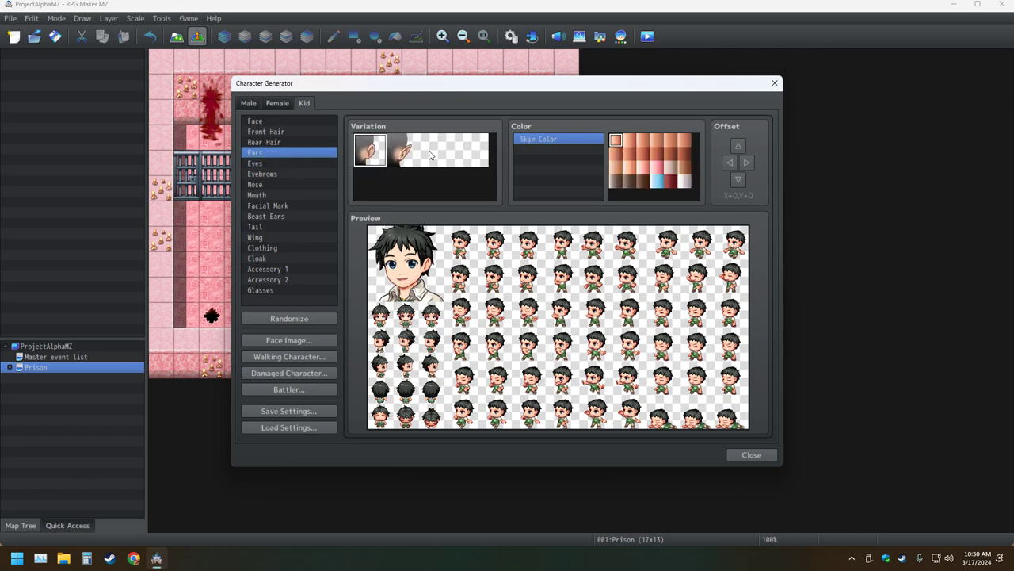
click(404, 150)
Try several eyebrow variations from the earlier rows of the eyebrow choices
click(269, 163)
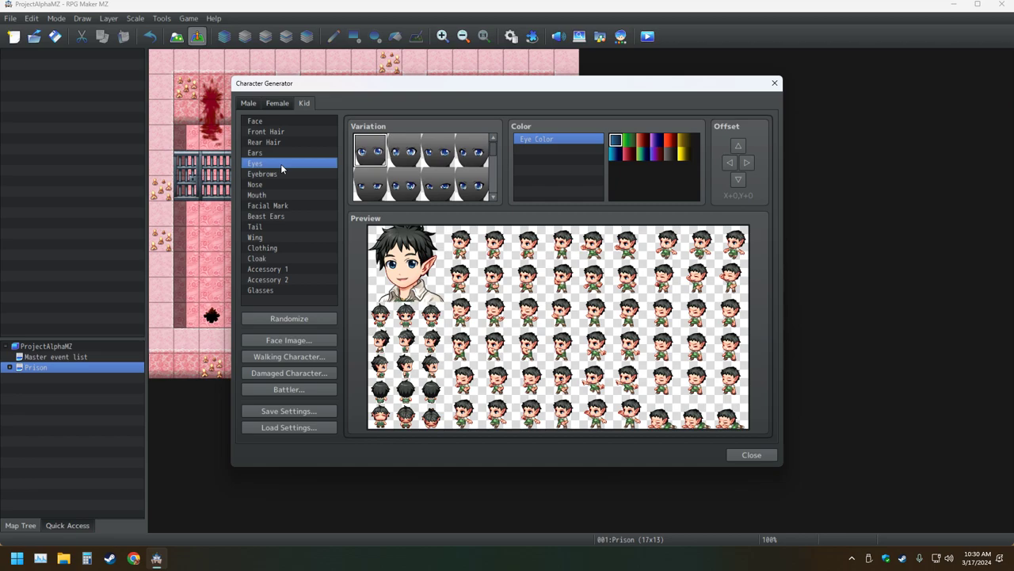
key(Down)
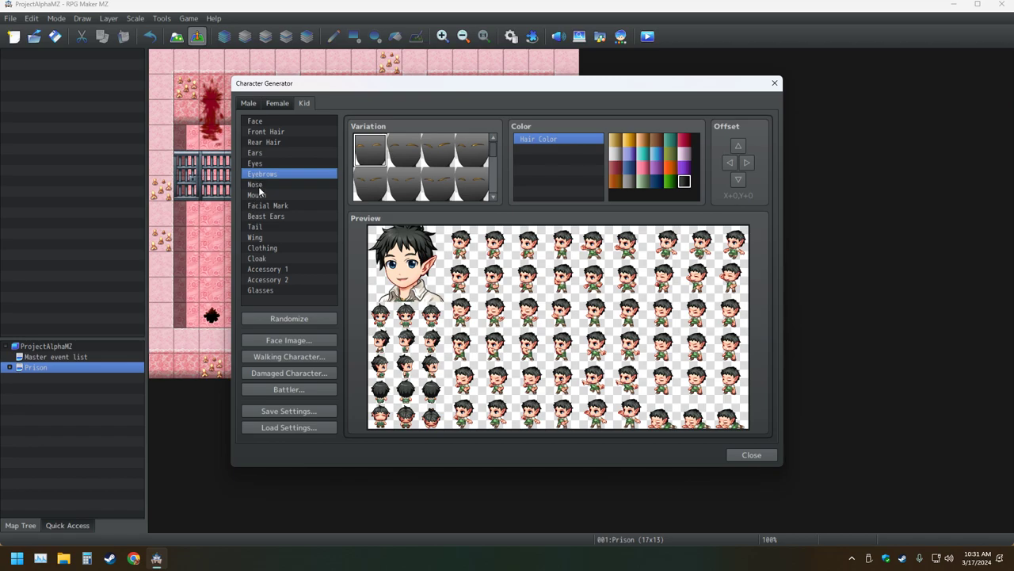
scroll(478, 162, down, 2)
scroll(476, 163, up, 2)
click(474, 163)
click(438, 184)
click(390, 188)
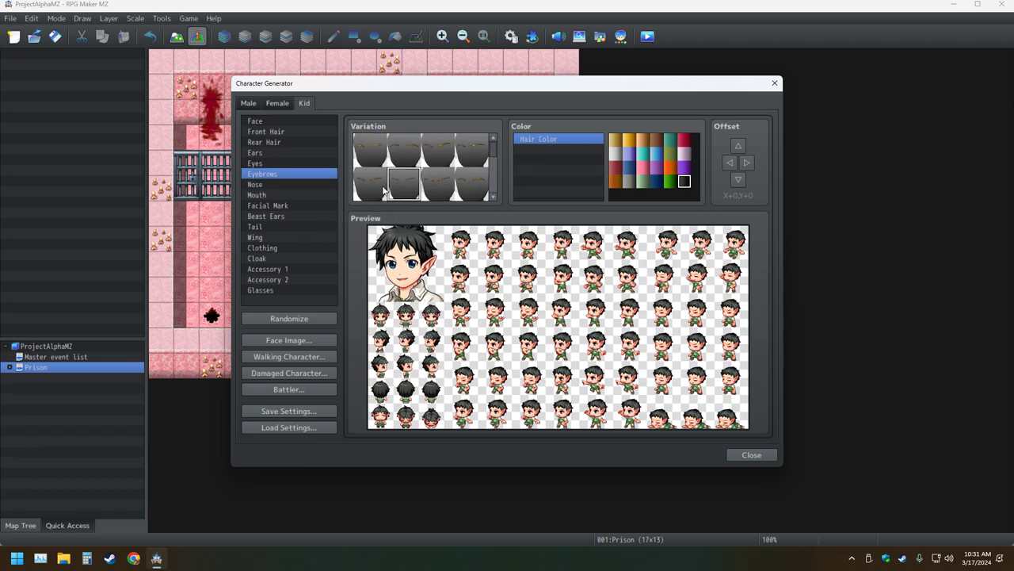
click(375, 186)
Try the last eyebrow variation, then the second and third ones of an earlier row
scroll(462, 170, down, 5)
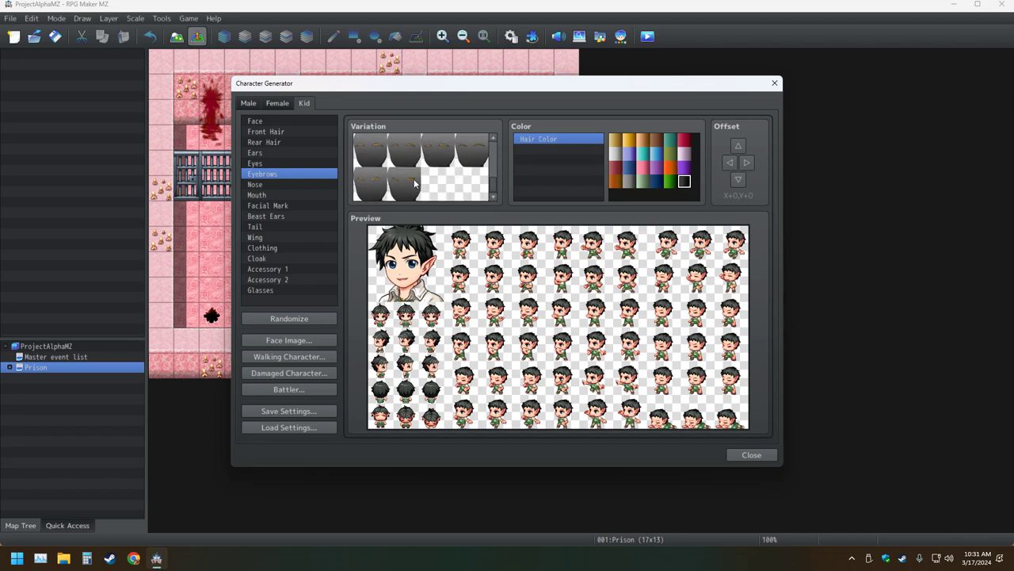
click(399, 178)
scroll(398, 175, up, 5)
click(401, 174)
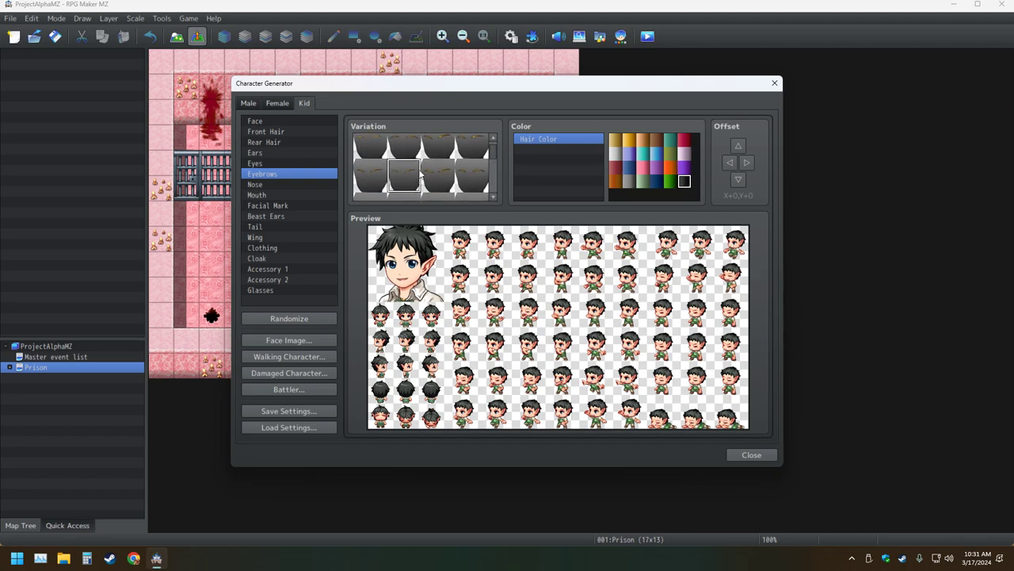
click(442, 172)
Try eyebrow variations from a middle row, then compare the two variations in the last row
scroll(447, 170, down, 3)
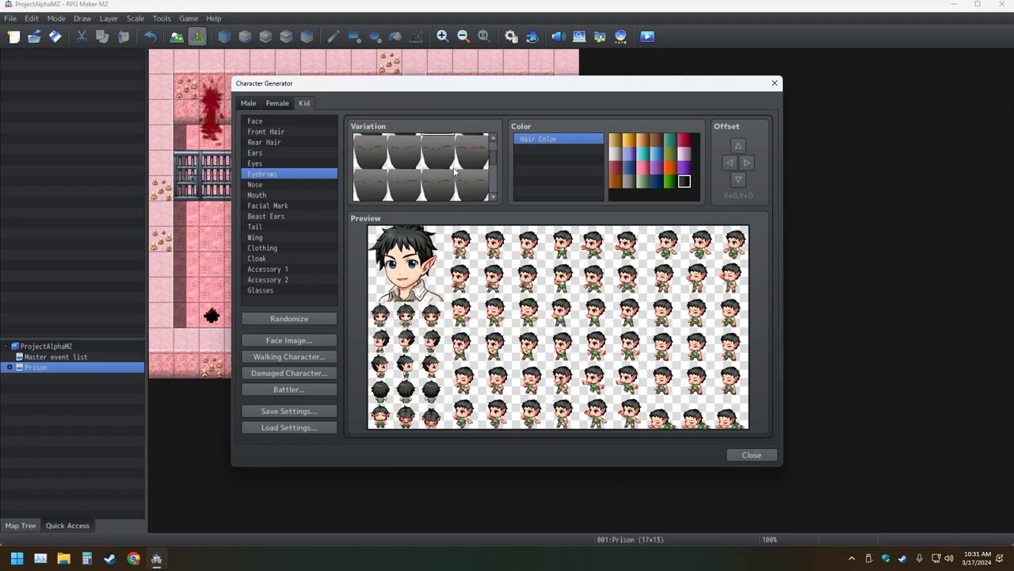
scroll(434, 184, down, 1)
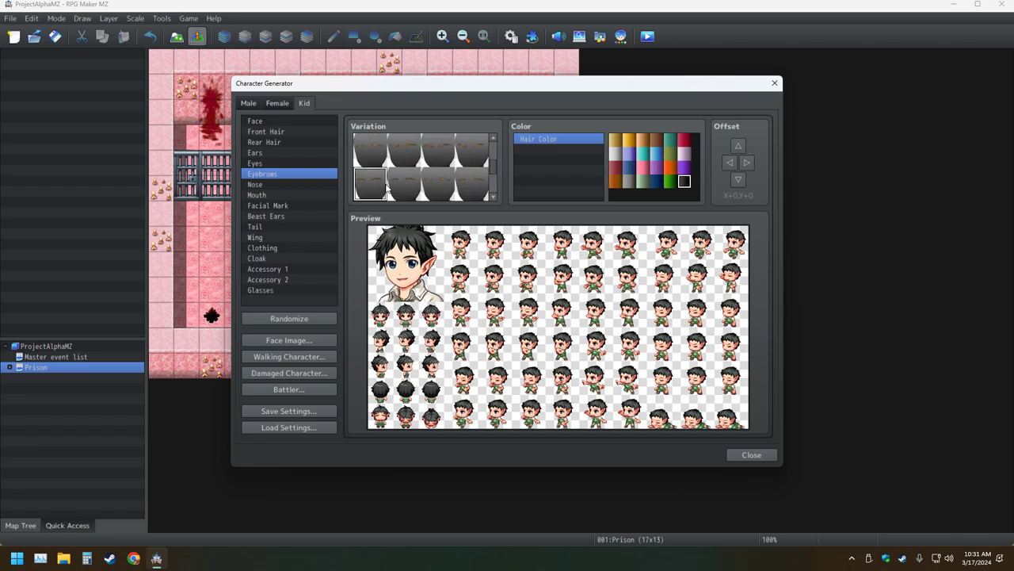
click(404, 190)
click(449, 195)
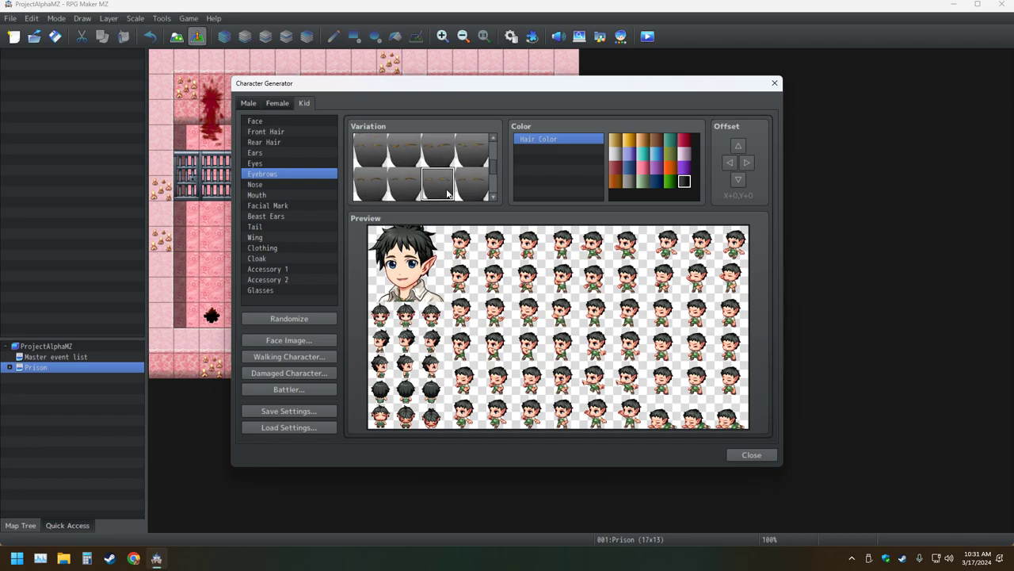
click(370, 195)
scroll(412, 190, down, 2)
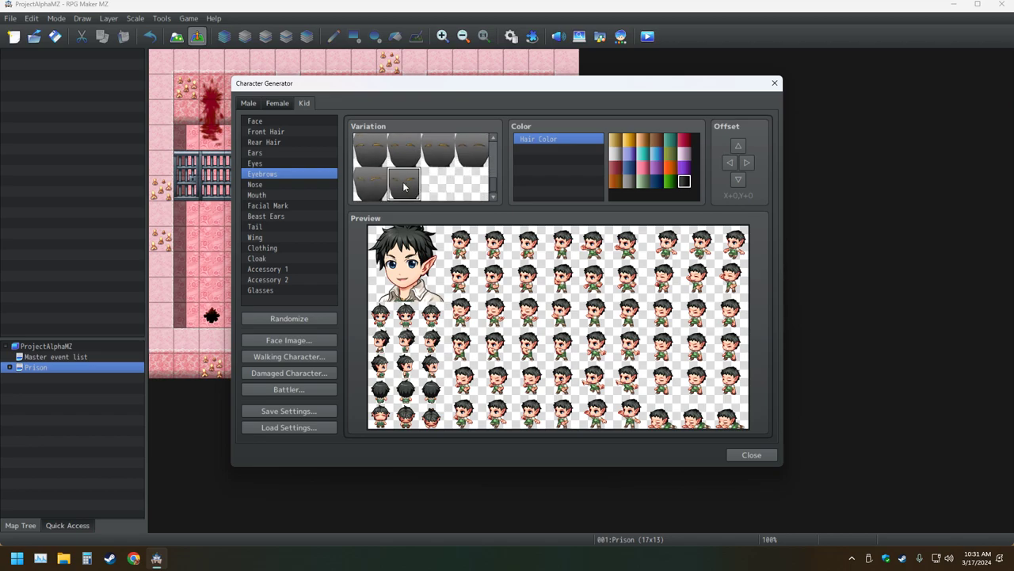
click(396, 184)
click(368, 183)
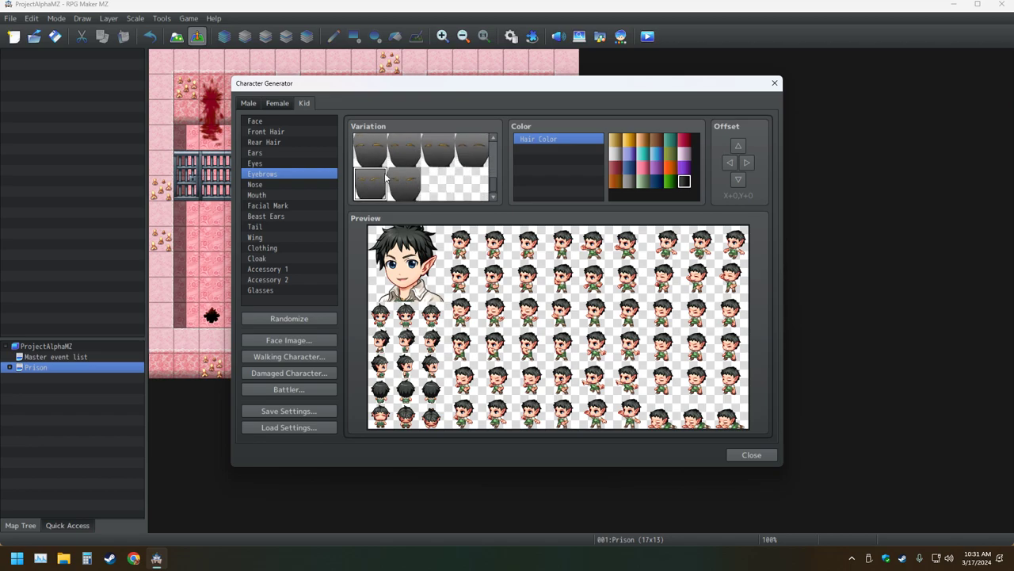
Set the eyebrows to the fourth variation in the third-to-last row, and set the ears to the rounded variation
scroll(435, 163, up, 1)
click(478, 169)
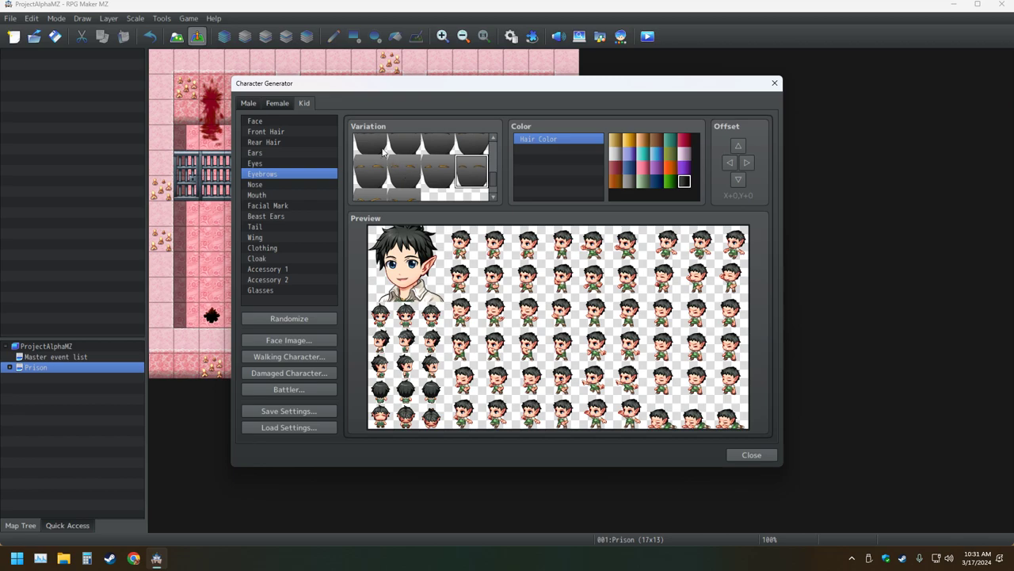
scroll(438, 176, down, 1)
click(468, 160)
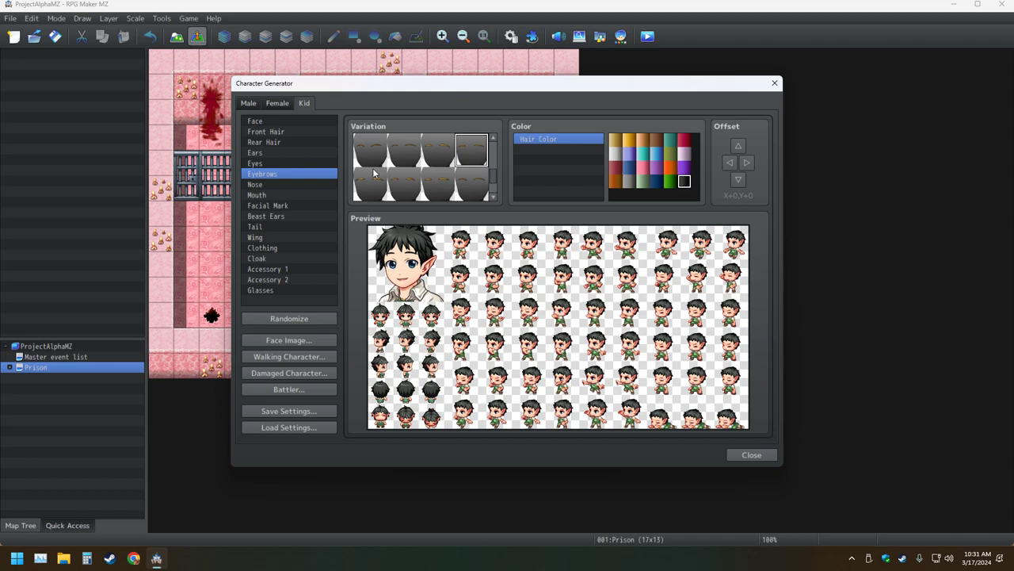
click(310, 153)
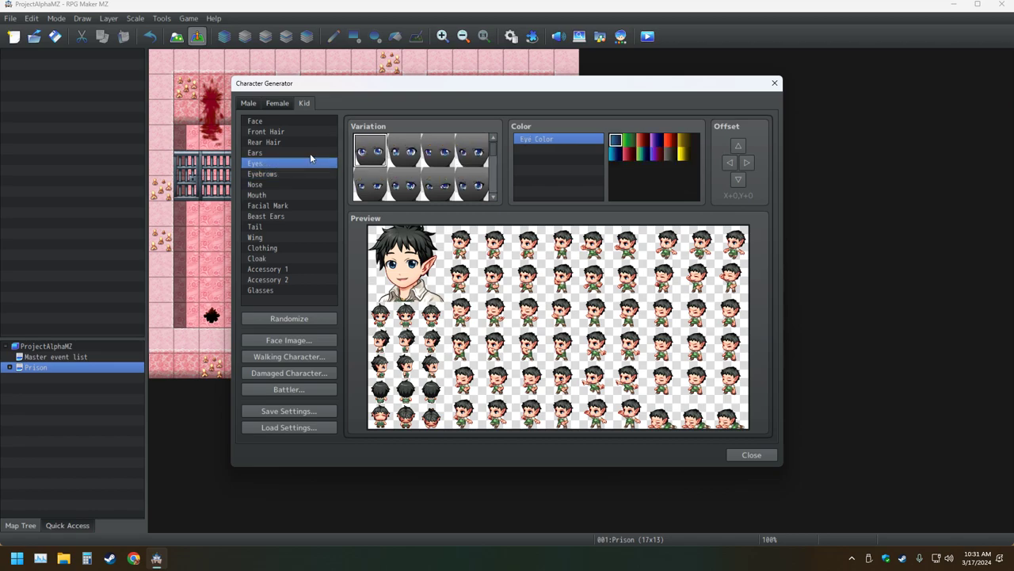
click(376, 152)
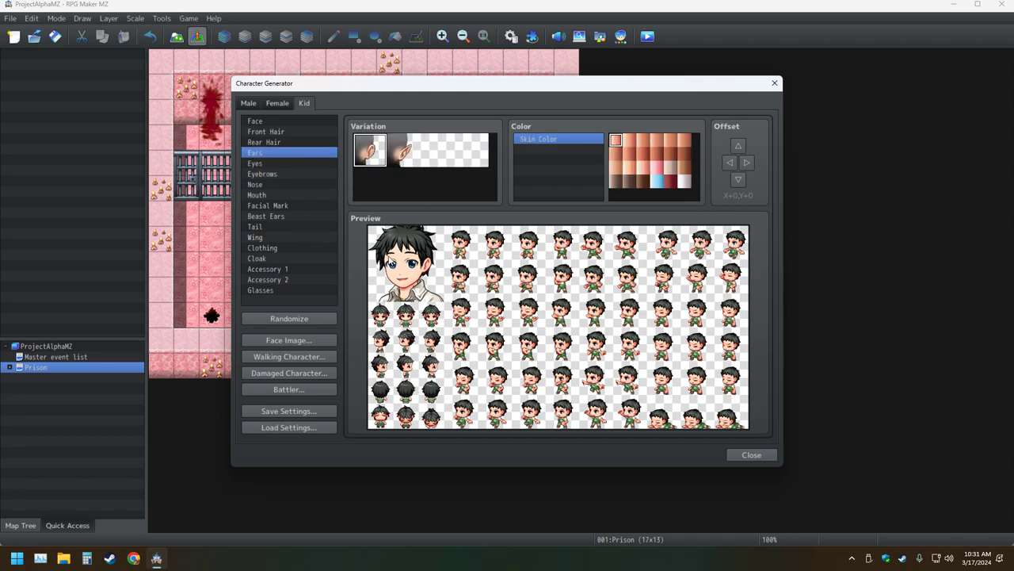
Try the two mouth variations in the last row, then return to the first mouth
click(273, 194)
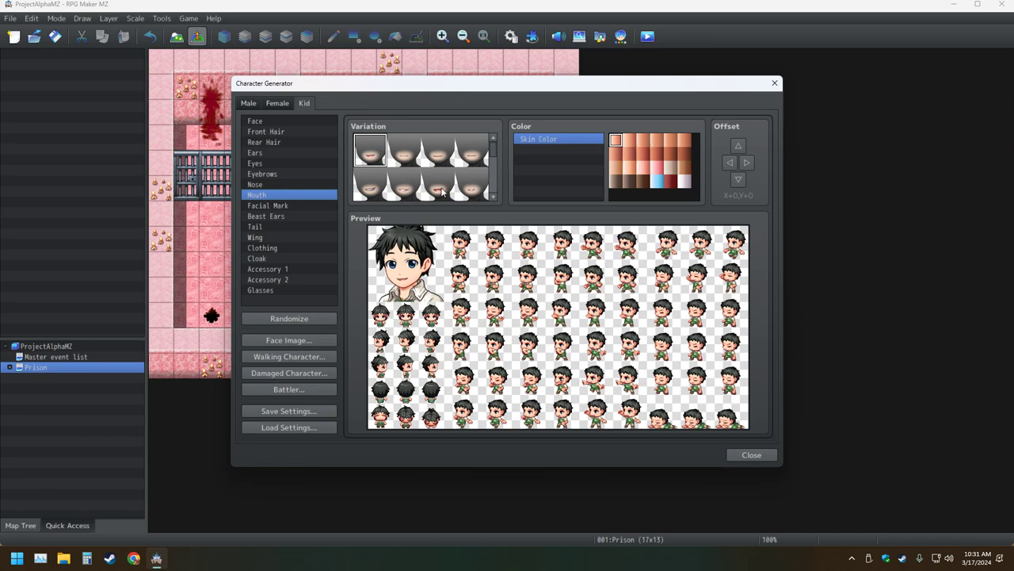
scroll(432, 189, down, 3)
scroll(434, 191, down, 2)
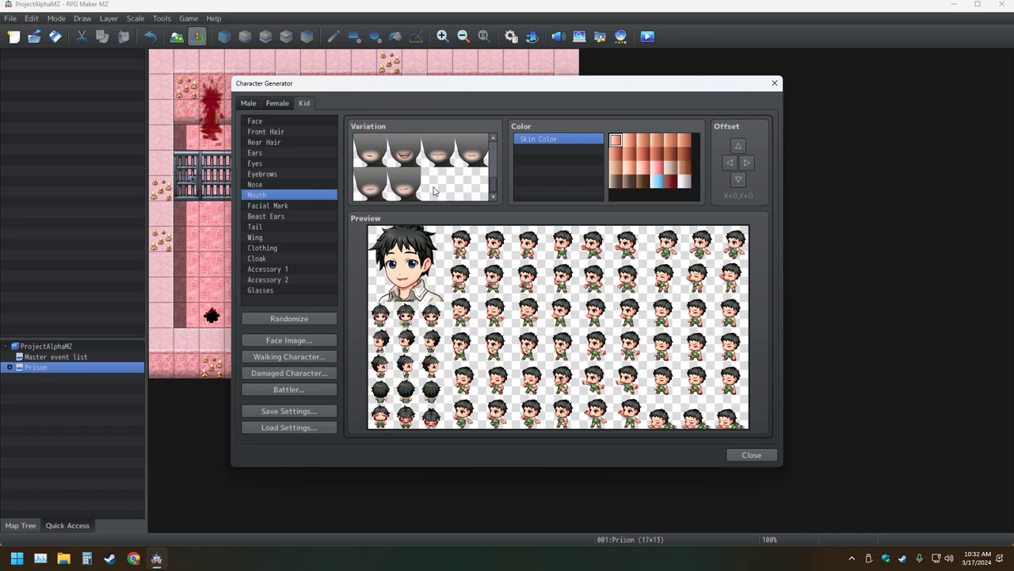
click(408, 155)
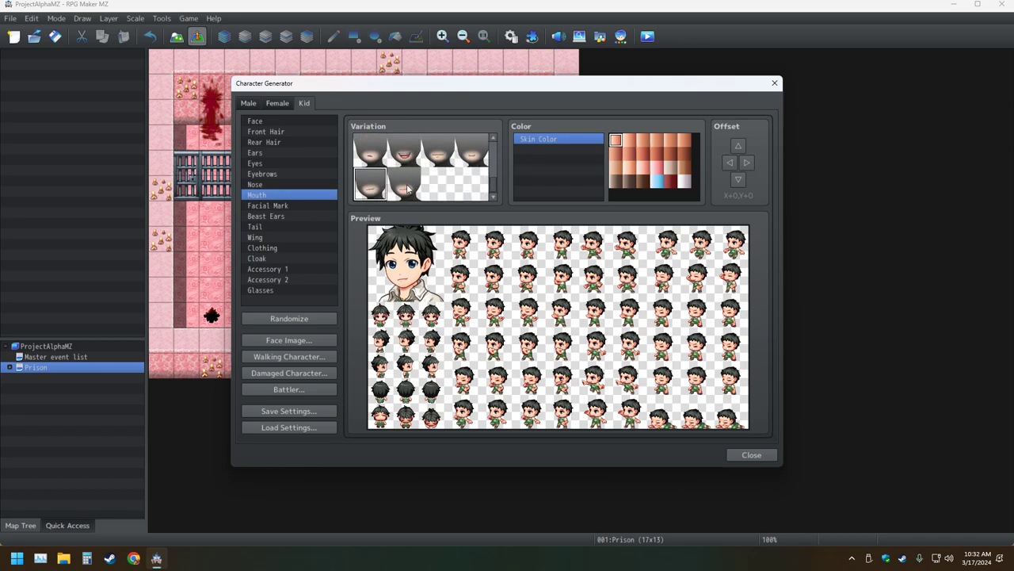
click(414, 187)
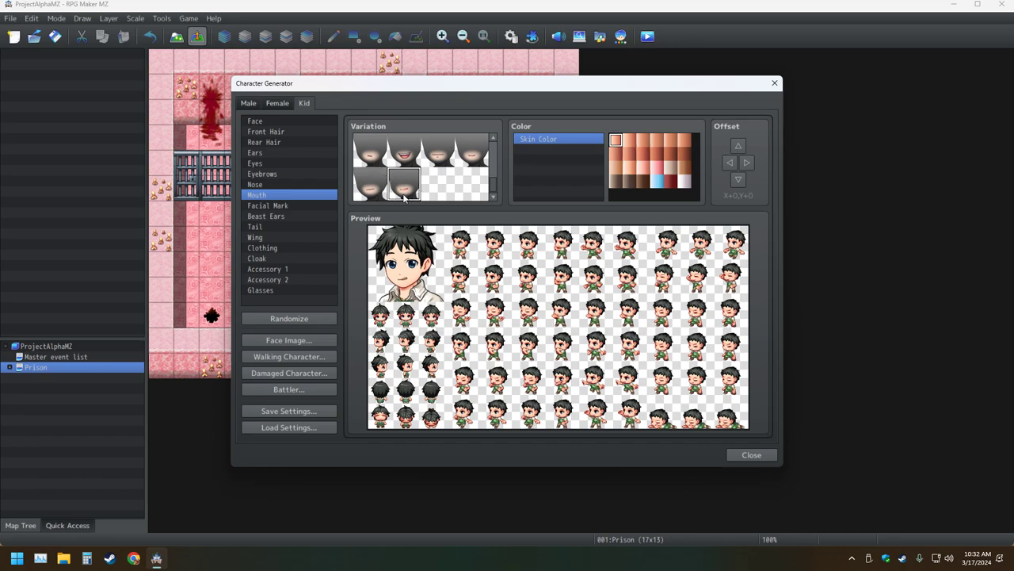
scroll(412, 202, up, 2)
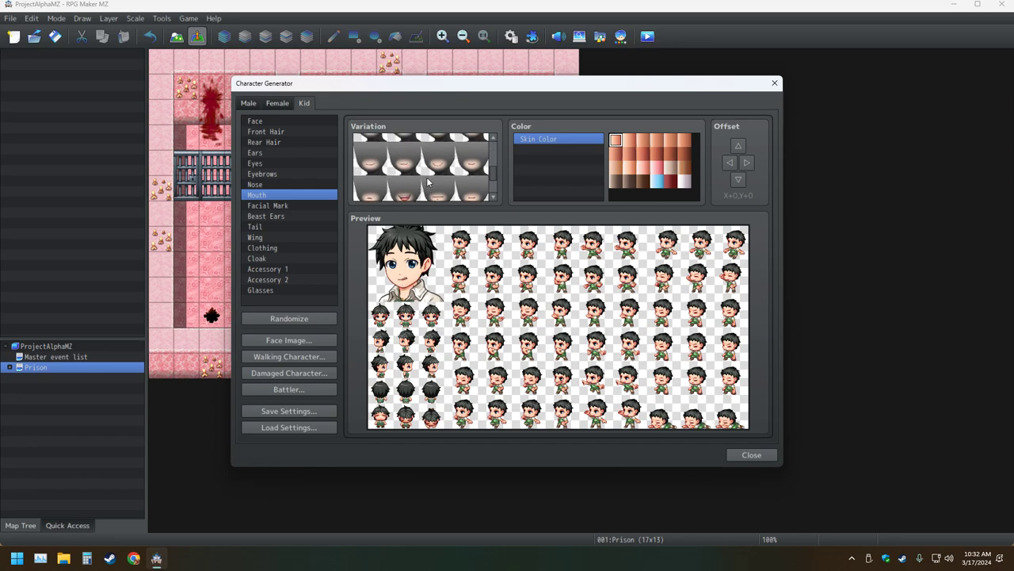
scroll(428, 179, up, 2)
click(370, 150)
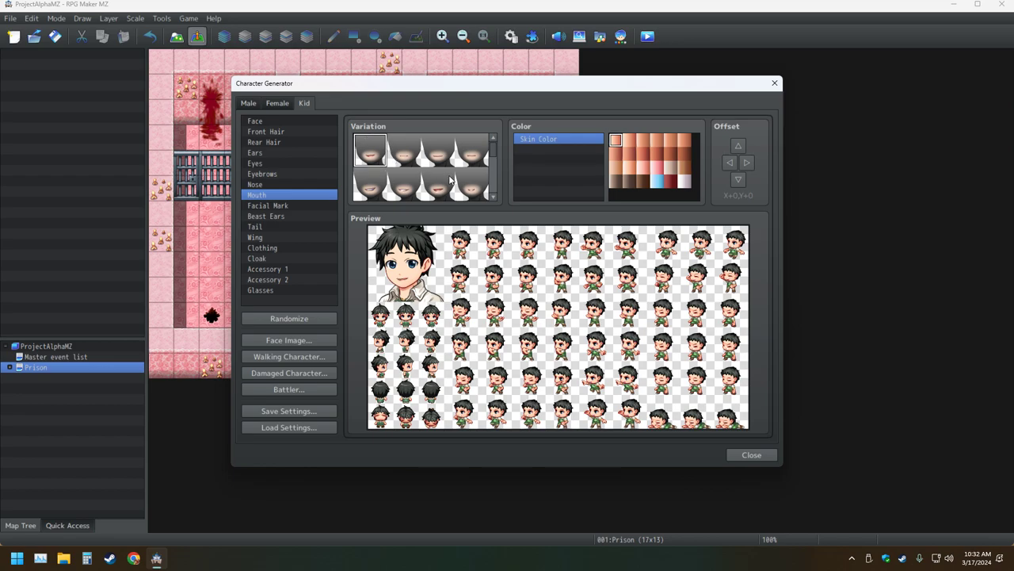
Try mouth variations from the first two rows, then set the mouth back to the first variation
scroll(440, 176, down, 3)
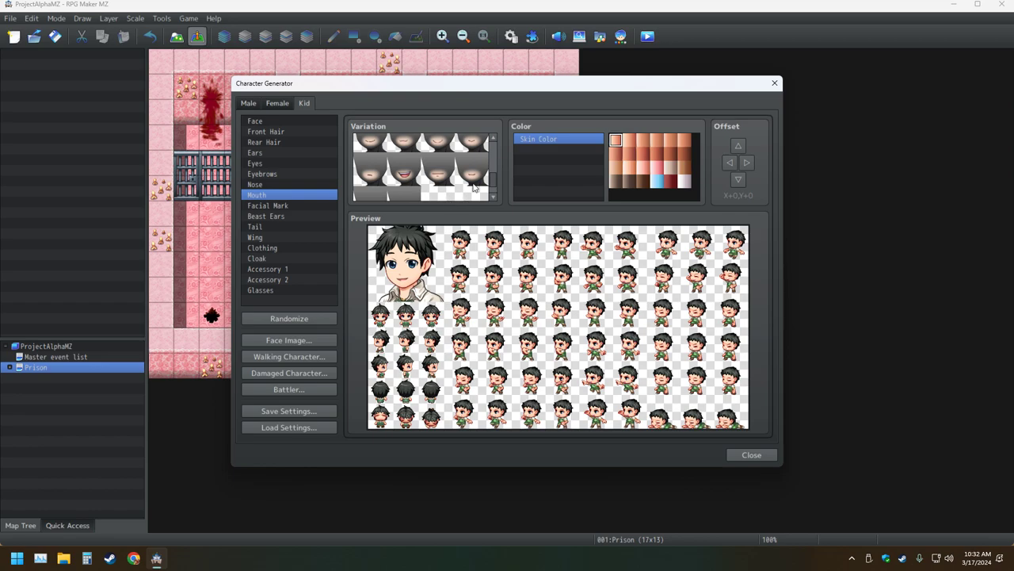
scroll(473, 157, up, 4)
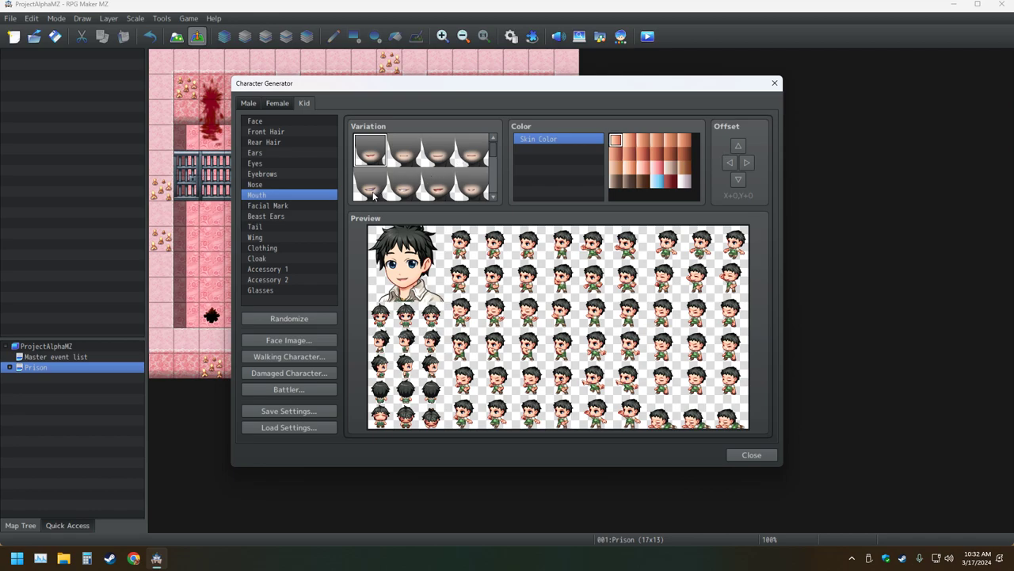
click(404, 157)
click(434, 160)
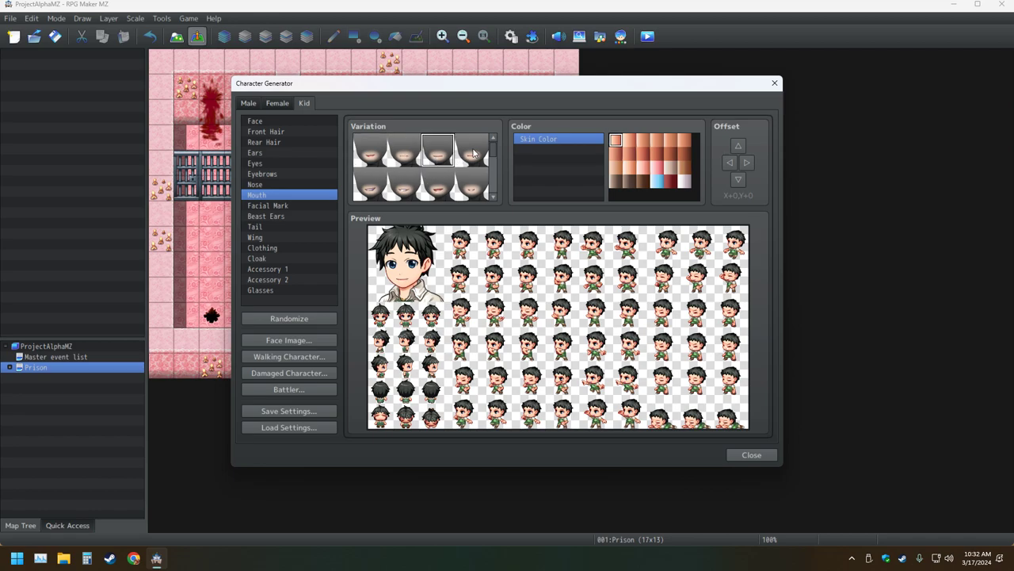
click(474, 153)
click(478, 186)
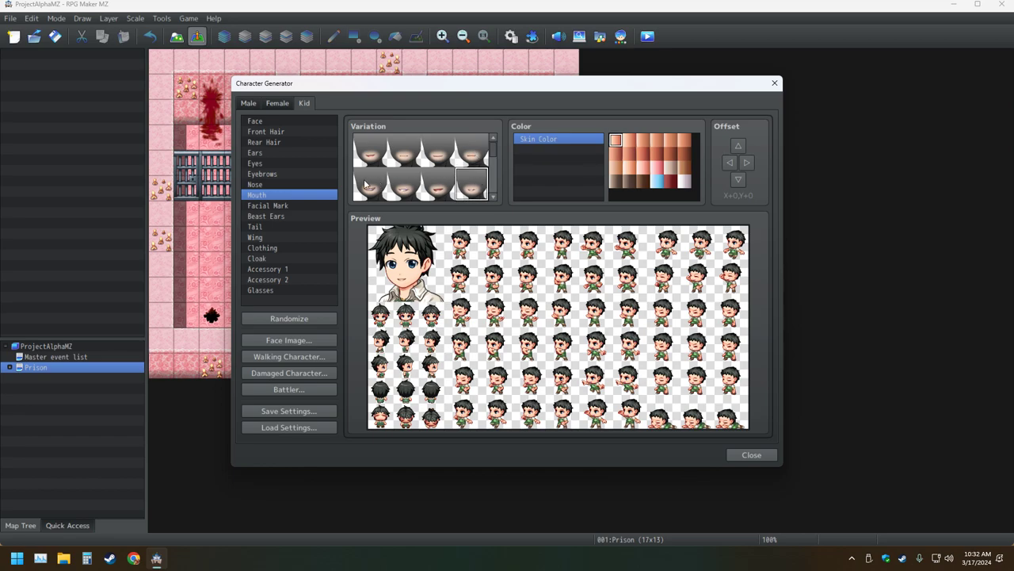
click(378, 160)
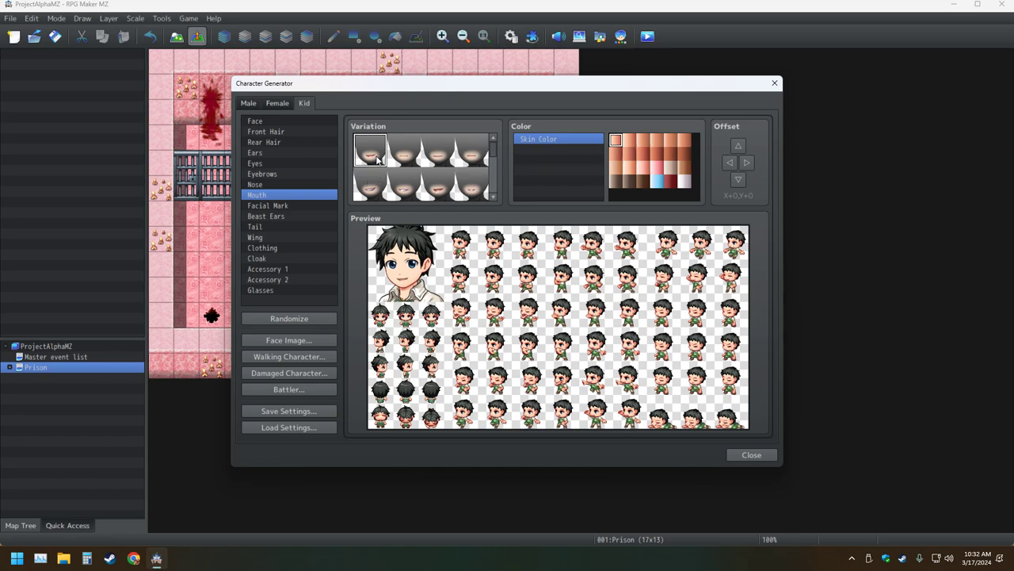
Try the third and fourth mouths of the first row, then the second to fourth mouths of the fourth-to-last row
click(436, 162)
click(468, 161)
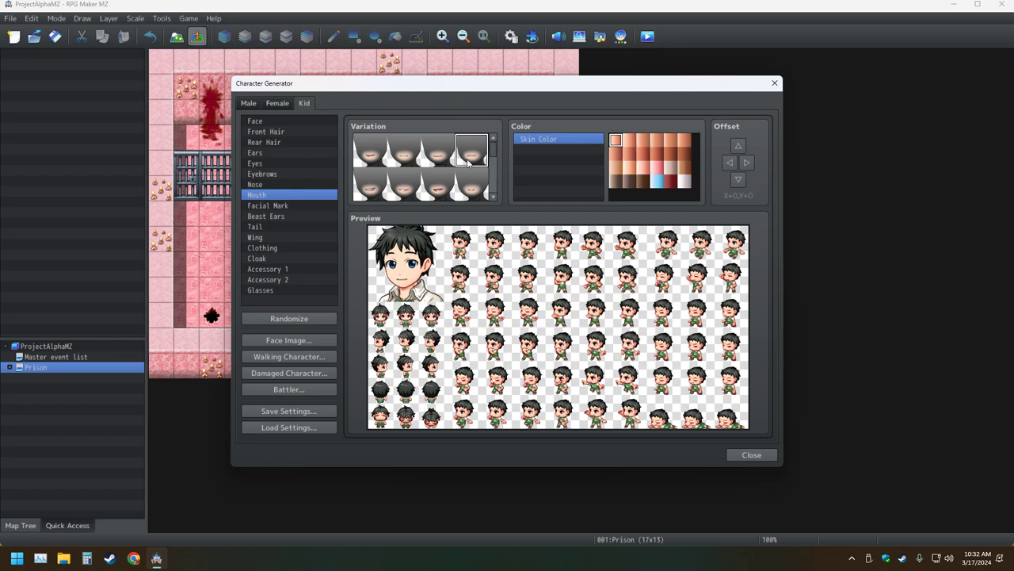
scroll(427, 178, down, 2)
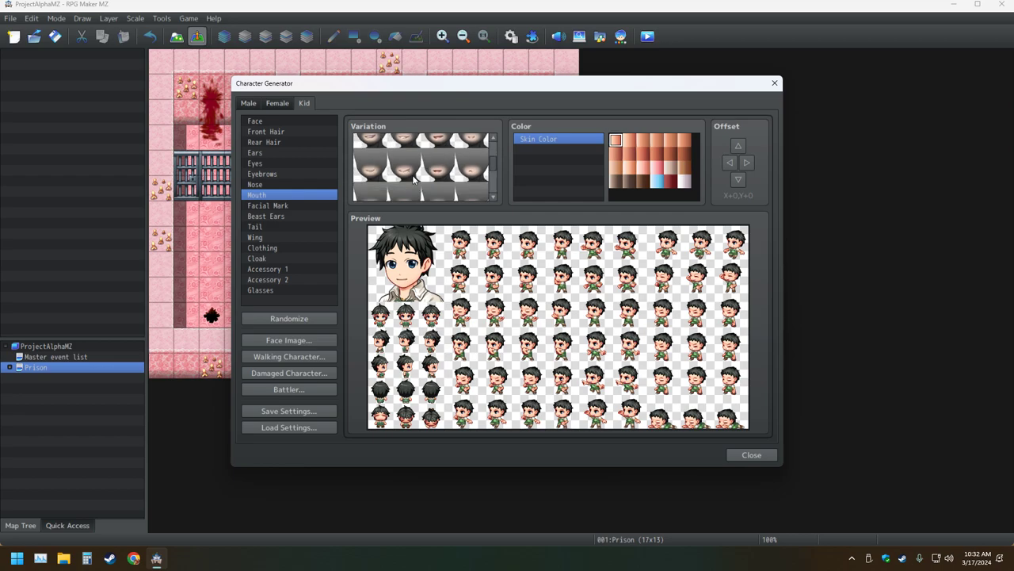
click(403, 171)
click(438, 172)
click(475, 173)
Try each of the four mouth variations in the third-to-last row
scroll(439, 179, down, 1)
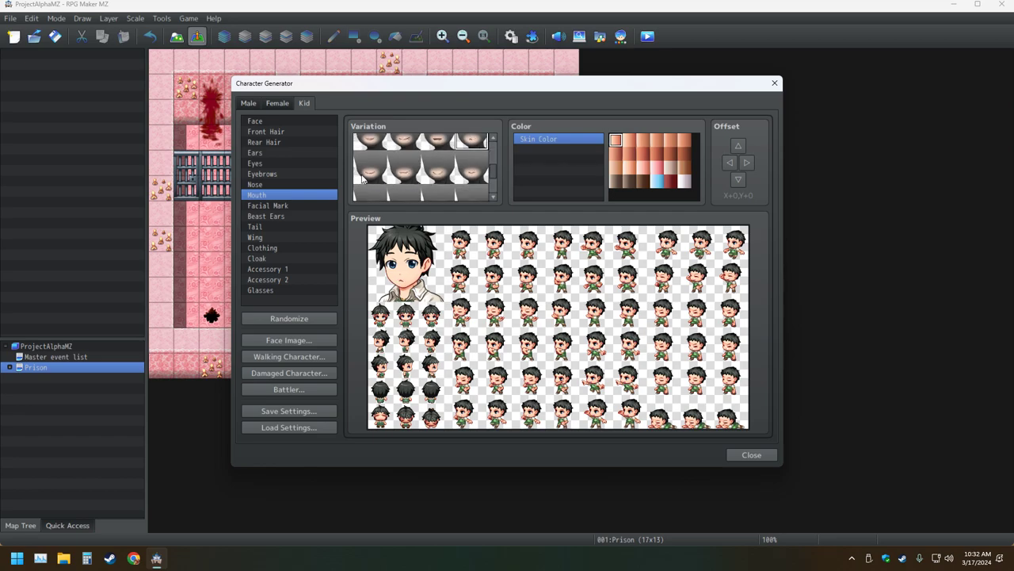
click(363, 179)
click(416, 180)
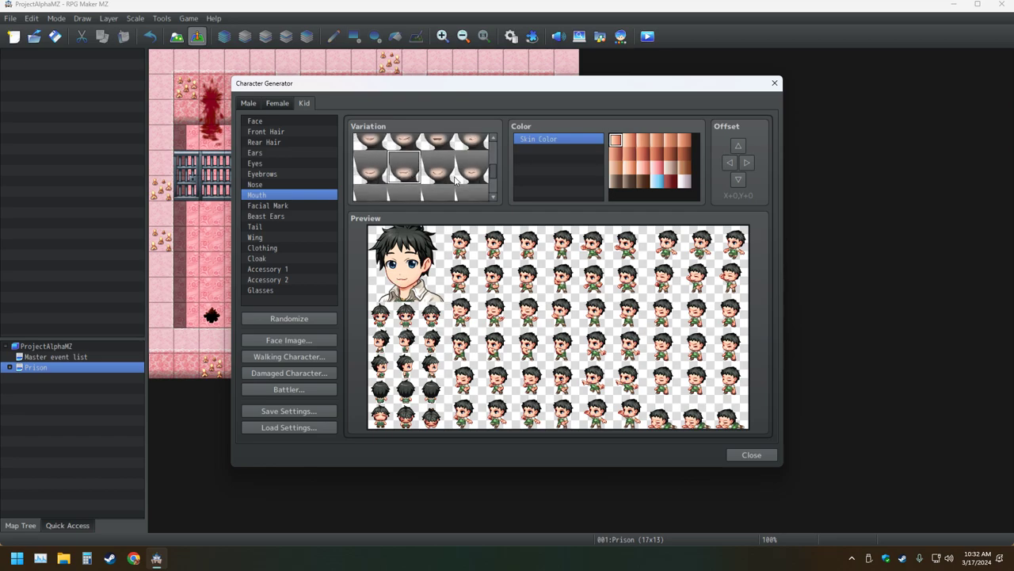
click(447, 180)
click(468, 178)
Try the second, third and fourth mouth variations in the second-to-last row
scroll(435, 187, down, 1)
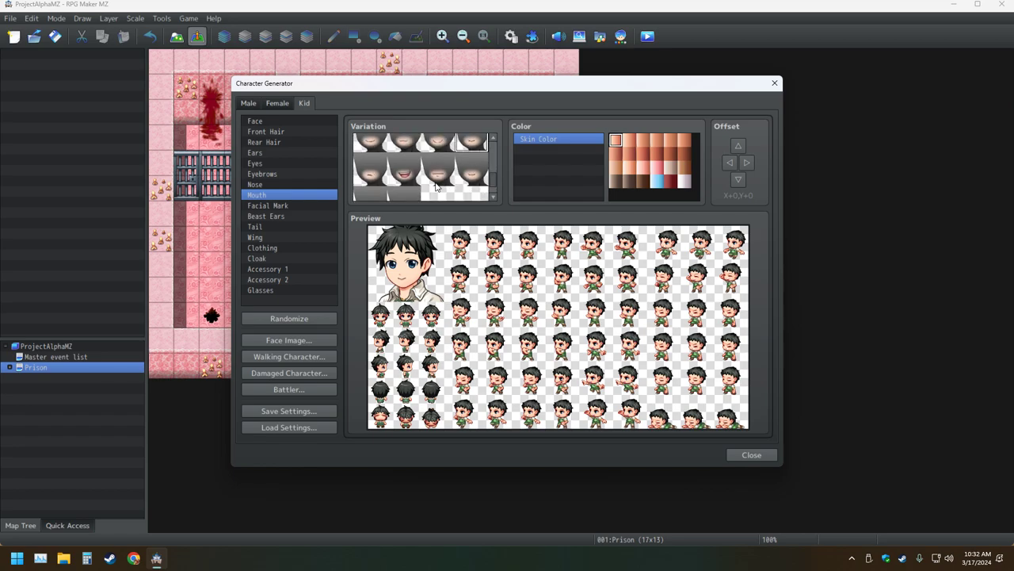
click(411, 178)
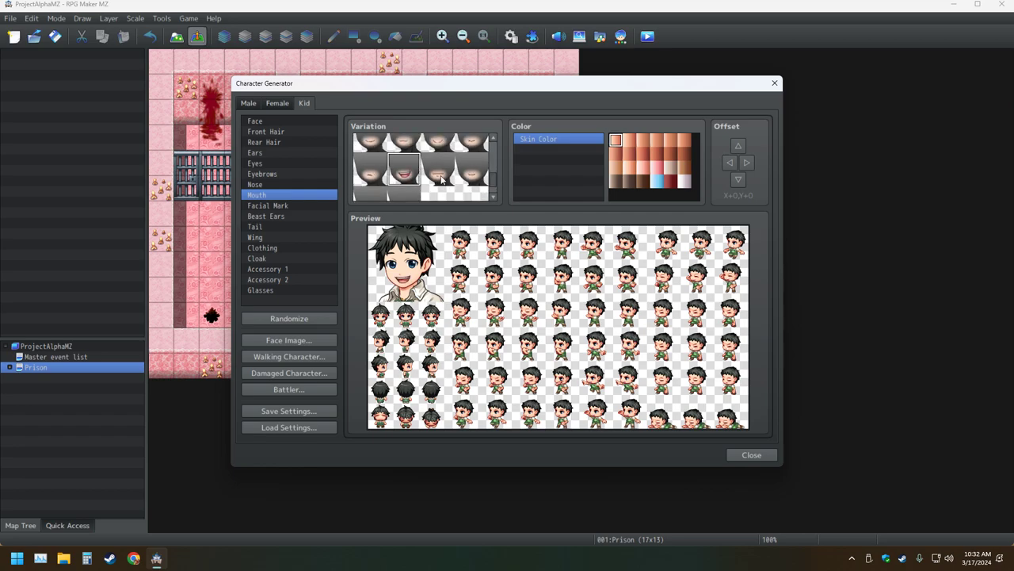
click(441, 176)
click(470, 181)
Try the first mouth in the last row, then set the mouth back to the very first variation
scroll(467, 184, down, 1)
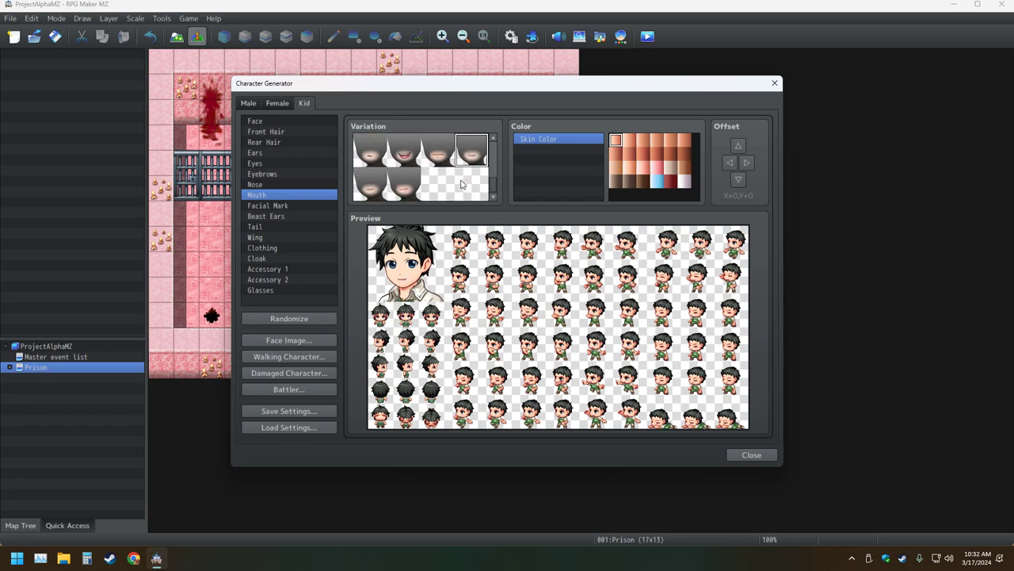
click(365, 192)
scroll(396, 188, up, 5)
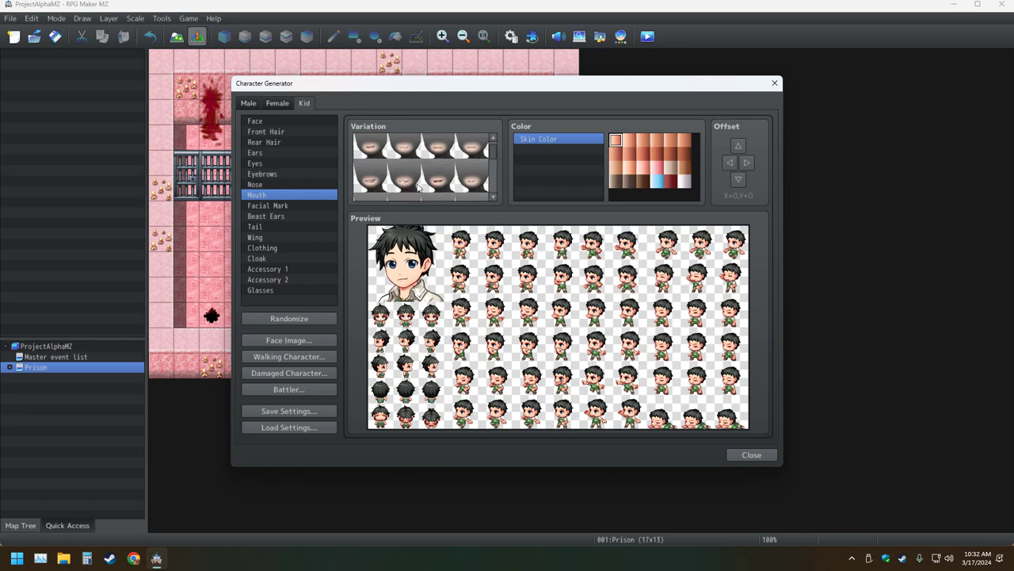
click(370, 159)
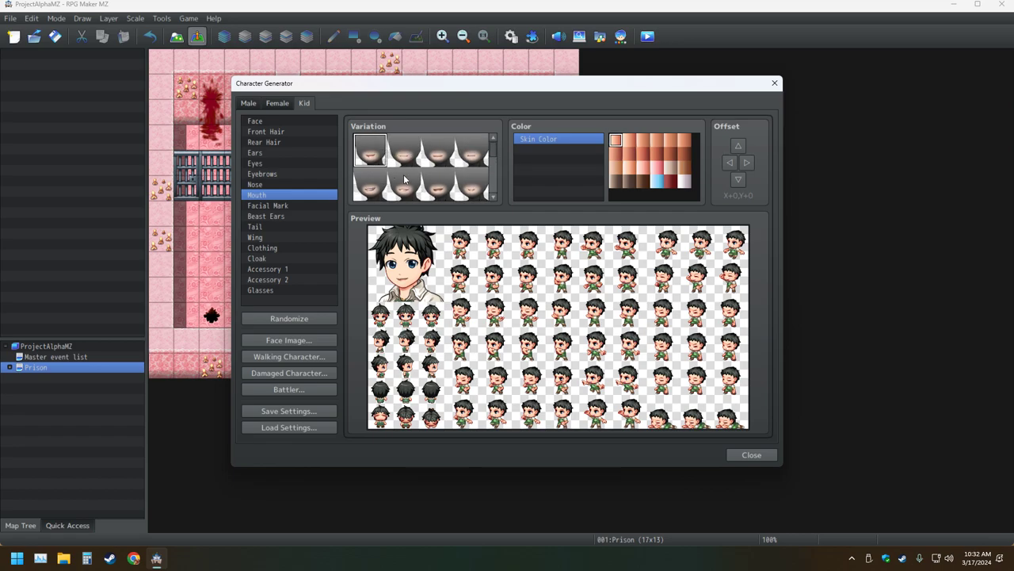
Try the facial marks in the first row and the last three of the second row, then return to no facial mark
click(290, 207)
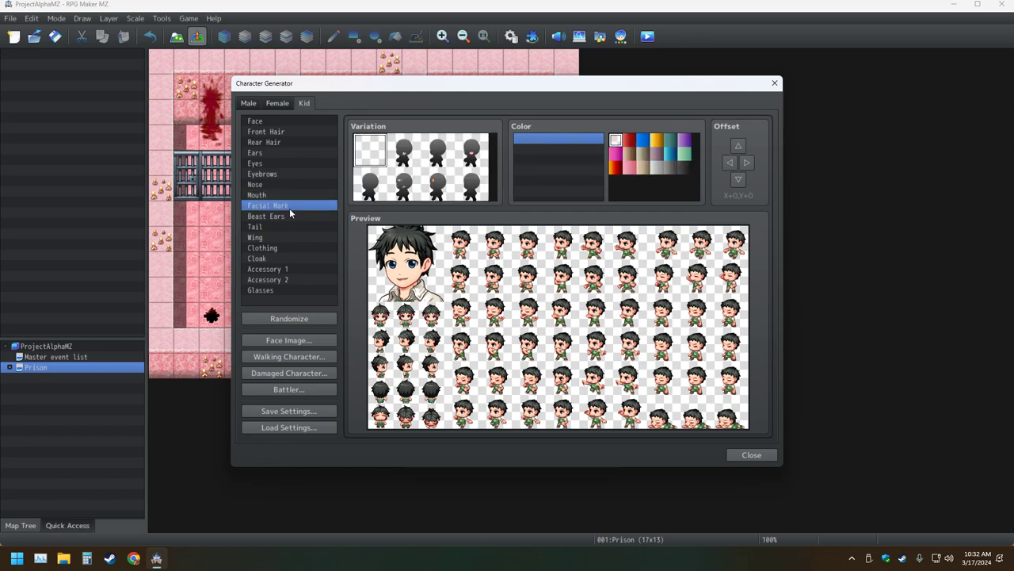
click(404, 153)
click(444, 159)
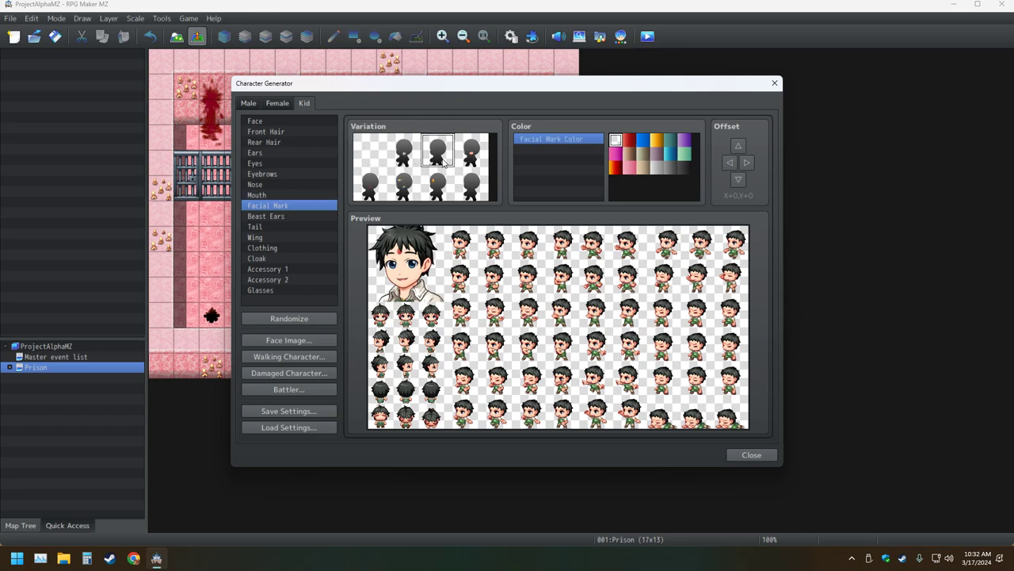
click(472, 156)
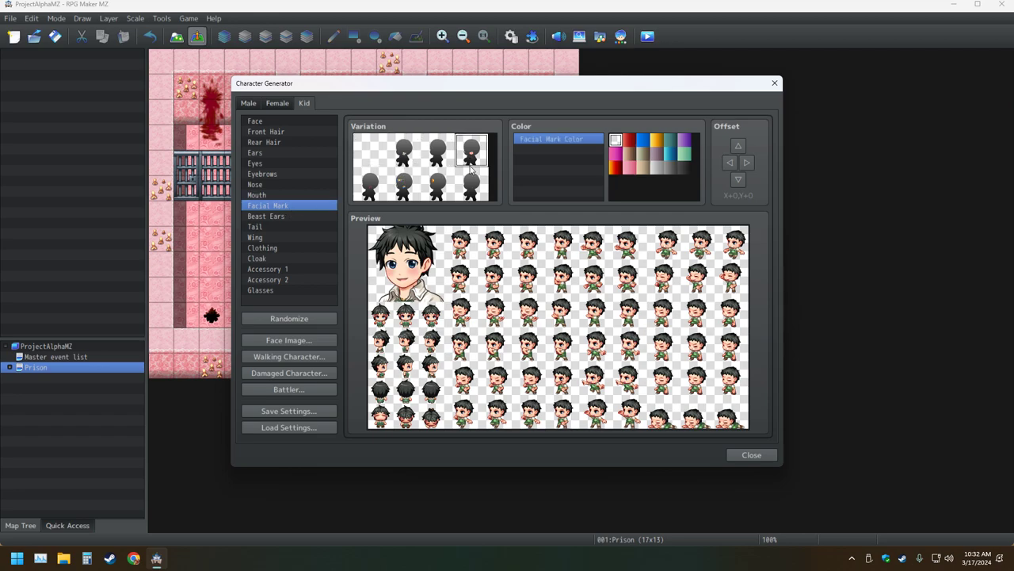
click(471, 186)
click(437, 188)
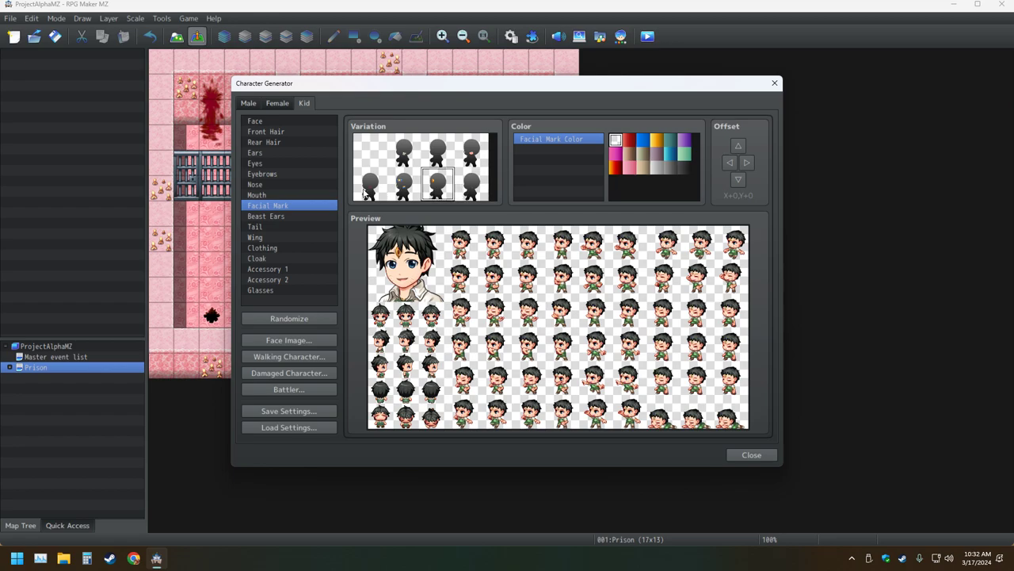
click(402, 194)
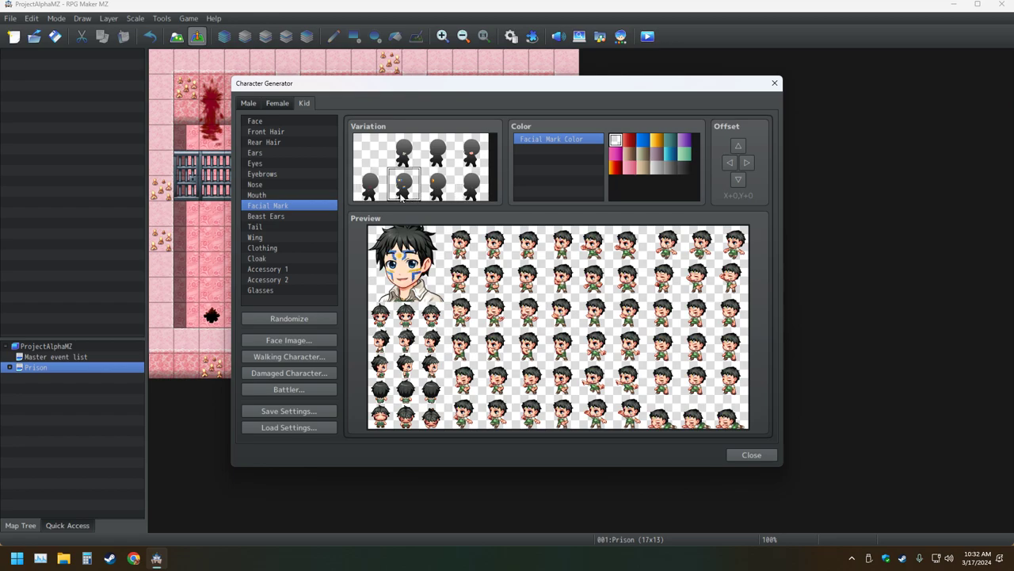
click(377, 155)
Look over the available variations for beast ears, wings and clothing
click(279, 215)
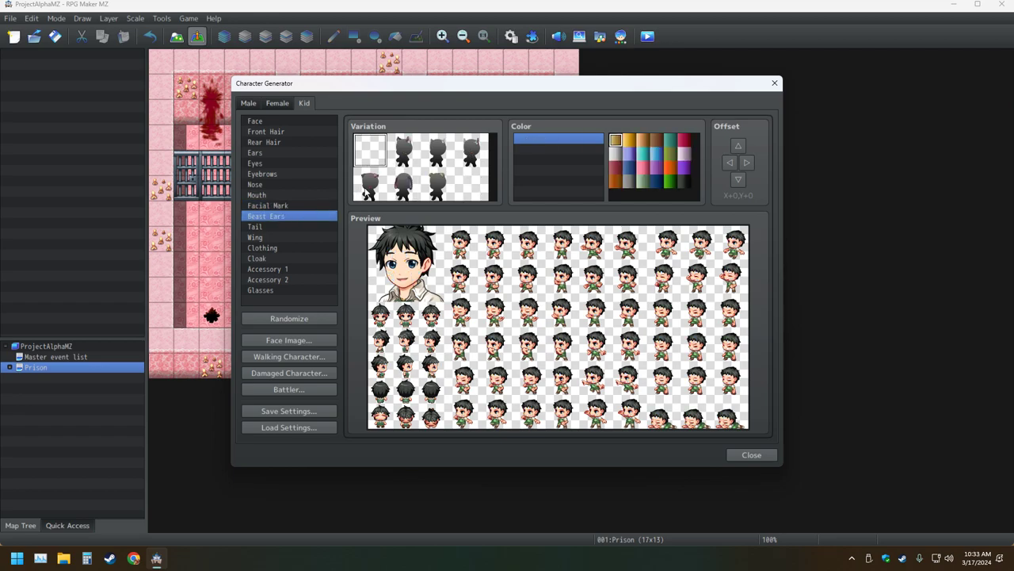
click(270, 237)
click(268, 248)
scroll(390, 161, down, 2)
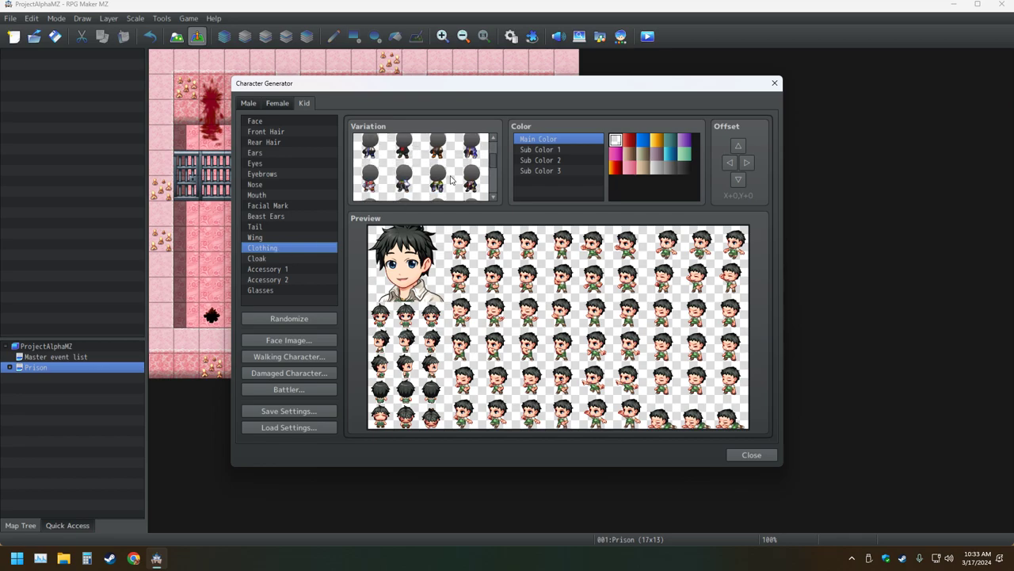
Compare the kid without clothing against the second clothing variation in the first row, ending on that outfit
click(370, 155)
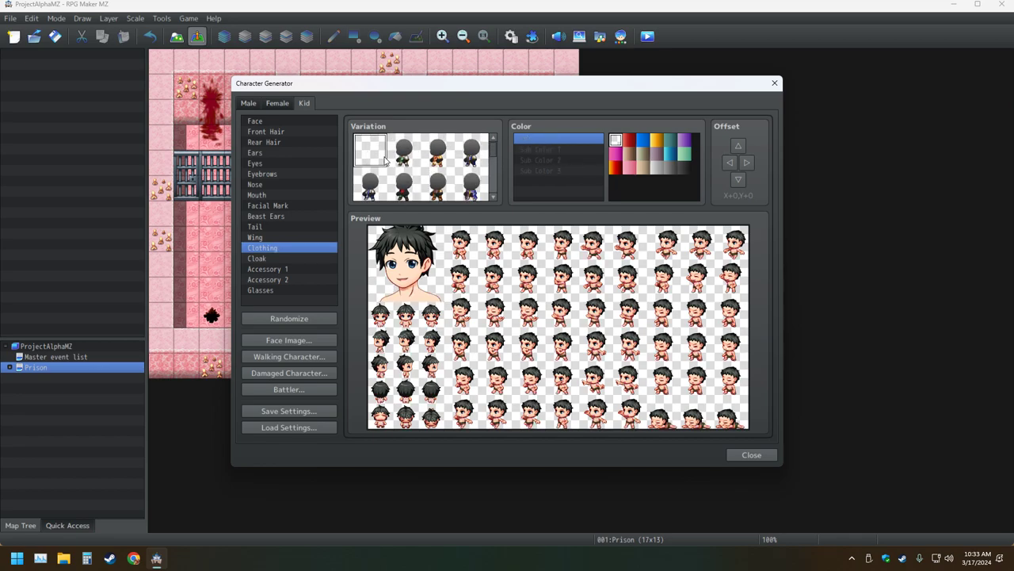
click(403, 155)
scroll(428, 179, down, 2)
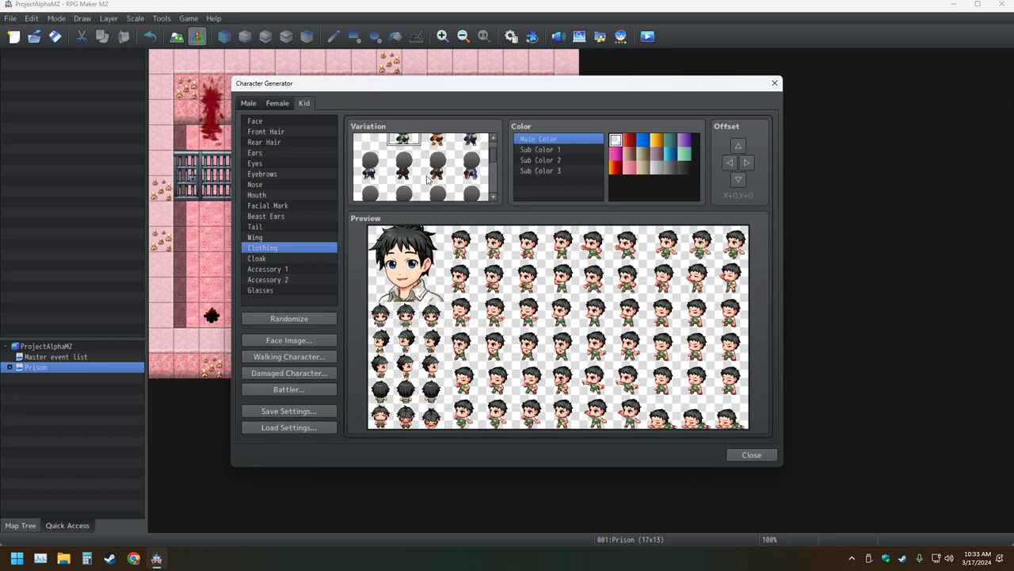
scroll(426, 179, up, 3)
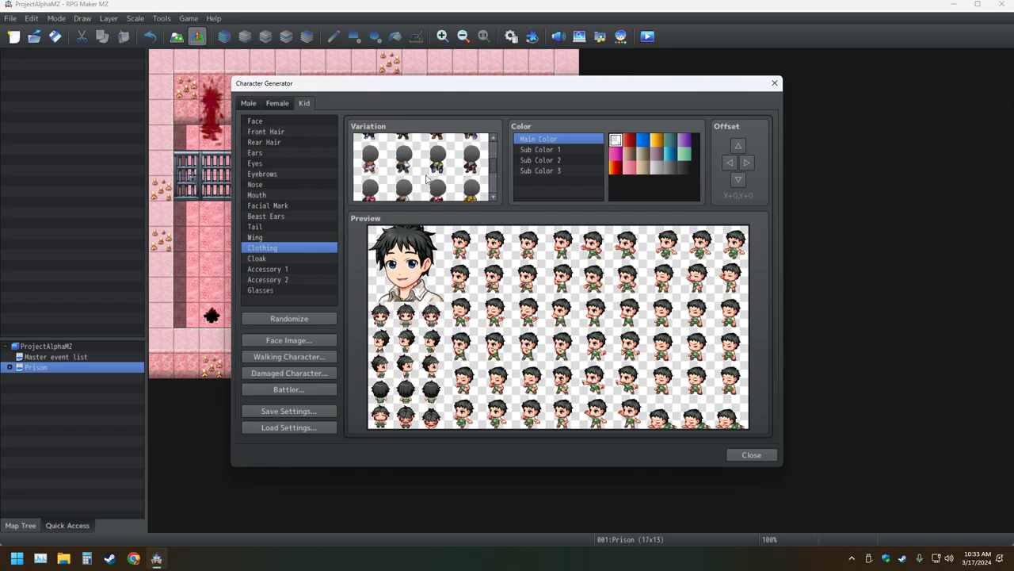
click(370, 155)
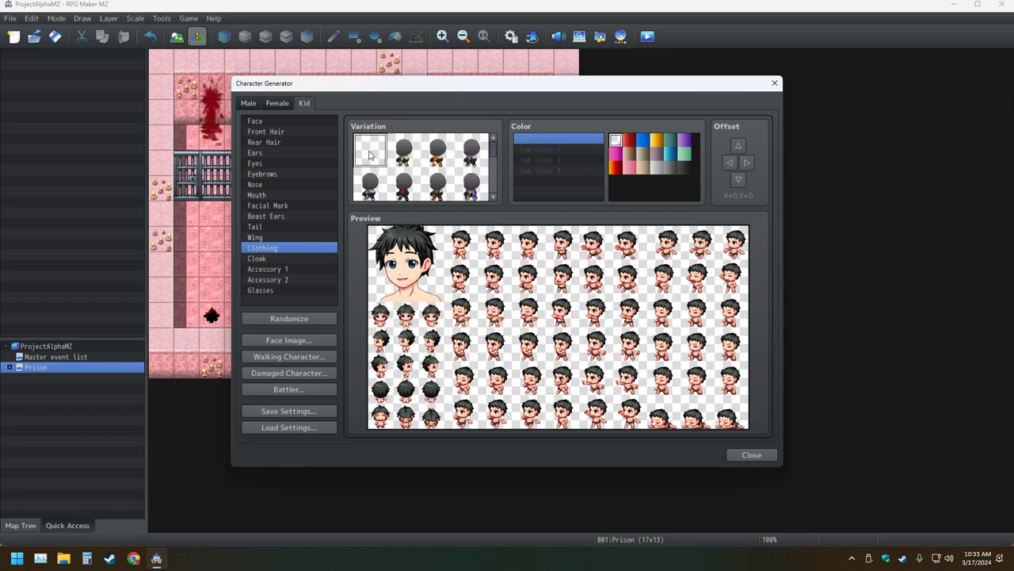
click(403, 154)
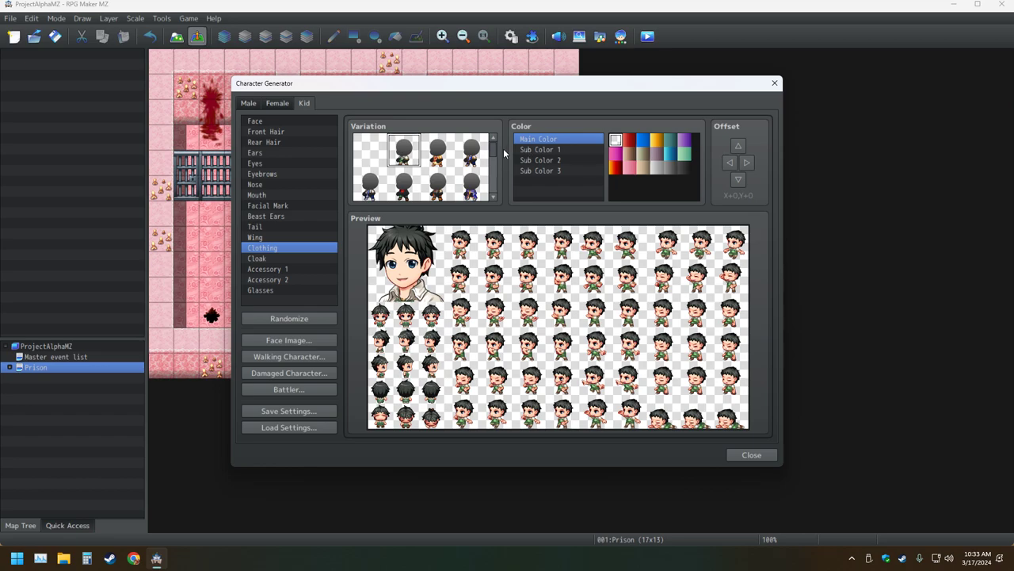
Try the third and fourth clothing variations of the first row, no clothing, and the first outfit of the second row
click(445, 158)
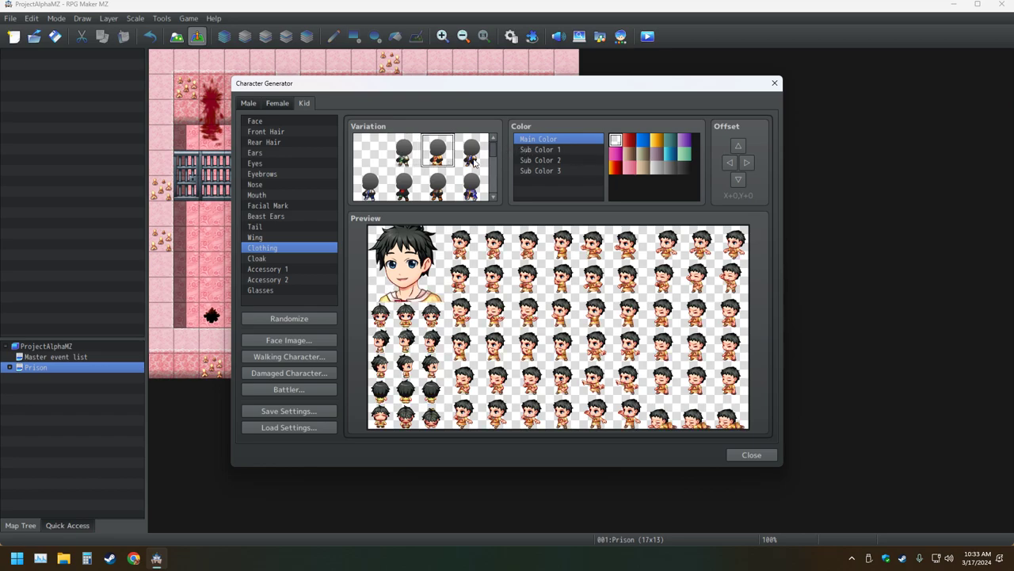
click(474, 162)
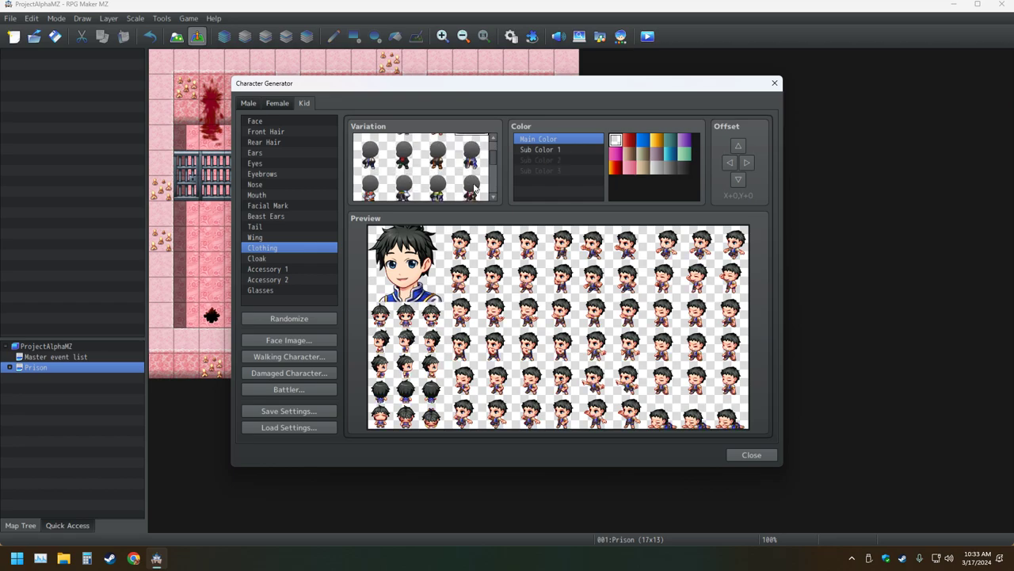
click(378, 153)
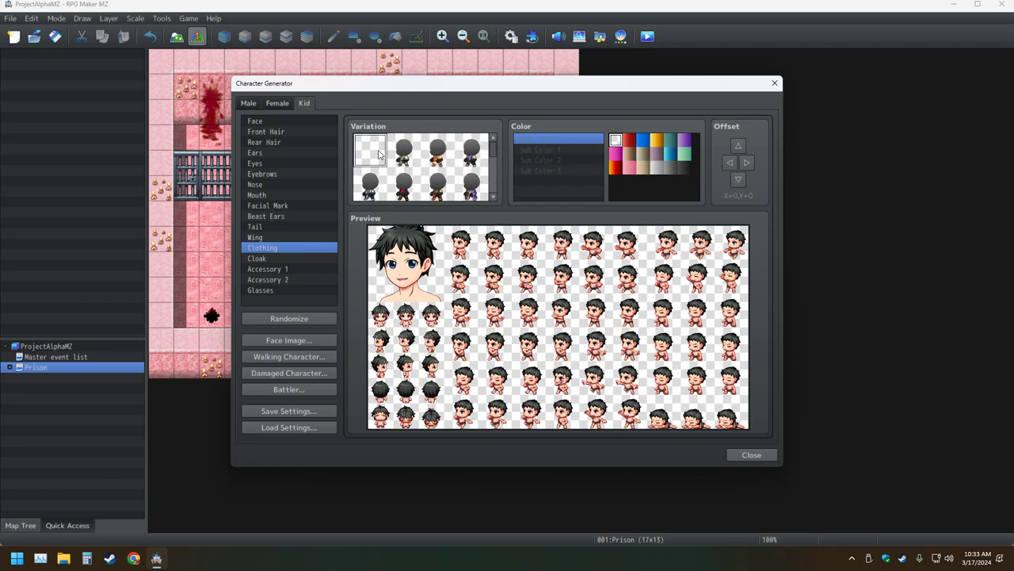
scroll(379, 158, down, 2)
click(378, 158)
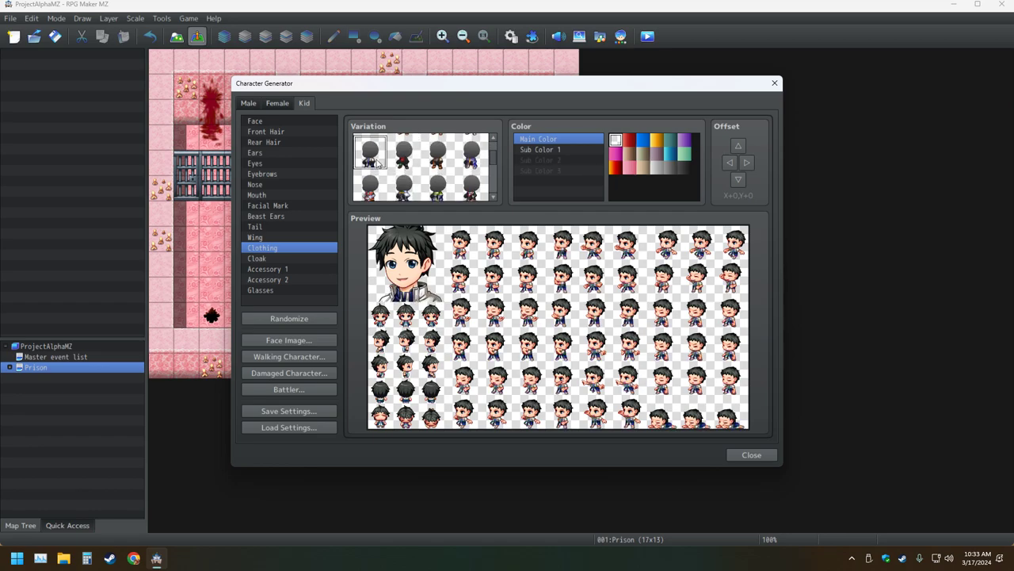
Try the first, second and third clothing variations in the third row
scroll(373, 163, down, 3)
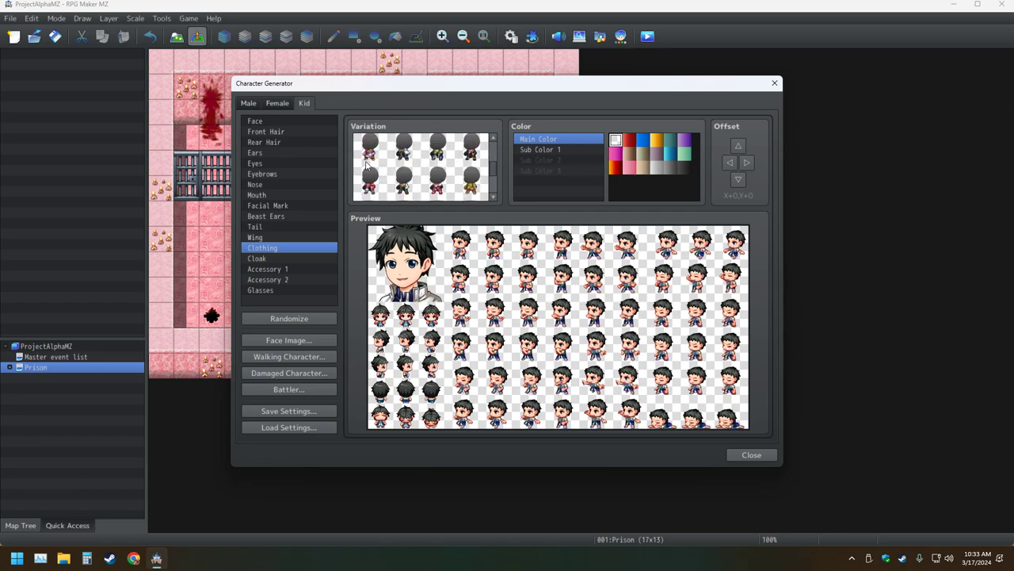
click(367, 163)
click(408, 164)
click(434, 164)
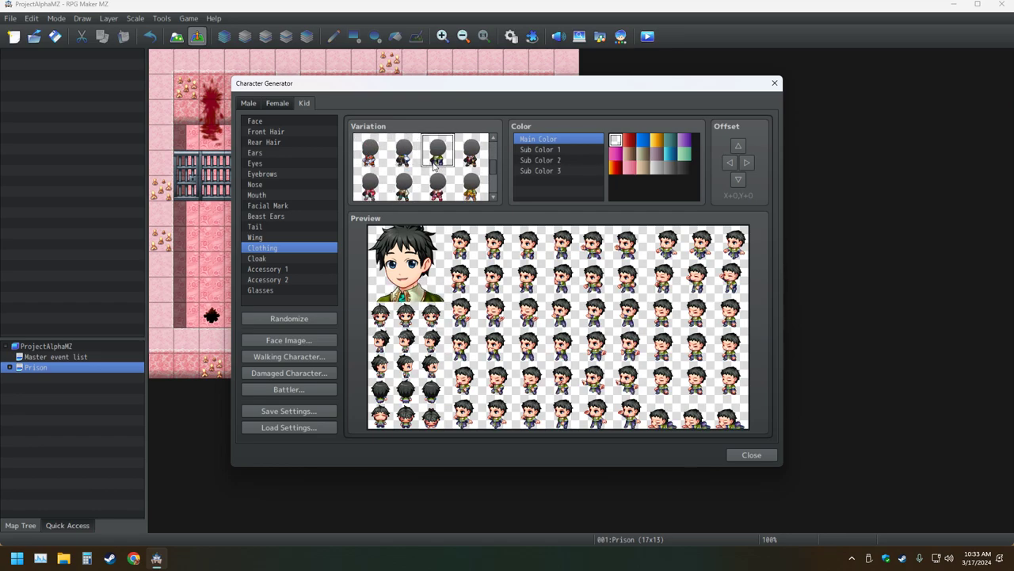
Try the third and second outfits in the last clothing row, then the first outfit in the second-to-last row
scroll(435, 181, down, 4)
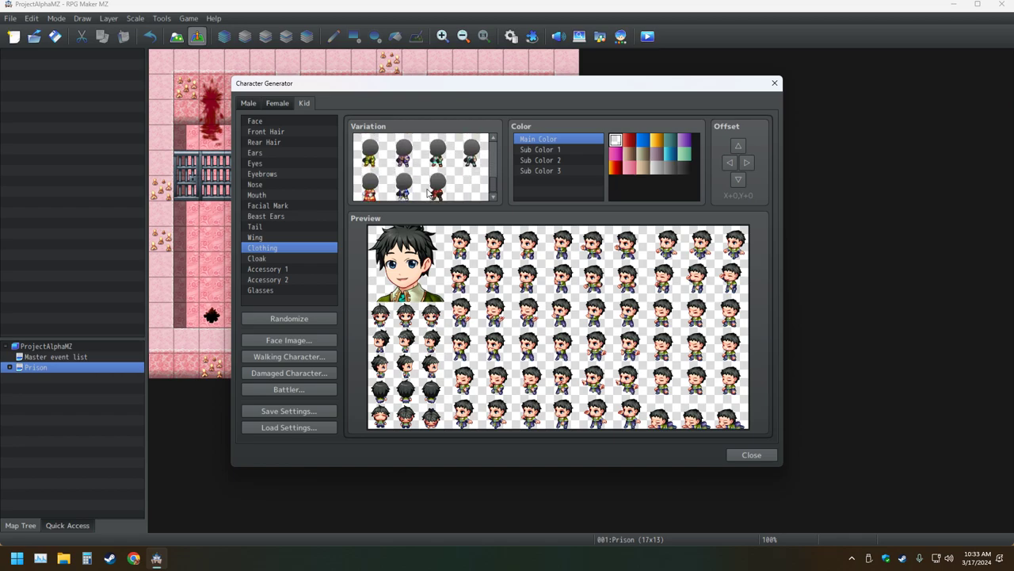
click(438, 185)
click(405, 187)
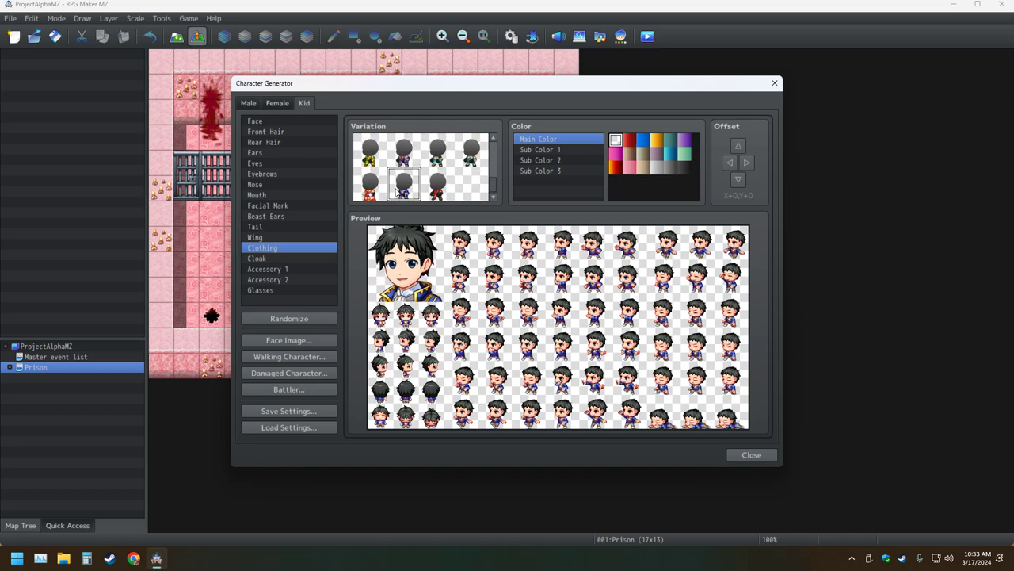
scroll(381, 195, up, 1)
click(367, 184)
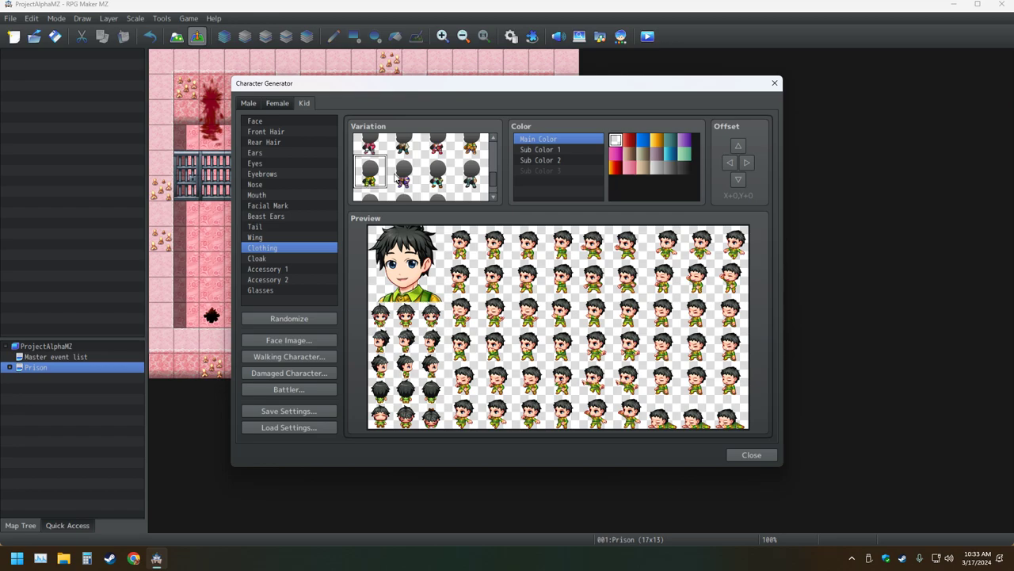
Try the first two outfits in the third clothing row, then the red-scarf outfit in the second row
scroll(396, 177, up, 3)
click(383, 178)
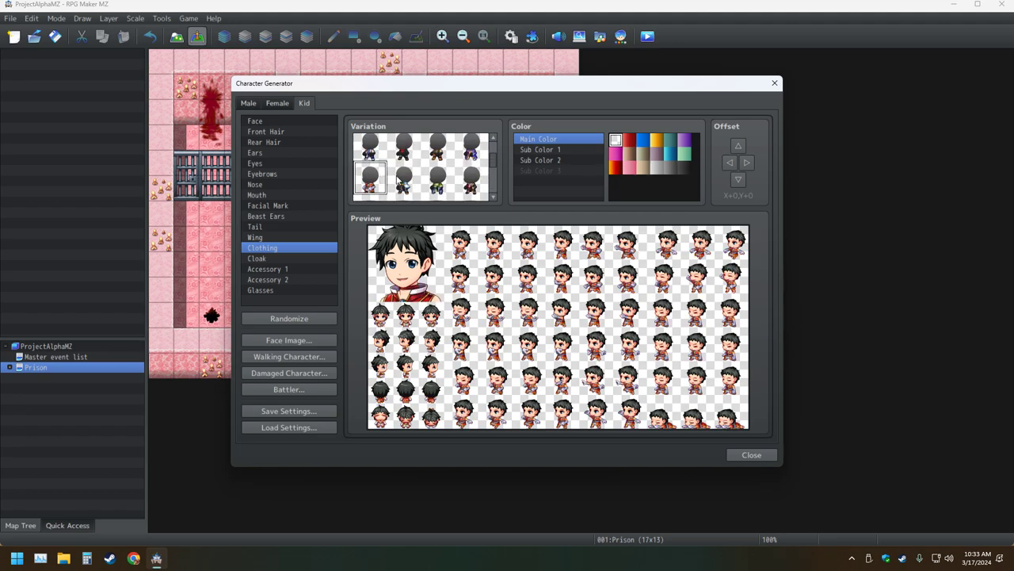
click(406, 181)
scroll(420, 163, up, 1)
click(404, 183)
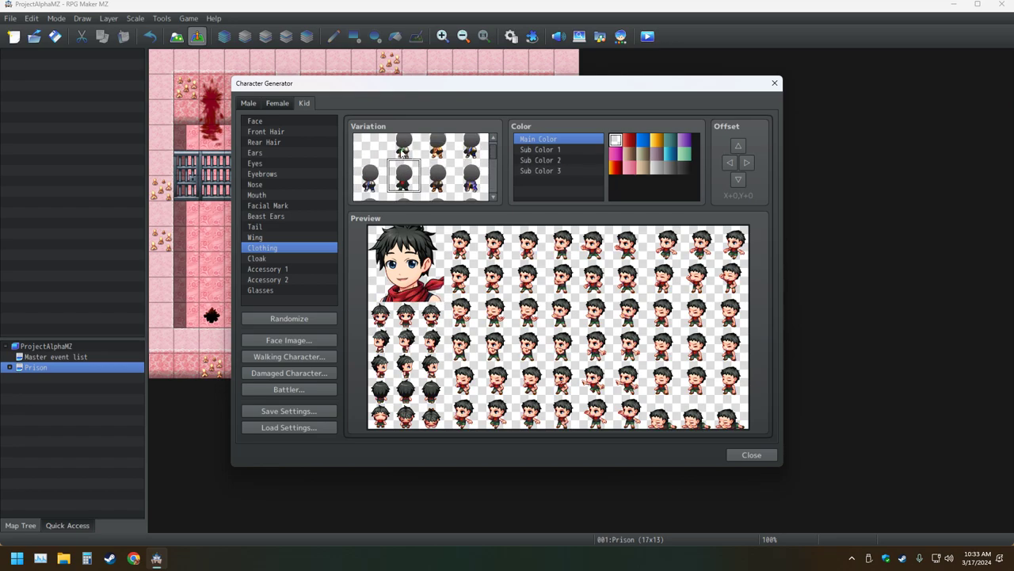
Try the second, third and fourth clothing variations in the first row again
click(404, 149)
click(432, 153)
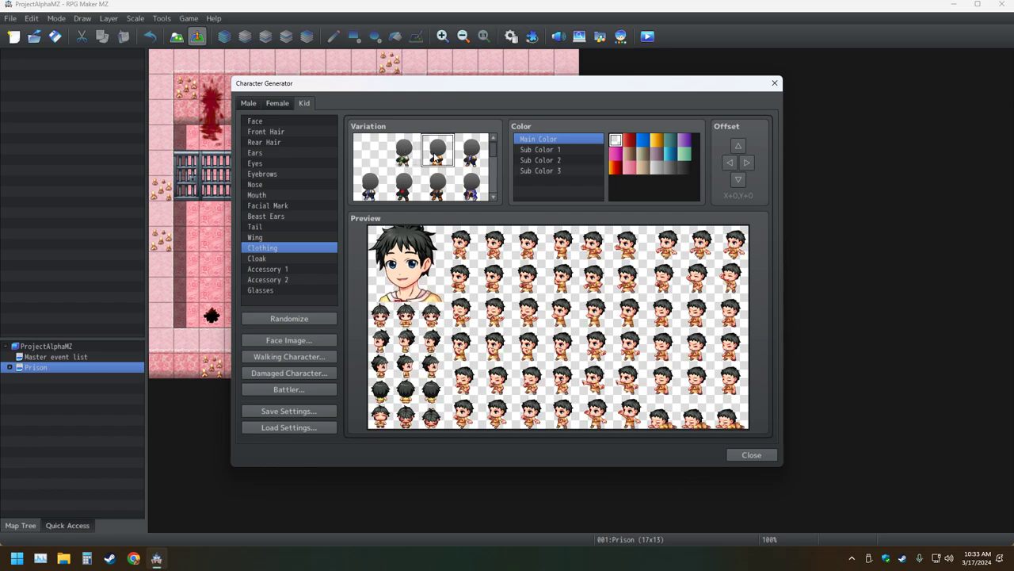
click(469, 165)
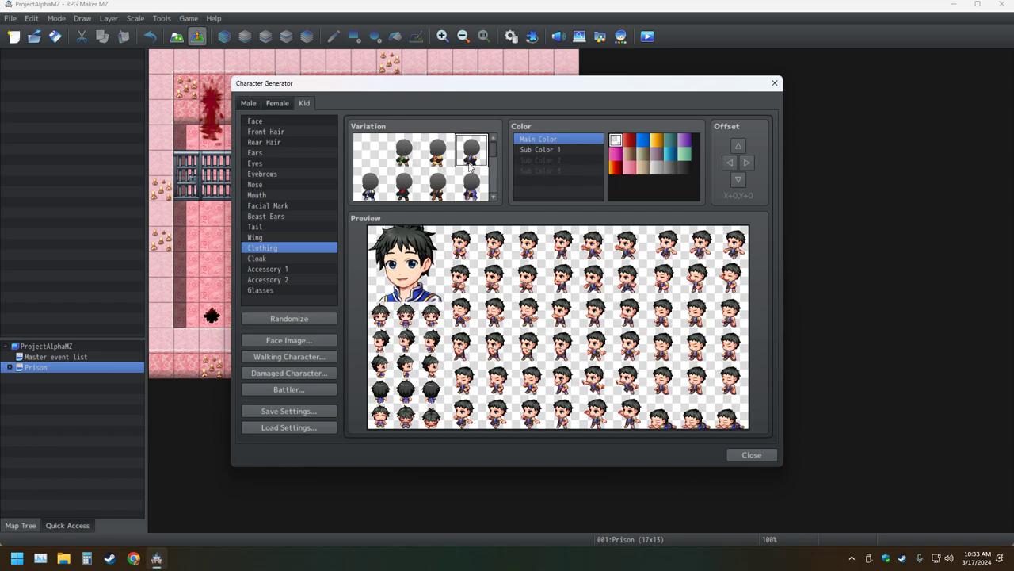
Try the first, fourth and third clothing variations in the second row
click(374, 187)
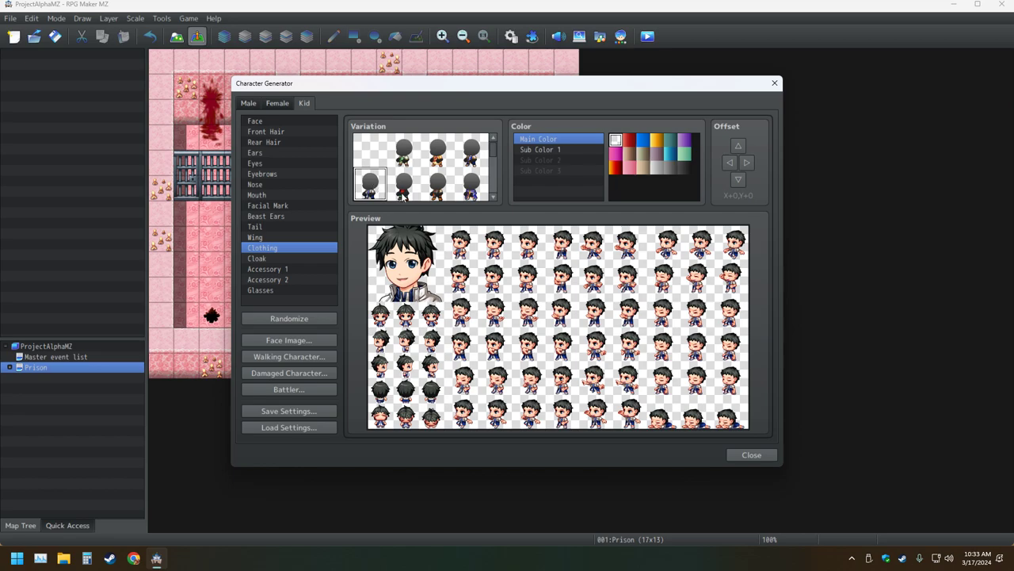
click(465, 192)
click(440, 192)
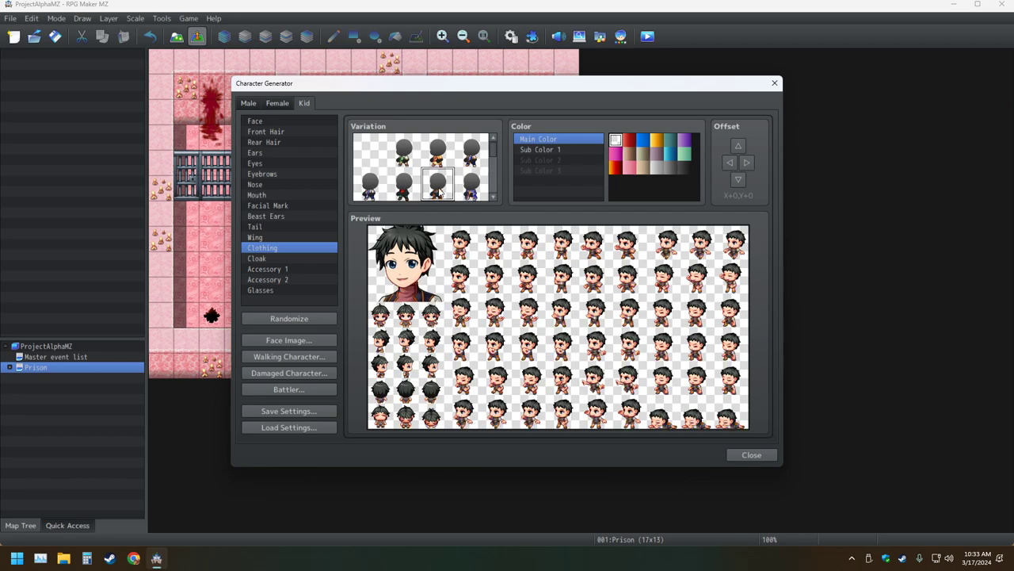
Try the third, fourth, second and first outfits in the third-to-last clothing row, ending on the second
scroll(442, 192, down, 2)
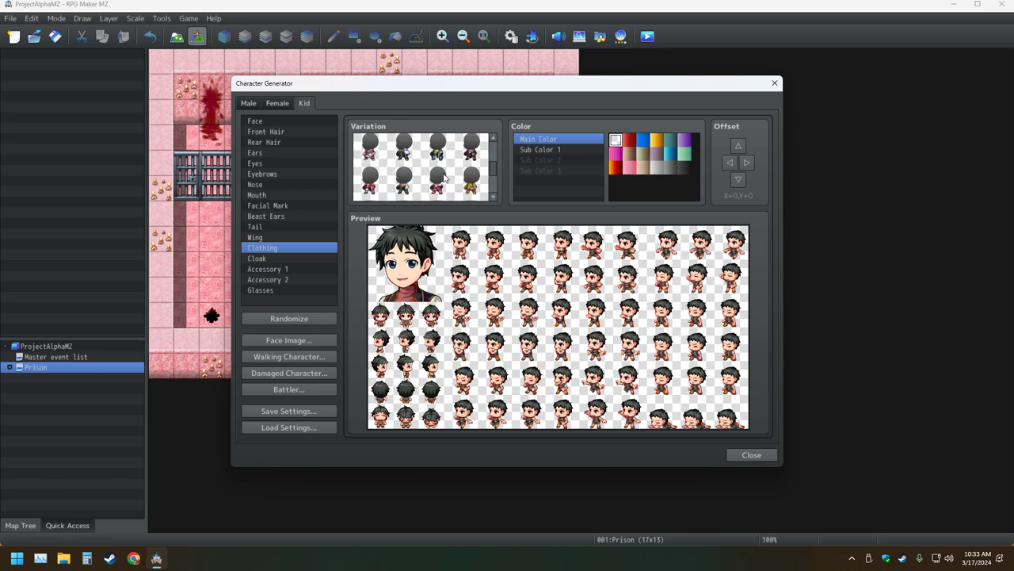
click(444, 180)
click(467, 187)
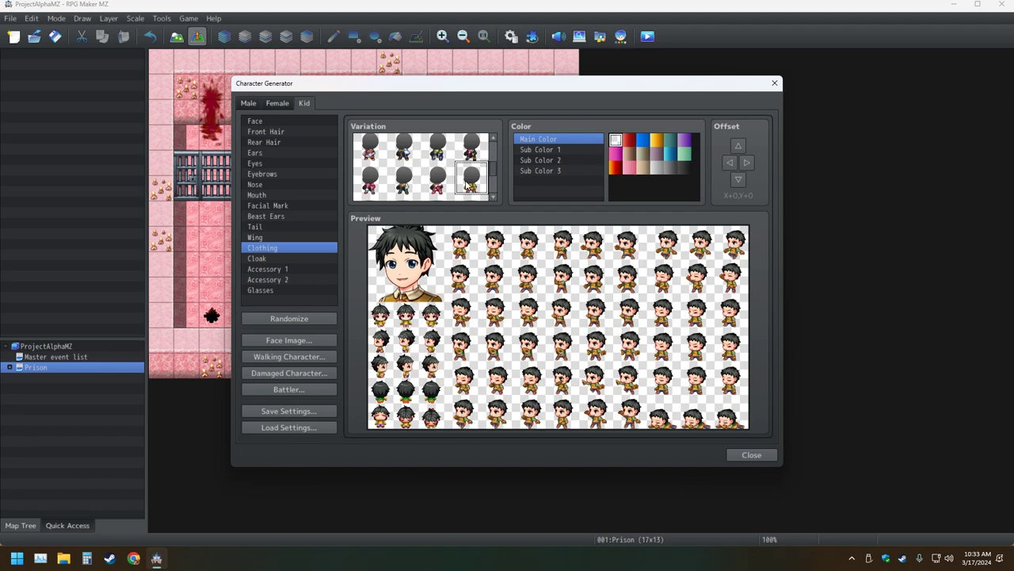
click(401, 184)
click(379, 182)
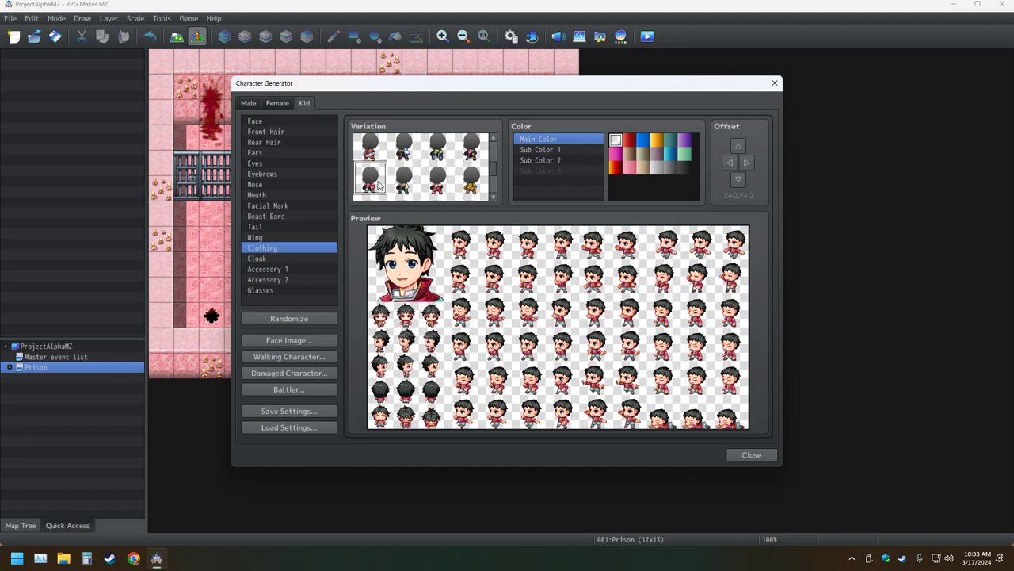
click(408, 193)
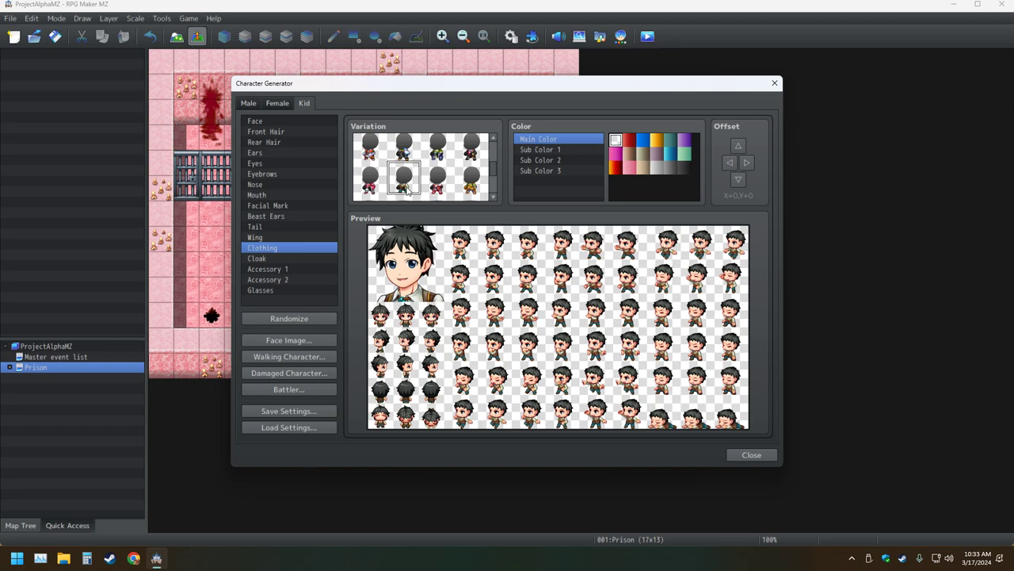
Try the purple, green and teal-scarf outfits in the second-to-last clothing row
scroll(407, 184, down, 2)
click(405, 184)
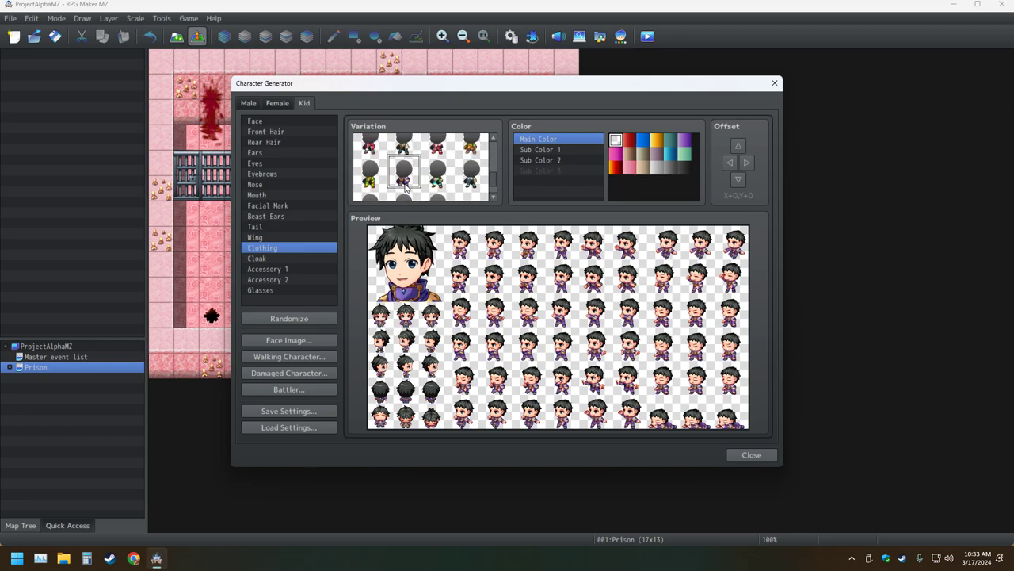
scroll(405, 187, up, 1)
click(369, 192)
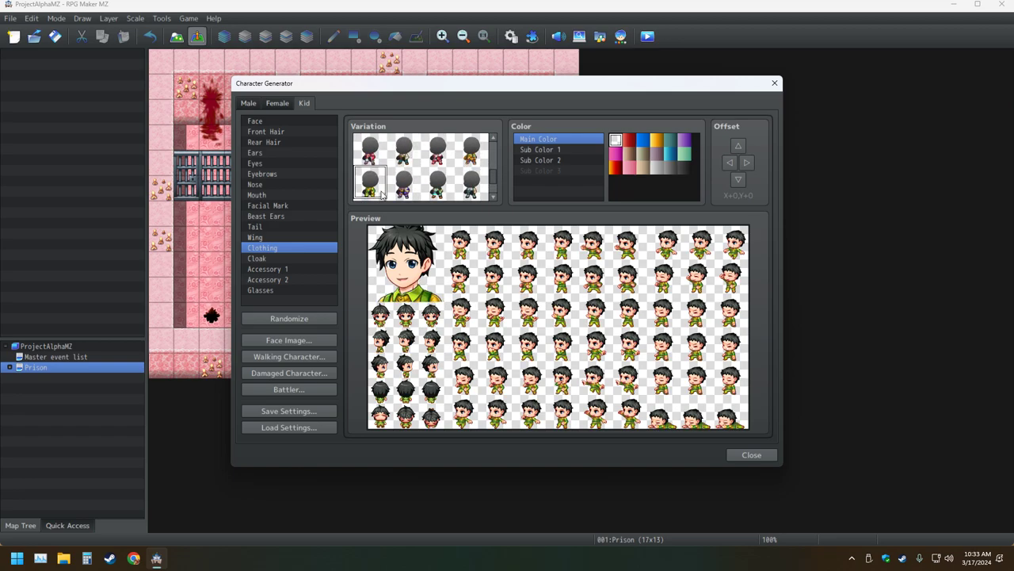
click(439, 193)
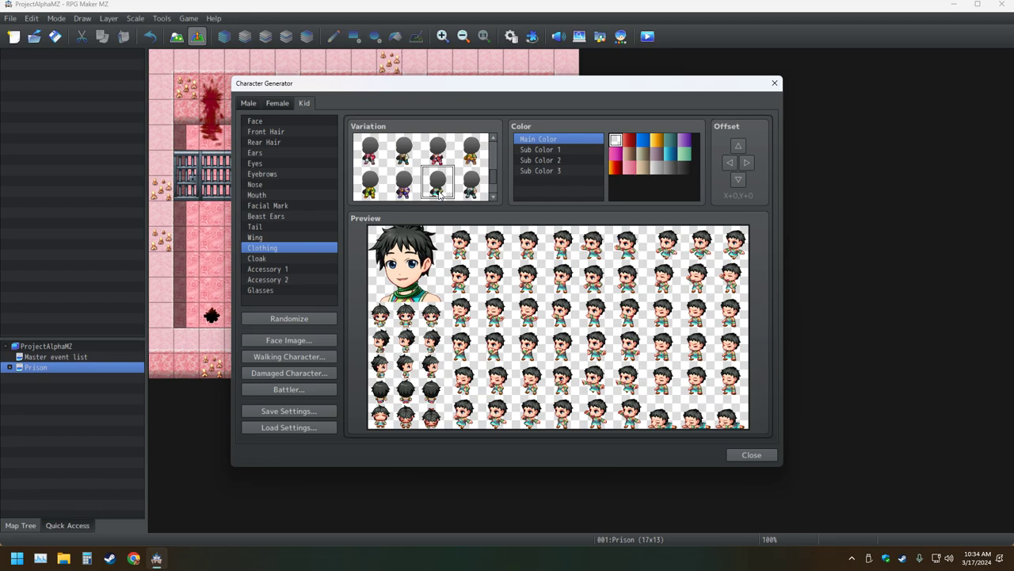
Try all three outfits in the last clothing row, ending on the blue jacket in the middle
scroll(440, 194, down, 1)
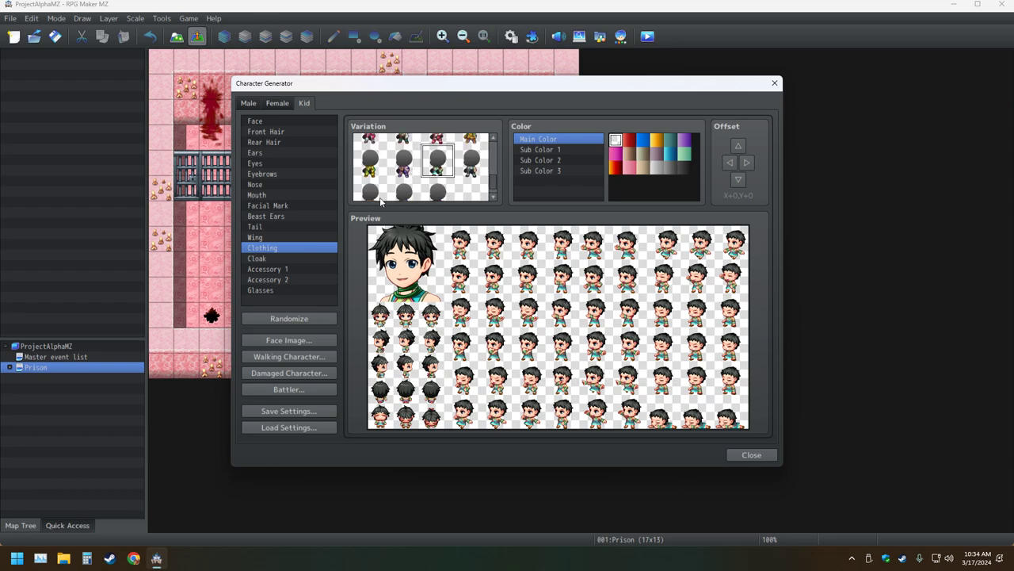
click(369, 189)
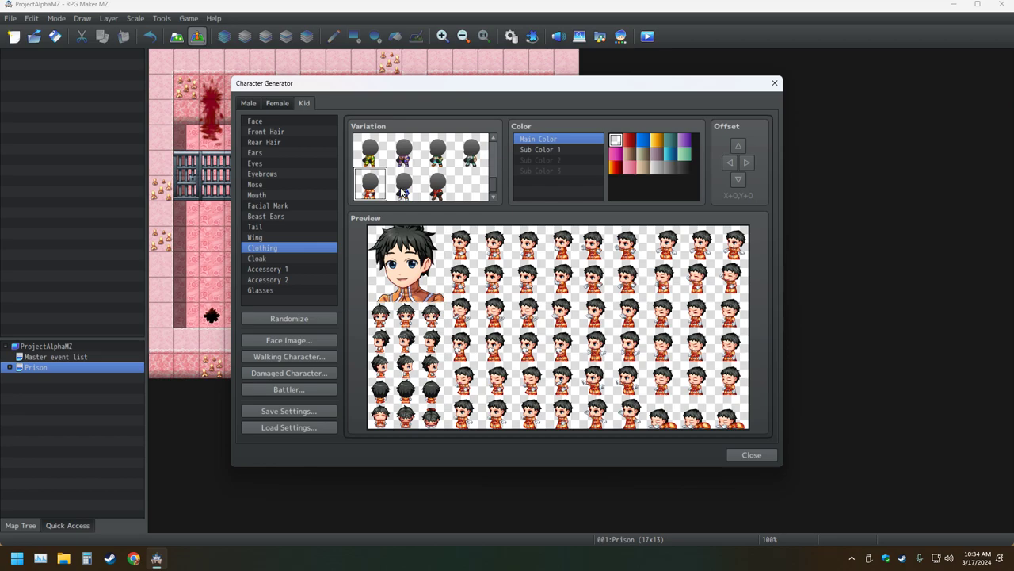
click(403, 191)
click(439, 192)
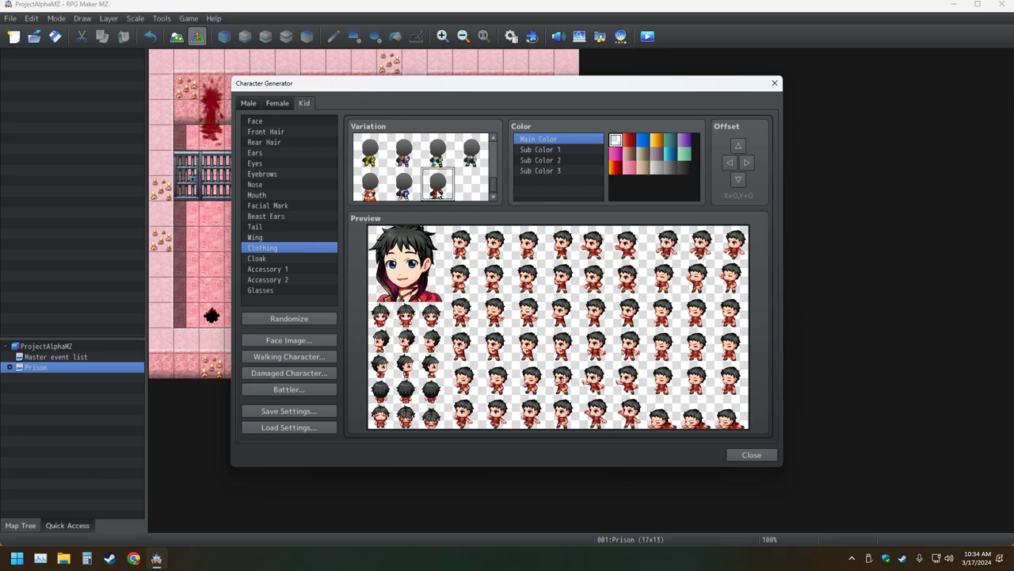
click(404, 189)
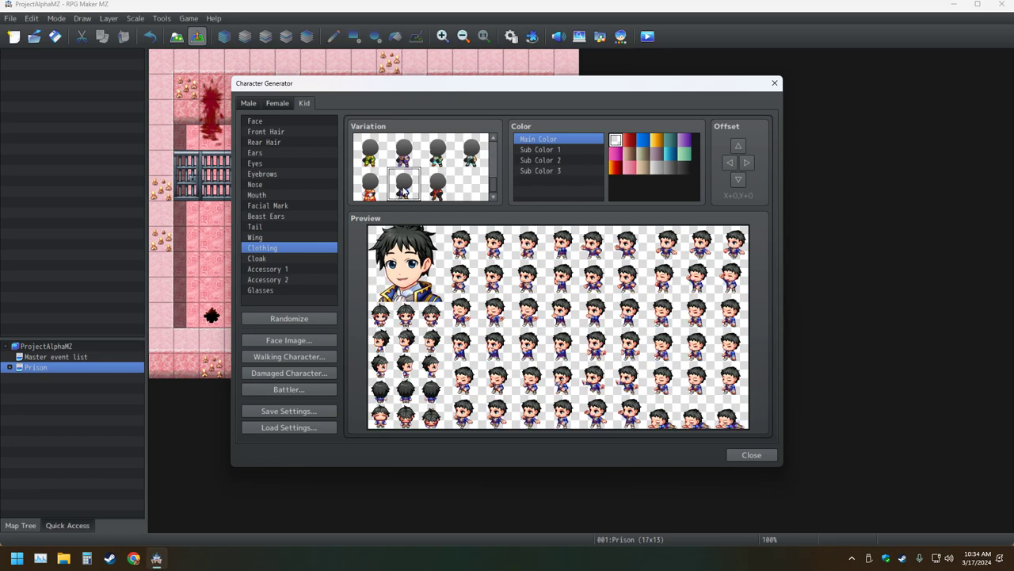
Retry the first, second and fourth variations of the first clothing row and the first and fourth of the second row
scroll(404, 191, up, 2)
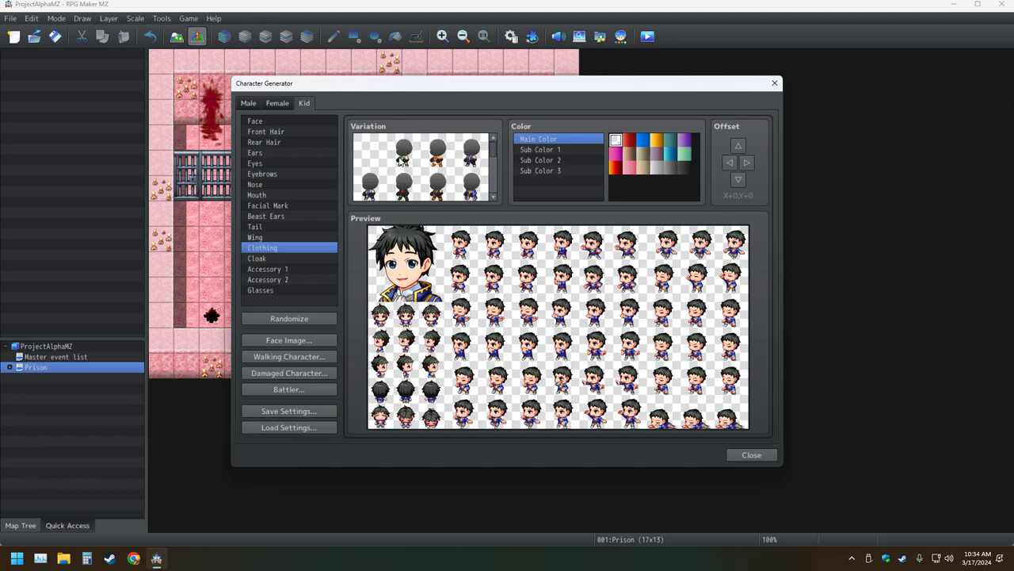
click(377, 157)
click(419, 163)
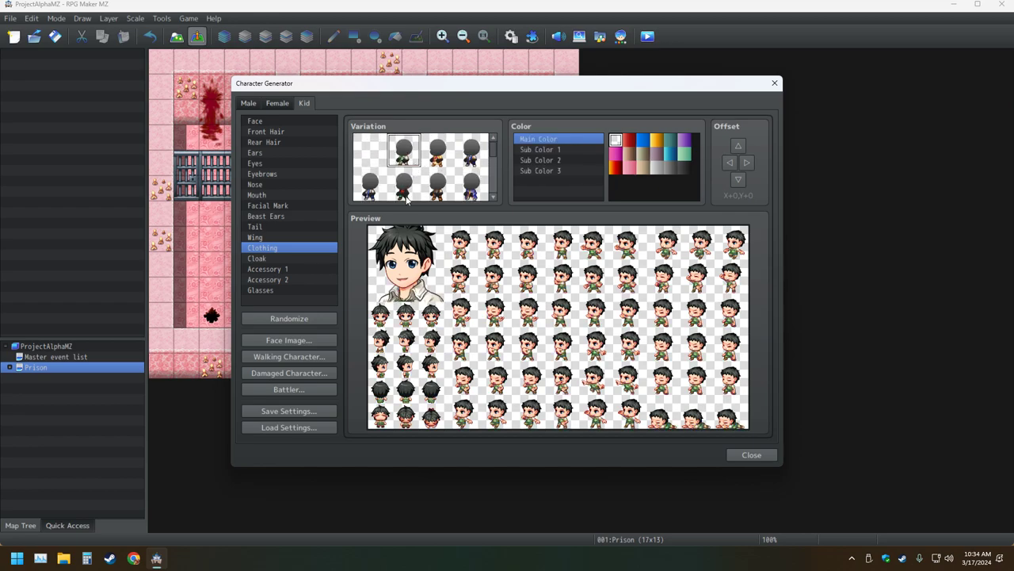
click(369, 194)
click(479, 163)
click(466, 195)
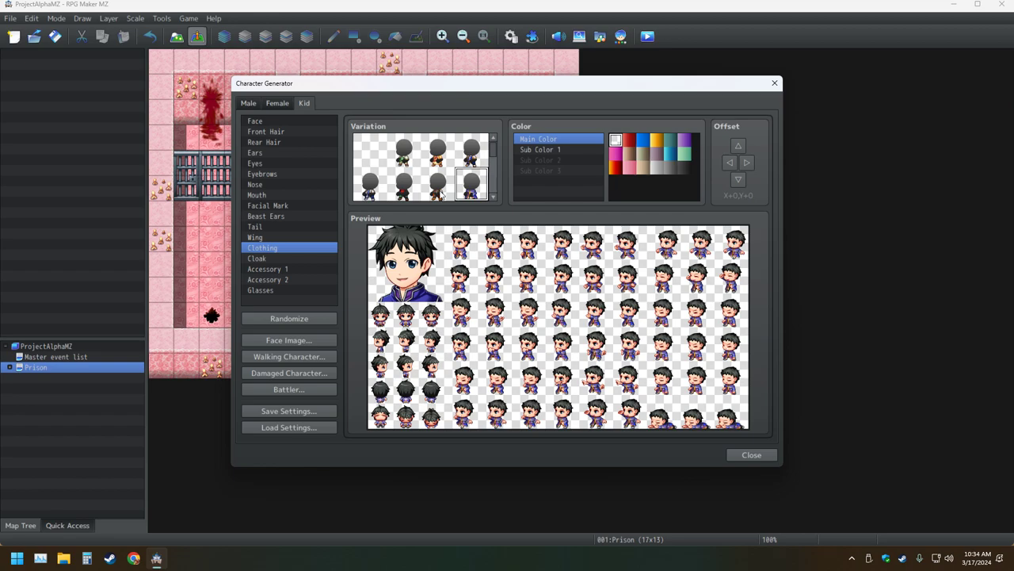
Retry the third, second and first outfits in the second clothing row
scroll(441, 195, down, 1)
click(438, 179)
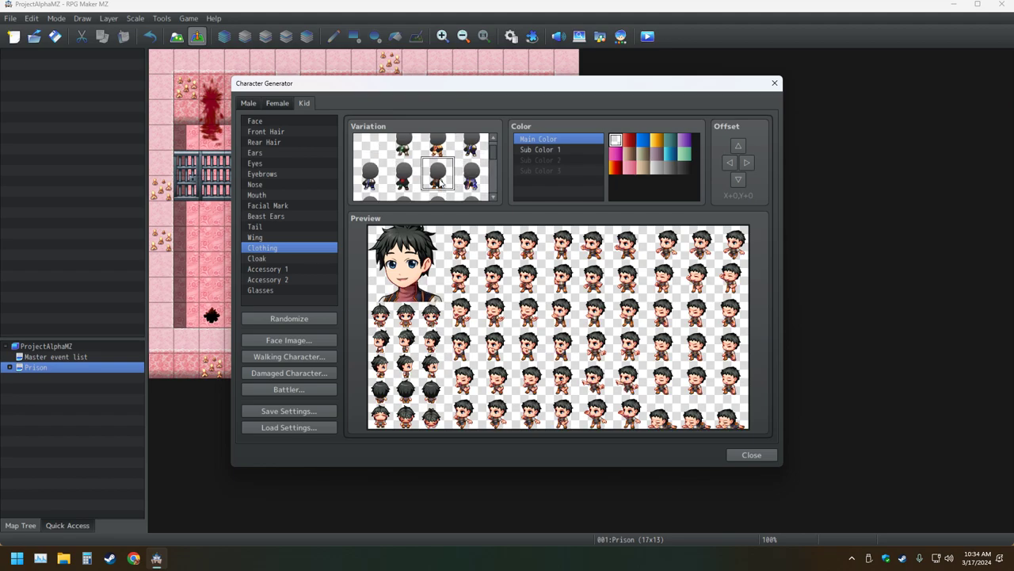
click(406, 176)
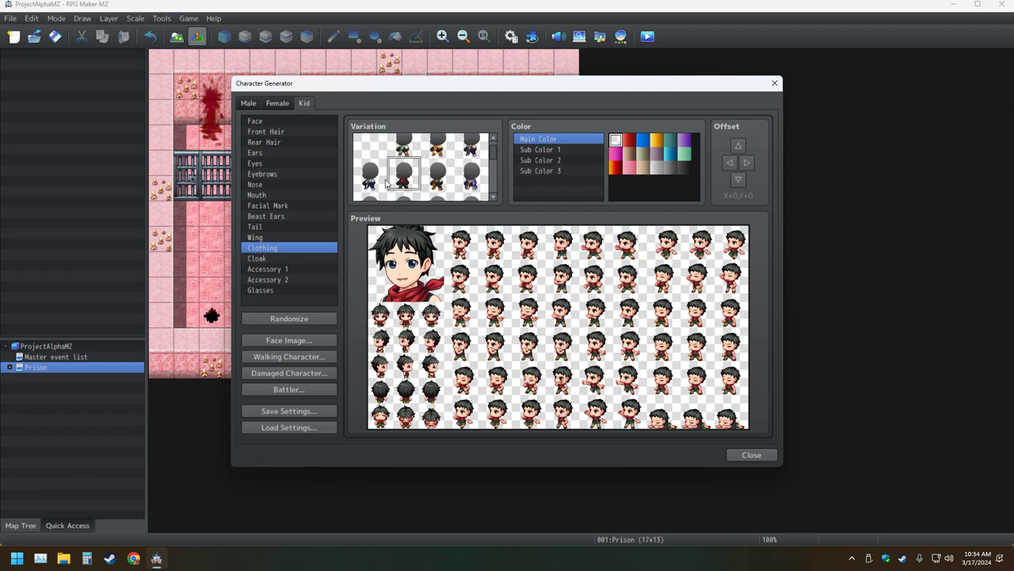
click(384, 180)
Try every outfit in the fourth-to-last clothing row, then the red jacket that starts the row below
scroll(375, 181, down, 2)
click(440, 162)
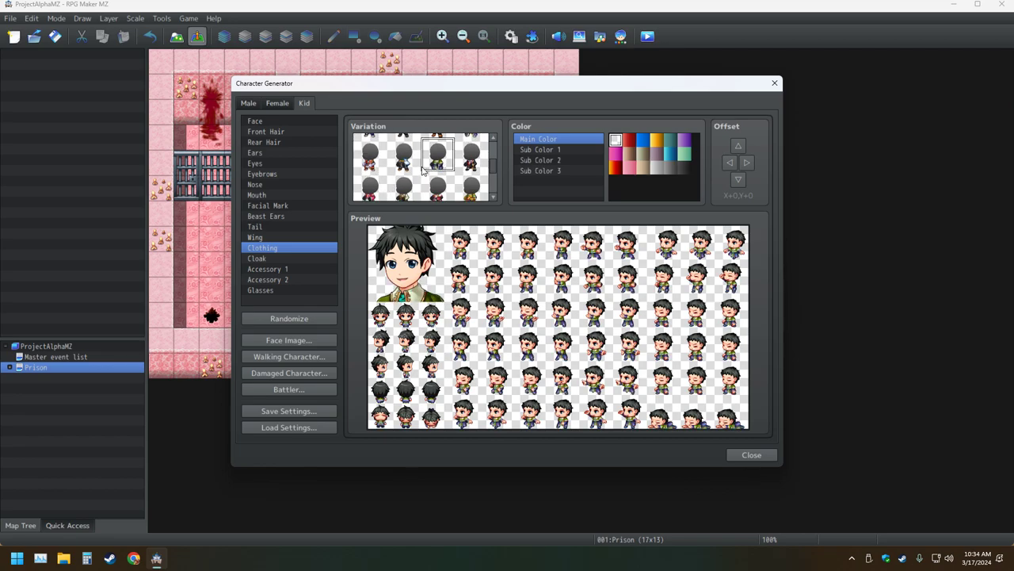
click(404, 157)
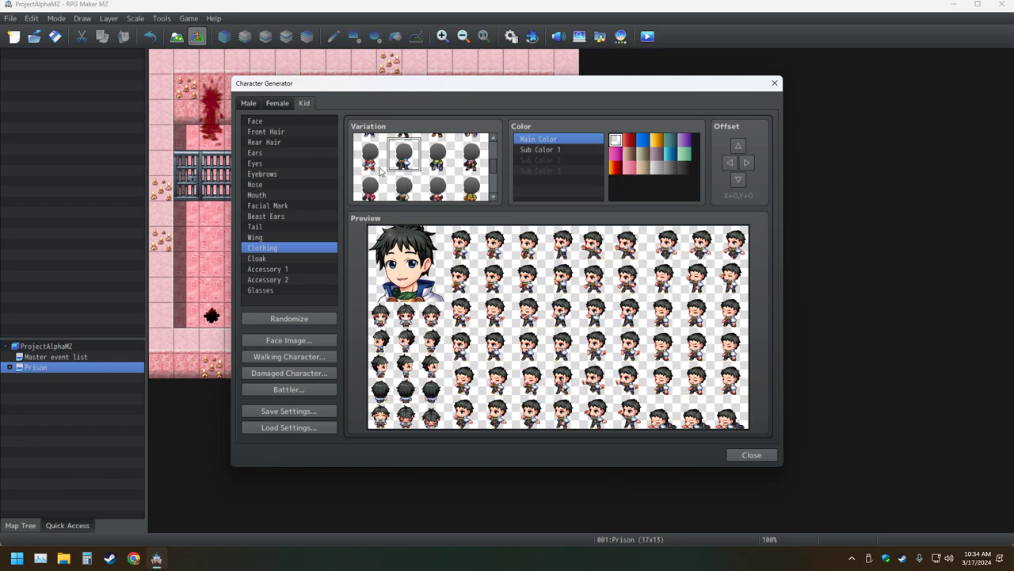
click(380, 167)
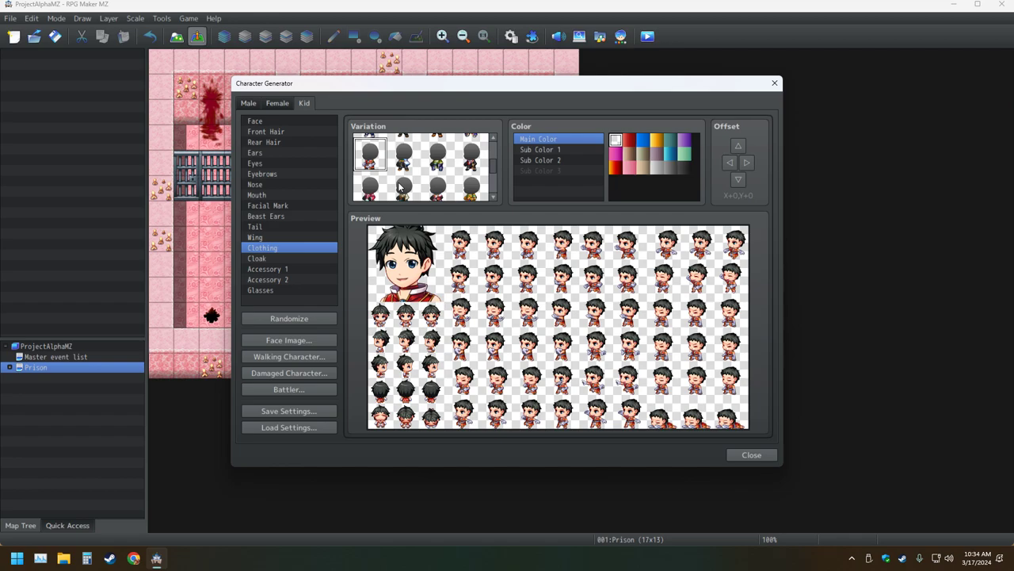
click(476, 161)
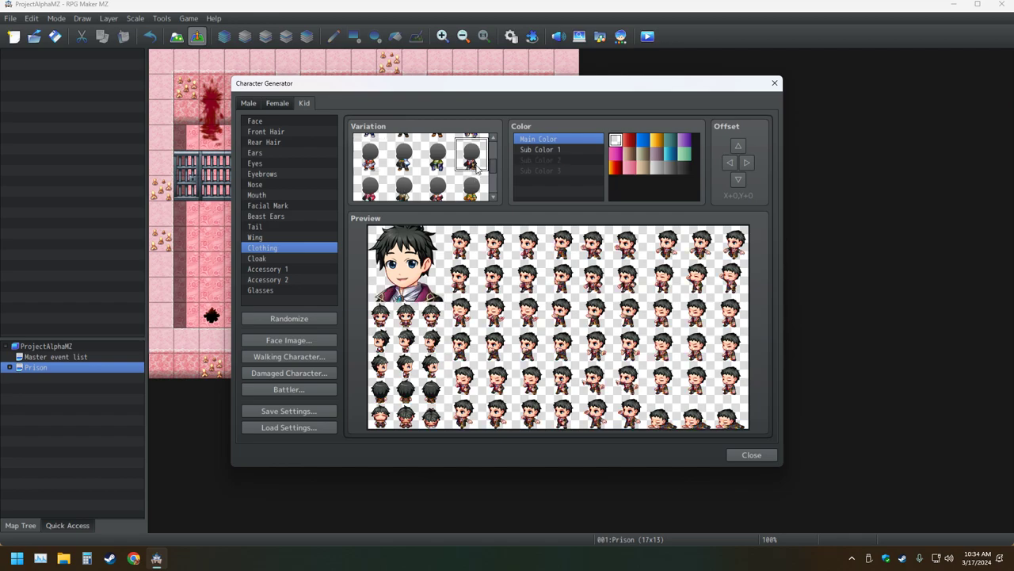
scroll(474, 178, up, 1)
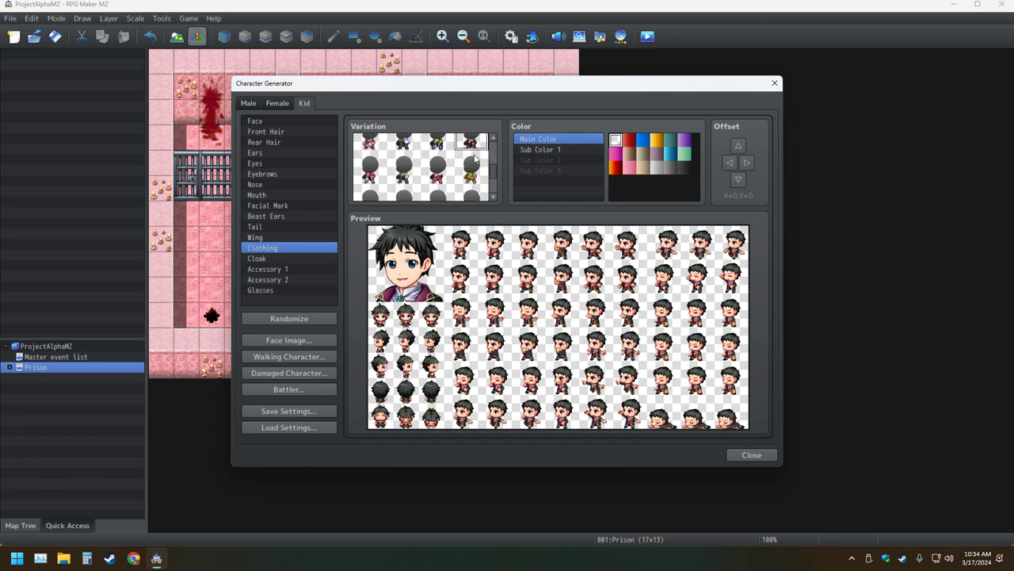
click(366, 149)
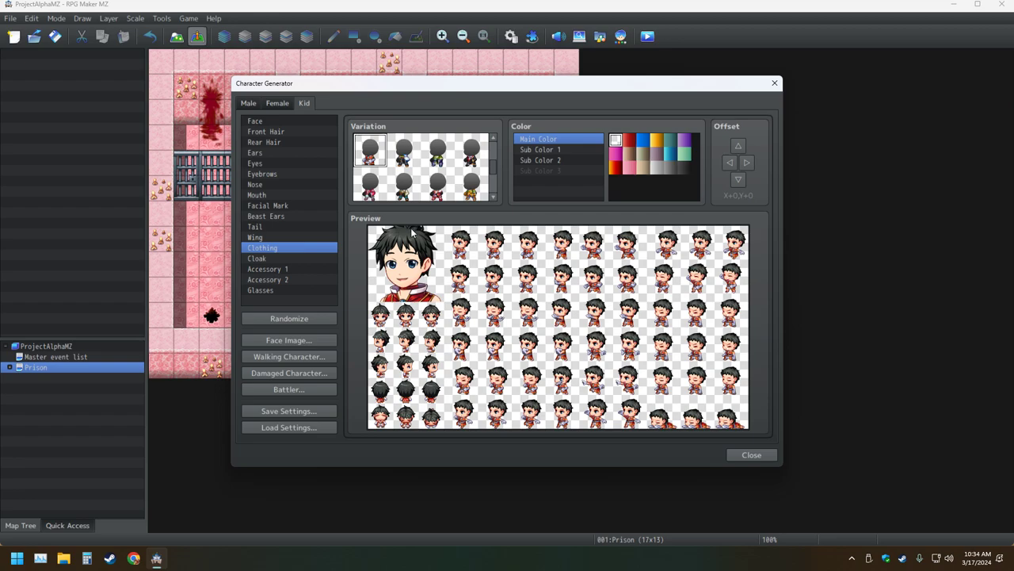
click(379, 192)
Choose the green outfit that comes first in the second-to-last clothing row
scroll(401, 190, down, 3)
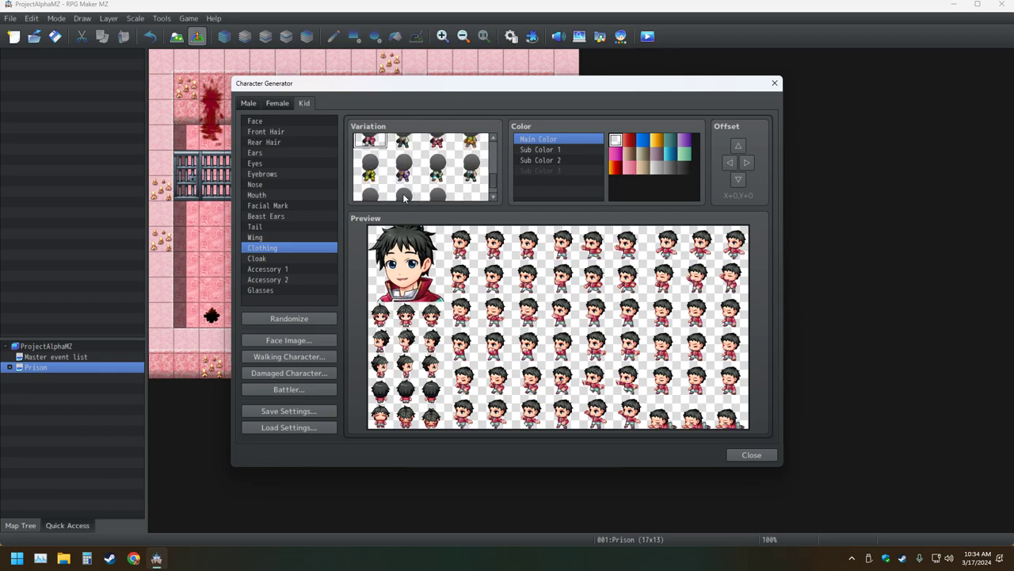
click(372, 176)
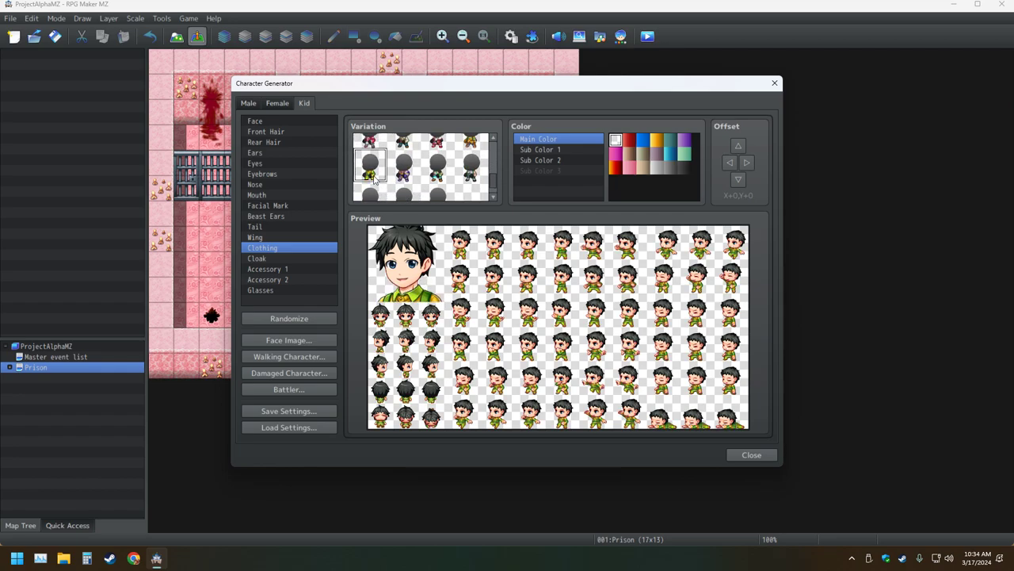
Try the red-orange gradient as the outfit's main colour and Sub Color 1, then restore Sub Color 1 to its default
click(617, 168)
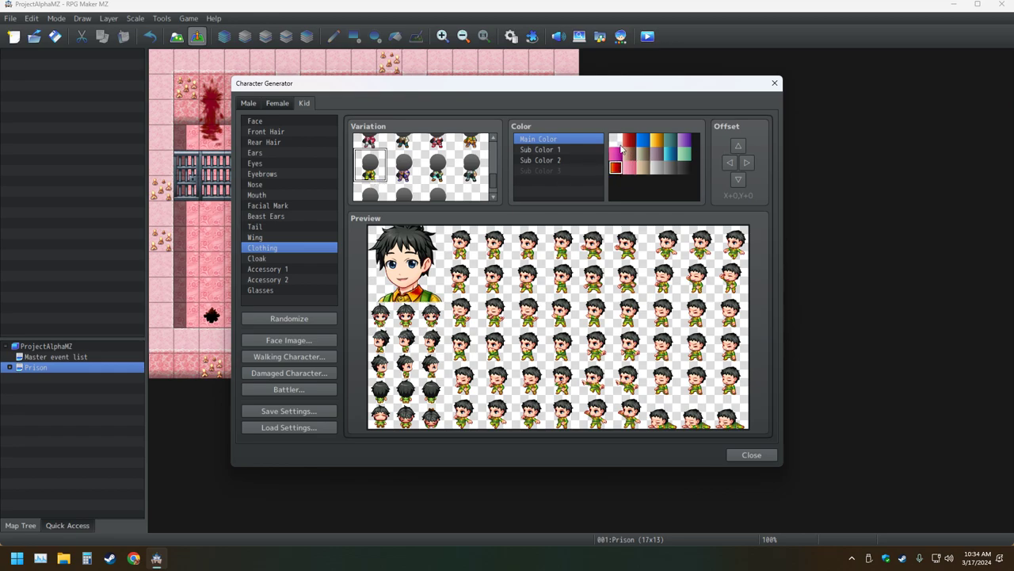
click(540, 150)
click(616, 170)
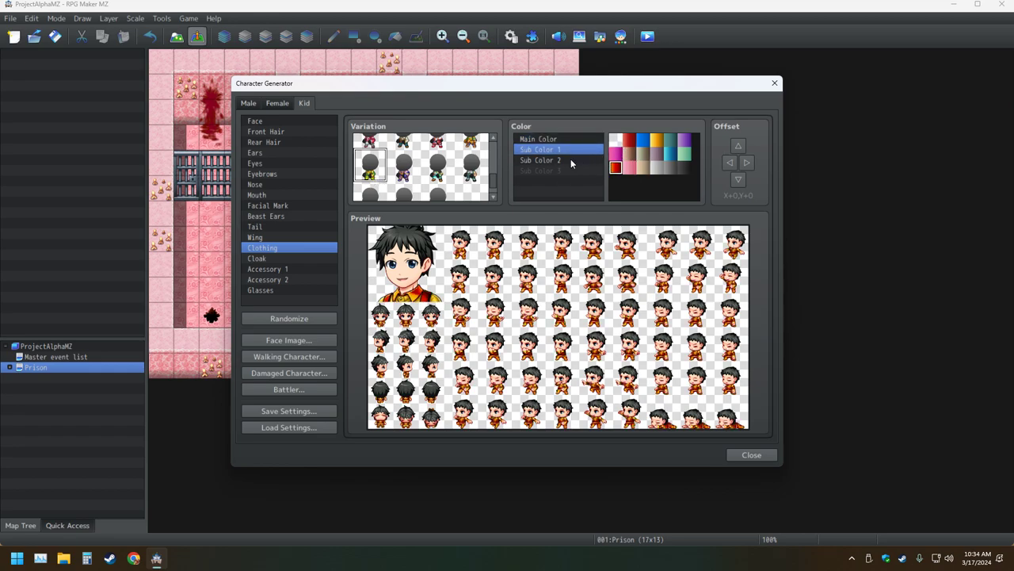
click(617, 143)
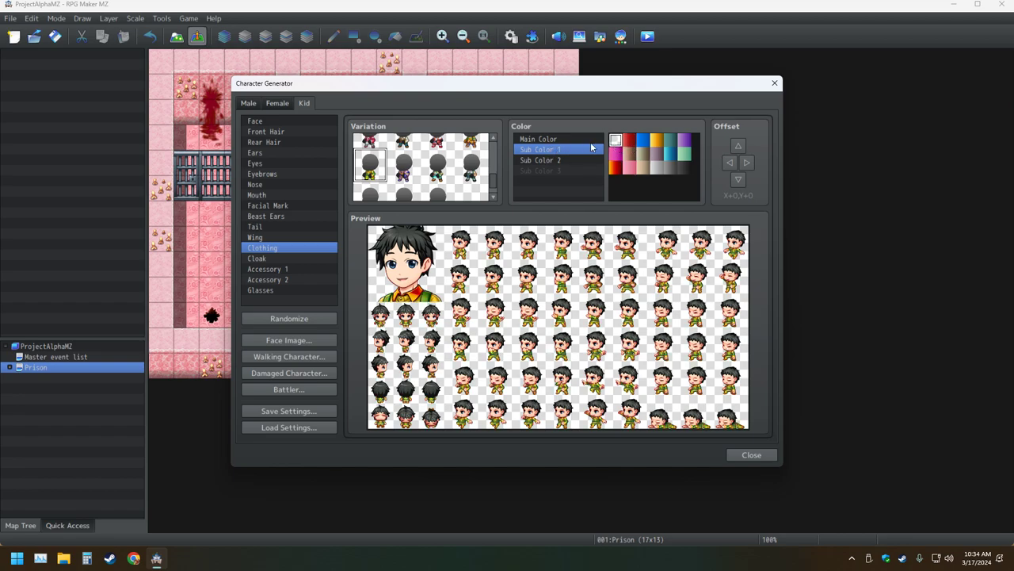
Set the outfit's main colour to blue and Sub Color 1 to light green
click(551, 139)
click(643, 142)
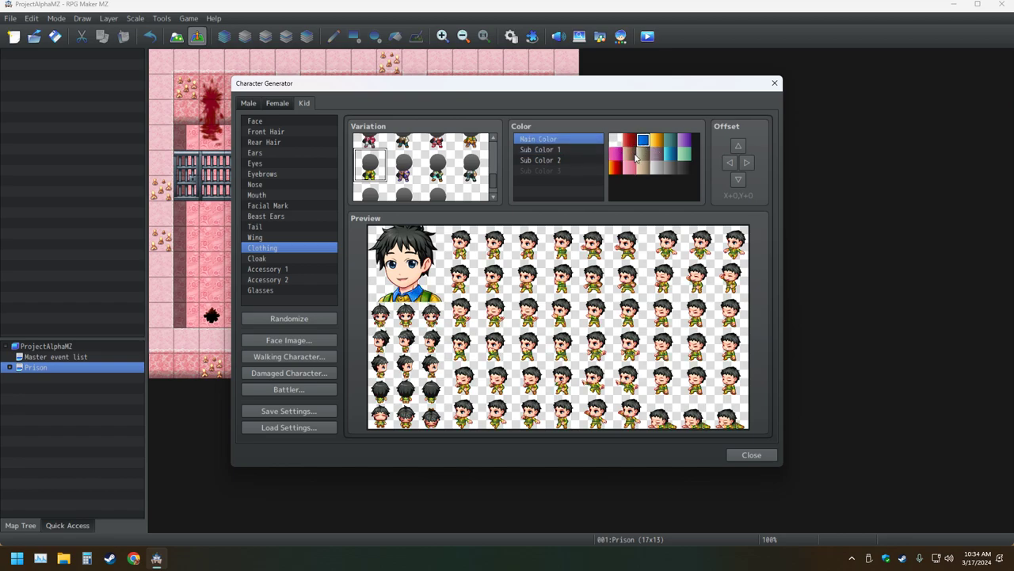
click(553, 150)
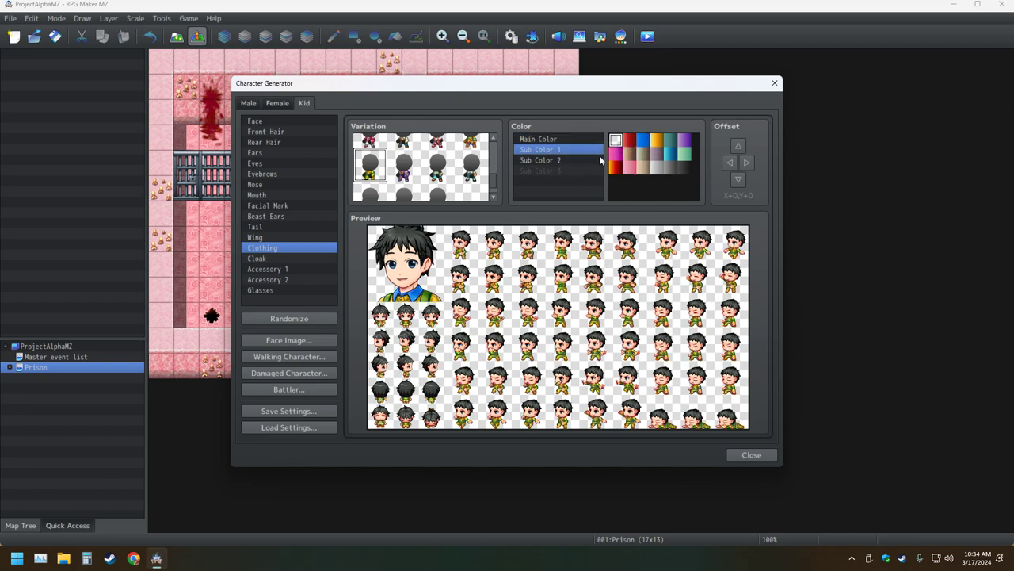
click(682, 158)
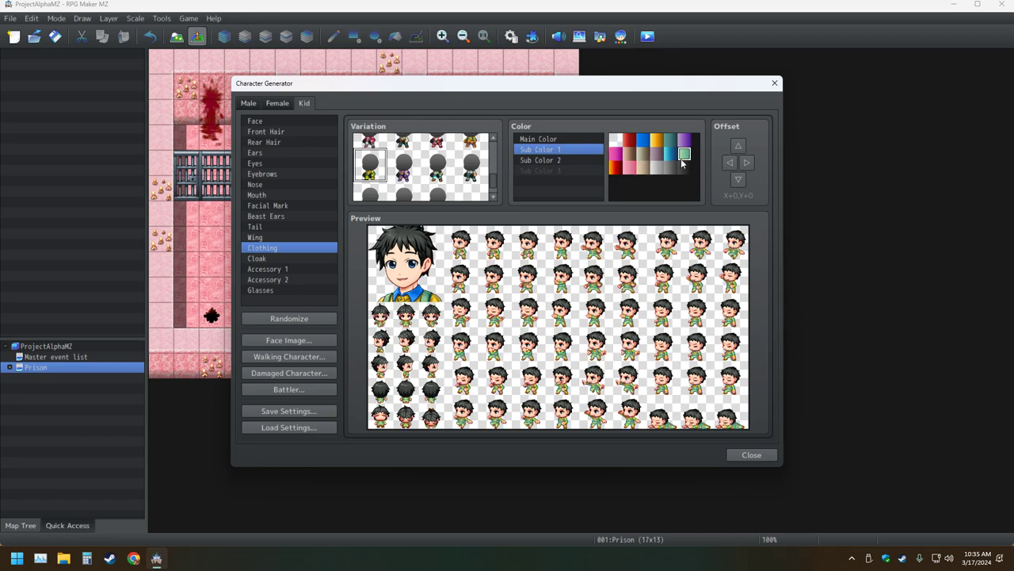
With Sub Color 2 selected, lower the clothing by one, to offset X+0, Y-1
click(539, 161)
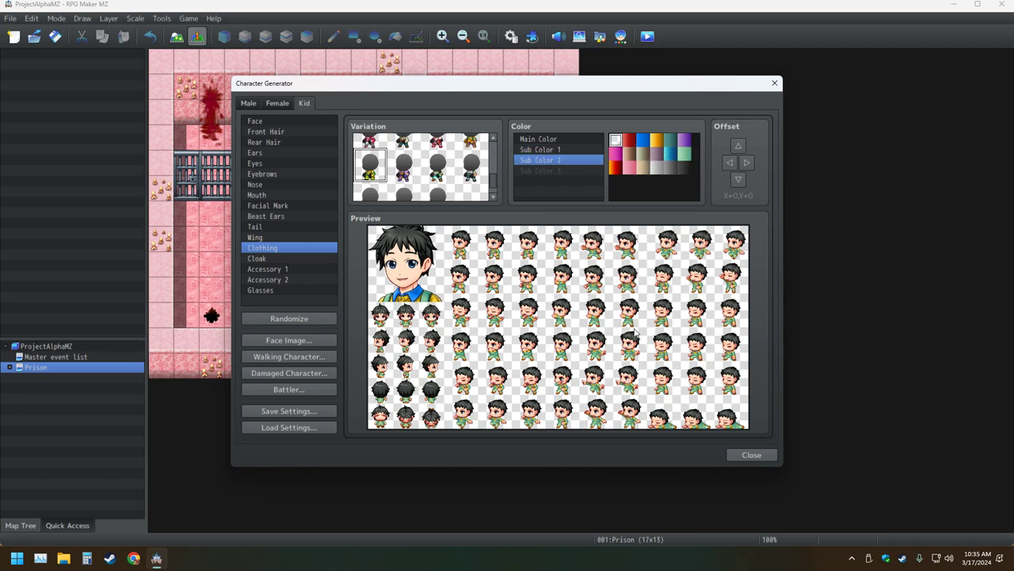
click(743, 183)
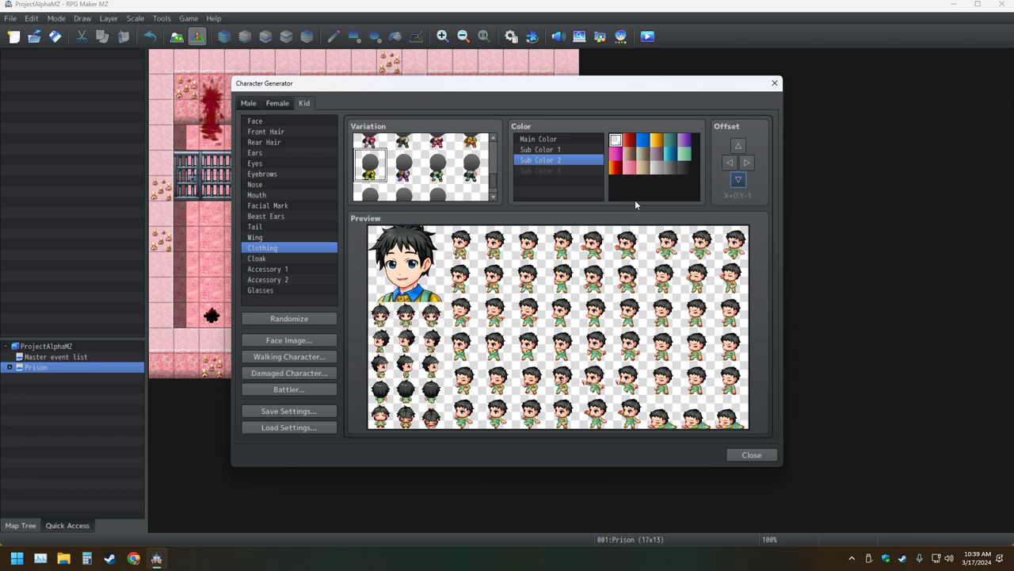
Try gold and purple as the outfit's main colour
click(561, 139)
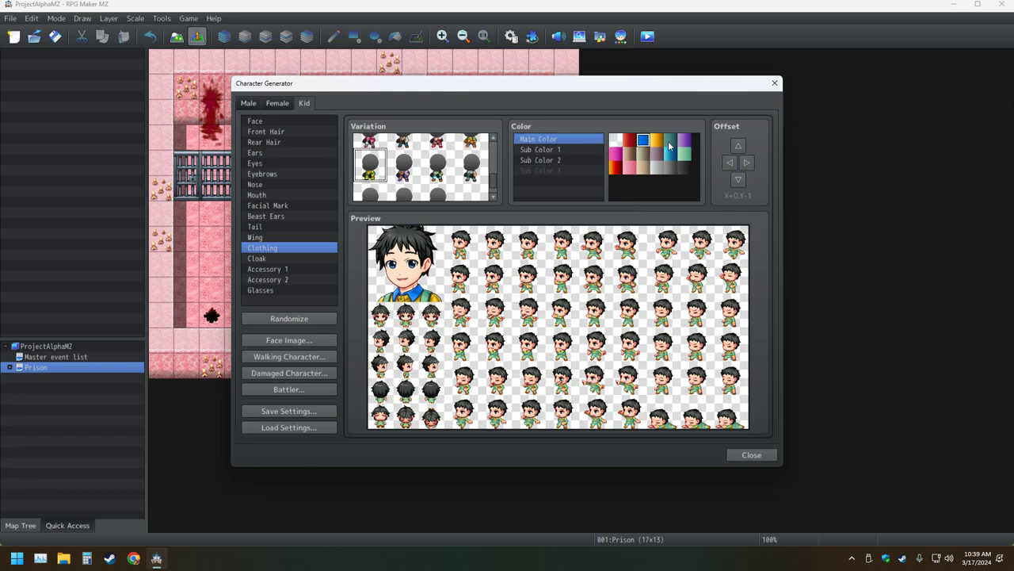
click(669, 141)
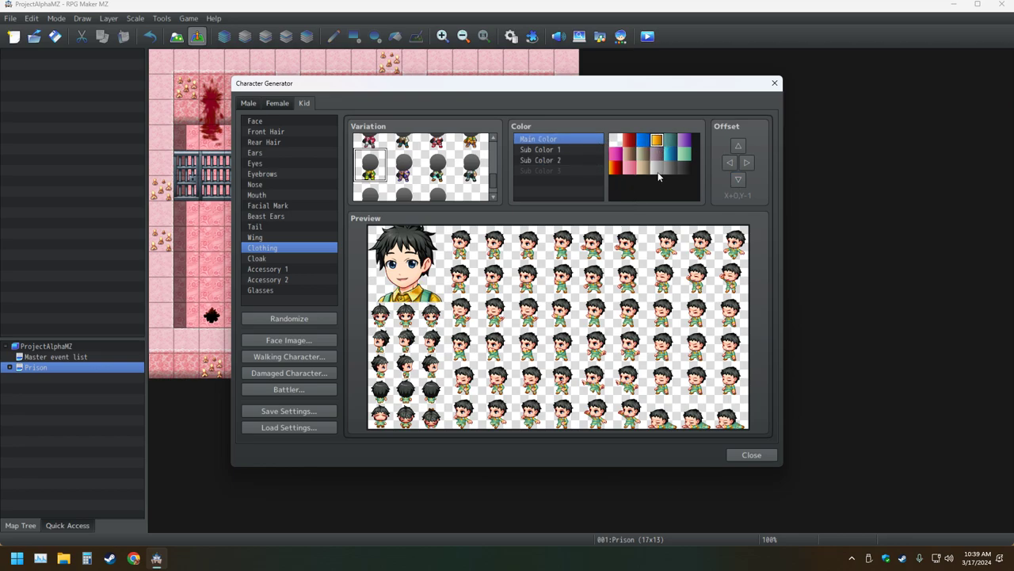
click(685, 140)
Try magenta, beige and dark grey as the outfit's Sub Color 2, and settle on black
click(555, 159)
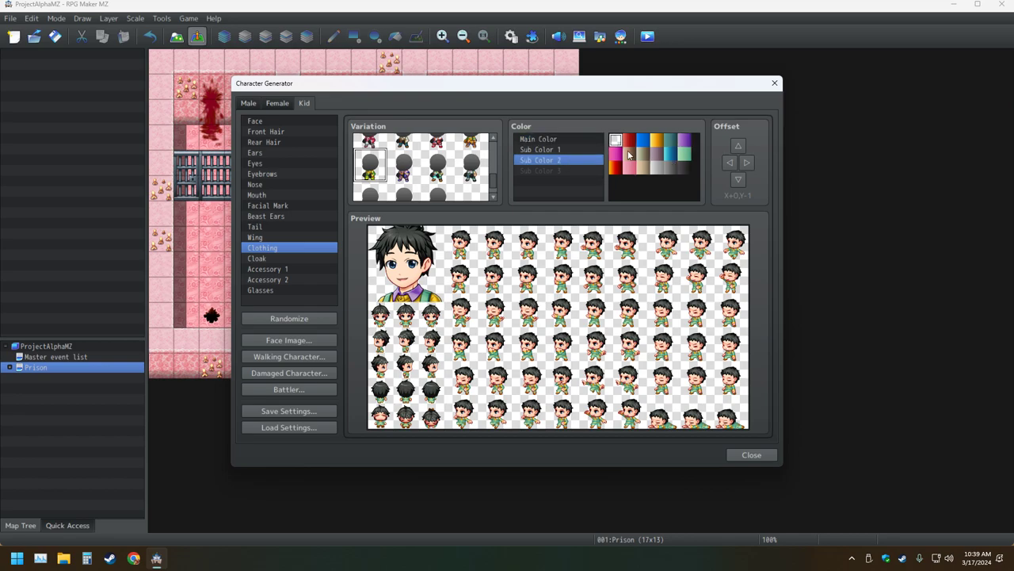
click(658, 155)
click(616, 153)
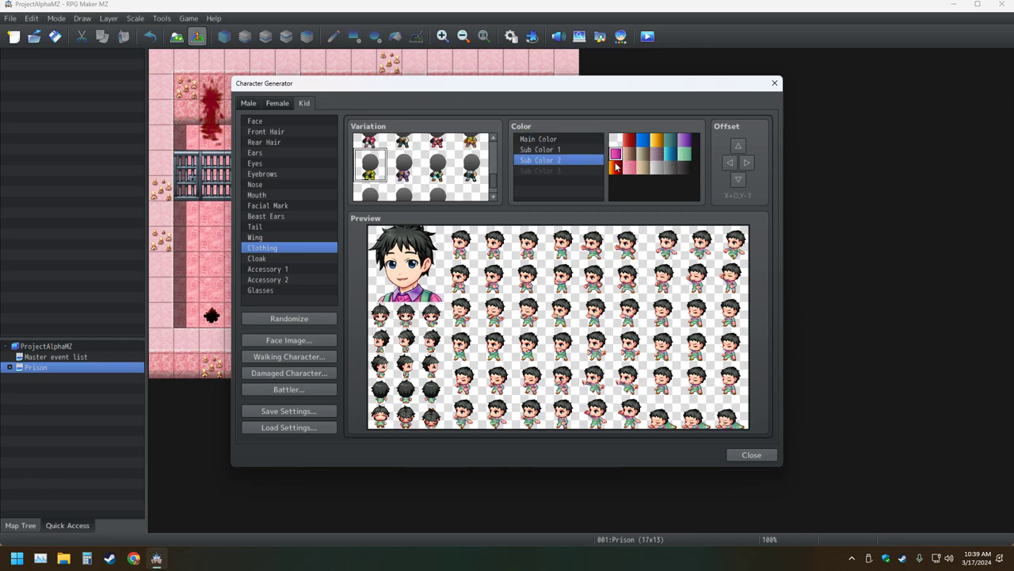
click(641, 171)
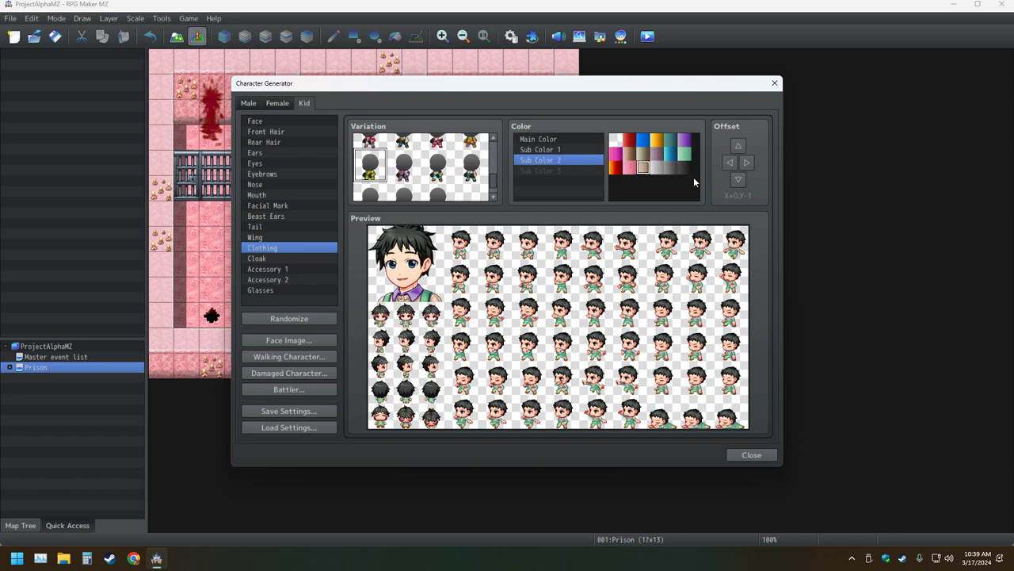
click(683, 169)
click(670, 168)
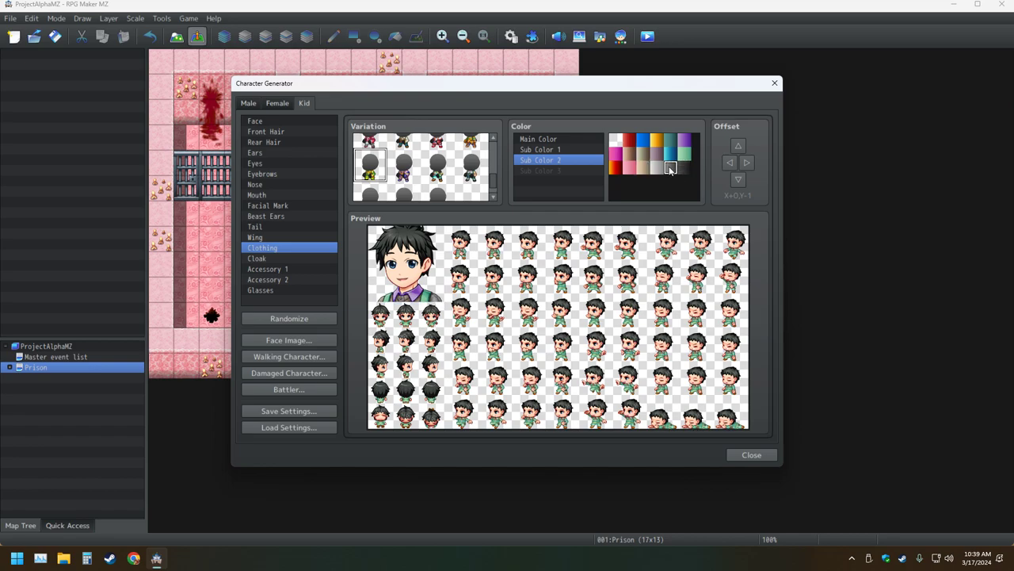
click(683, 169)
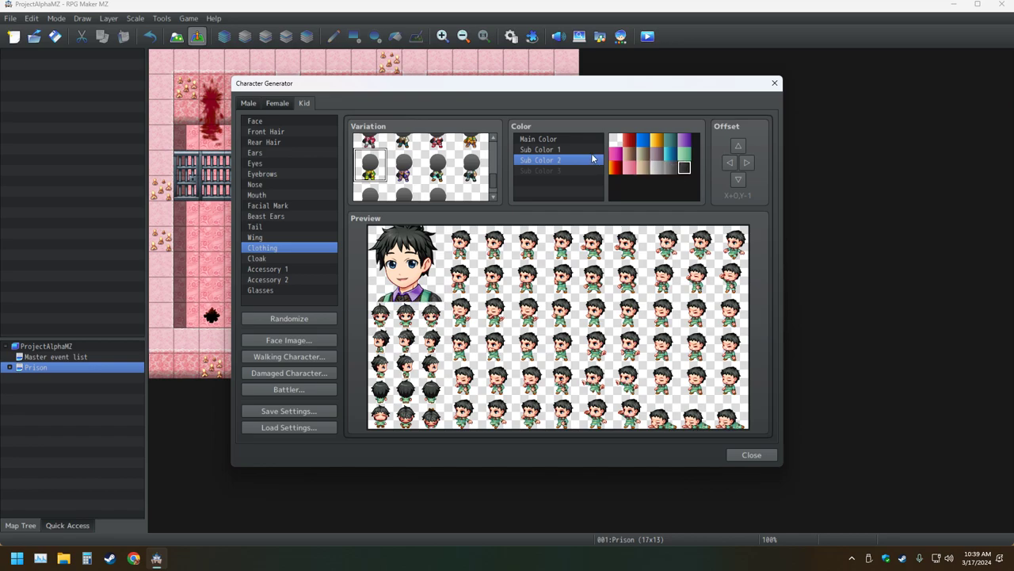
Set the outfit's main colour and Sub Color 1 to black
click(564, 140)
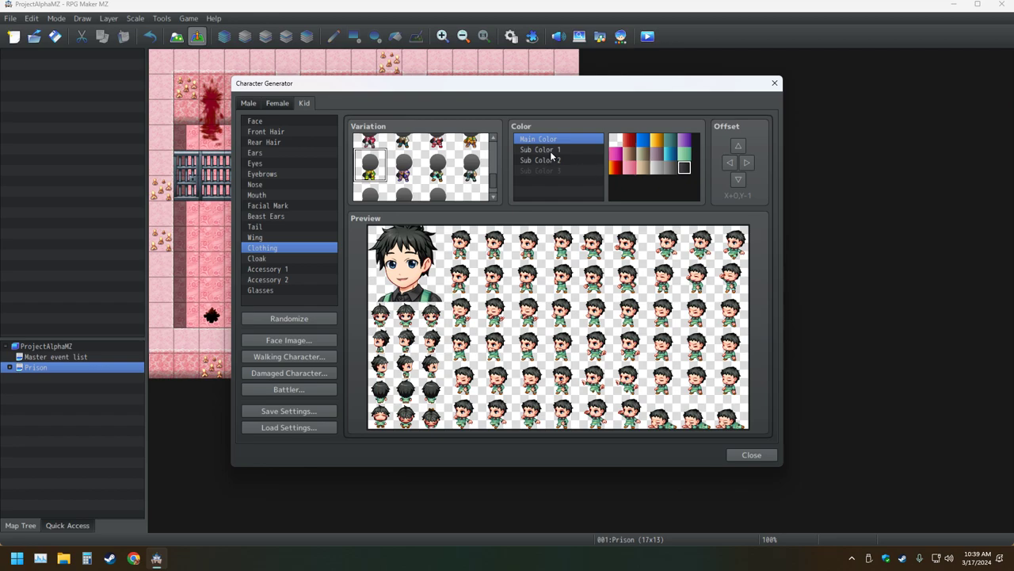
click(550, 150)
click(685, 170)
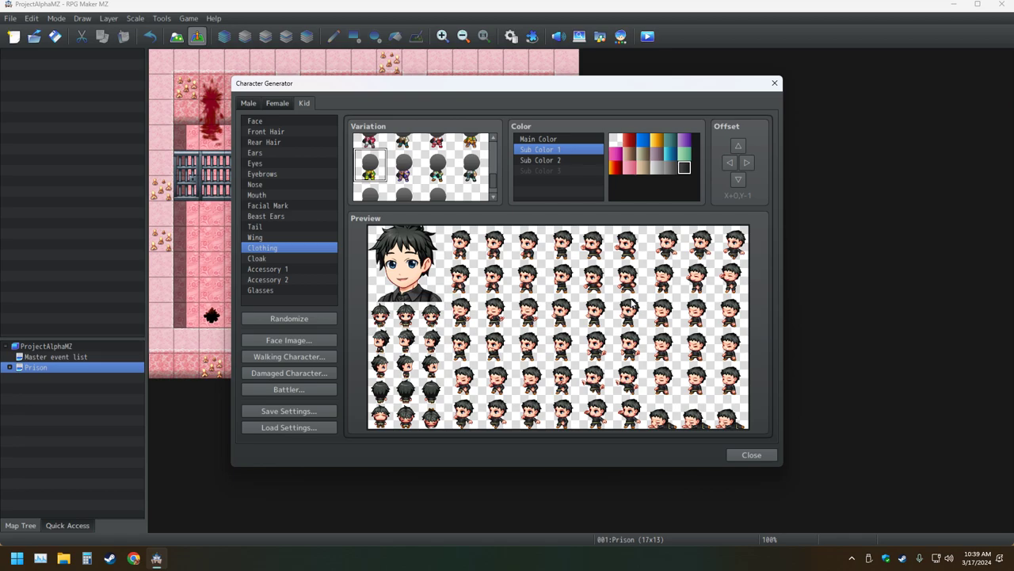
Open the character's face image window and check where its export saves, without exporting
click(291, 341)
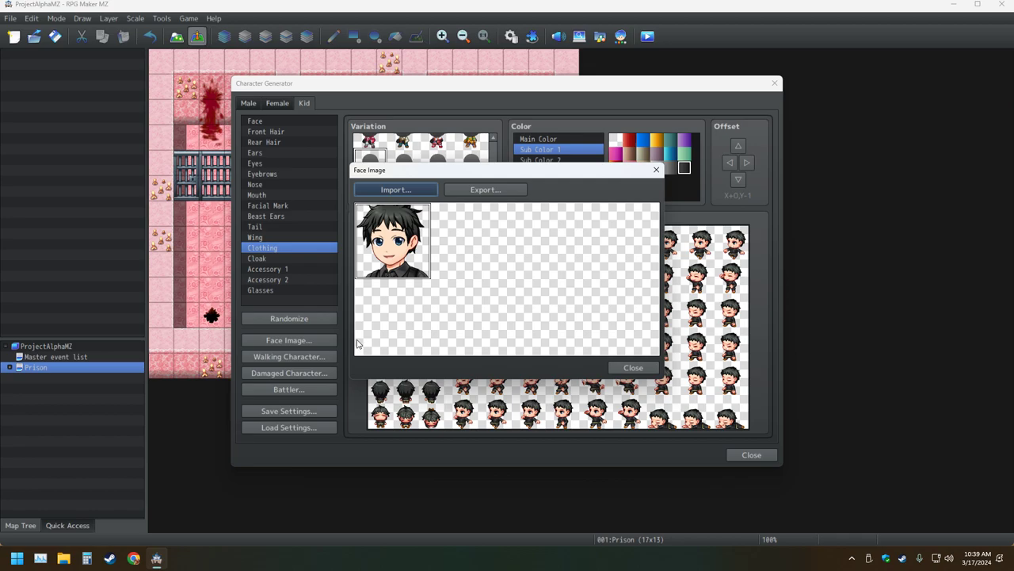
click(478, 192)
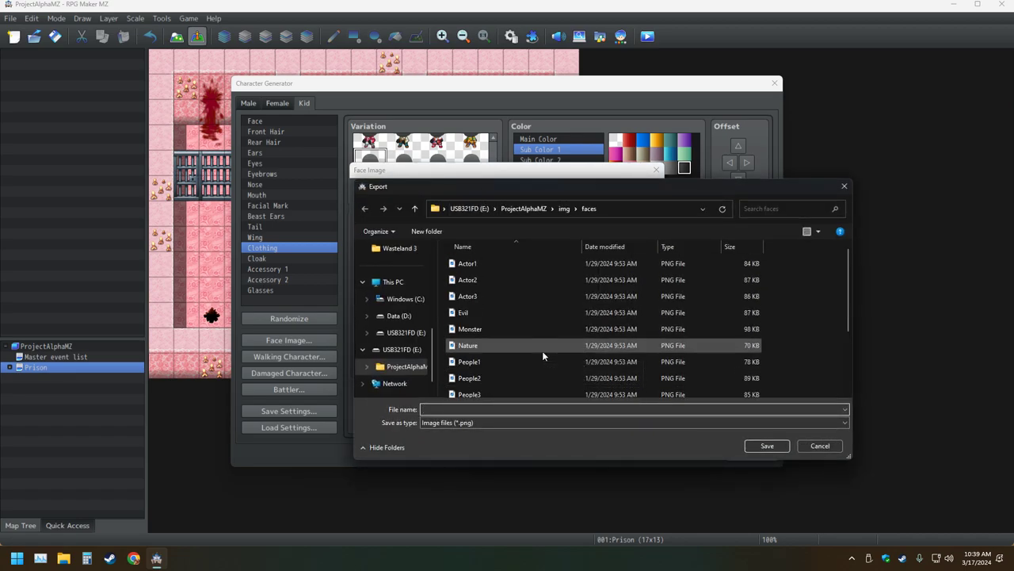
click(844, 187)
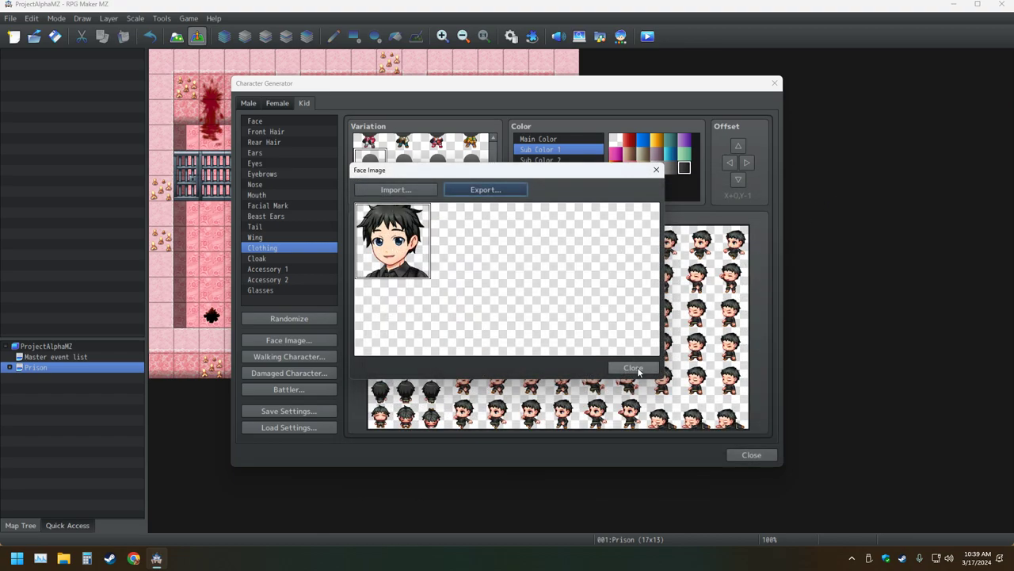
In File Explorer, look through the img\characters folder of ProjectAlphaMZ on the USB drive, and close the window
click(63, 558)
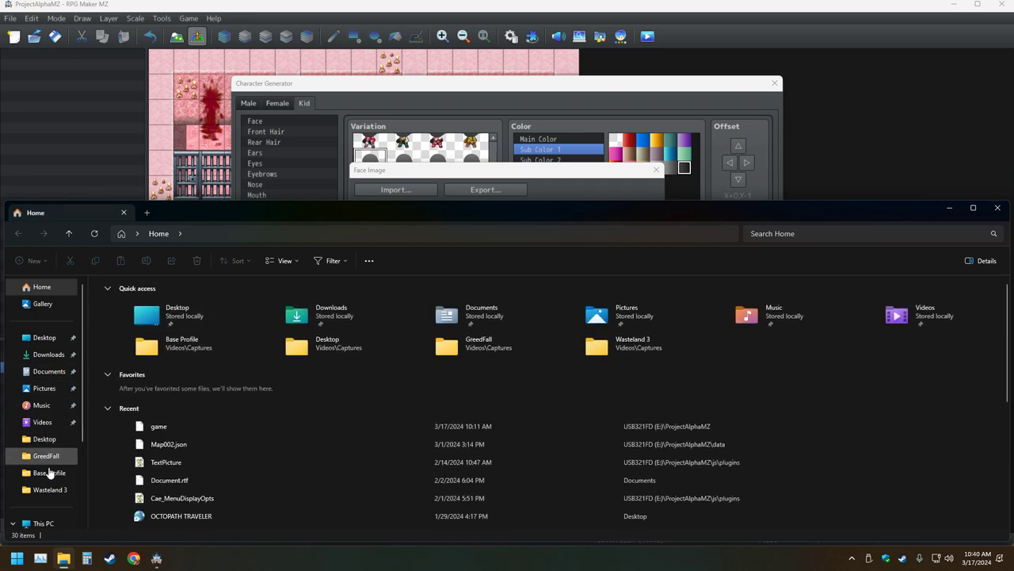
scroll(49, 474, down, 3)
click(39, 453)
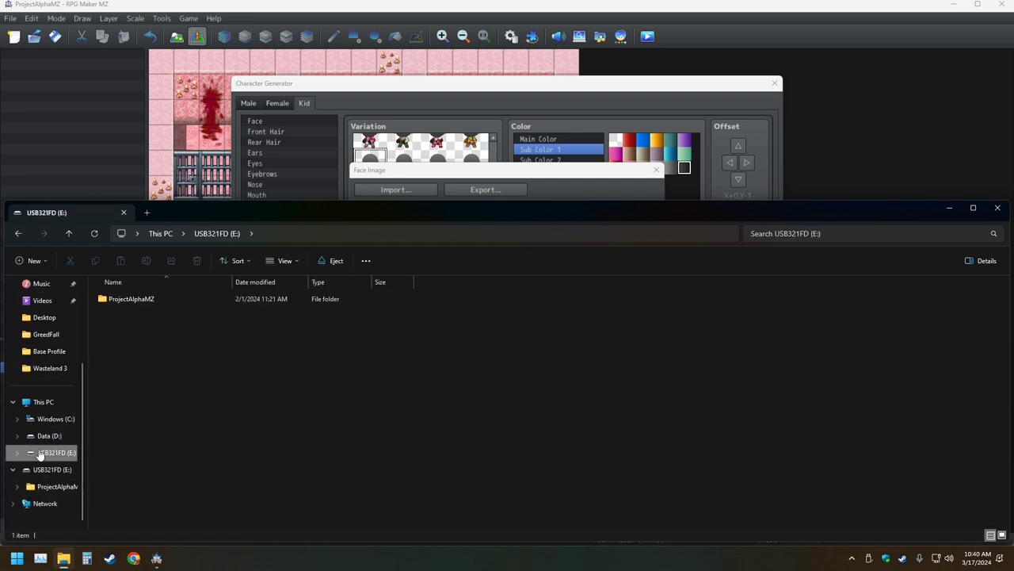
double_click(120, 300)
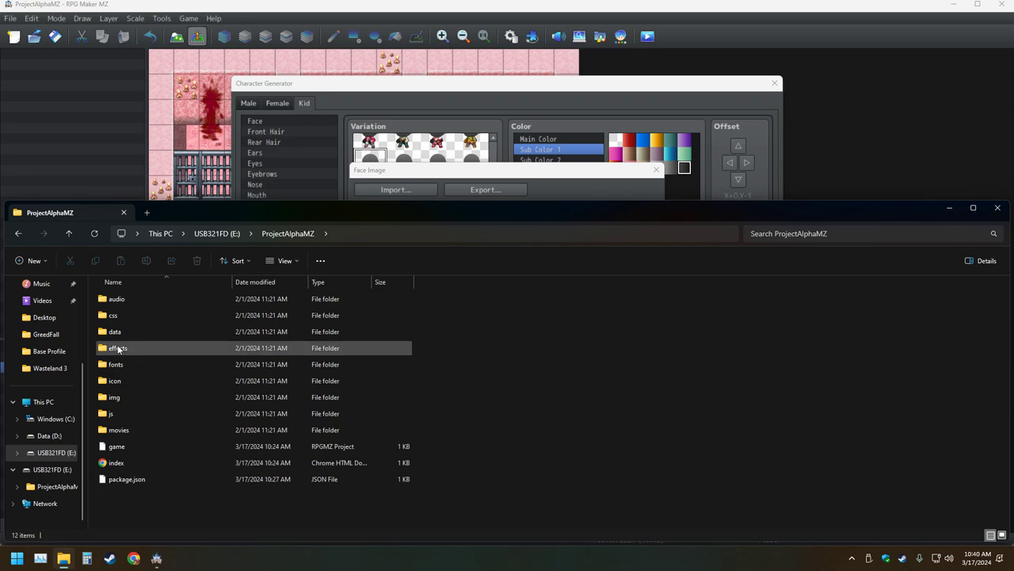
double_click(112, 397)
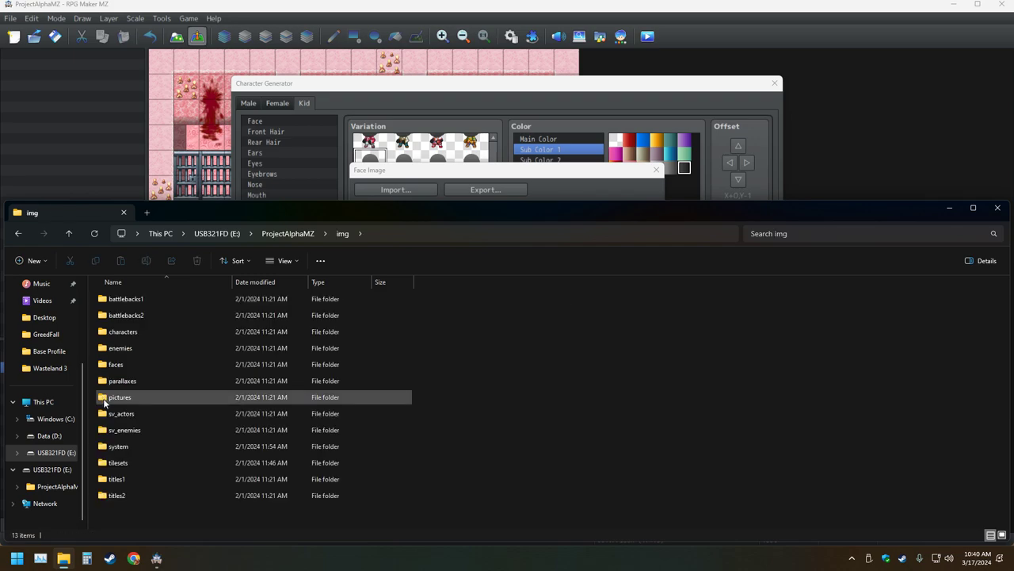
double_click(101, 336)
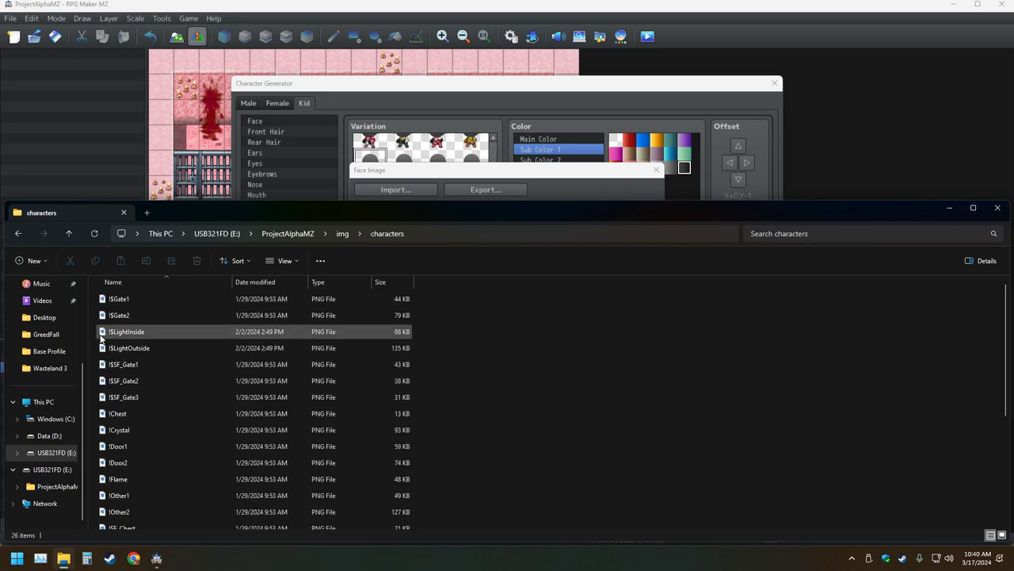
scroll(167, 409, down, 4)
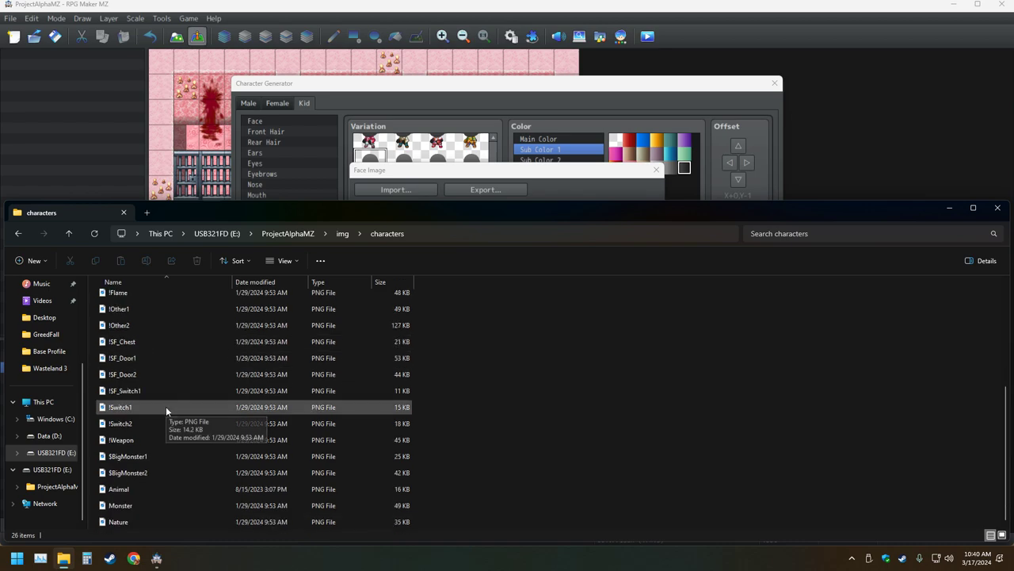
scroll(166, 406, up, 4)
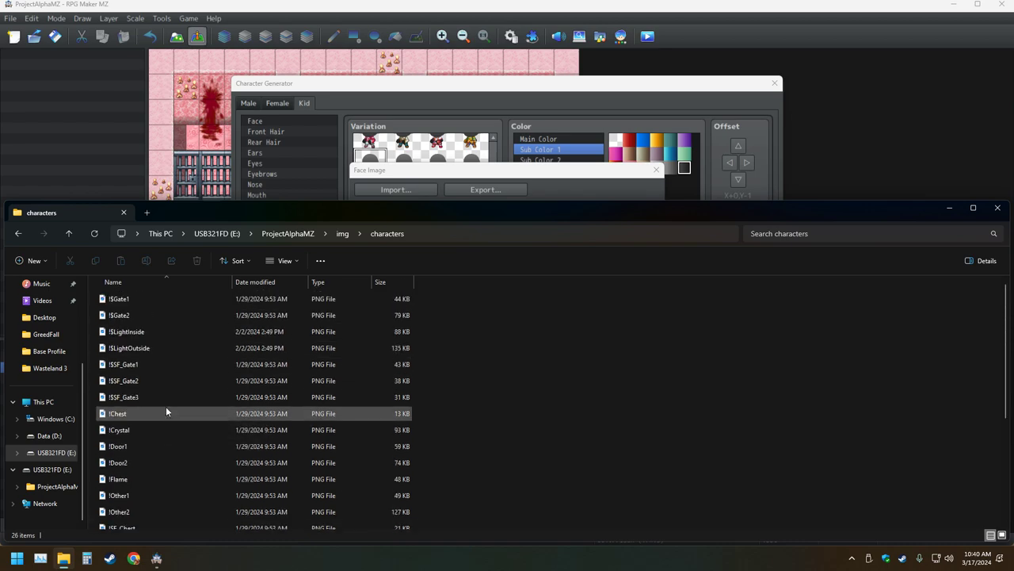
click(998, 208)
Check the face export's save location again without exporting, and open ProjectAlphaMZ\img\faces on the USB drive in File Explorer
click(469, 190)
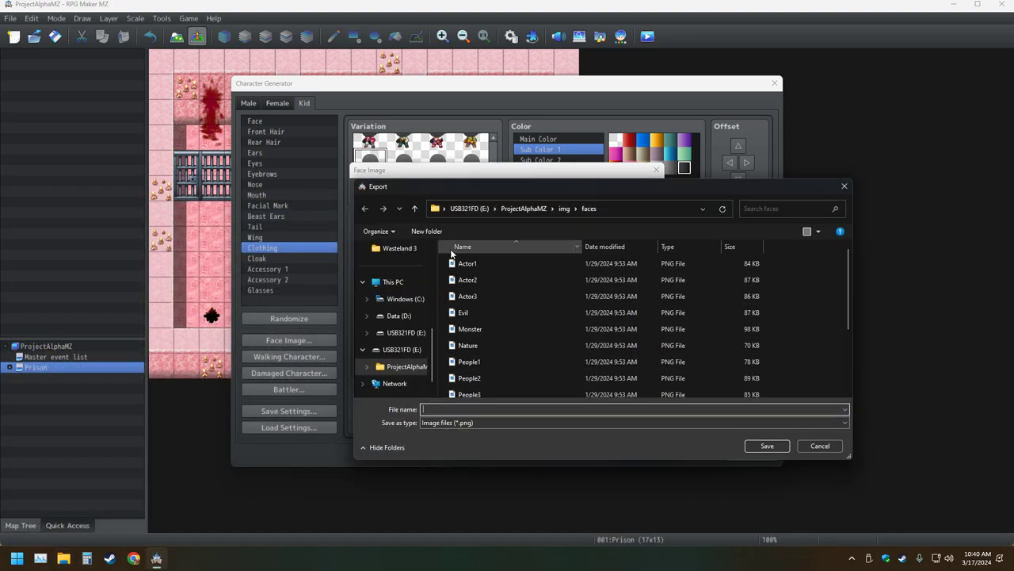
click(844, 187)
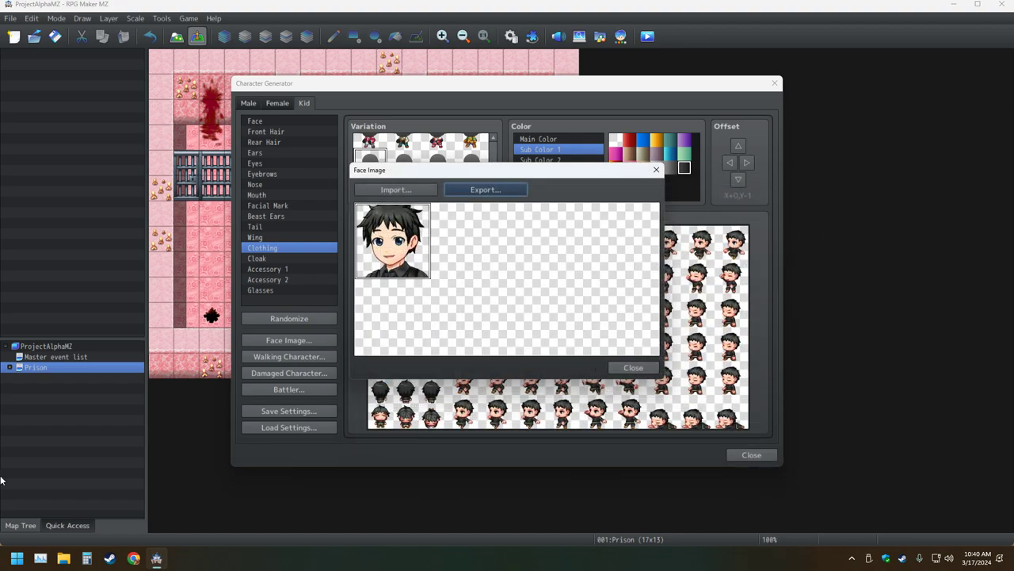
click(63, 558)
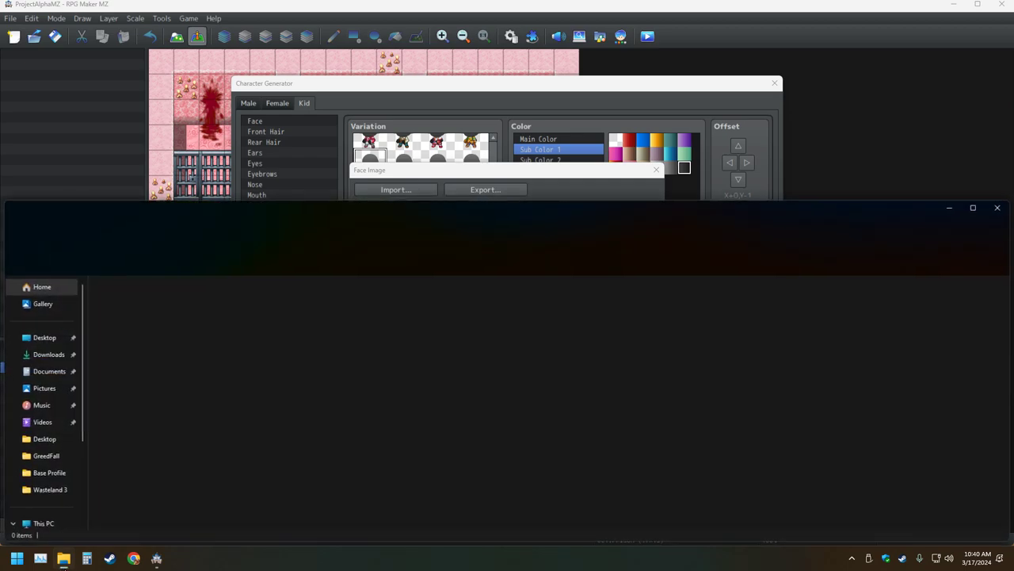
scroll(44, 455, down, 3)
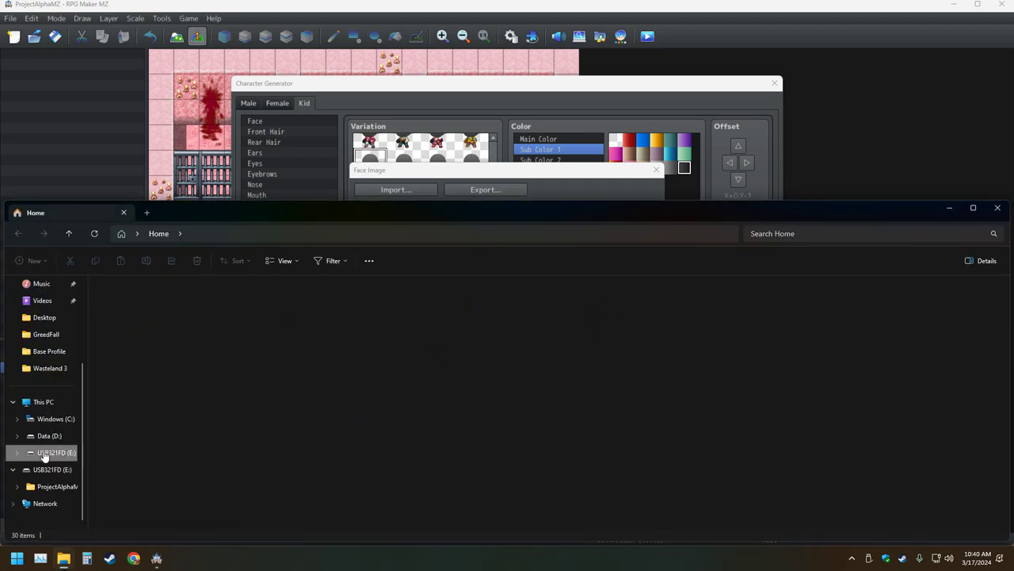
click(44, 455)
double_click(133, 296)
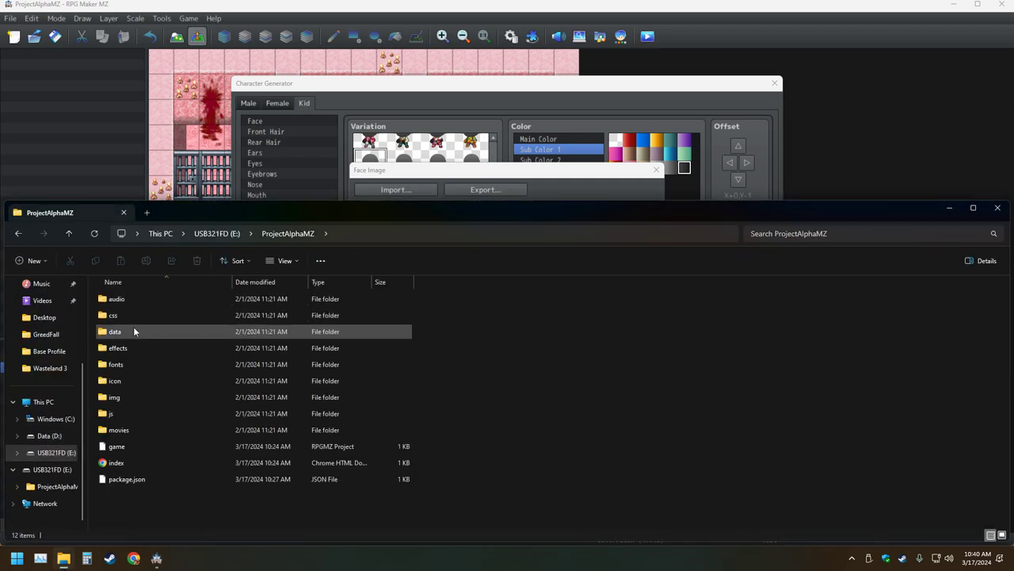
click(108, 401)
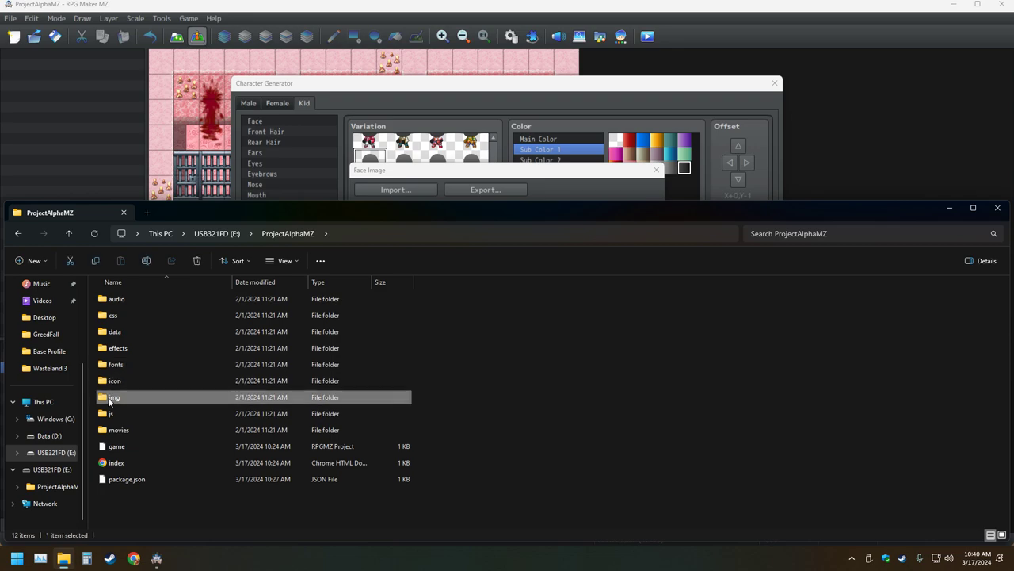
double_click(108, 400)
double_click(104, 365)
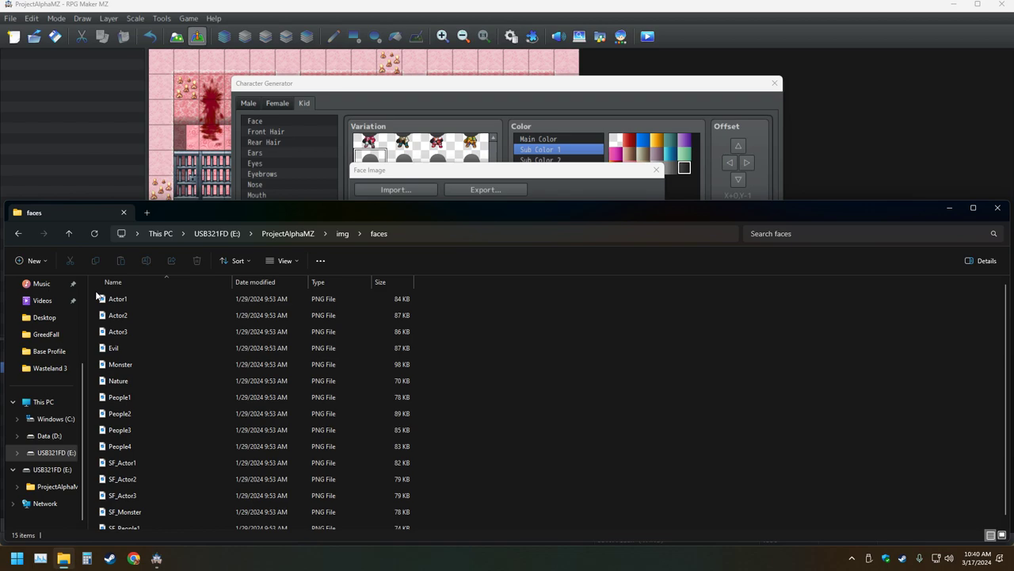
Permanently delete all images in the faces folder except Monster and Nature
drag(96, 291, 131, 350)
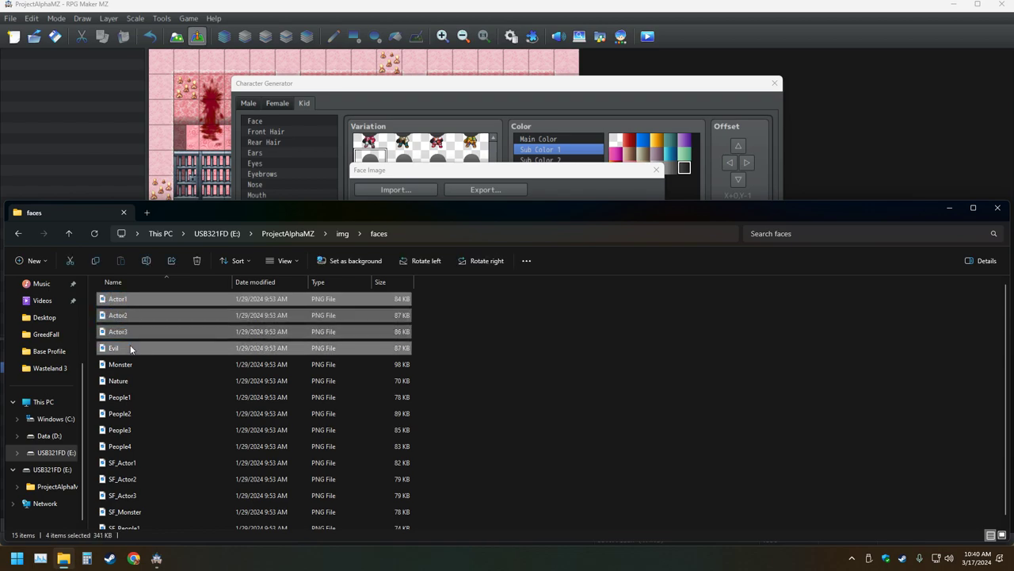
key(Delete)
key(Return)
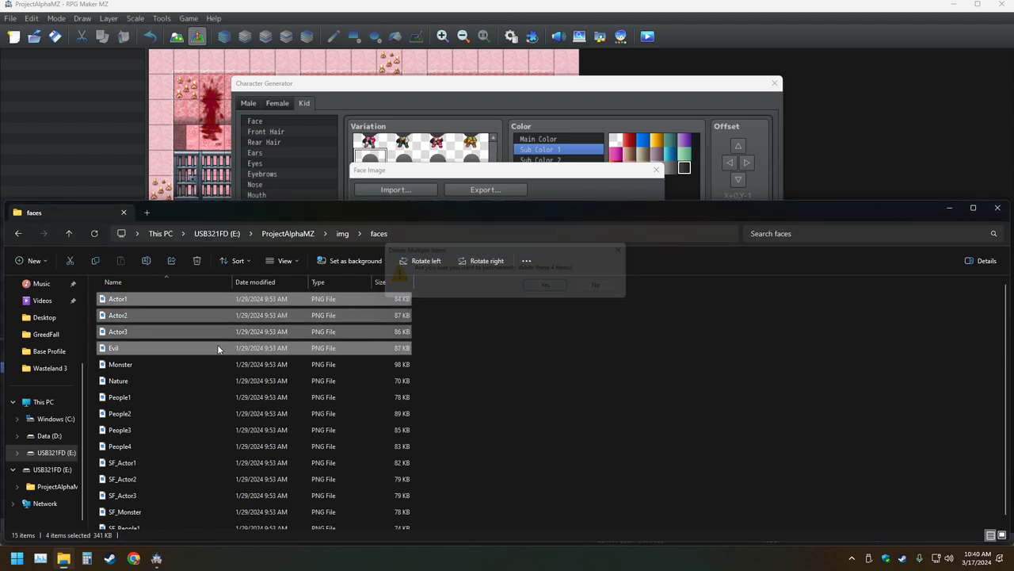
drag(158, 470, 96, 331)
key(Delete)
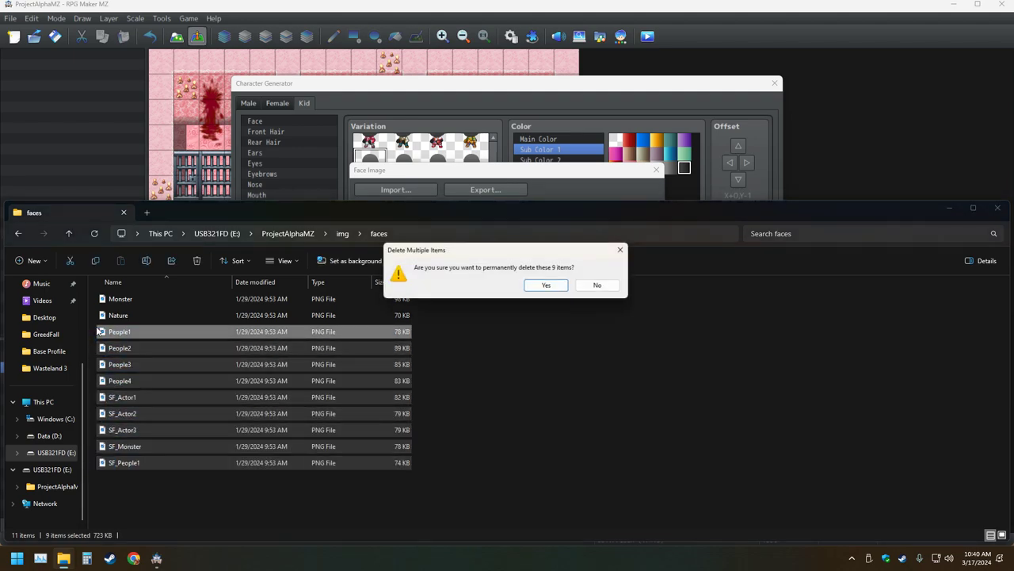
key(Return)
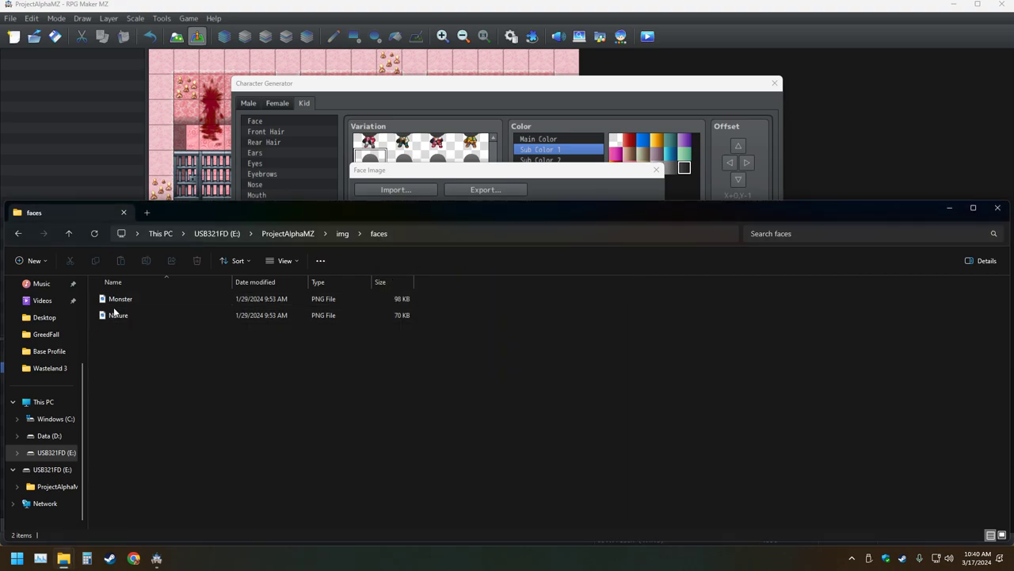
View the Monster and Nature face images, and close File Explorer to return to the face image window
double_click(115, 301)
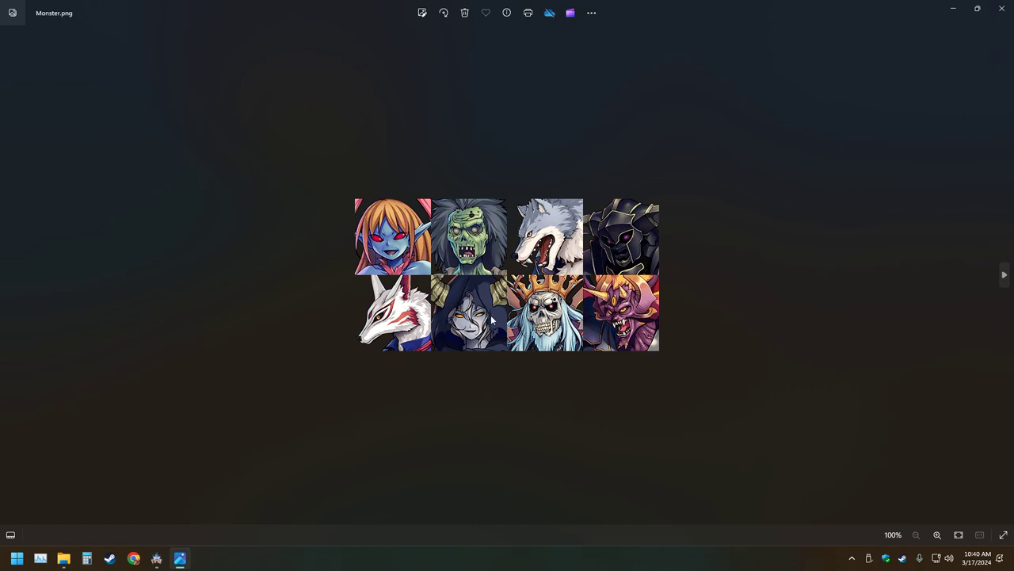
click(1001, 9)
click(105, 317)
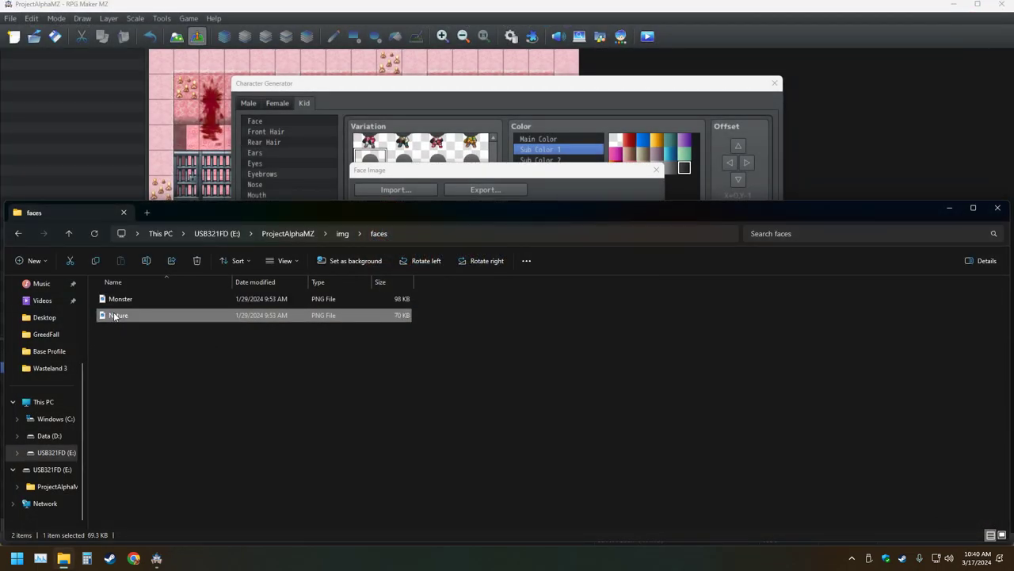
click(117, 316)
double_click(177, 320)
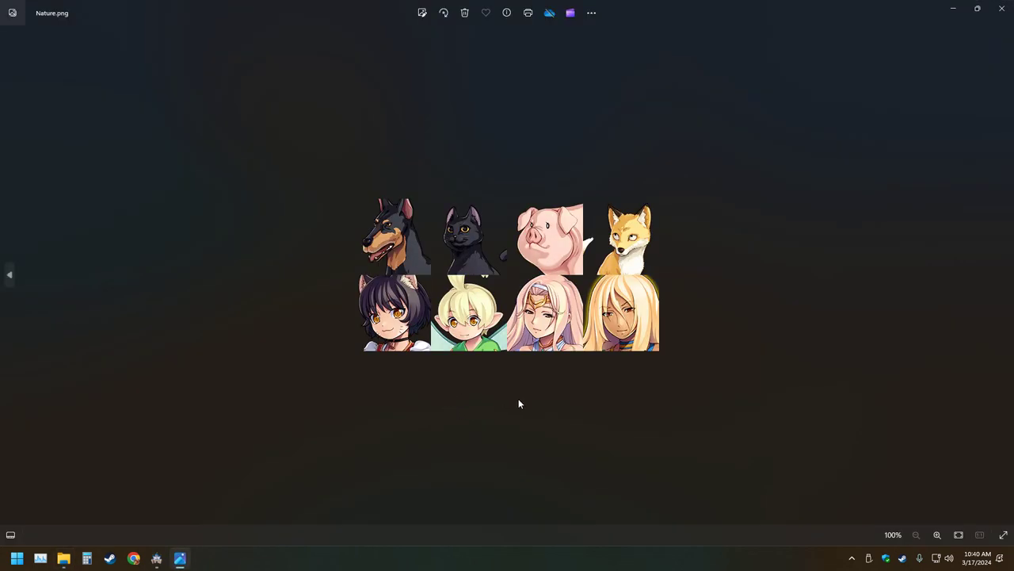
click(1001, 9)
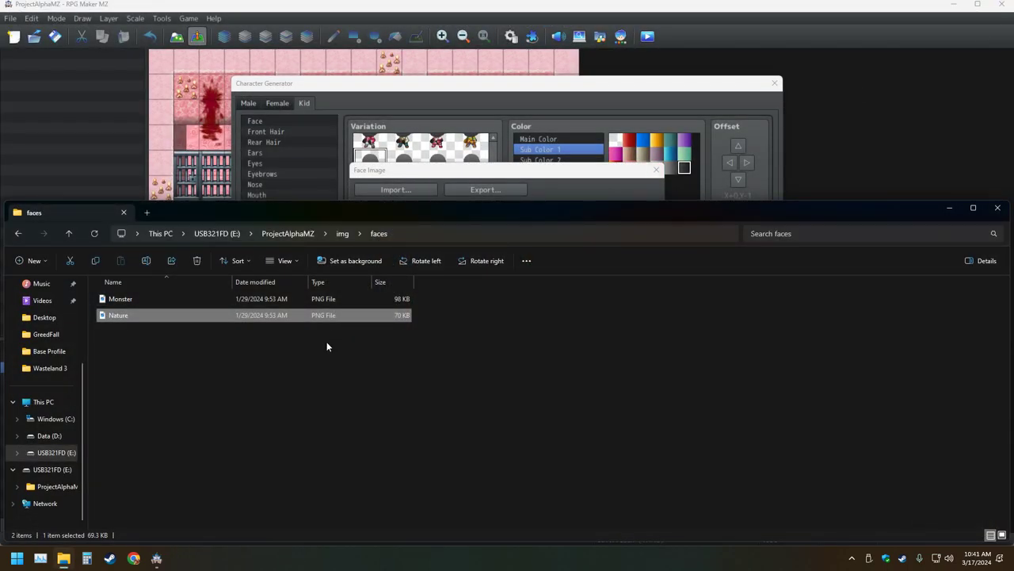
click(998, 207)
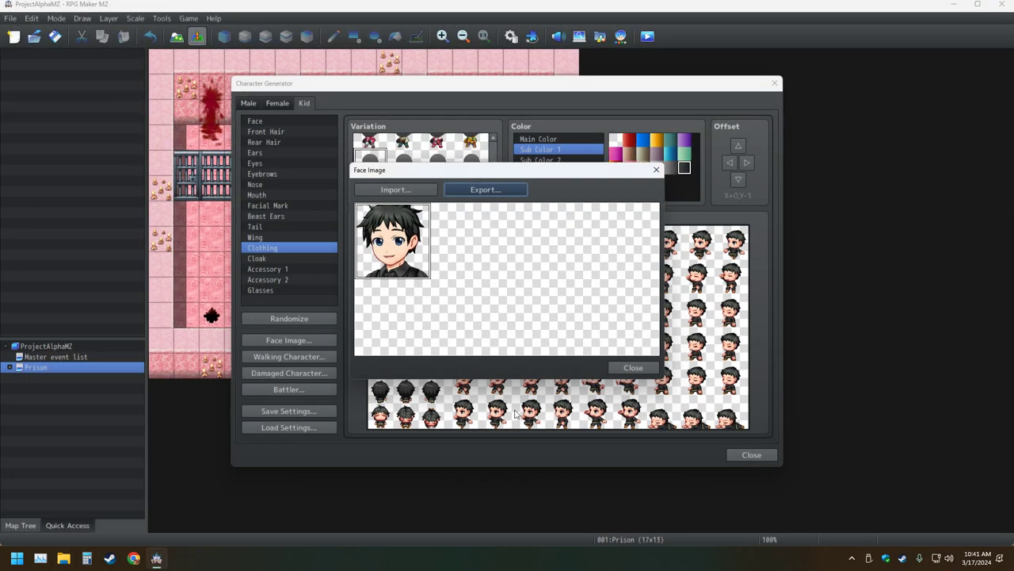
Export the face image as Main Char into the project's img\faces folder
click(483, 191)
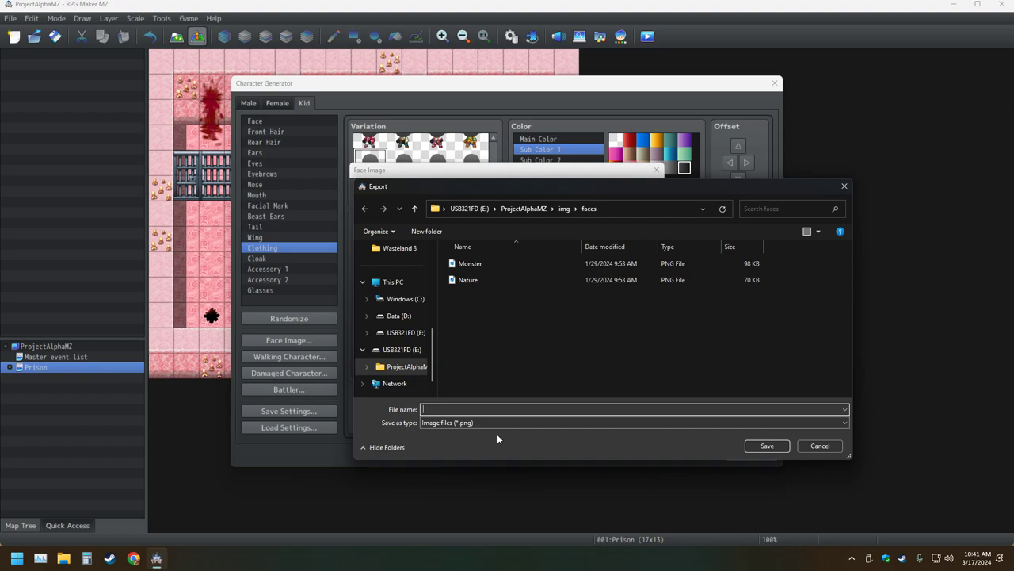
text(main Char)
click(424, 408)
key(Delete)
text(M)
key(Return)
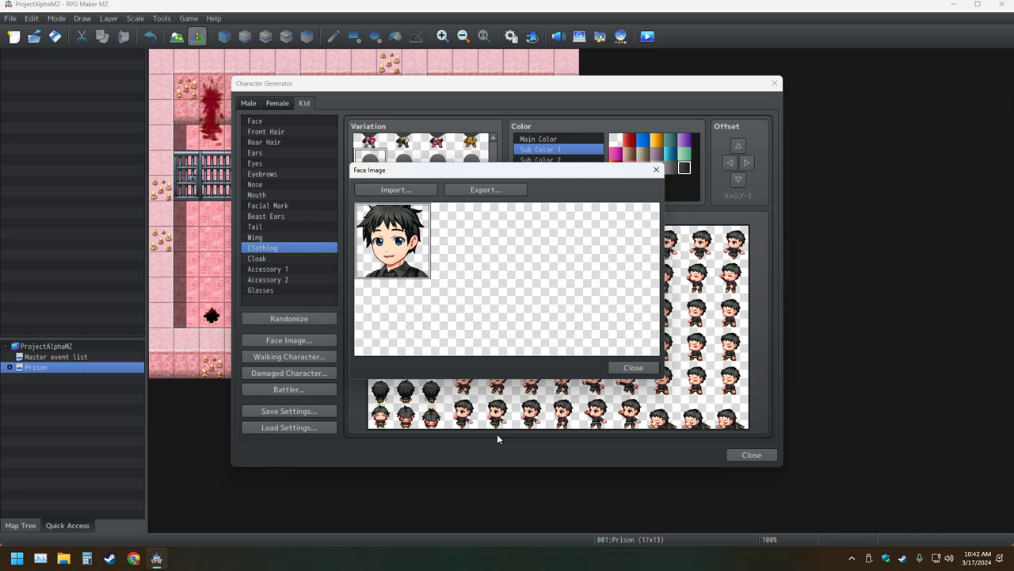
Check the faces folder for the exported Main Char file without exporting again, and close the face image window
click(507, 191)
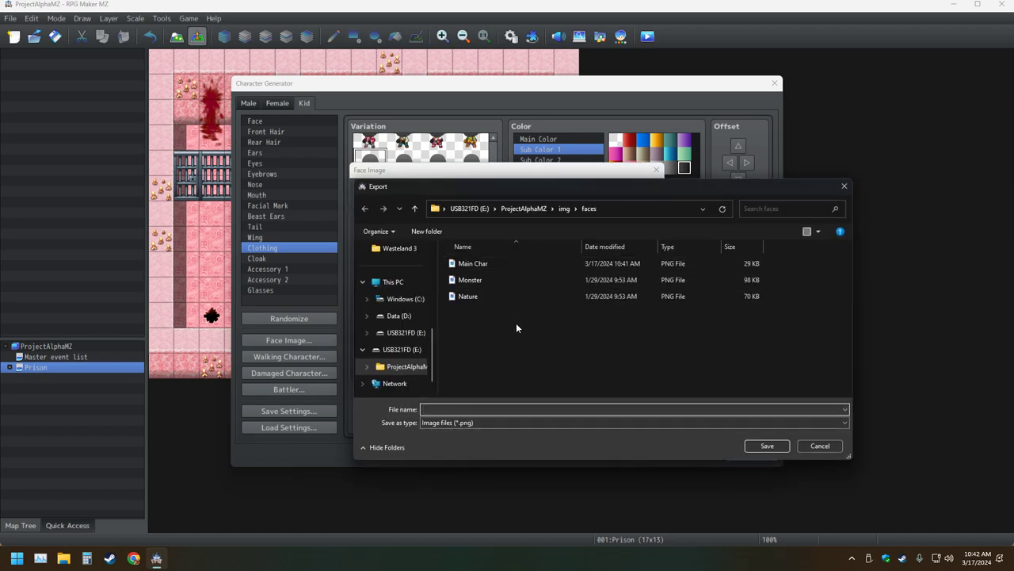
click(824, 447)
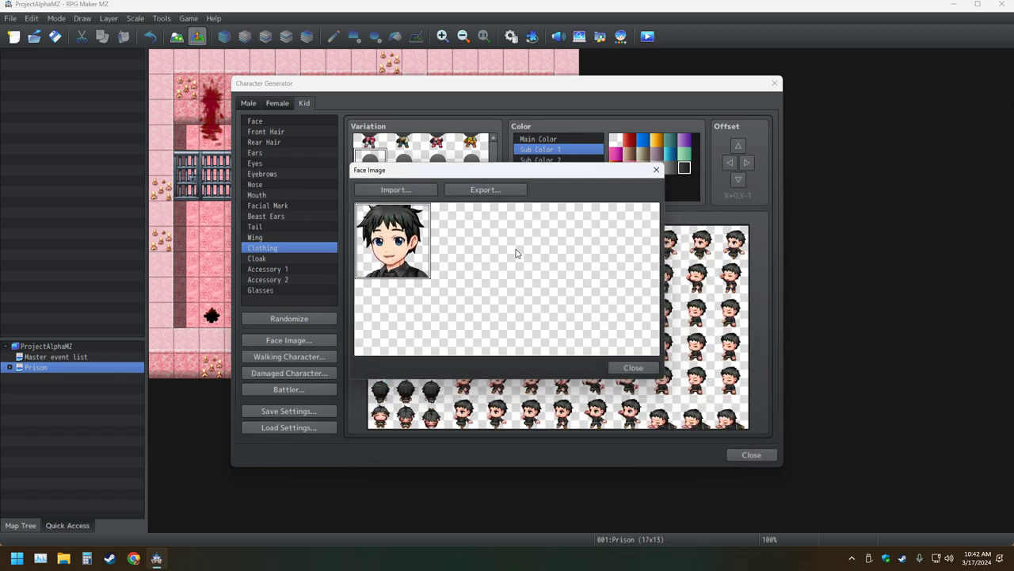
click(632, 368)
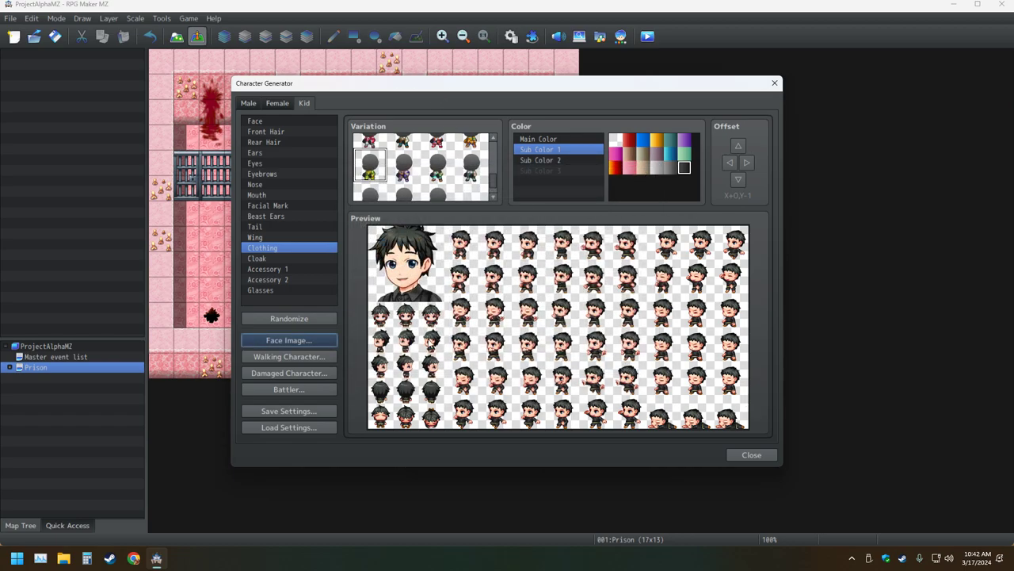
Compare the kid's mouth variations and give the face a small open mouth for a second expression
click(278, 122)
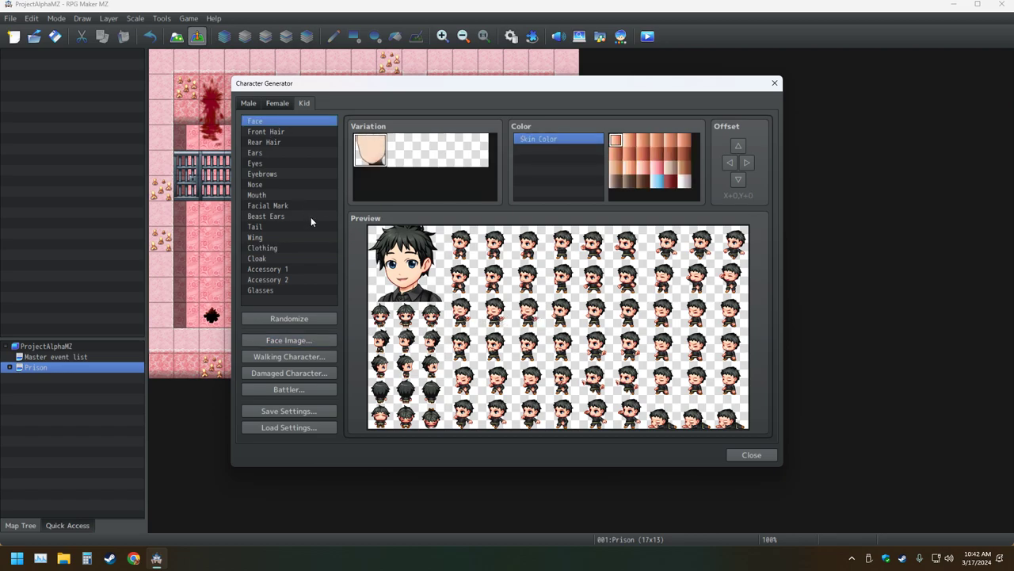
click(289, 195)
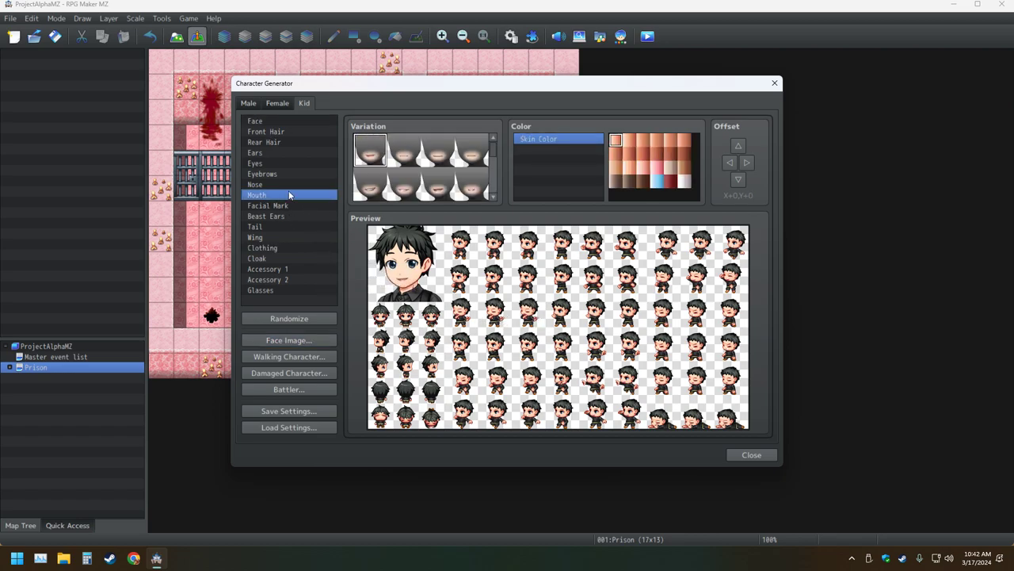
click(405, 158)
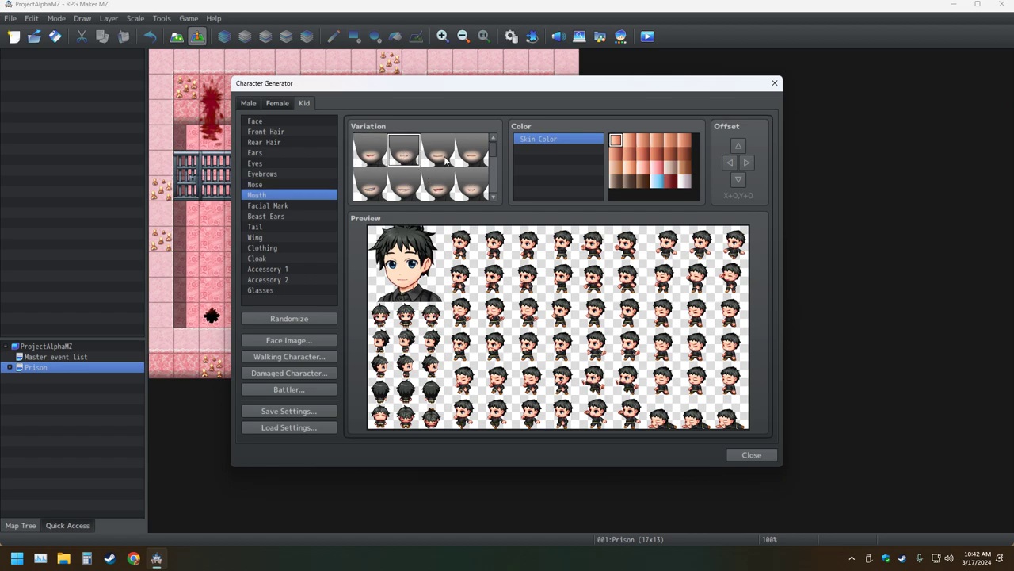
click(440, 158)
click(469, 158)
click(472, 187)
click(441, 187)
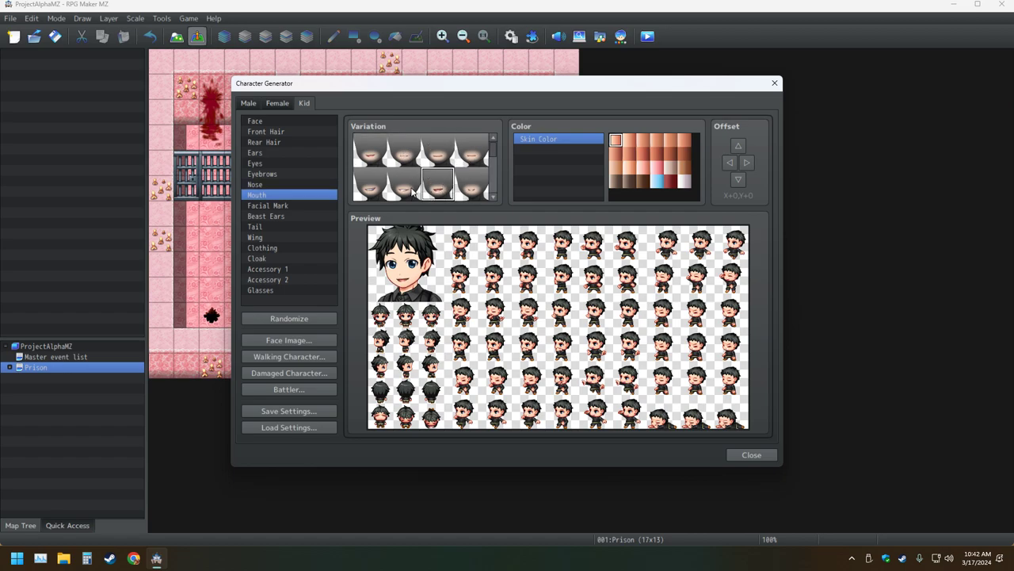
click(409, 186)
click(369, 190)
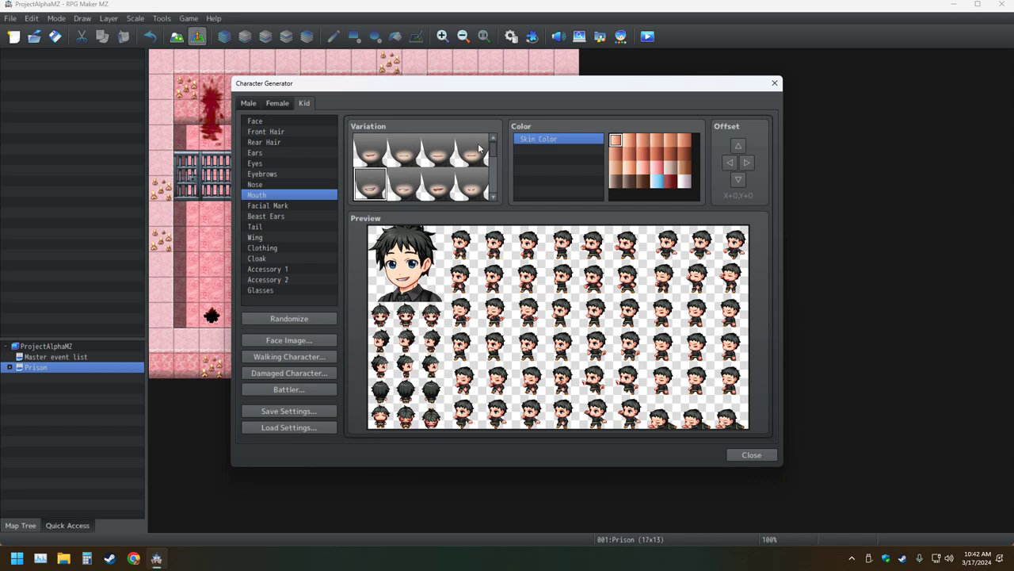
scroll(451, 174, down, 2)
scroll(455, 178, down, 2)
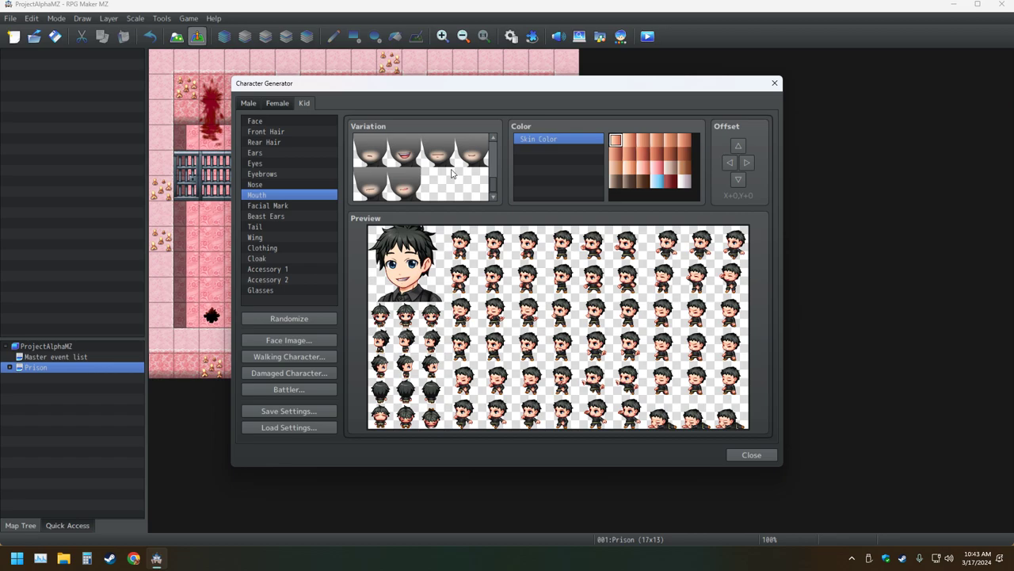
scroll(420, 184, up, 2)
scroll(420, 184, up, 1)
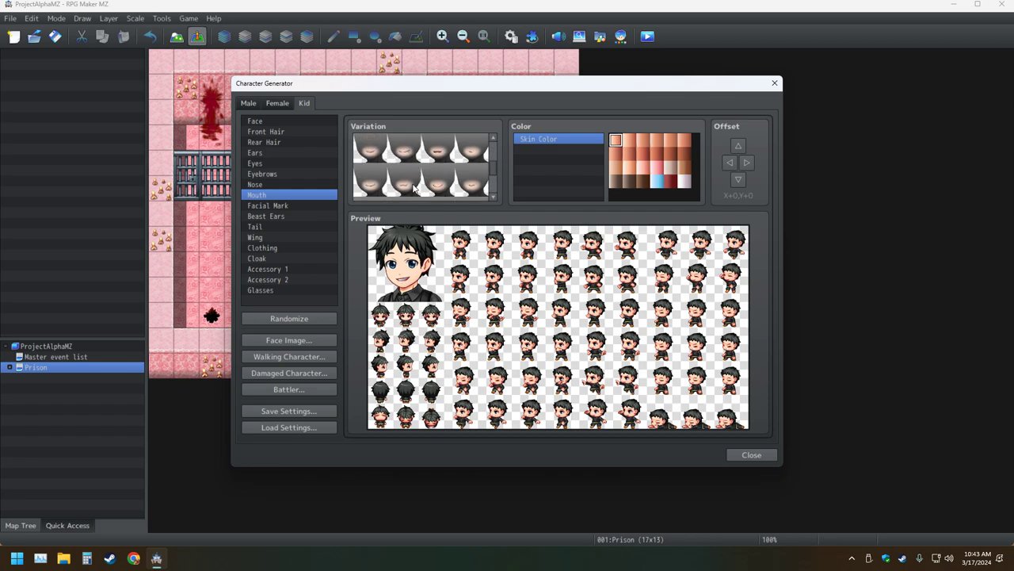
click(446, 155)
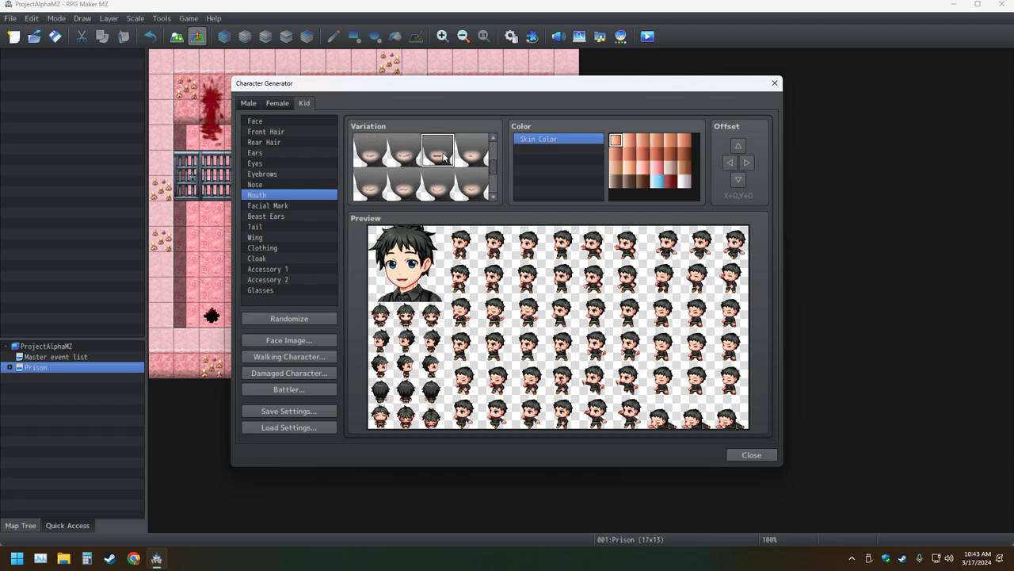
Import Main Char into the face image sheet, place the new expression in the second slot, and export it over Main Char
click(317, 339)
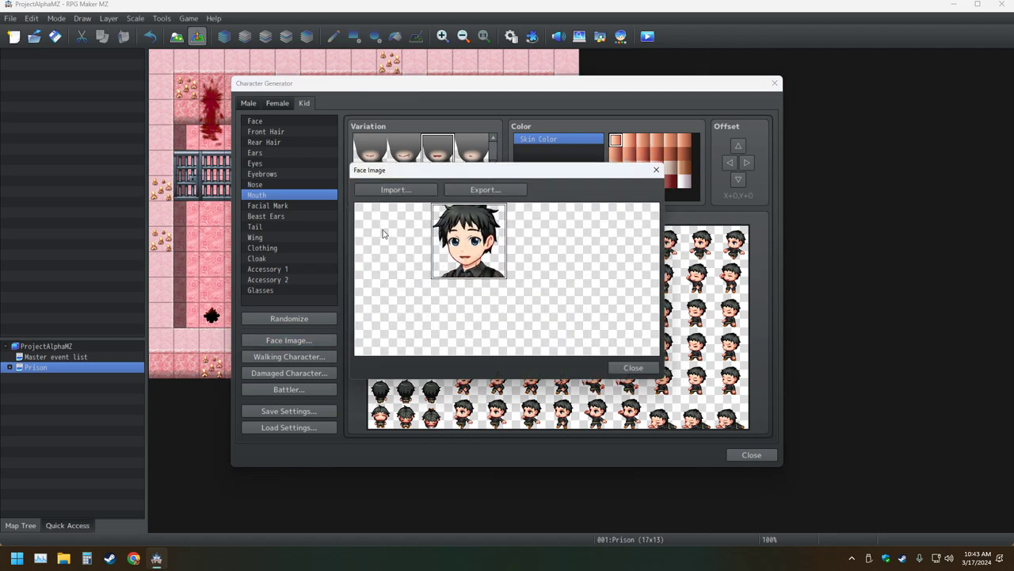
click(396, 190)
double_click(479, 263)
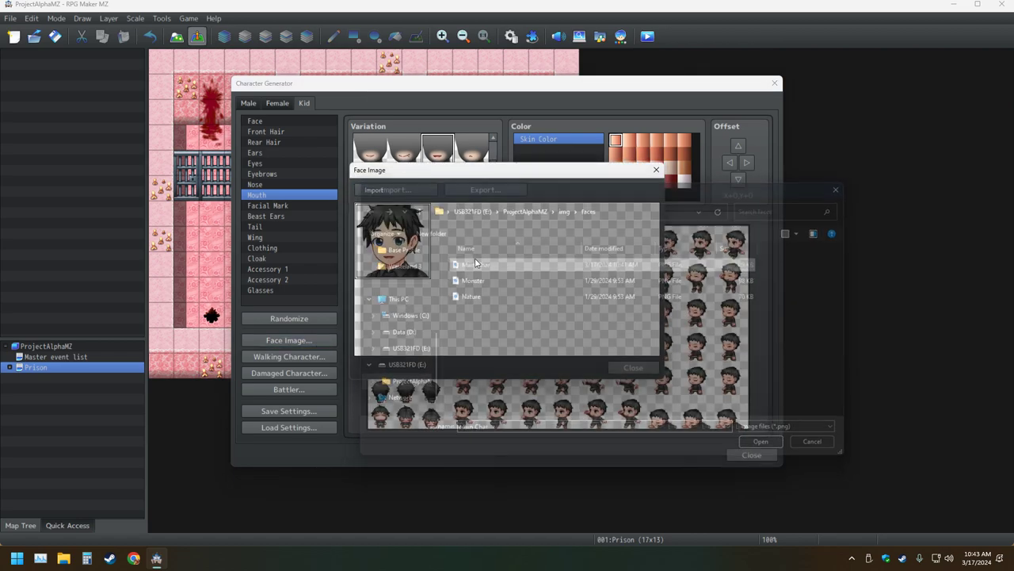
click(470, 246)
click(485, 190)
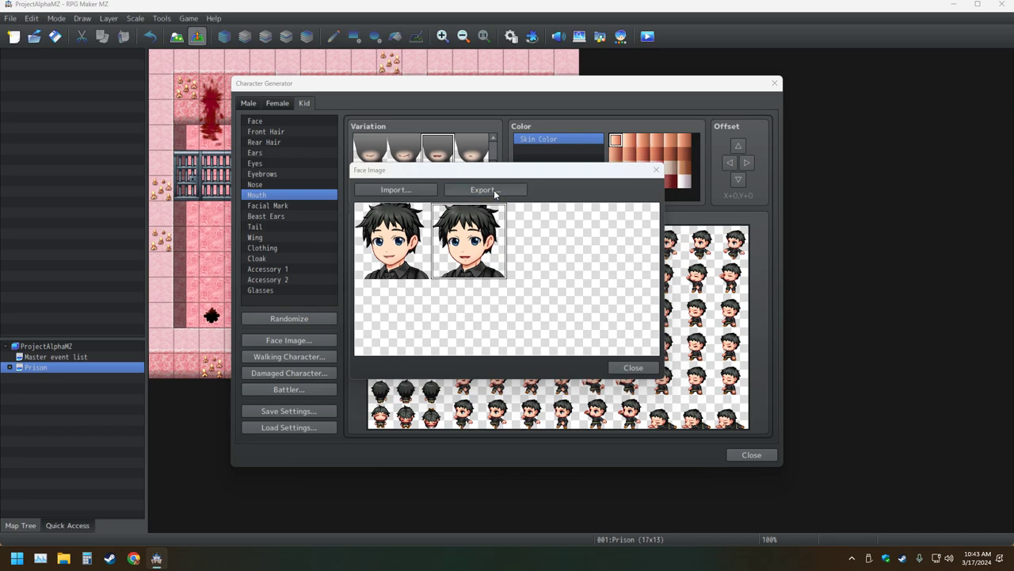
double_click(478, 262)
click(529, 276)
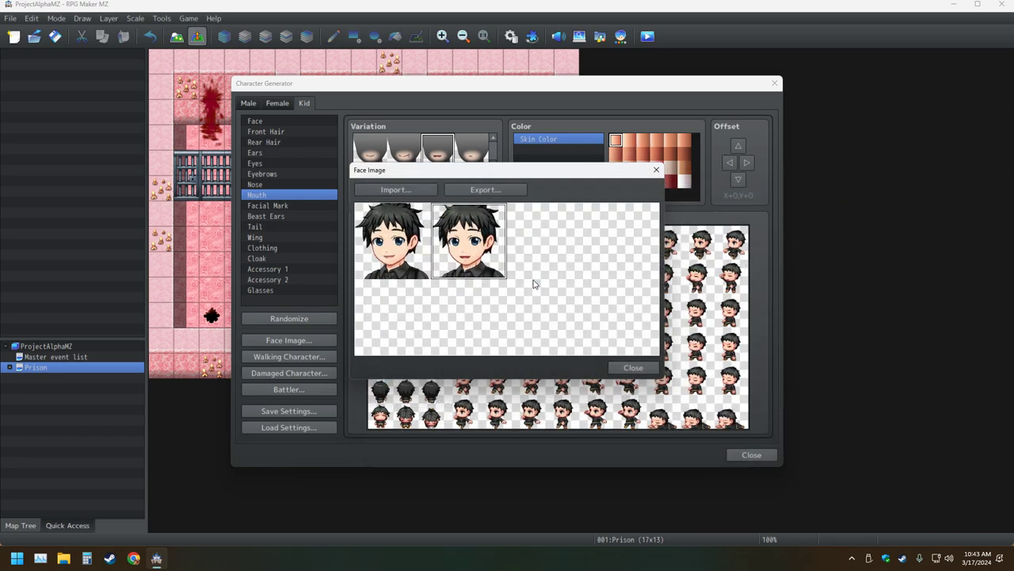
Import the updated Main Char sheet, select the third face slot in the first row, and close the face image window
click(412, 191)
double_click(467, 263)
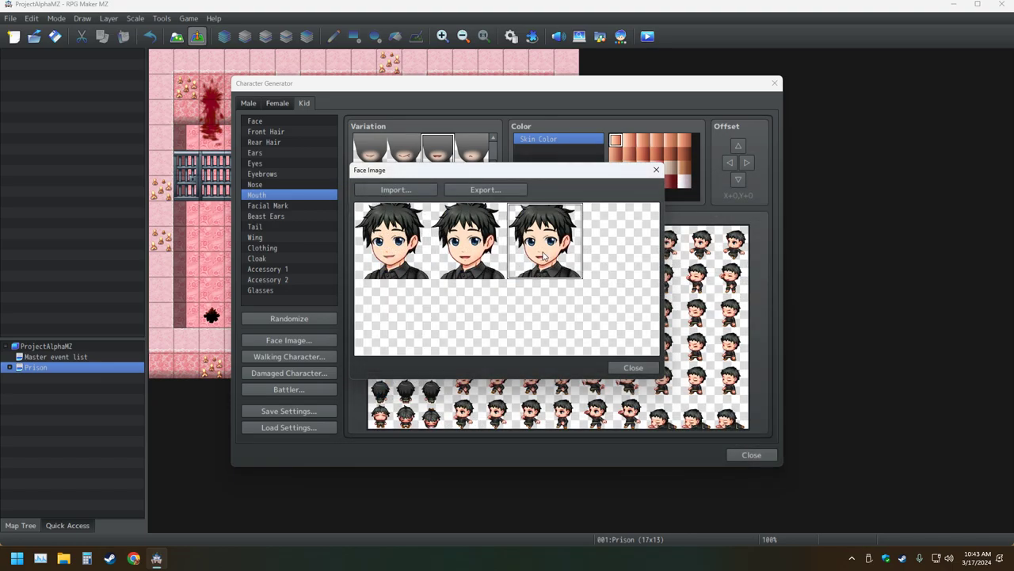
click(632, 369)
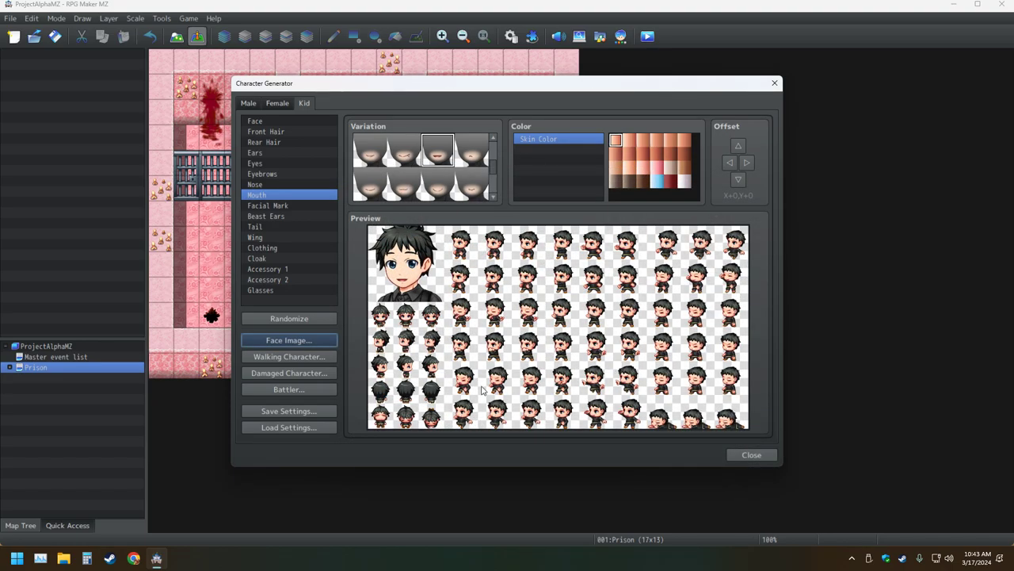
click(316, 342)
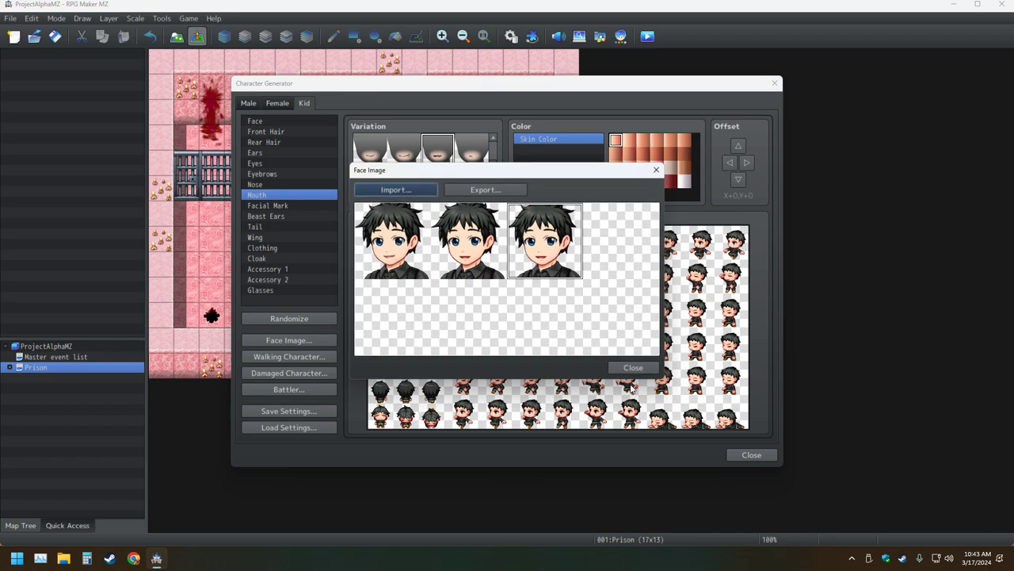
click(626, 363)
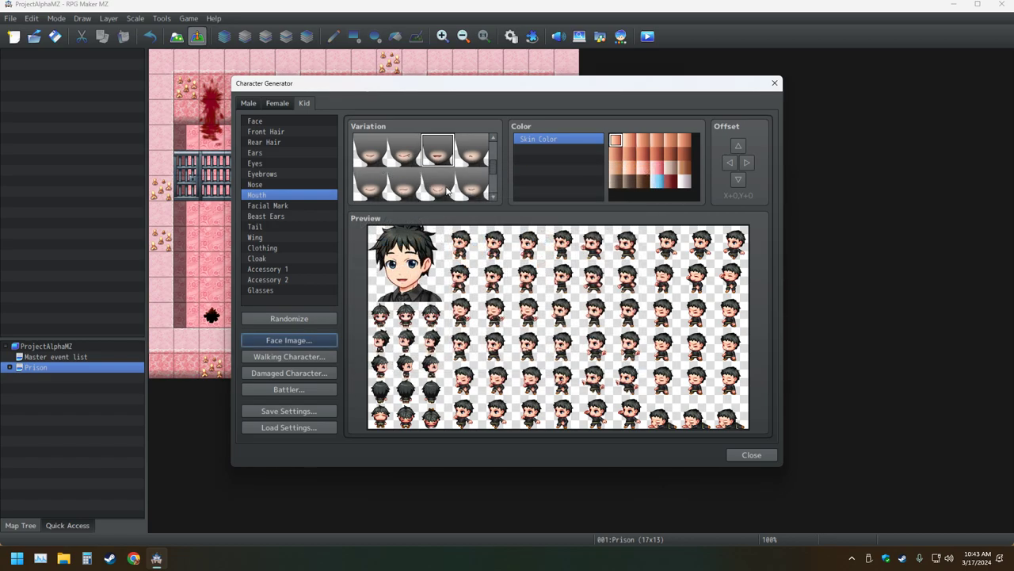
Try several other mouth variations on the kid's face for the third expression
click(439, 190)
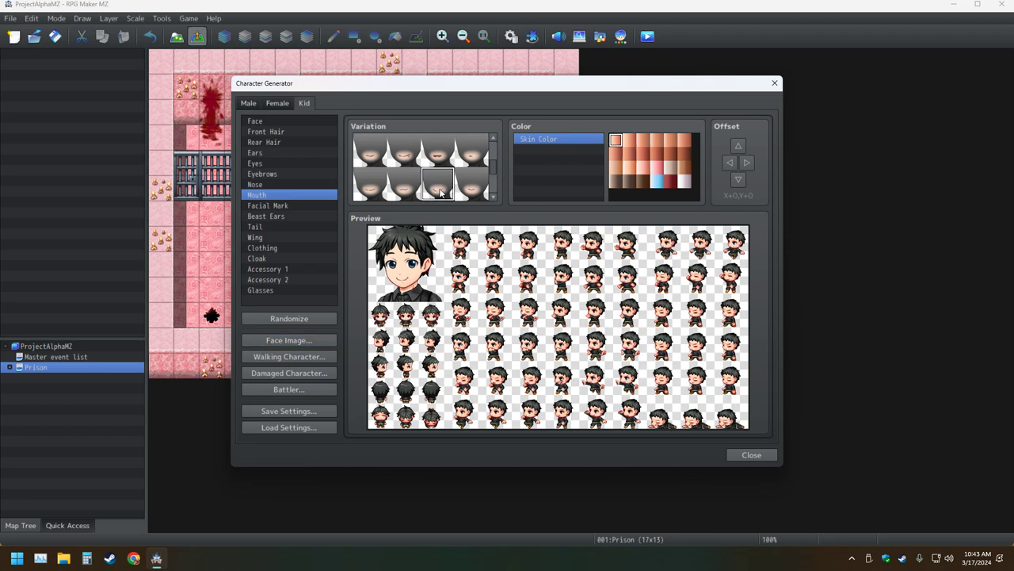
click(374, 190)
click(393, 193)
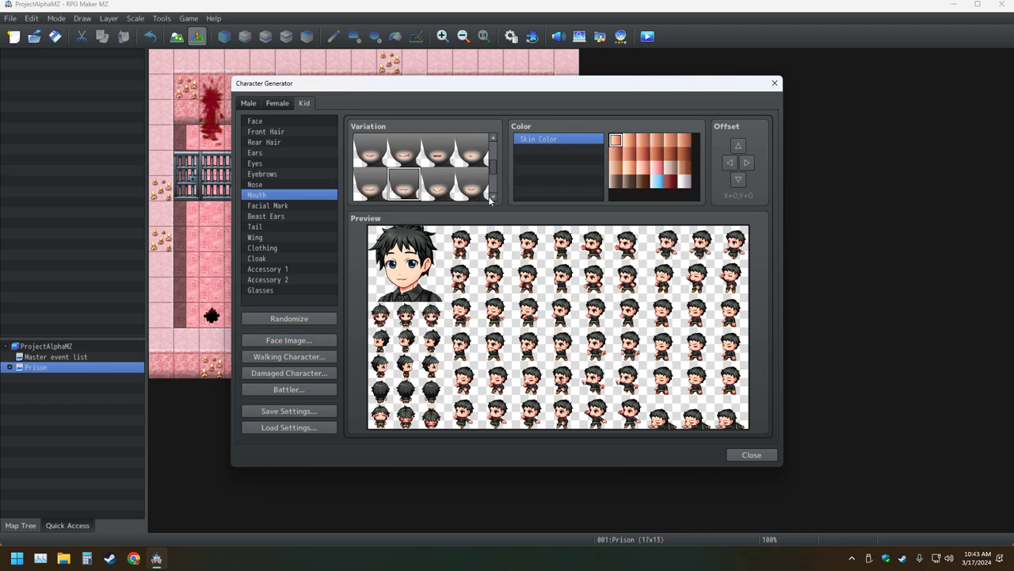
click(474, 189)
scroll(472, 191, down, 2)
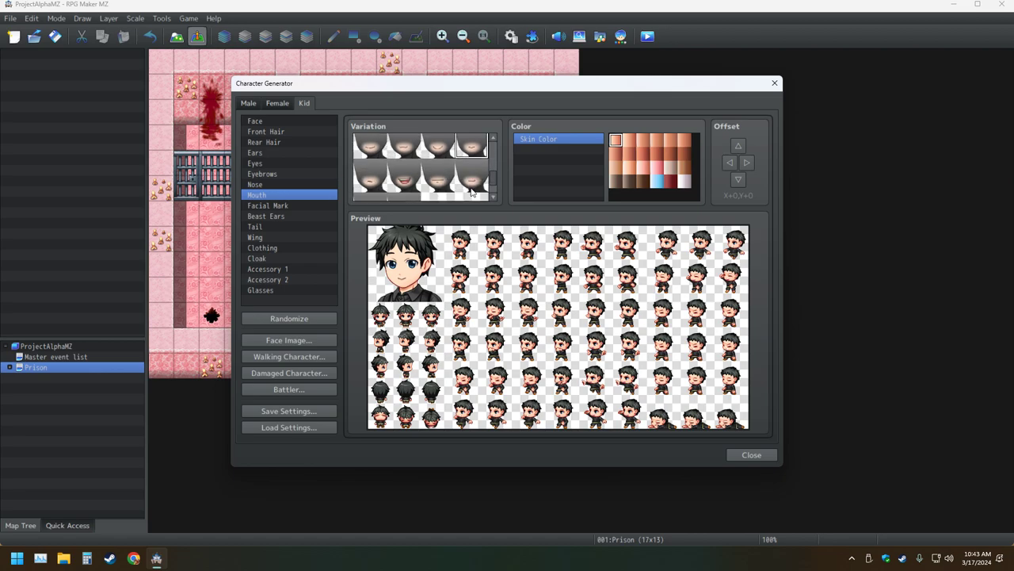
click(372, 184)
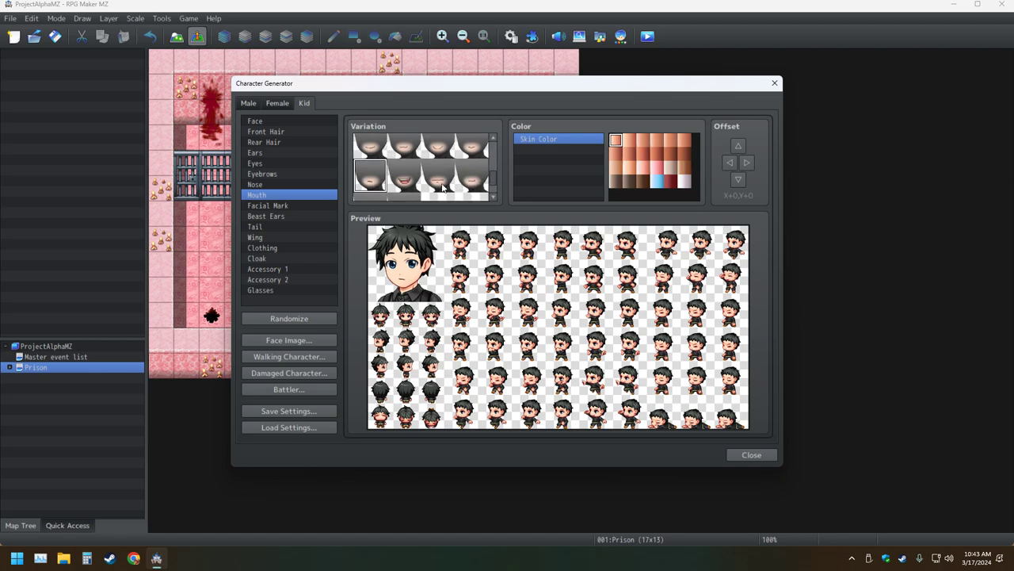
scroll(446, 195, down, 1)
scroll(446, 195, up, 3)
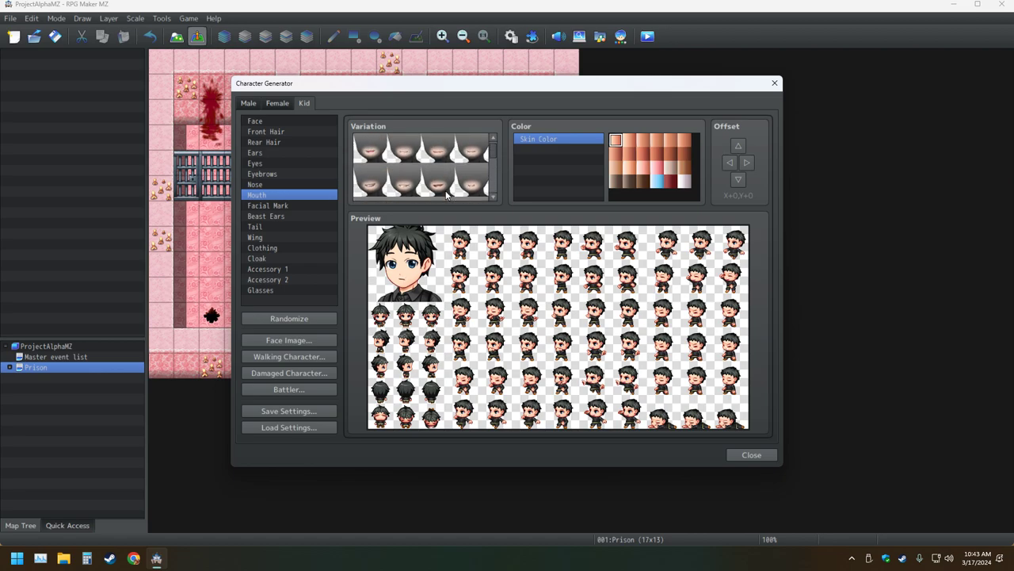
click(403, 176)
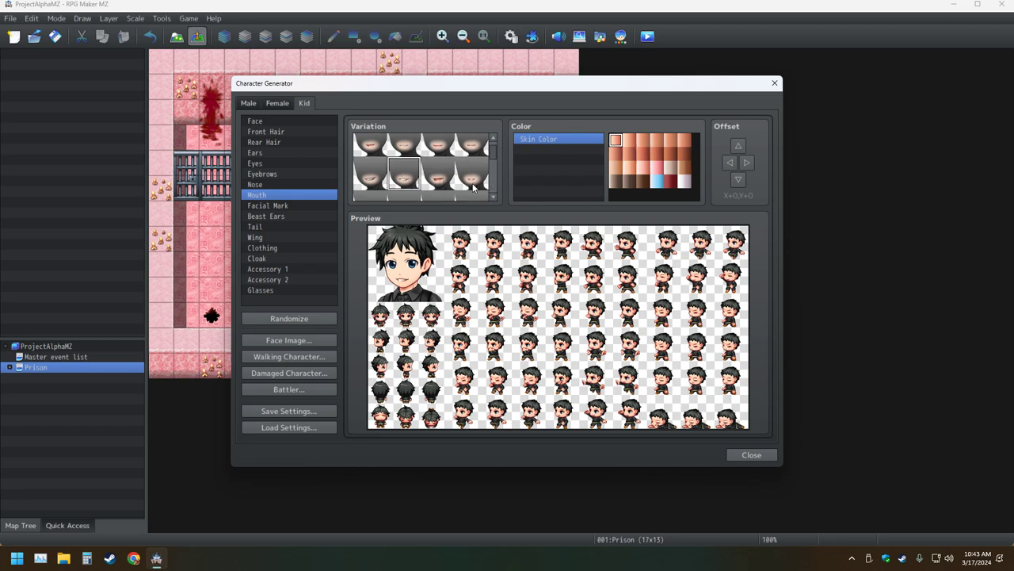
Compare the remaining mouth variations and choose the first mouth in the last row for the third expression
scroll(473, 185, down, 2)
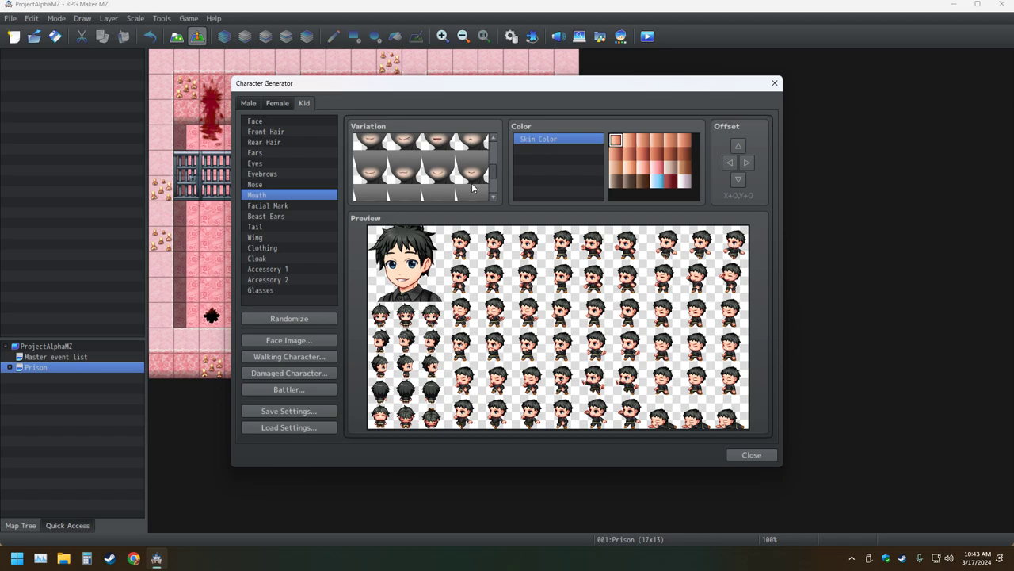
scroll(473, 185, down, 2)
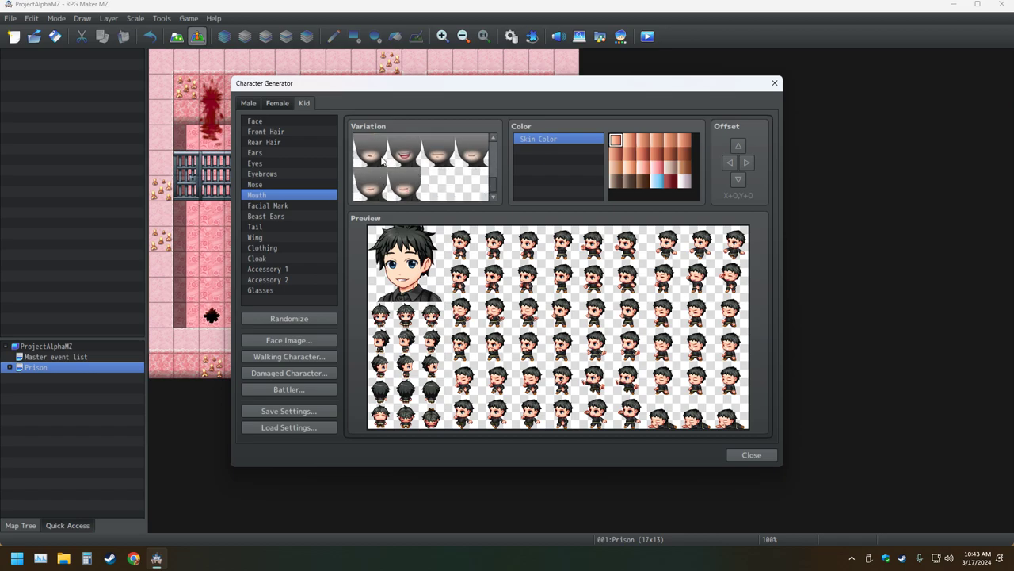
click(372, 191)
scroll(372, 191, up, 2)
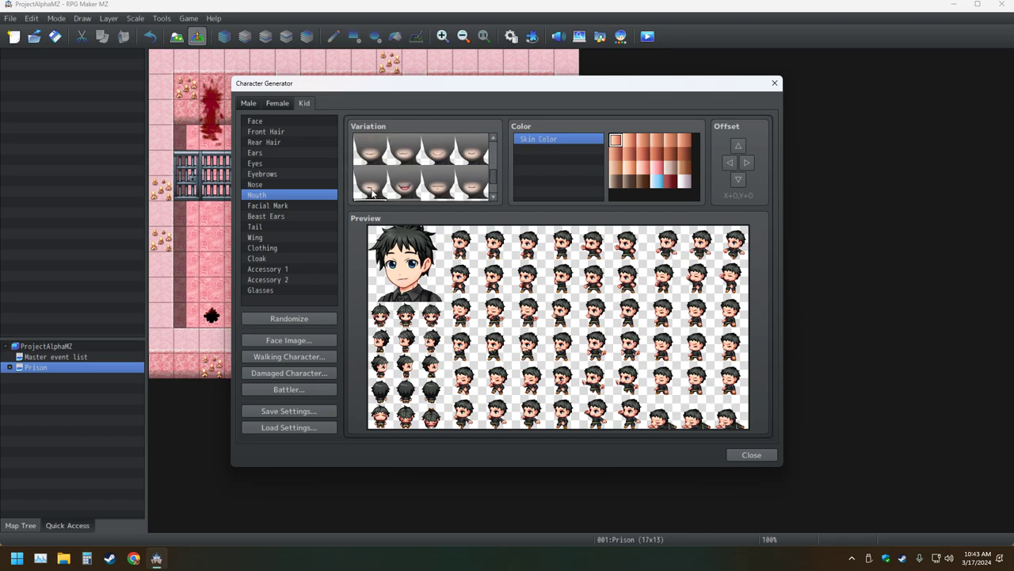
scroll(371, 190, up, 3)
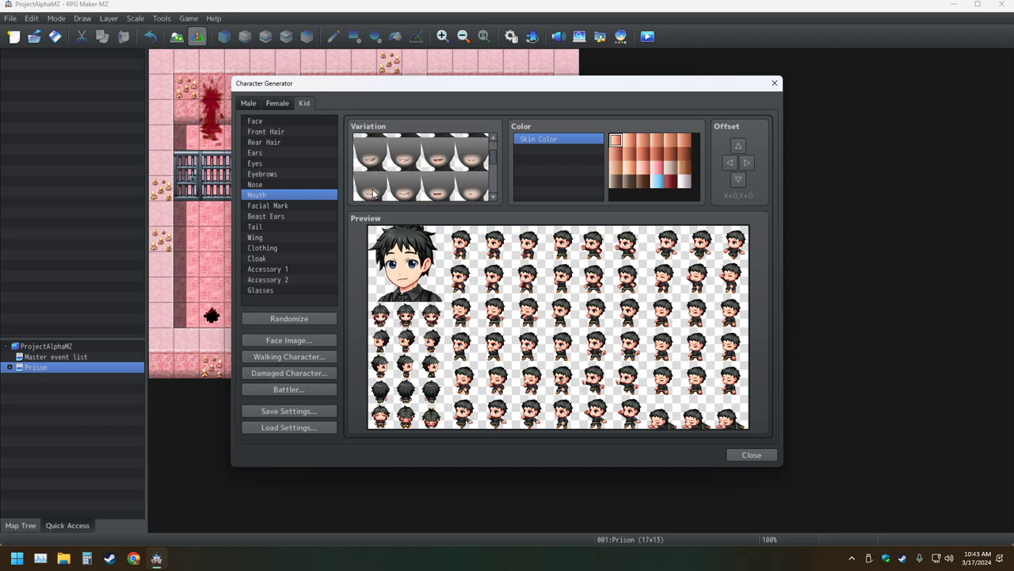
scroll(373, 193, up, 2)
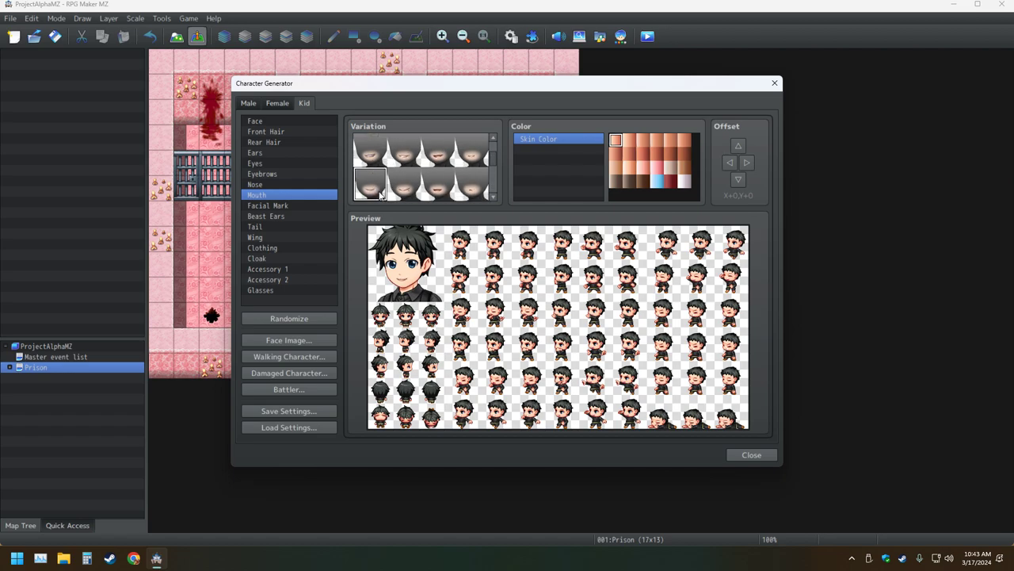
scroll(393, 187, down, 5)
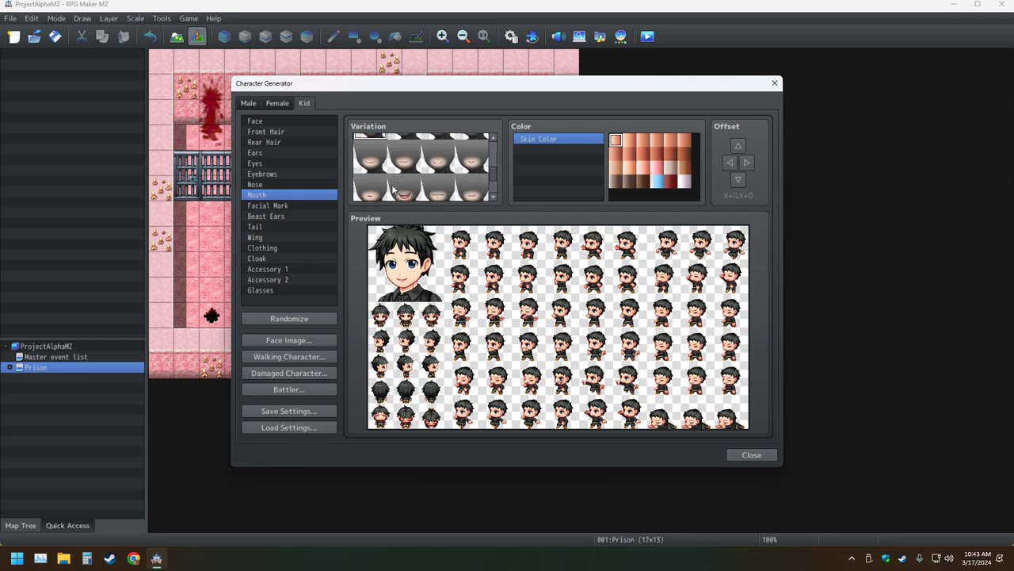
scroll(393, 187, down, 1)
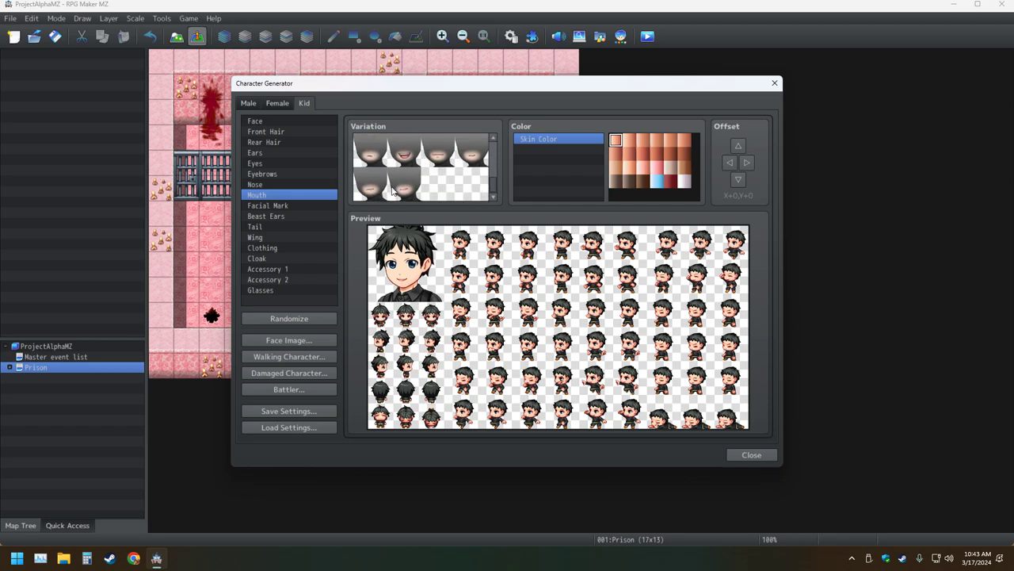
click(372, 187)
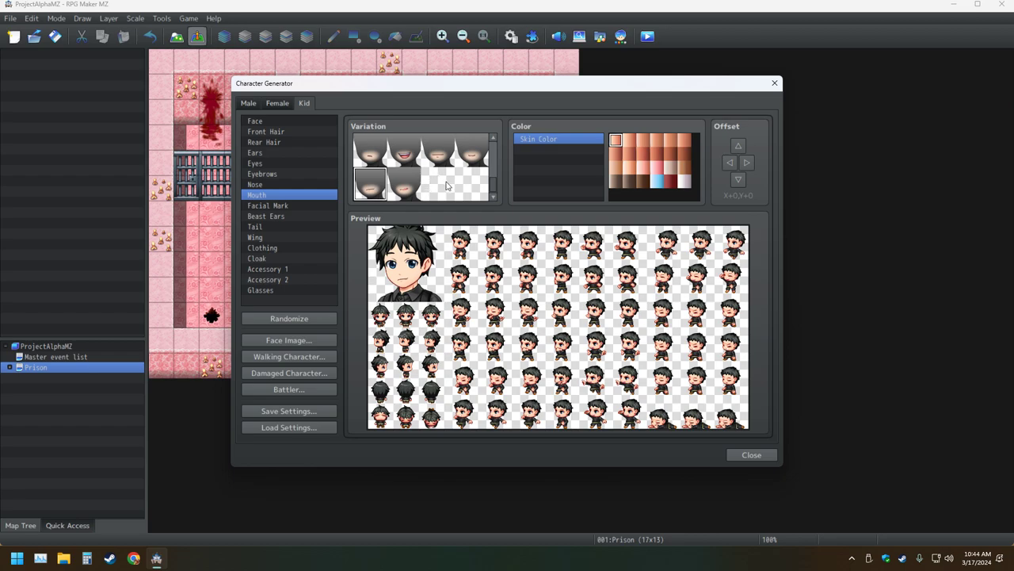
Compare the first and fourth mouths in the second-to-last row on the kid's face for the third expression
click(382, 152)
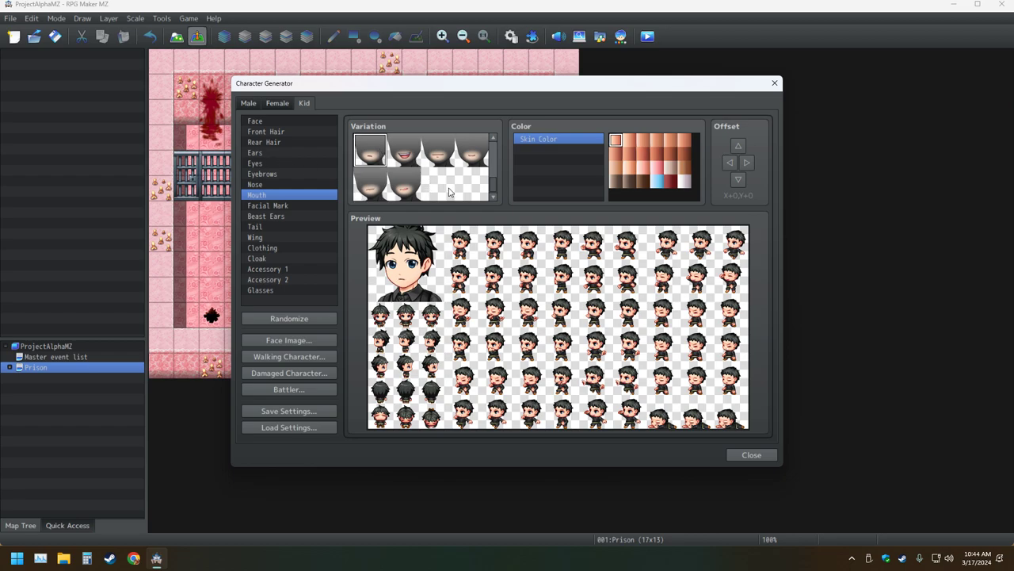
scroll(449, 191, up, 3)
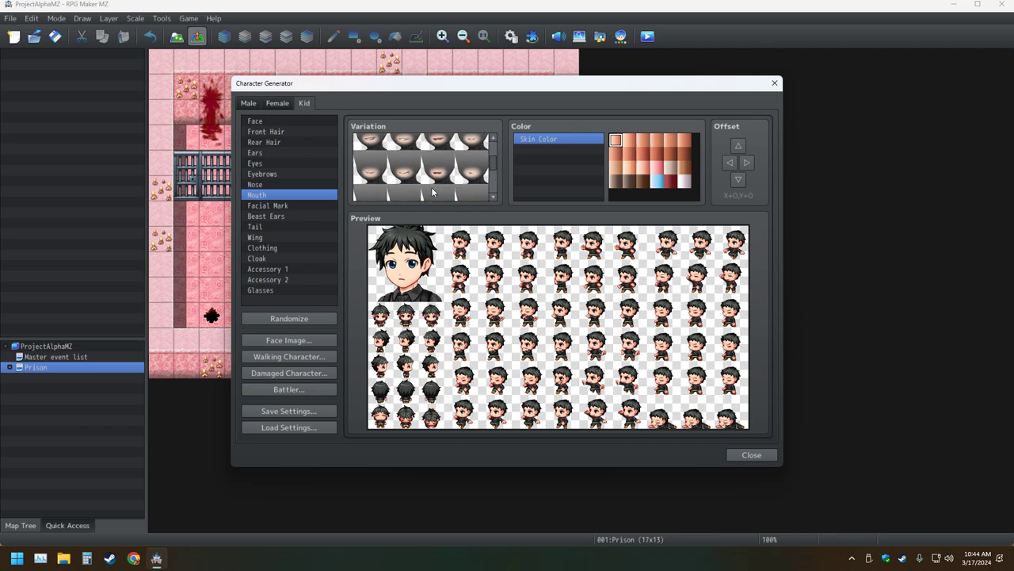
scroll(432, 192, up, 2)
scroll(432, 189, down, 4)
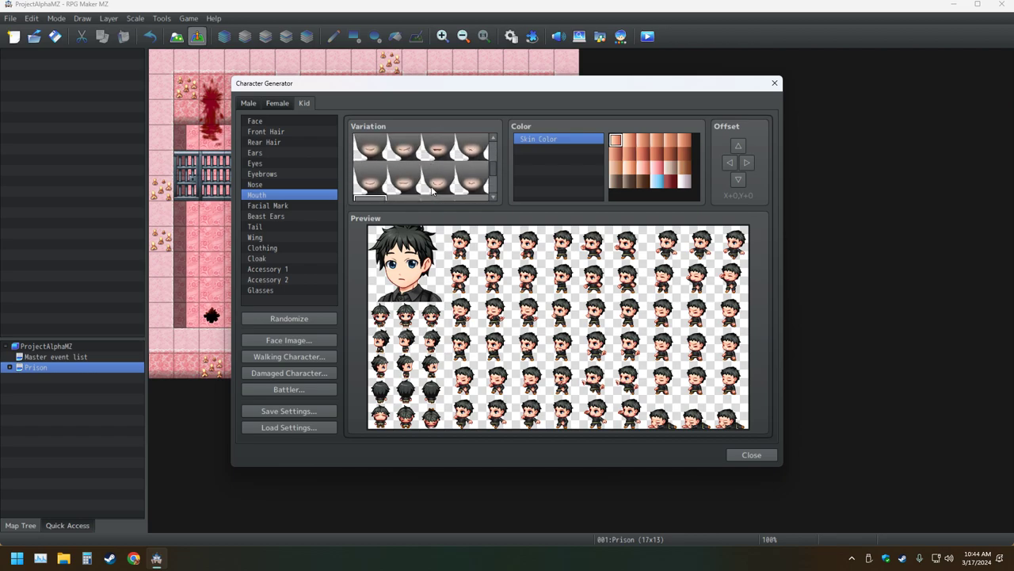
scroll(432, 187, down, 3)
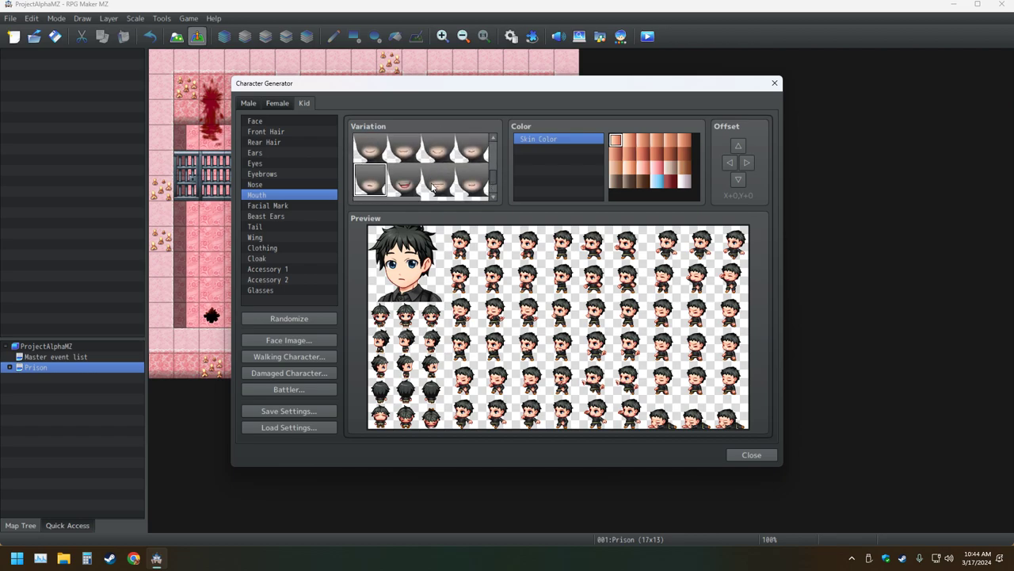
scroll(432, 187, down, 1)
click(474, 154)
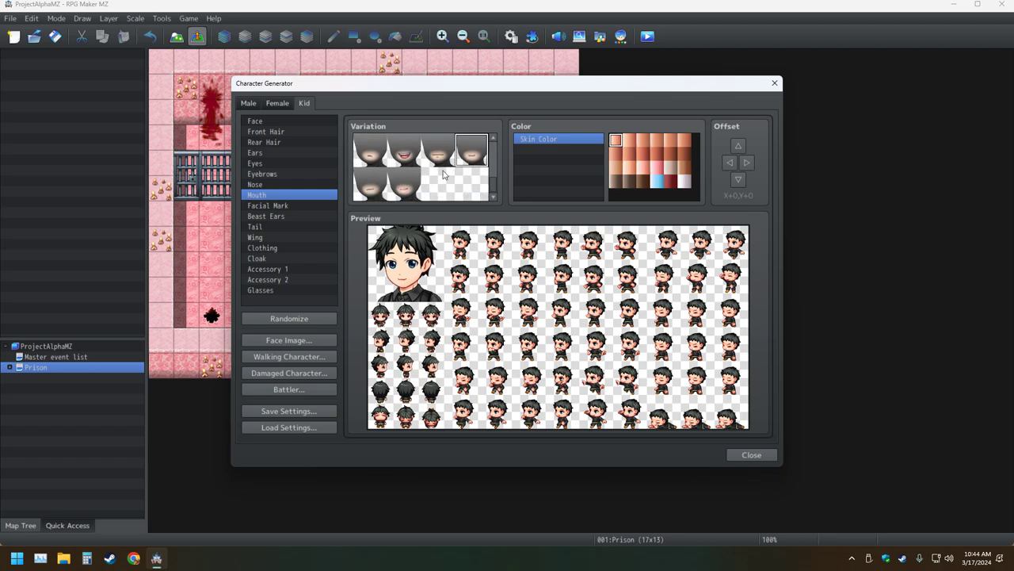
scroll(370, 186, up, 1)
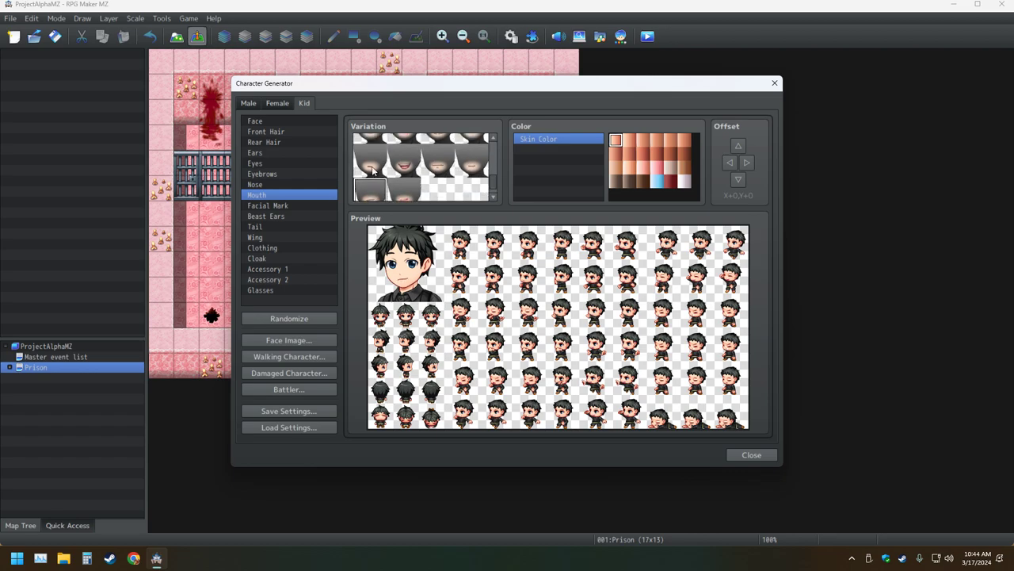
click(373, 170)
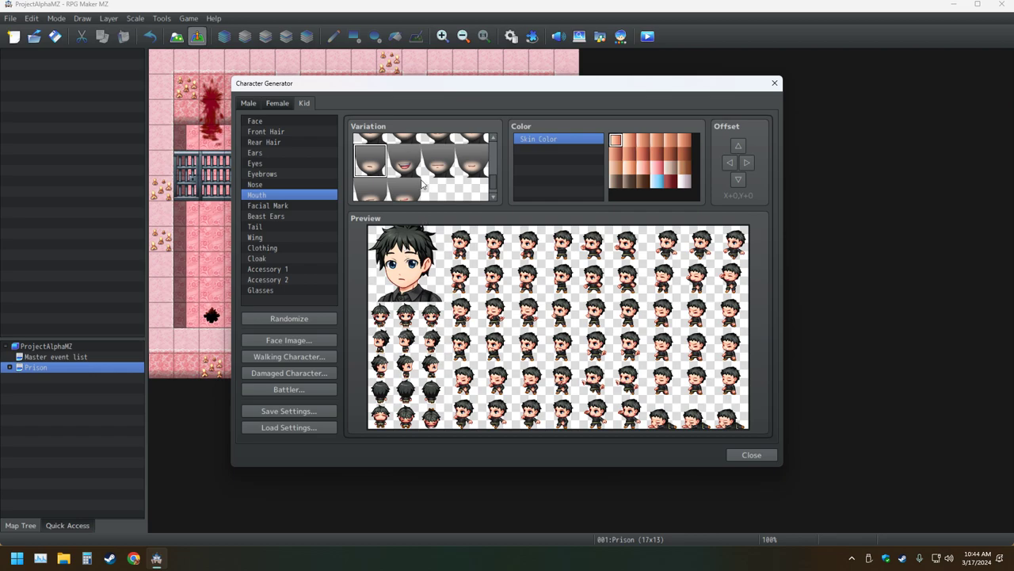
Try the third and fourth mouths in the second-to-last row and the final mouth variation on the kid's face
scroll(442, 168, down, 4)
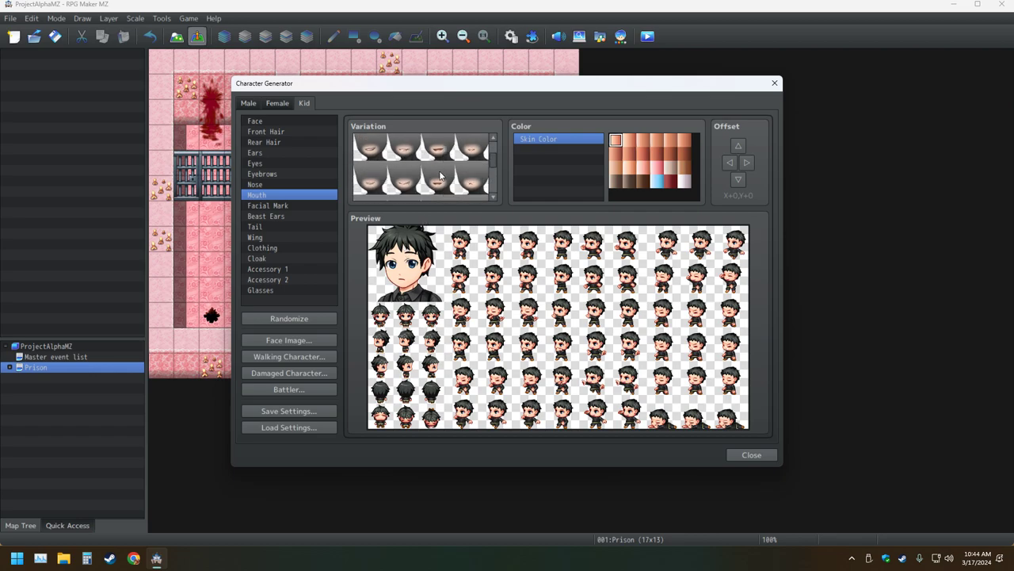
scroll(432, 185, down, 3)
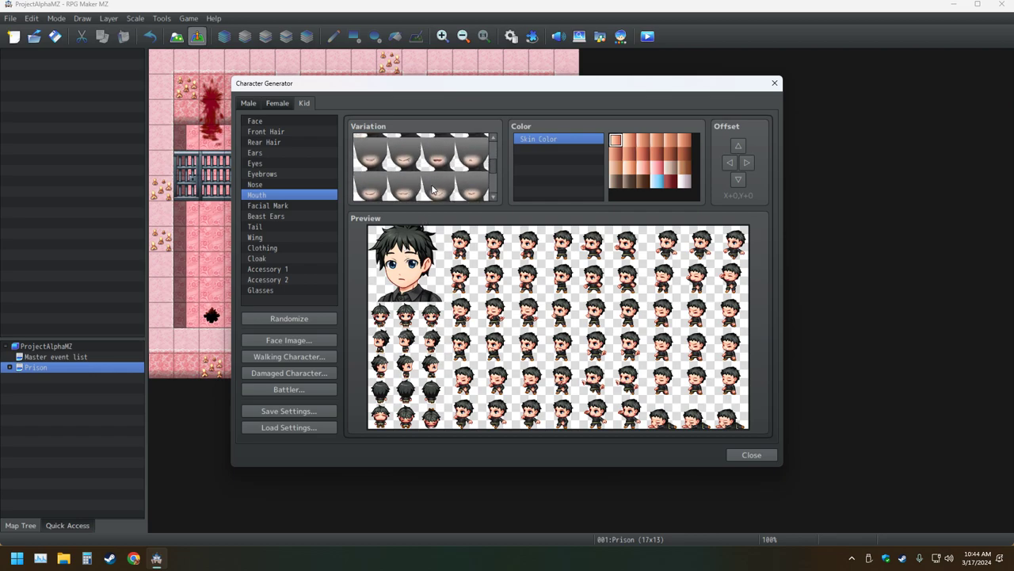
scroll(432, 189, down, 4)
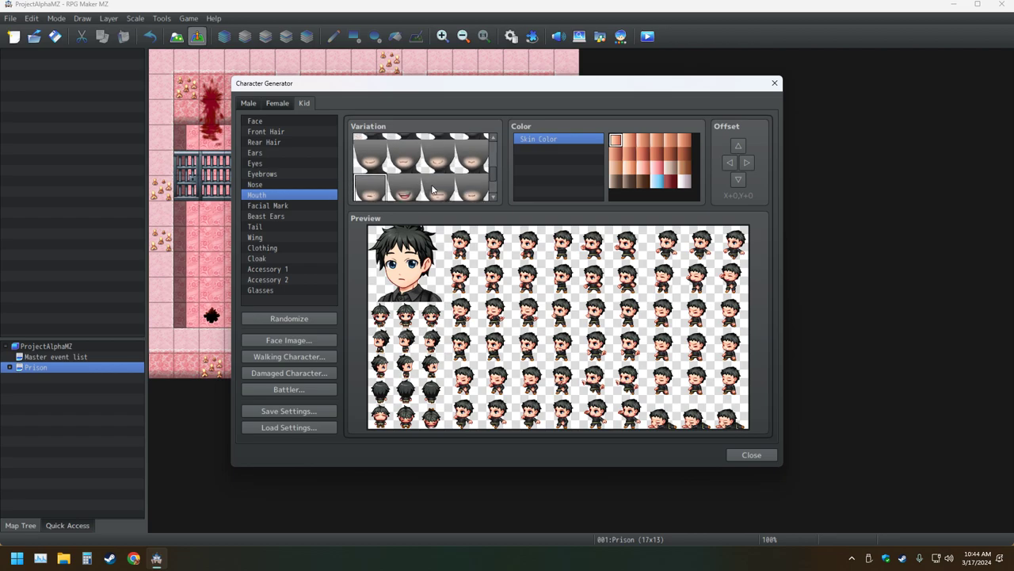
scroll(433, 187, down, 2)
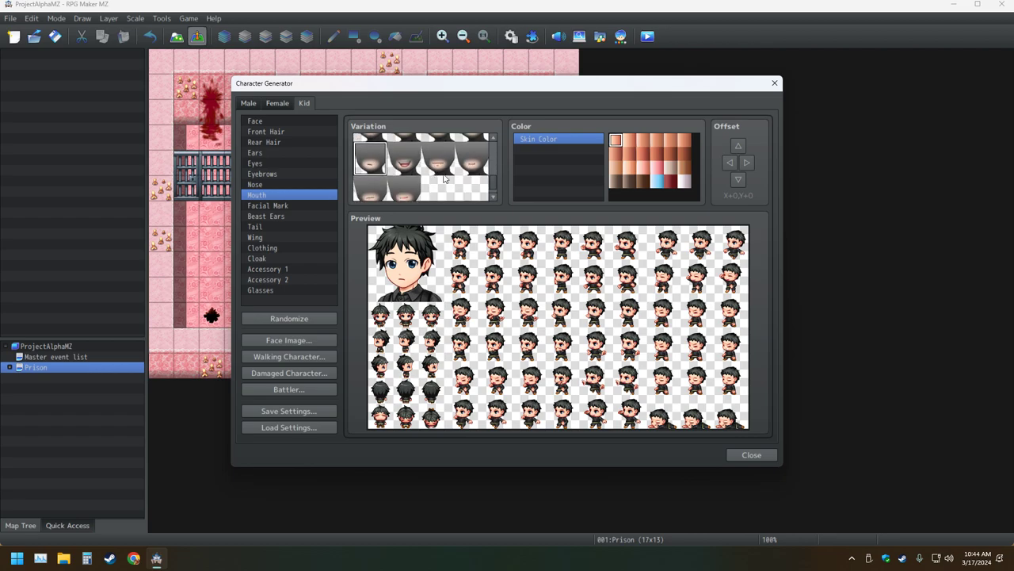
click(441, 166)
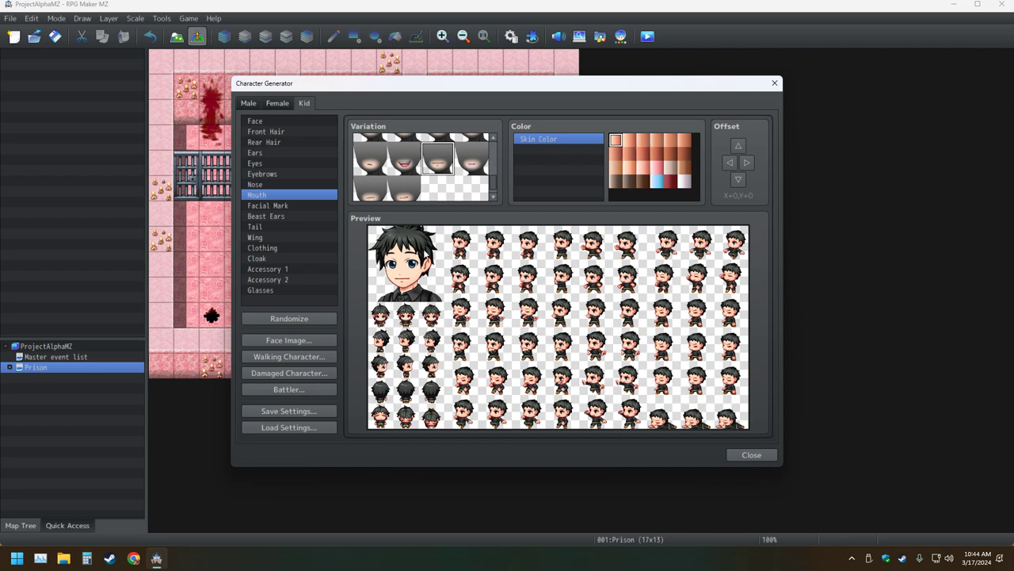
click(472, 158)
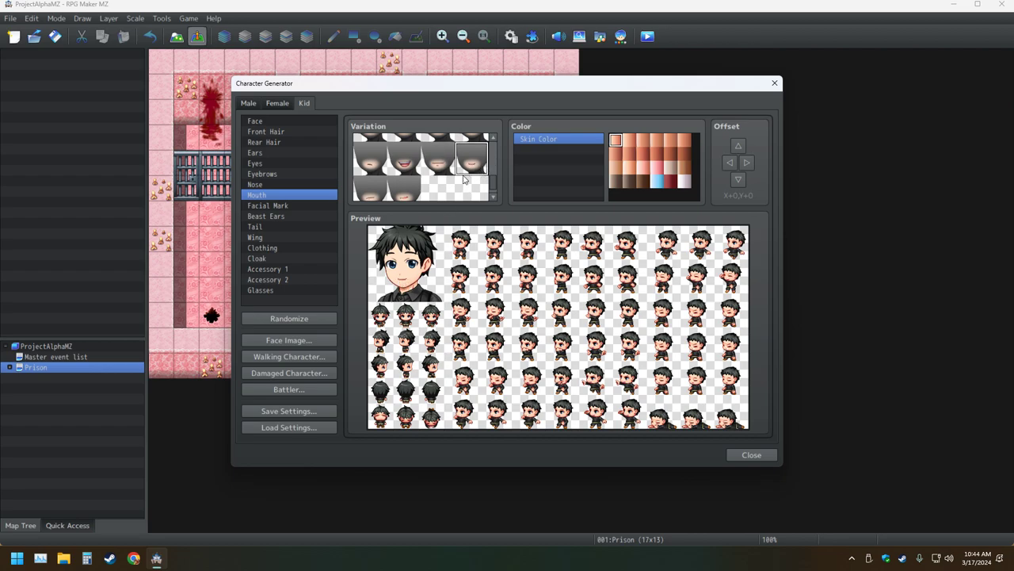
click(409, 197)
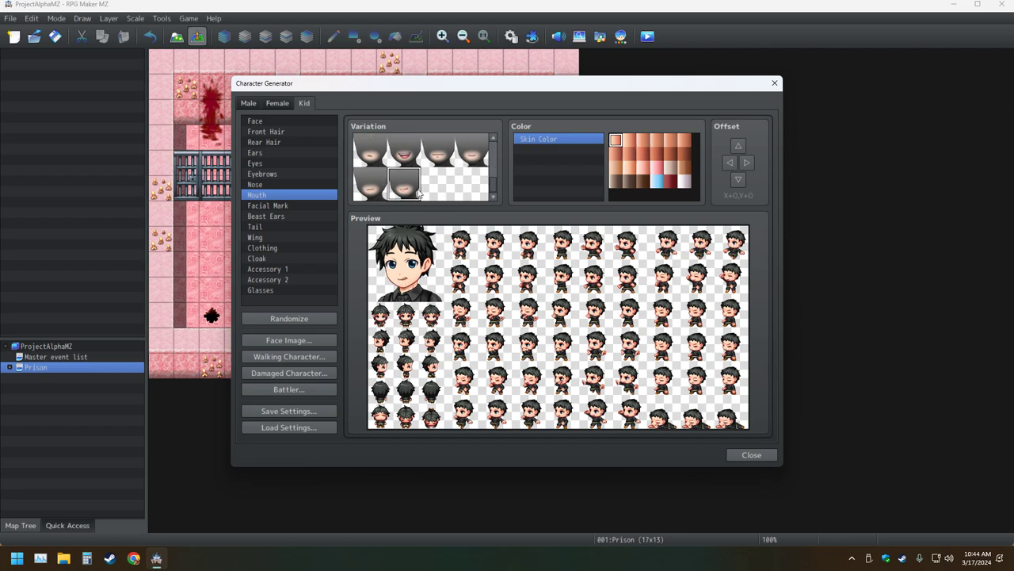
Compare the first mouths of the last two rows and choose the second-to-last row's one for the third expression
scroll(374, 196, up, 1)
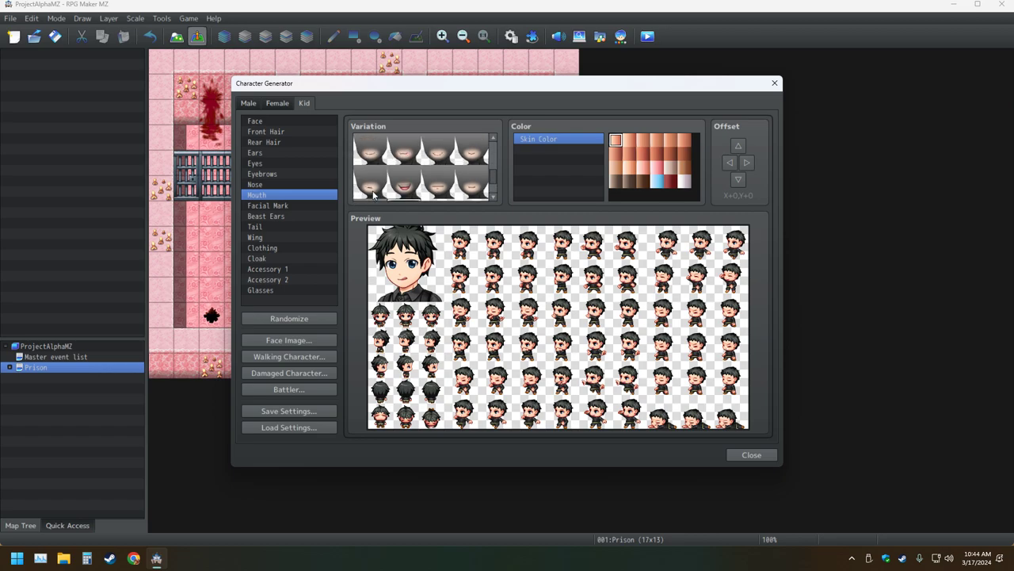
click(375, 195)
scroll(376, 195, down, 1)
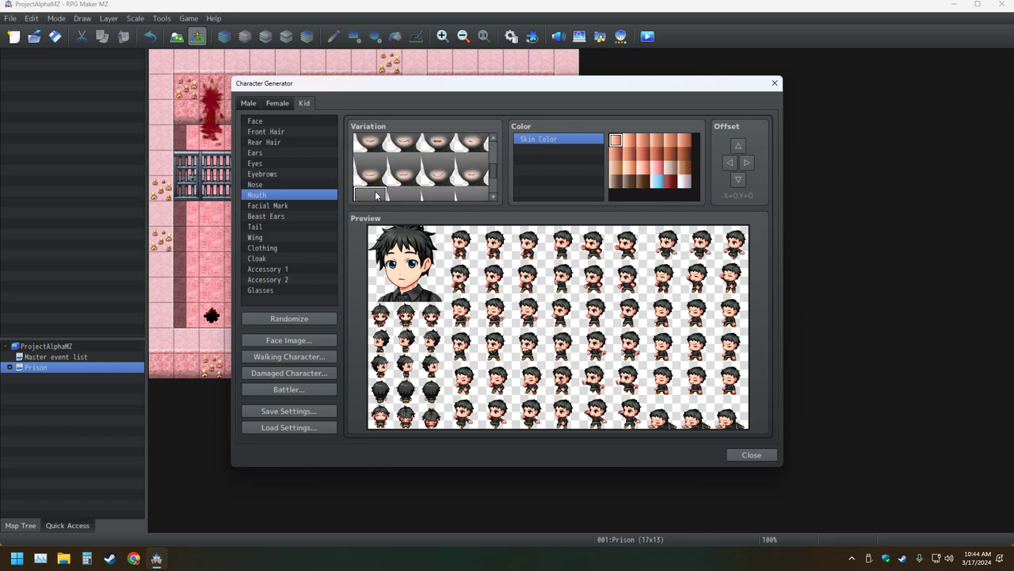
click(401, 184)
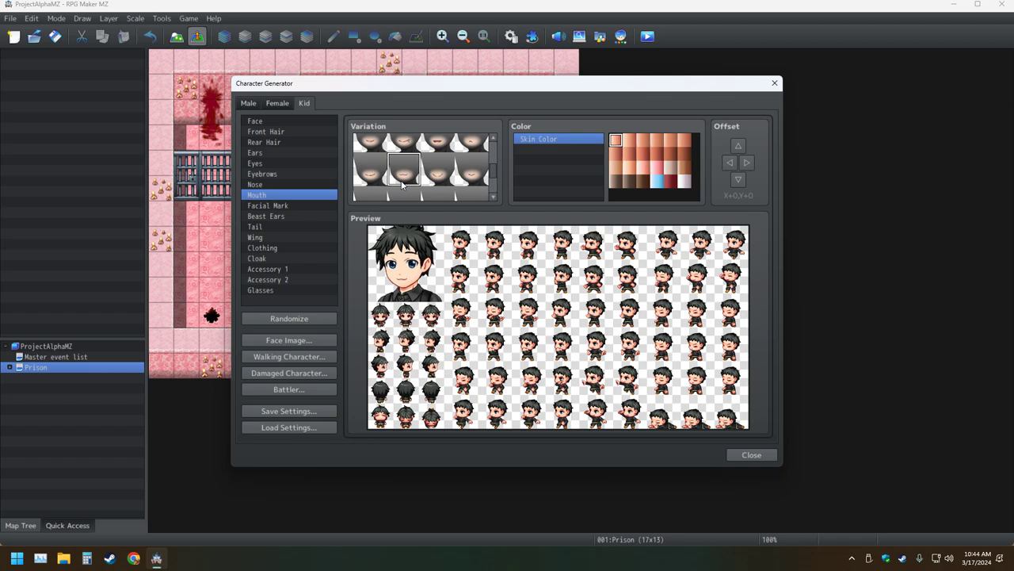
scroll(401, 184, down, 2)
click(373, 196)
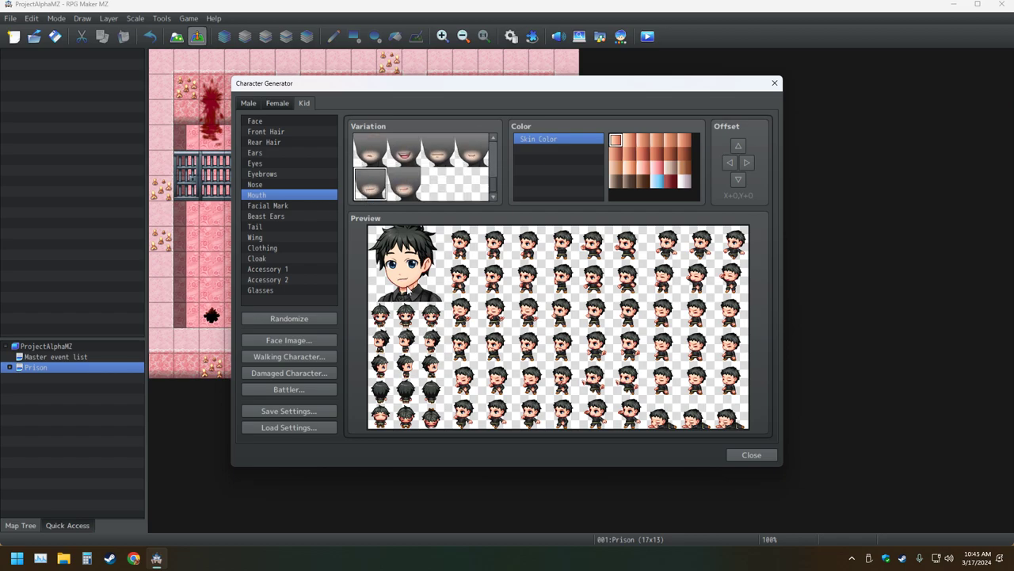
click(372, 155)
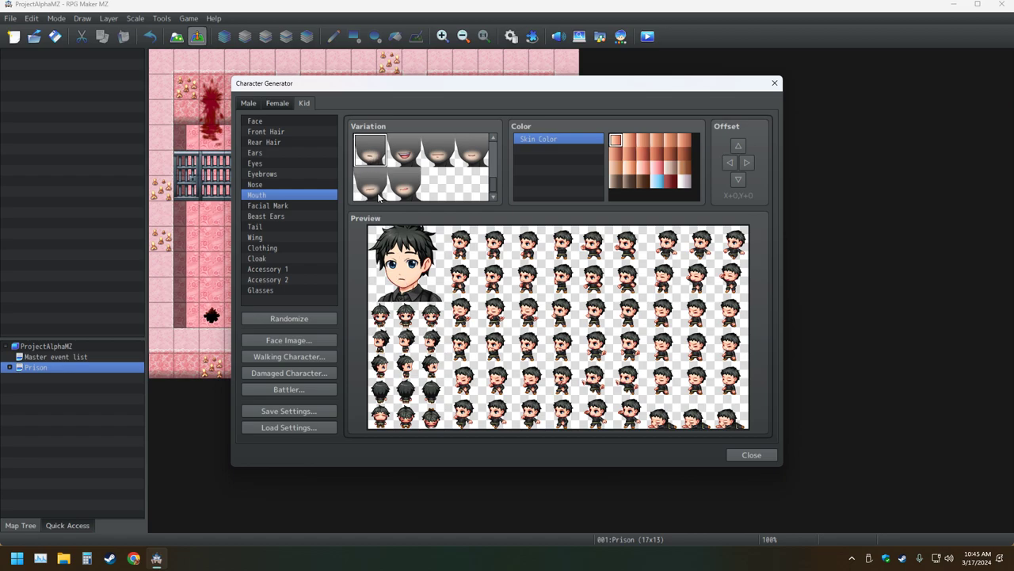
click(377, 193)
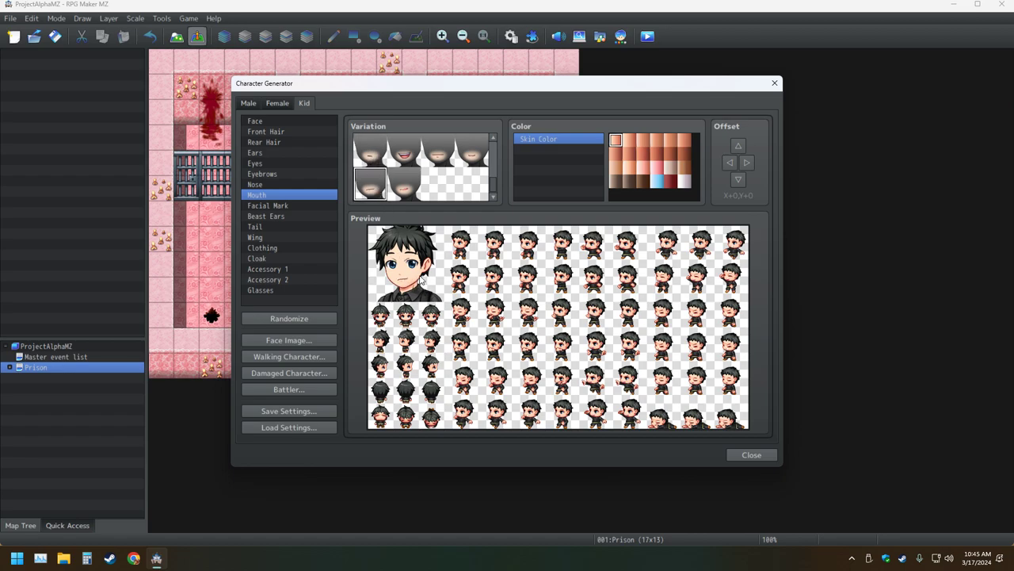
click(386, 149)
Export the face image sheet with the third expression to the faces folder, replacing Main Char
click(301, 338)
click(486, 189)
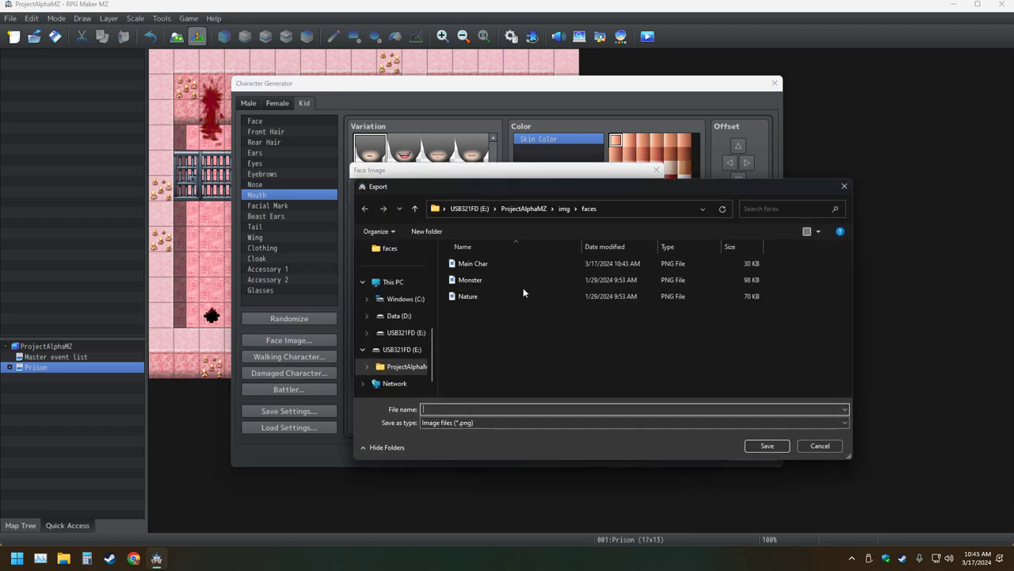
click(491, 263)
double_click(491, 263)
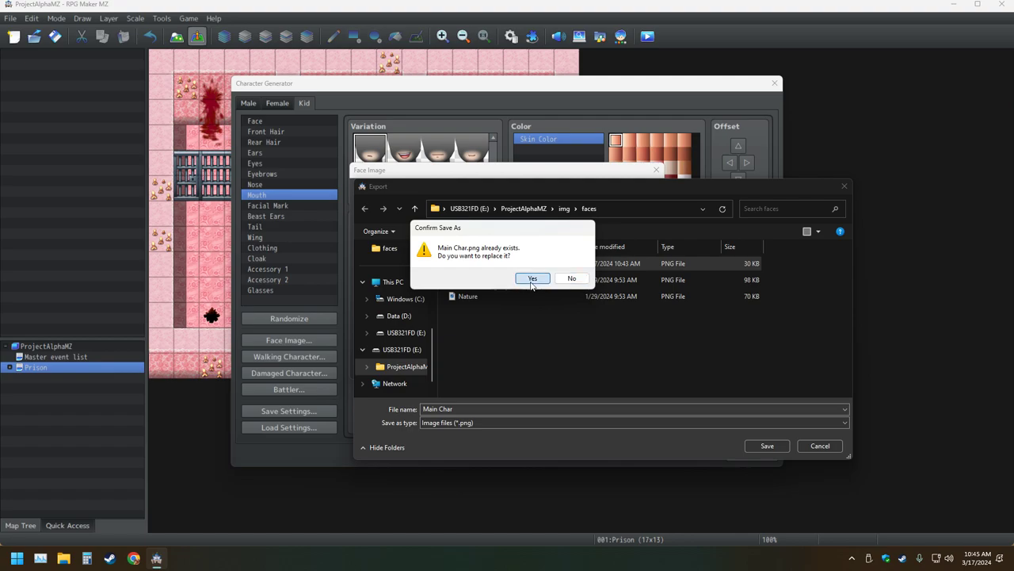
click(572, 278)
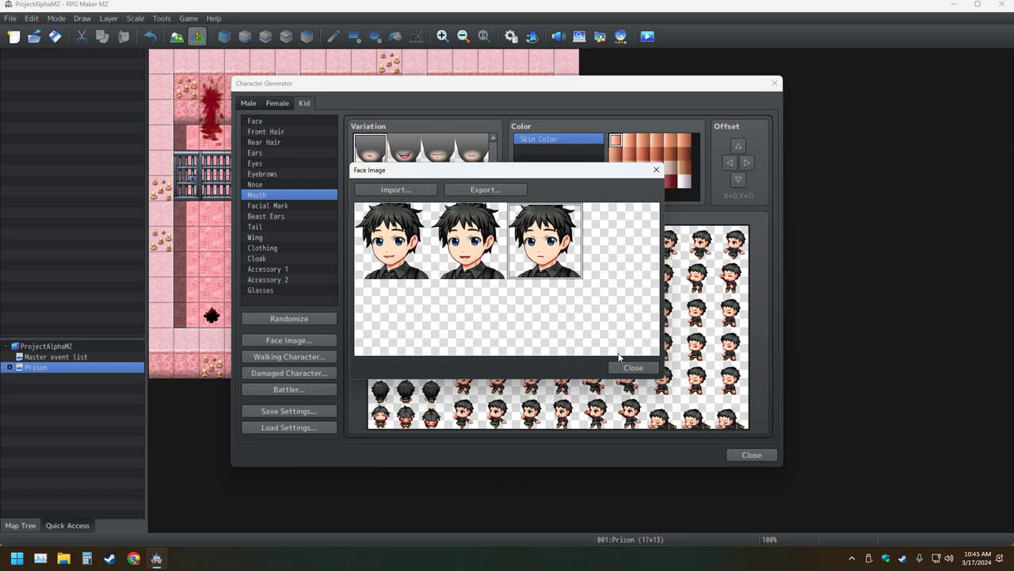
Import the updated Main Char sheet into the face image window and close the window
click(396, 191)
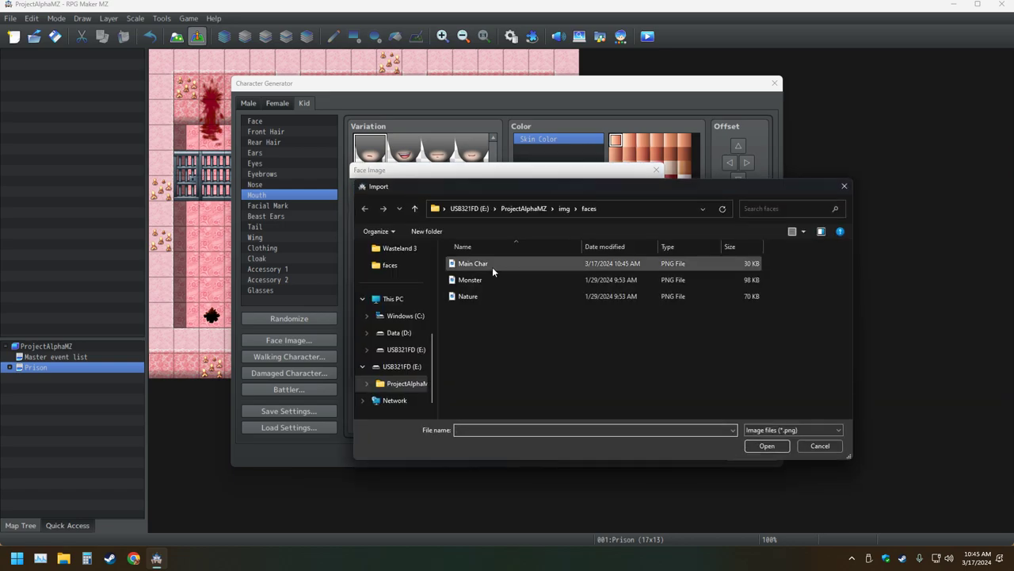
double_click(491, 264)
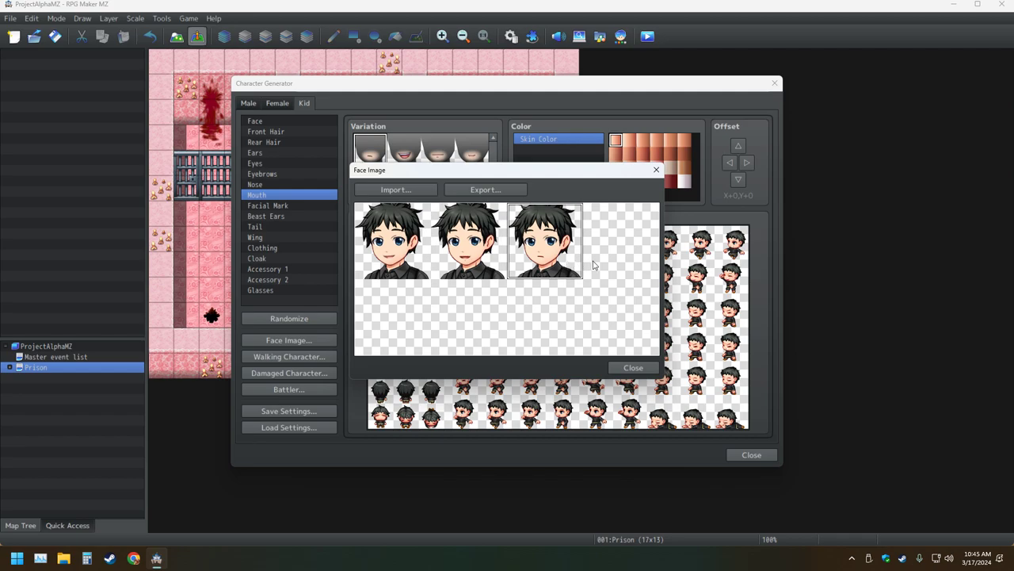
click(634, 367)
Look through the mouth variations and try the wide-open smile in the second-to-last row for the fourth expression
scroll(448, 203, down, 2)
scroll(446, 200, up, 3)
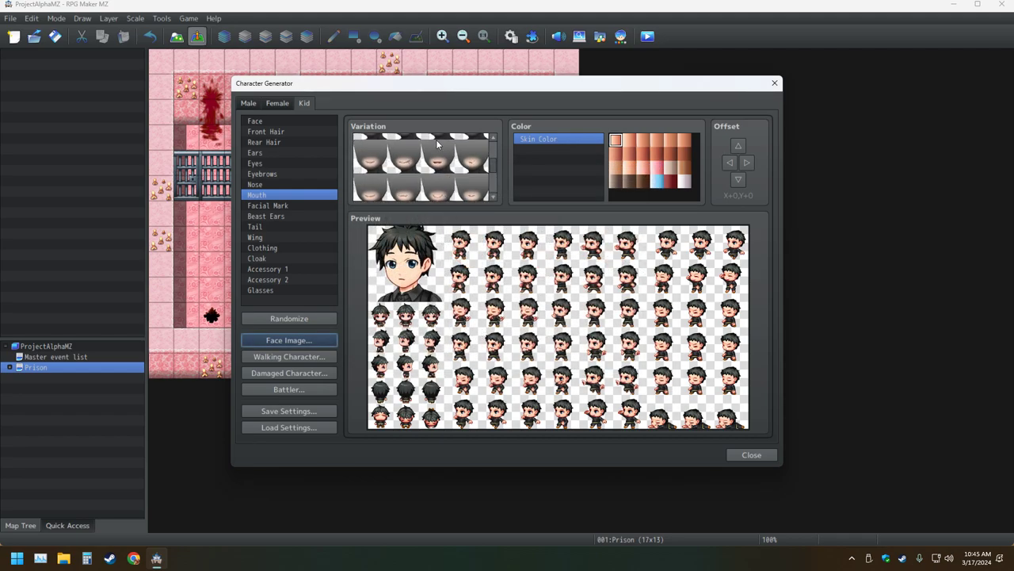
scroll(439, 162, up, 2)
scroll(439, 163, down, 3)
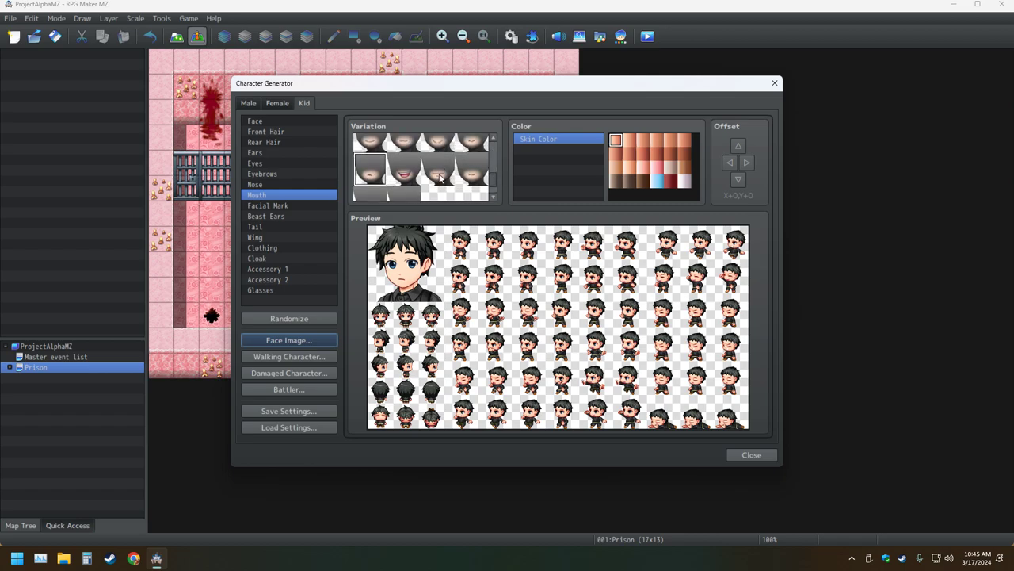
scroll(440, 176, up, 3)
scroll(439, 169, down, 4)
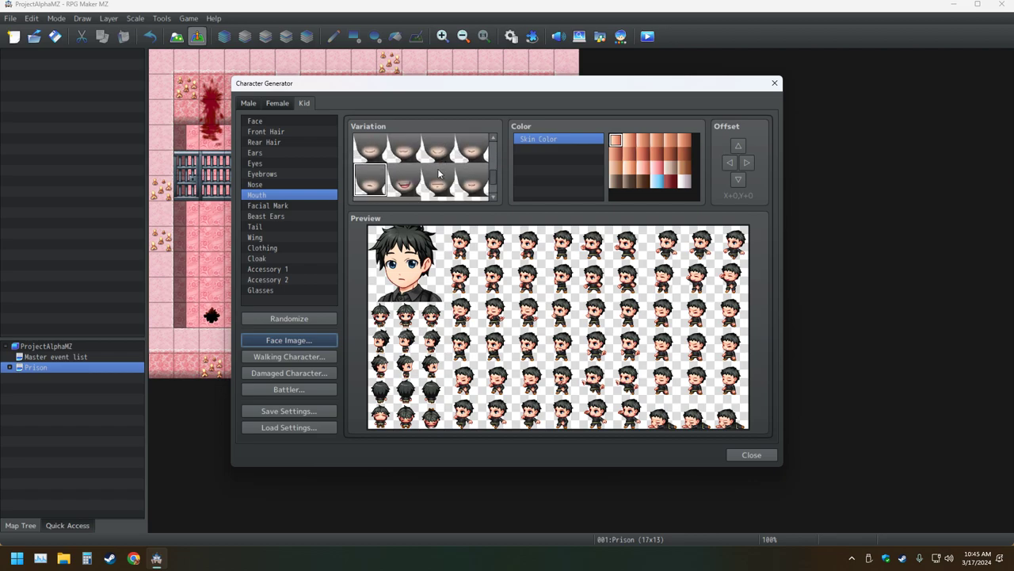
click(404, 180)
scroll(442, 193, up, 1)
scroll(441, 193, up, 3)
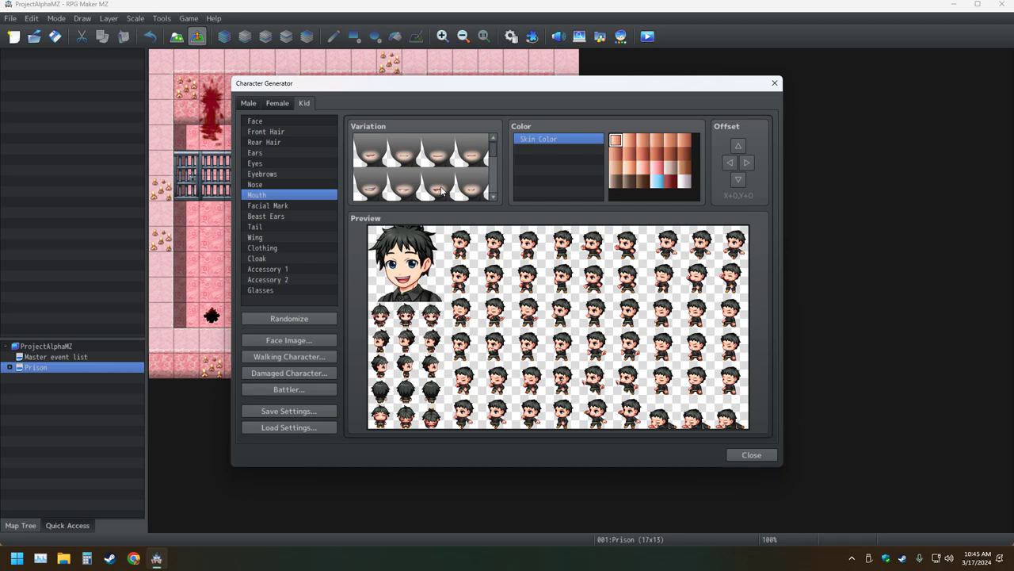
Try several mouths from the first two rows on the kid's face for the fourth expression
click(440, 183)
click(471, 189)
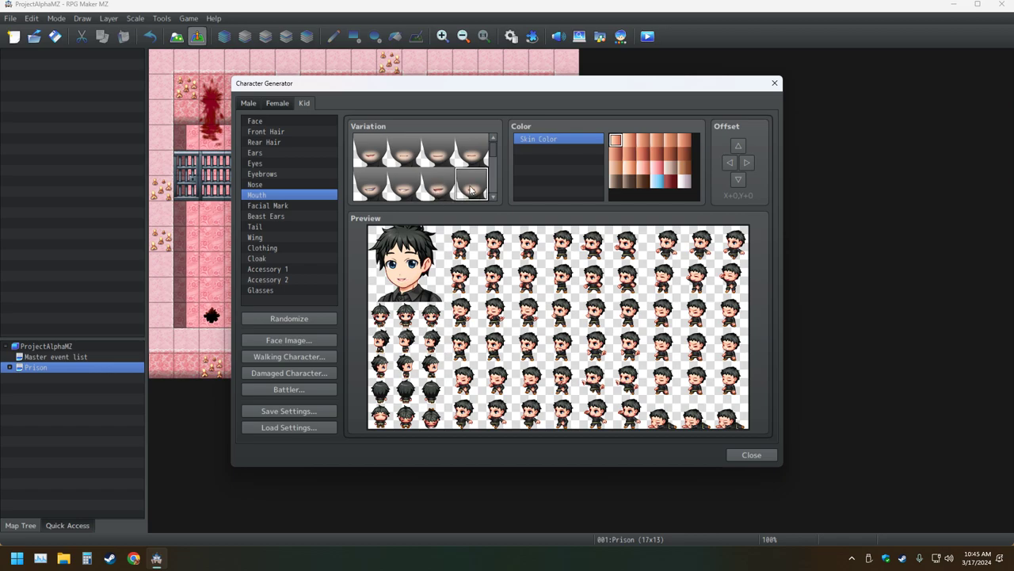
click(475, 162)
click(442, 156)
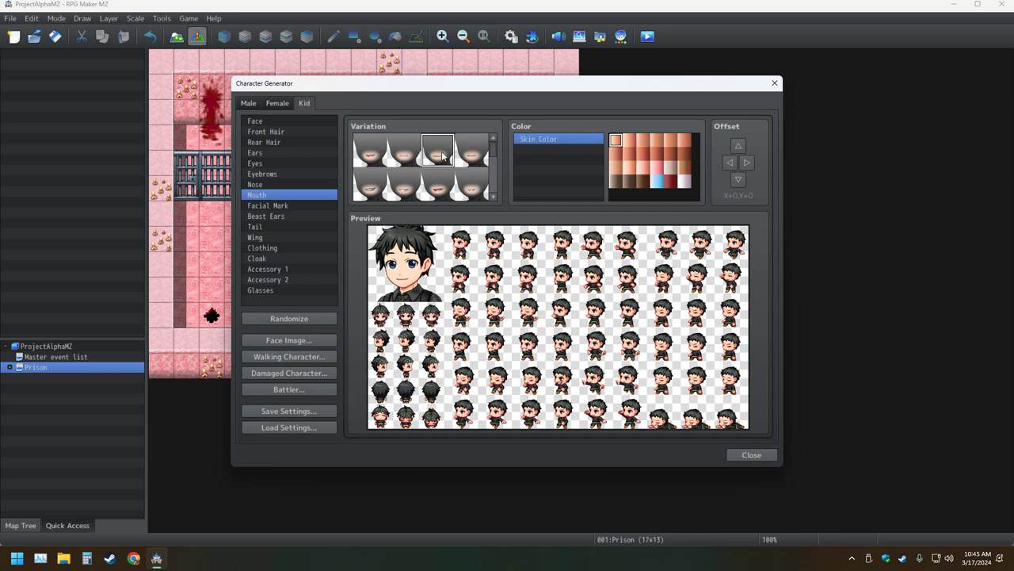
click(408, 155)
click(373, 158)
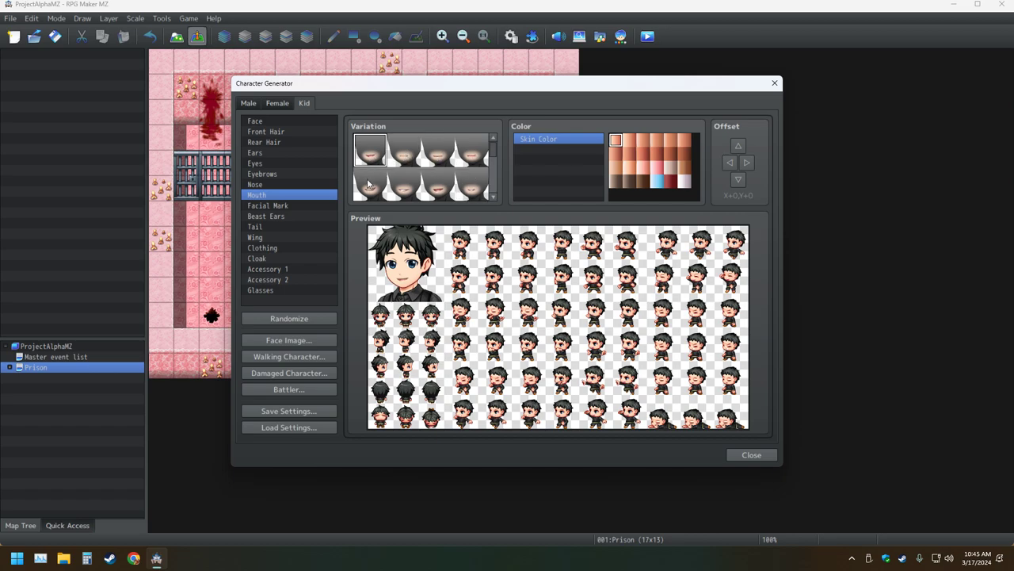
scroll(400, 186, down, 3)
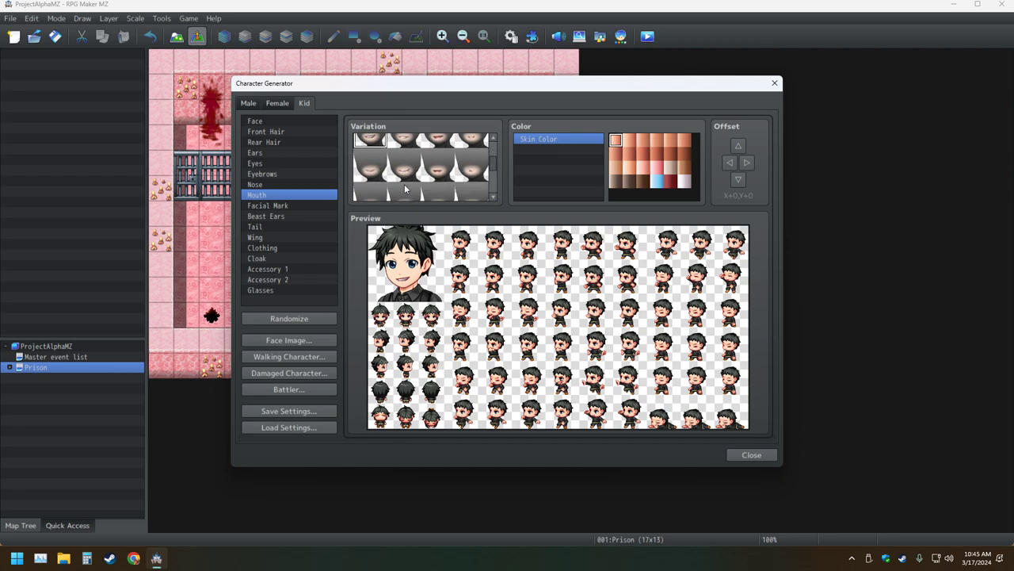
Randomize the kid character and place the new face in the fourth slot of the face image sheet's first row
click(311, 318)
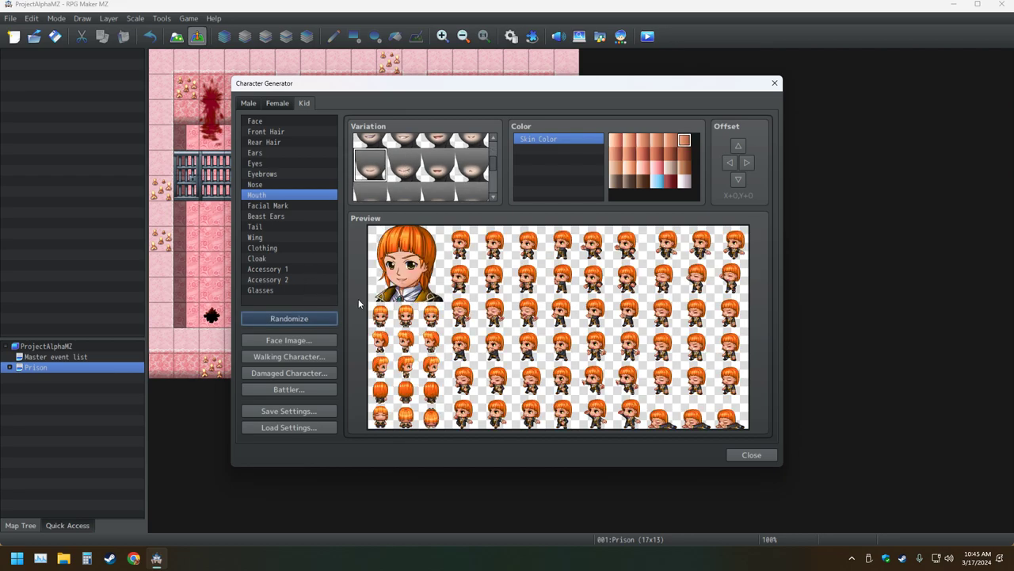
click(310, 340)
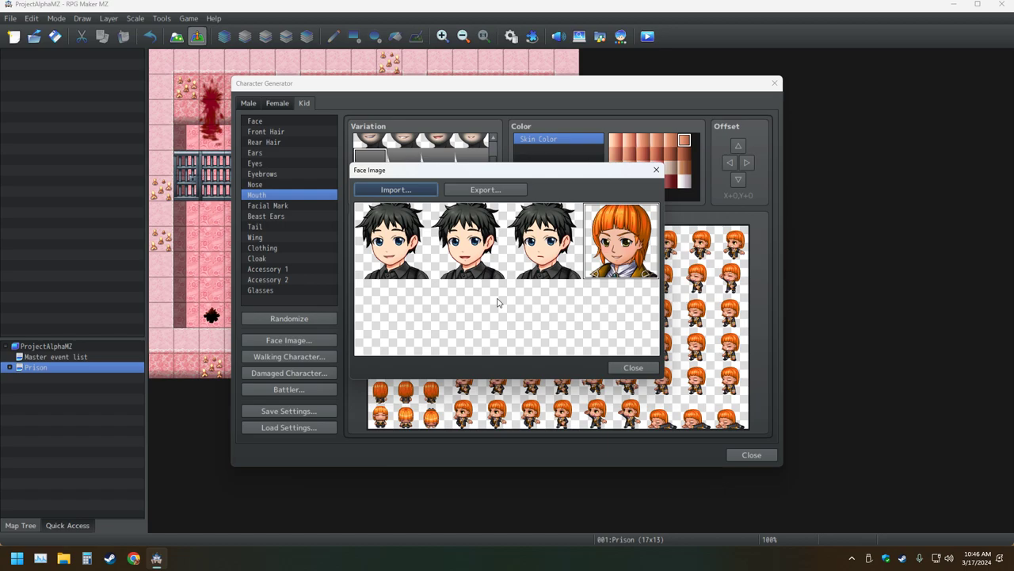
Close the face image window, the Character Generator and the editor, and relaunch RPG Maker MZ from the desktop
click(626, 368)
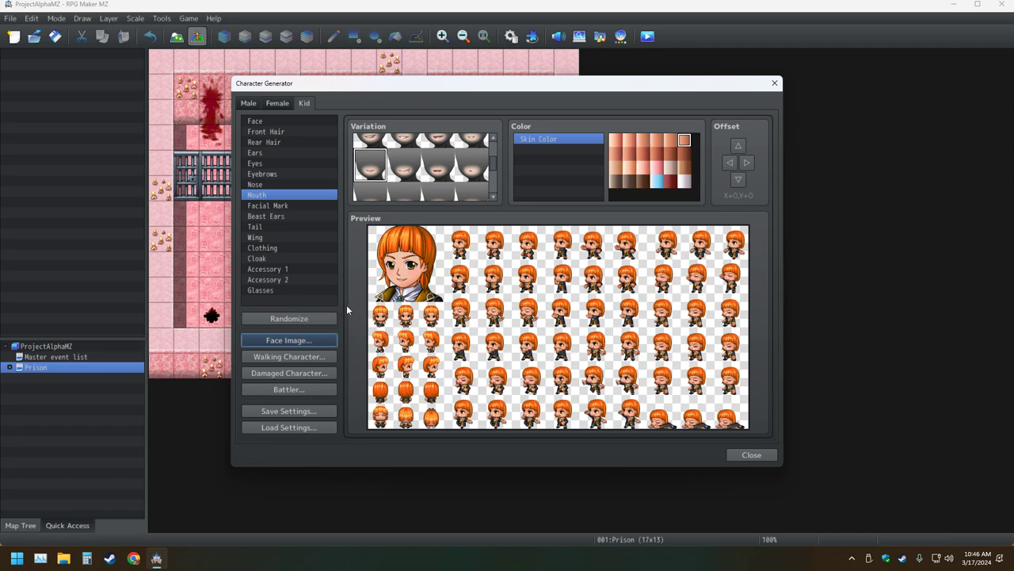
click(775, 84)
click(997, 4)
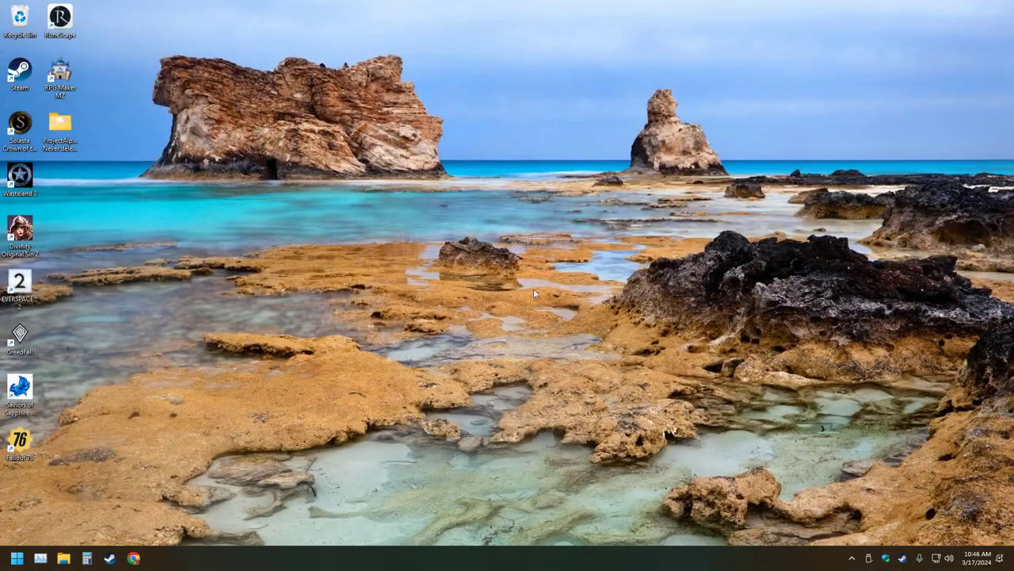
double_click(57, 87)
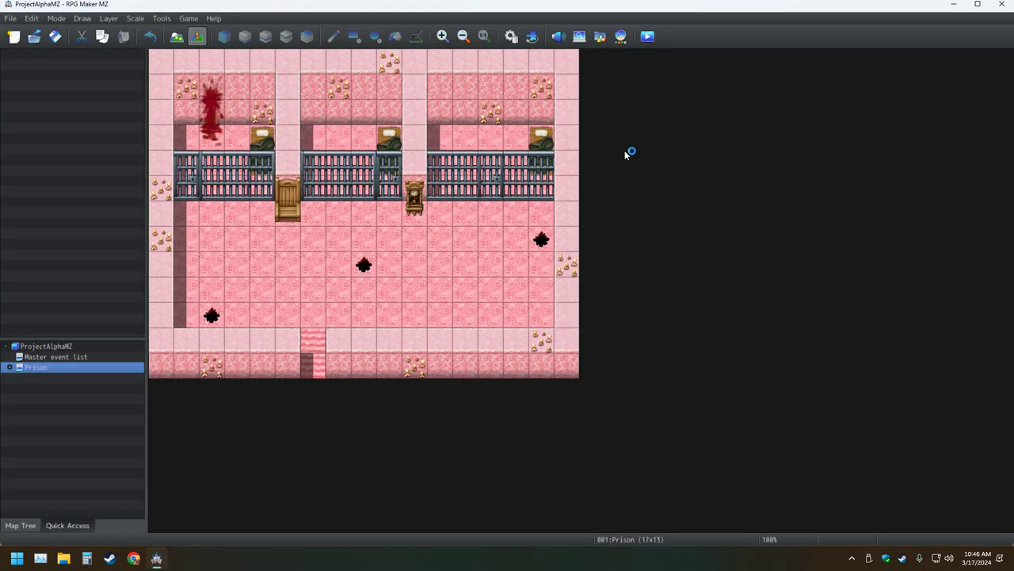
click(649, 40)
click(710, 105)
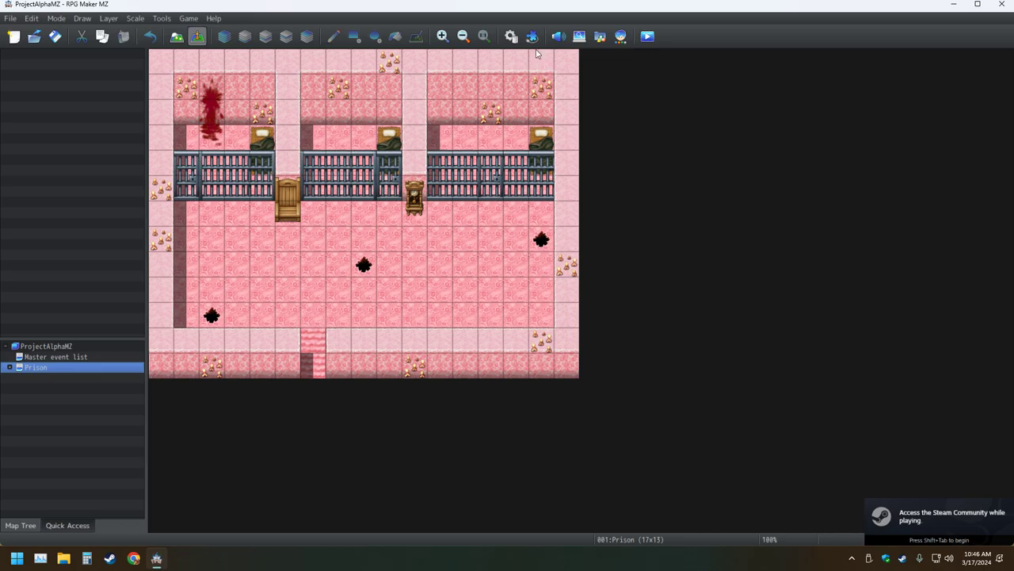
Open the Character Generator and switch it to the kid character type
click(511, 36)
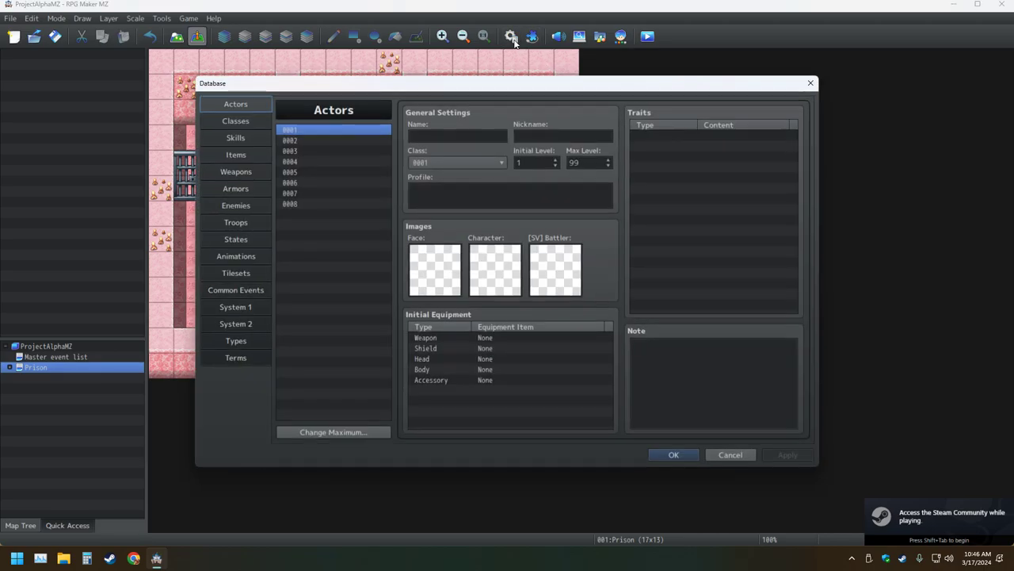
click(810, 83)
click(619, 43)
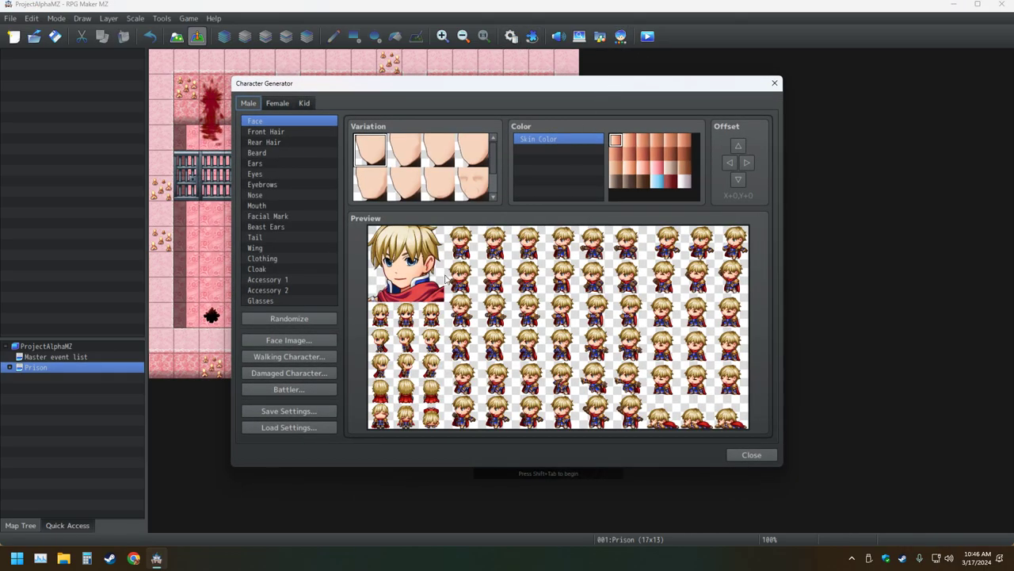
click(305, 104)
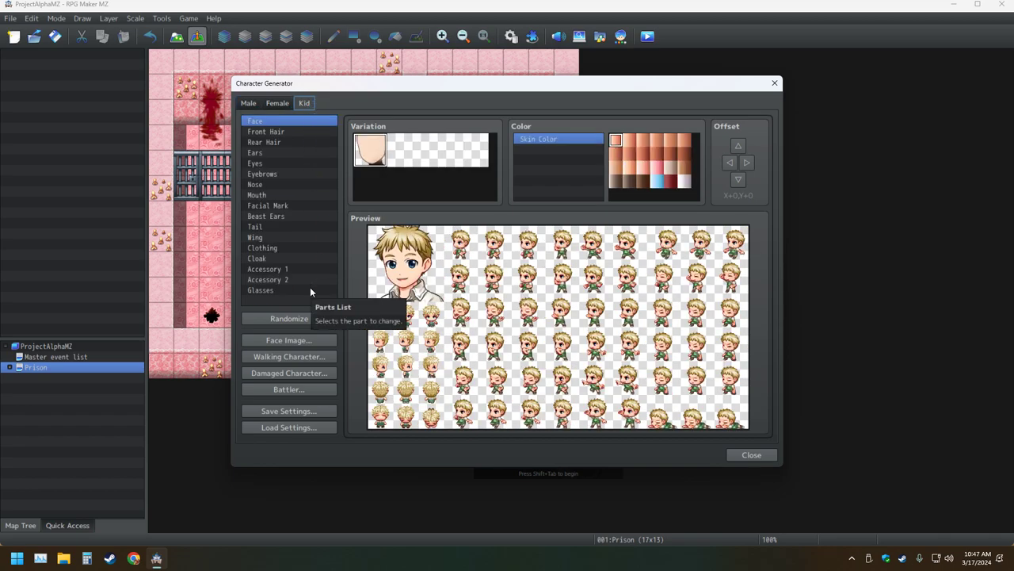
Try several rear hair styles for the kid and choose the fourth variation in the first row
click(291, 131)
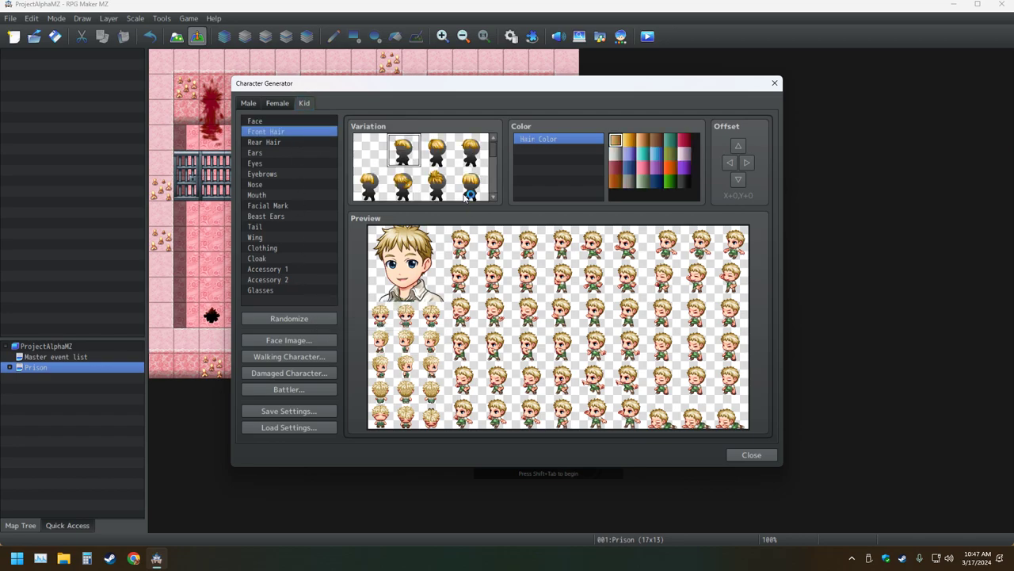
click(279, 143)
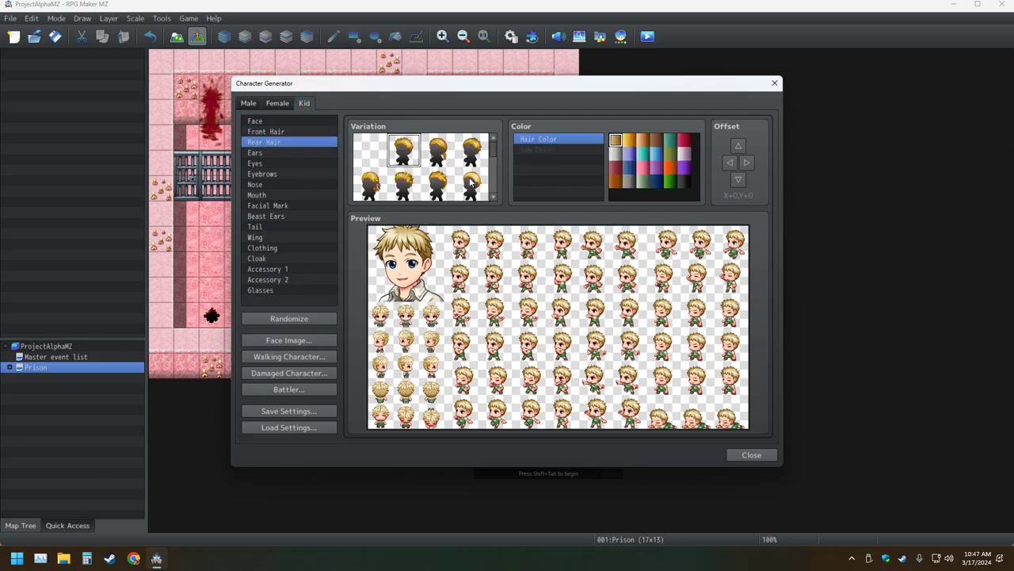
scroll(471, 182, down, 1)
click(441, 176)
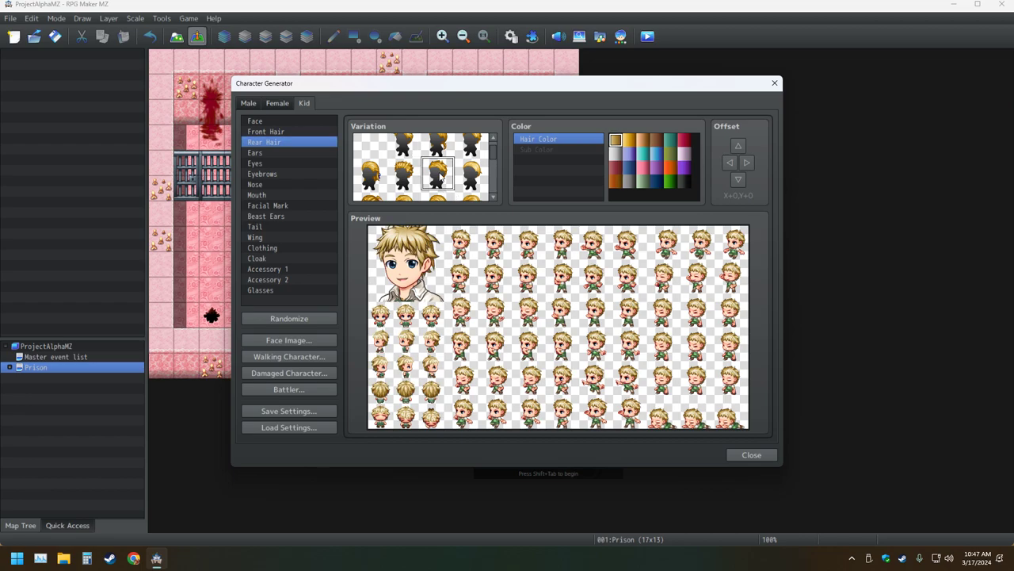
click(474, 174)
click(410, 176)
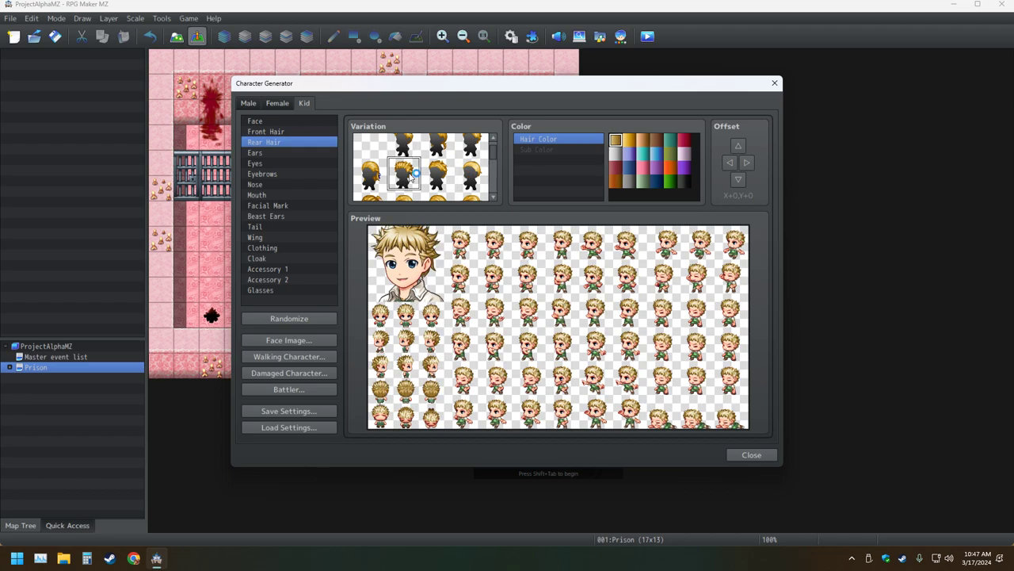
scroll(443, 163, up, 1)
click(472, 145)
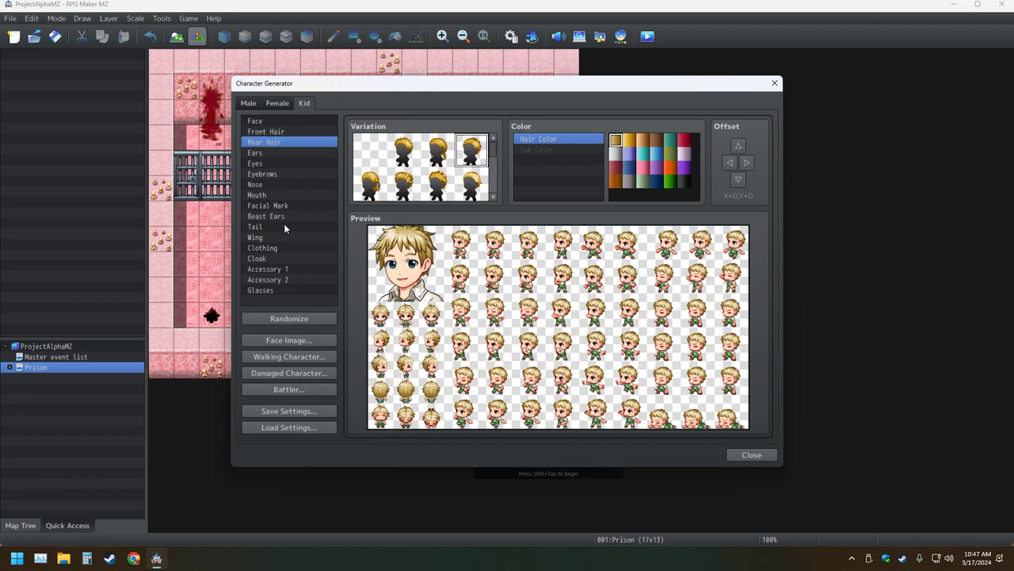
Import the Main Char sheet into the face image window with the blond kid's face in the fourth slot, and close the window
click(296, 344)
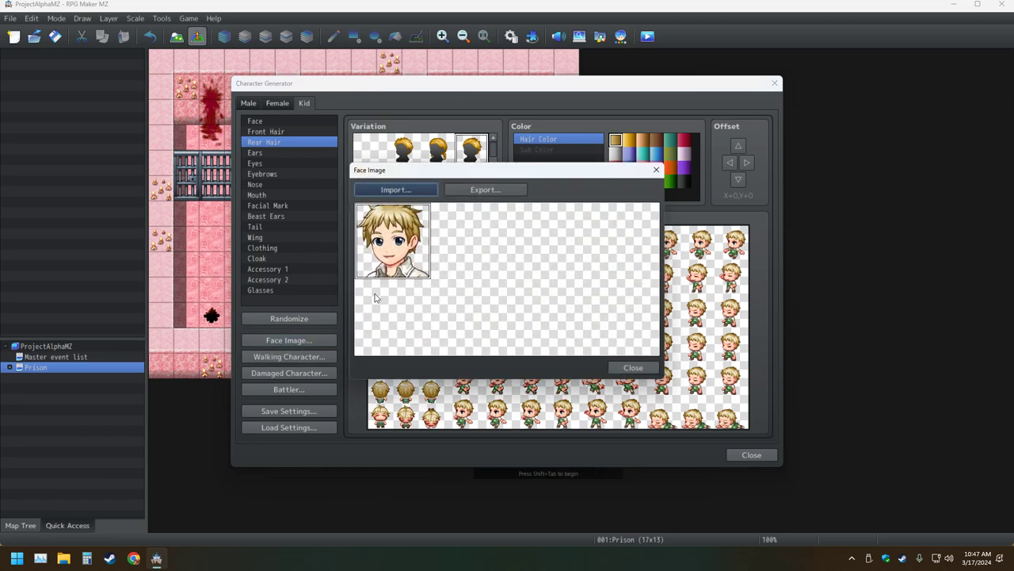
click(418, 194)
double_click(470, 266)
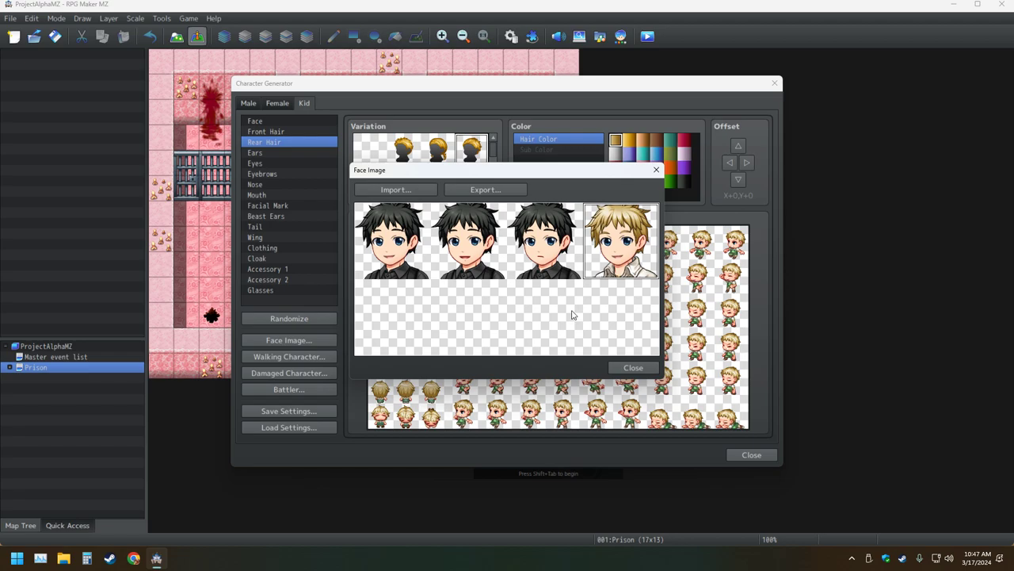
click(656, 169)
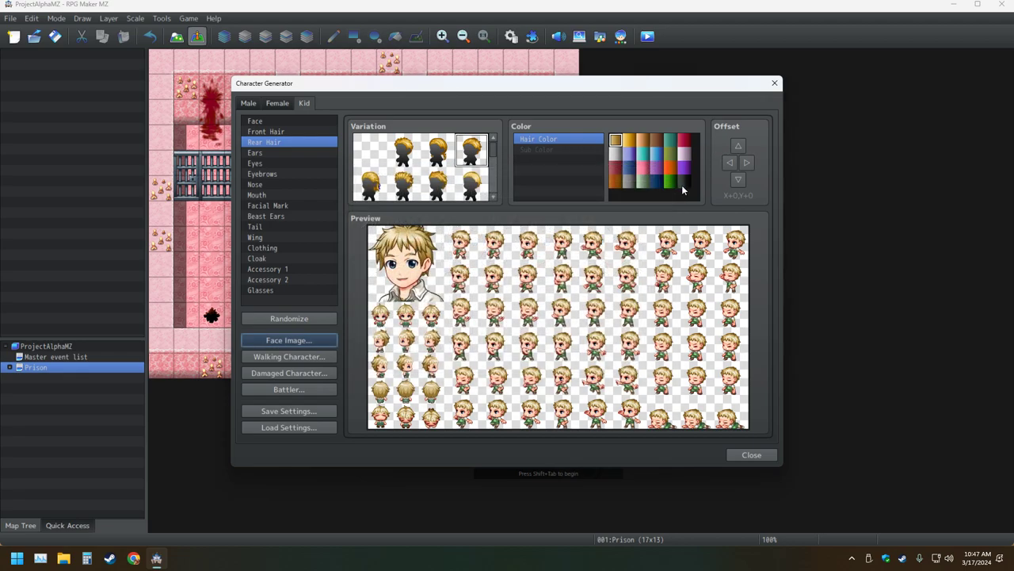
Set the kid's hair color to black and compare the face with the others in the face image sheet
click(683, 182)
click(290, 130)
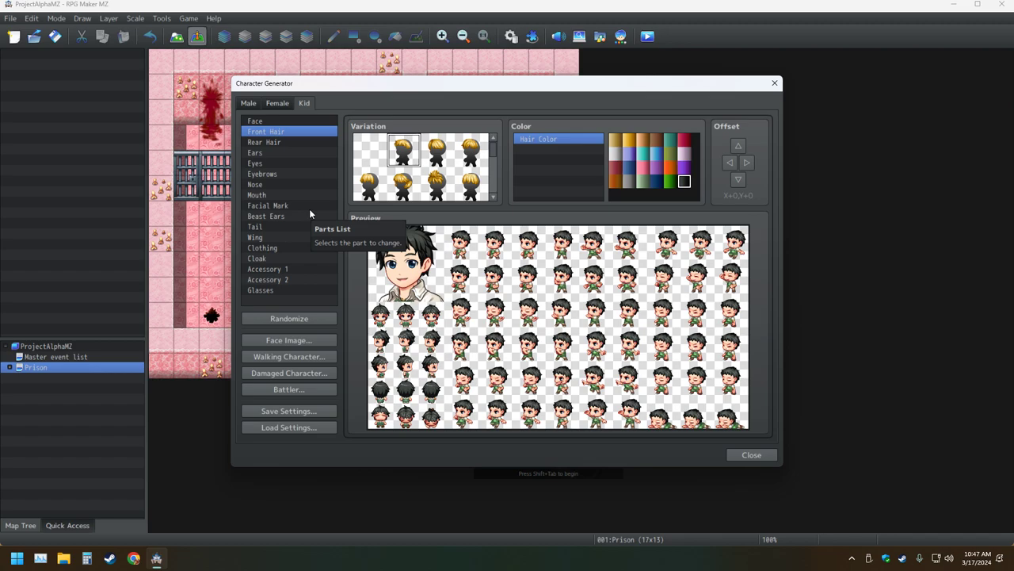
click(303, 339)
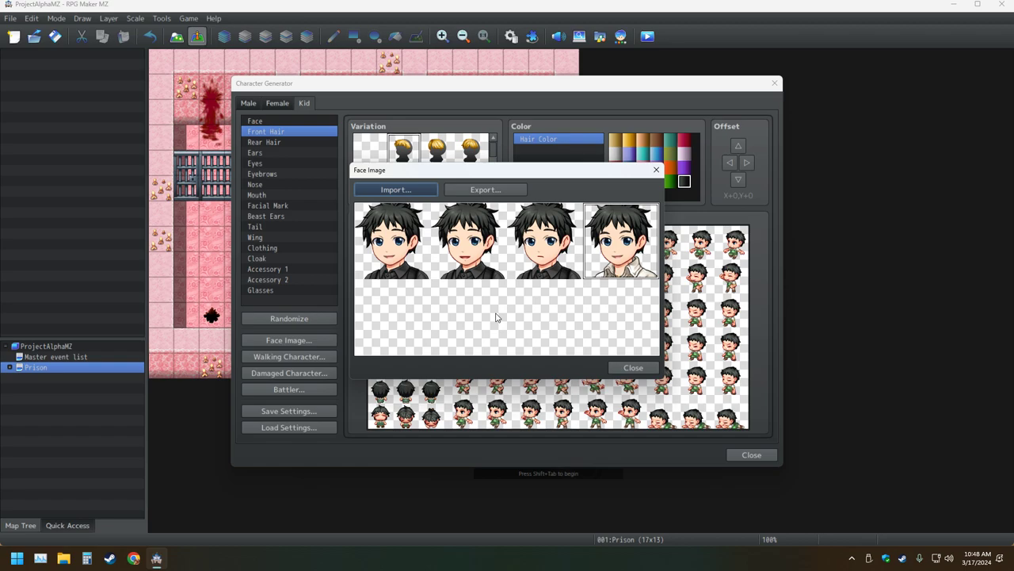
drag(496, 317, 462, 253)
drag(629, 255, 627, 254)
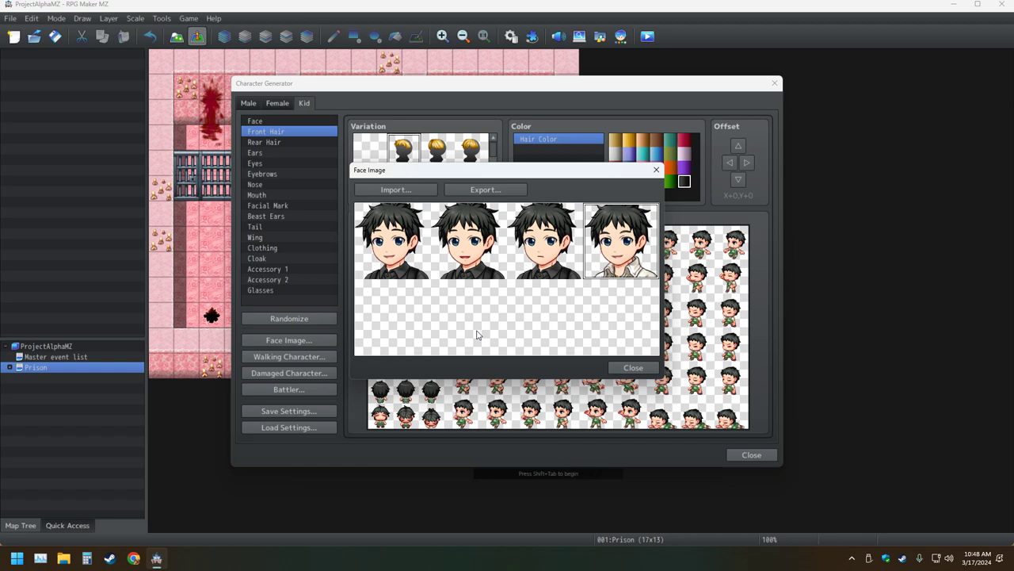
click(656, 170)
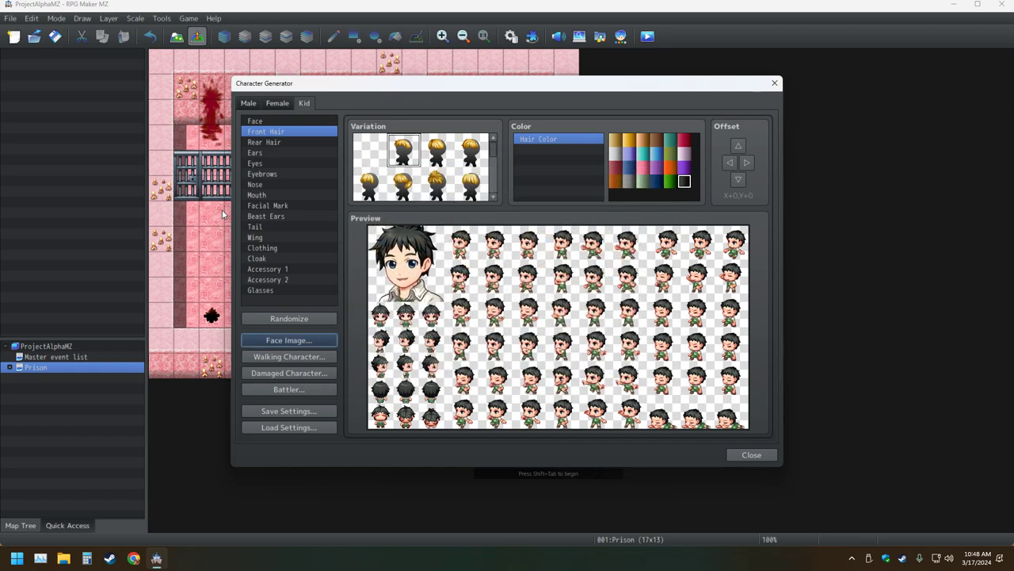
Give the kid the first outfit in the second-to-last clothing row and set Main Color, Sub Color 1 and Sub Color 2 to black
click(259, 248)
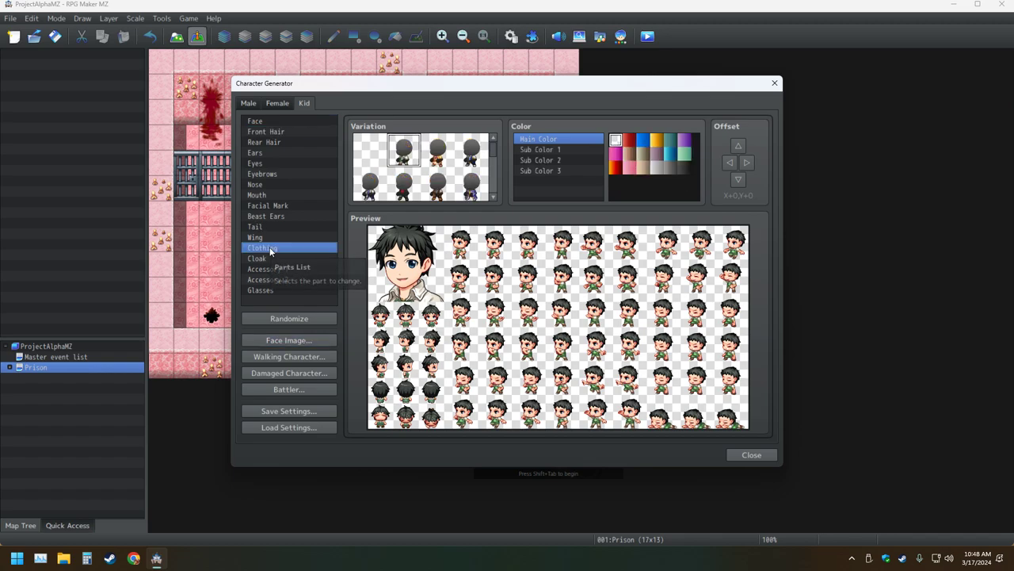
scroll(375, 185, down, 3)
click(370, 161)
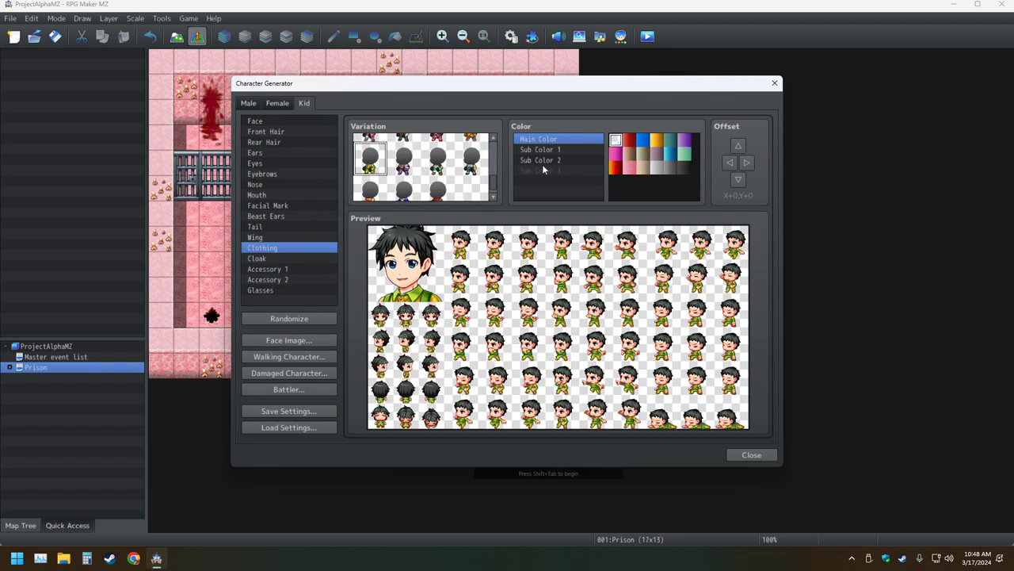
click(685, 169)
click(543, 149)
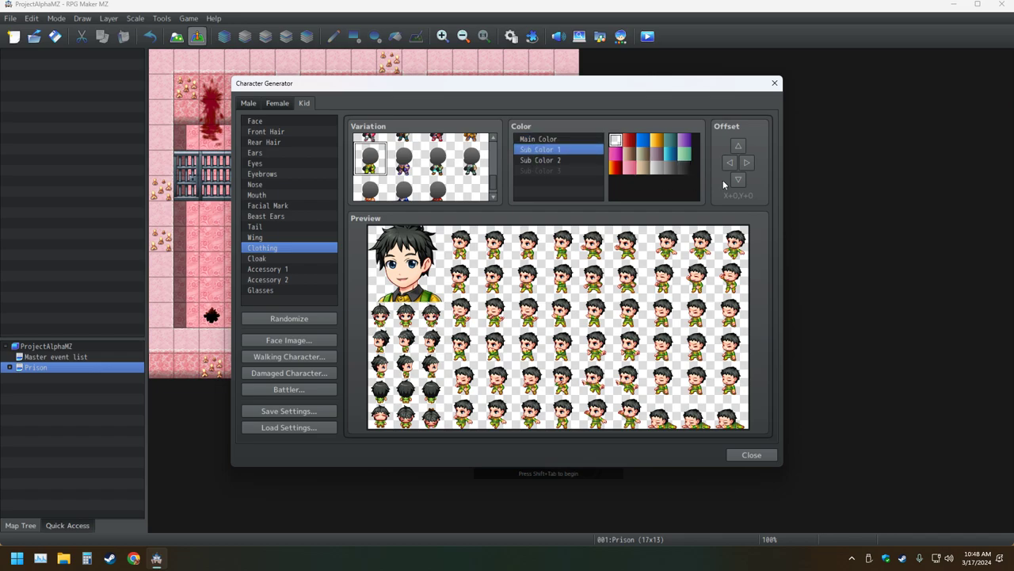
click(684, 168)
click(565, 159)
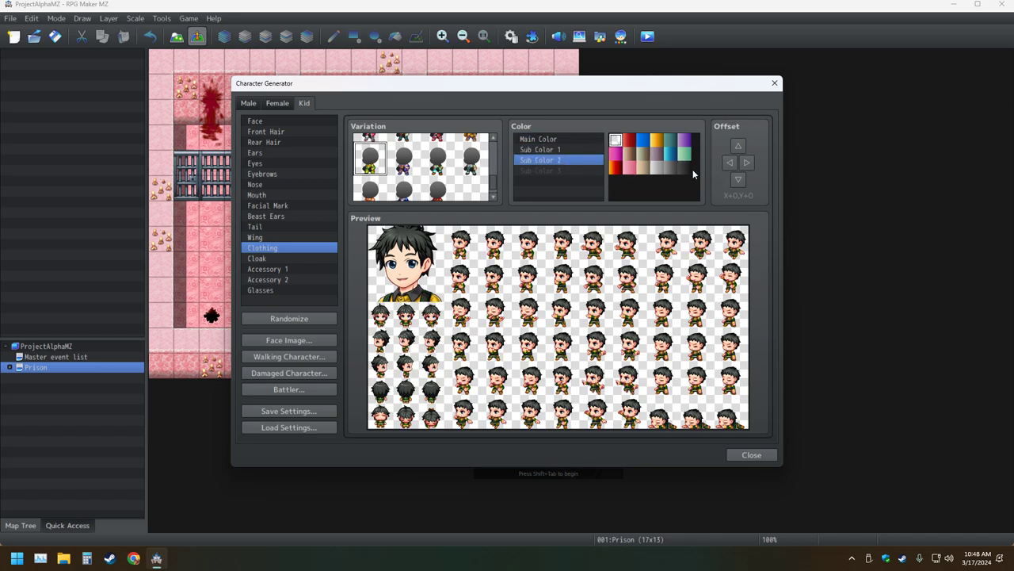
click(689, 168)
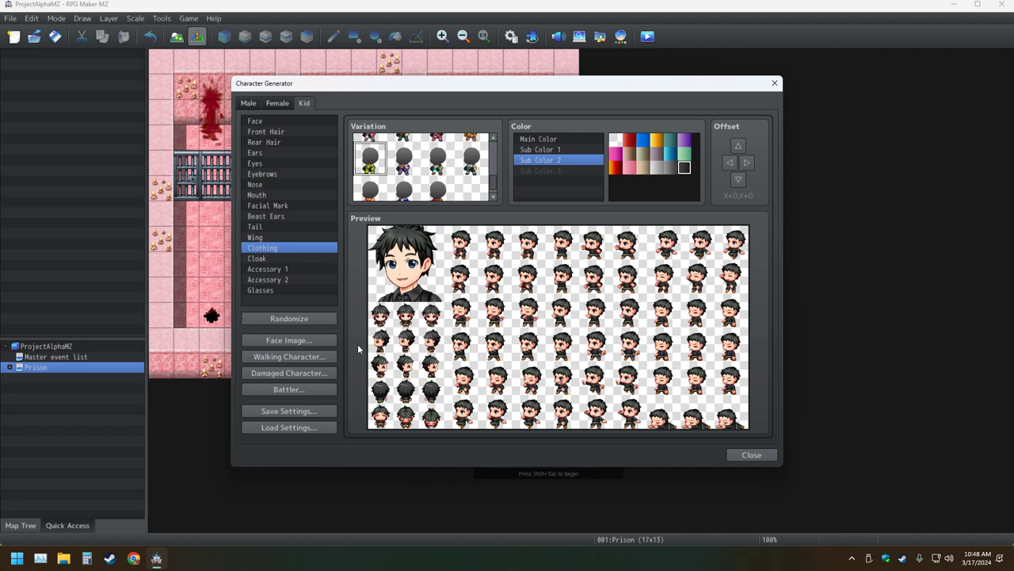
click(294, 411)
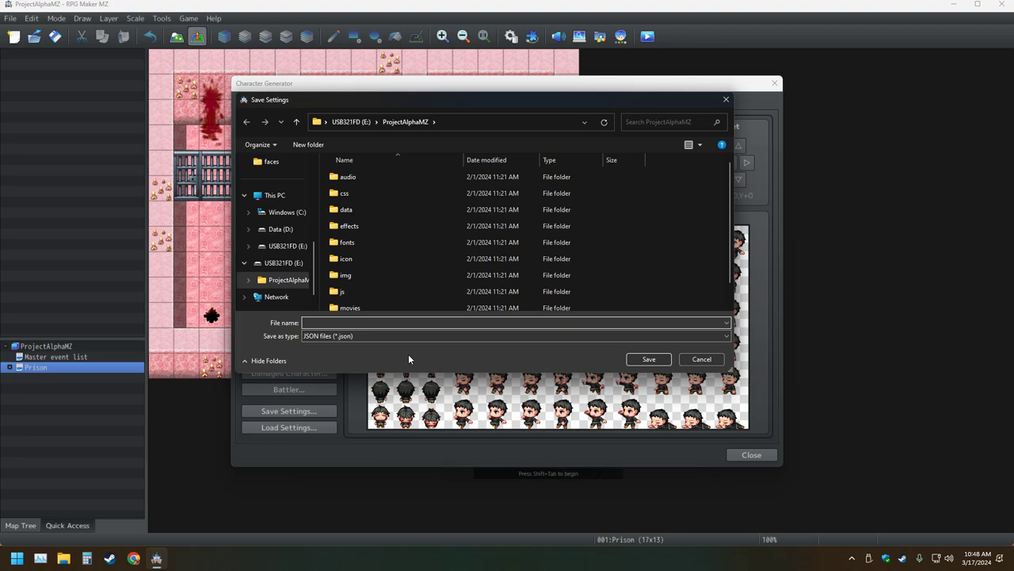
scroll(407, 273, down, 1)
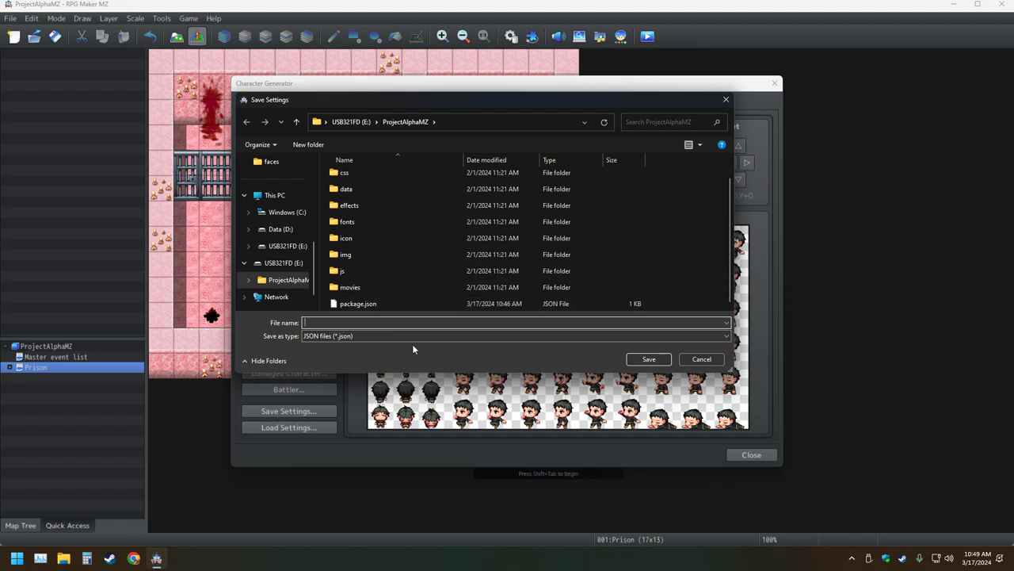
click(709, 361)
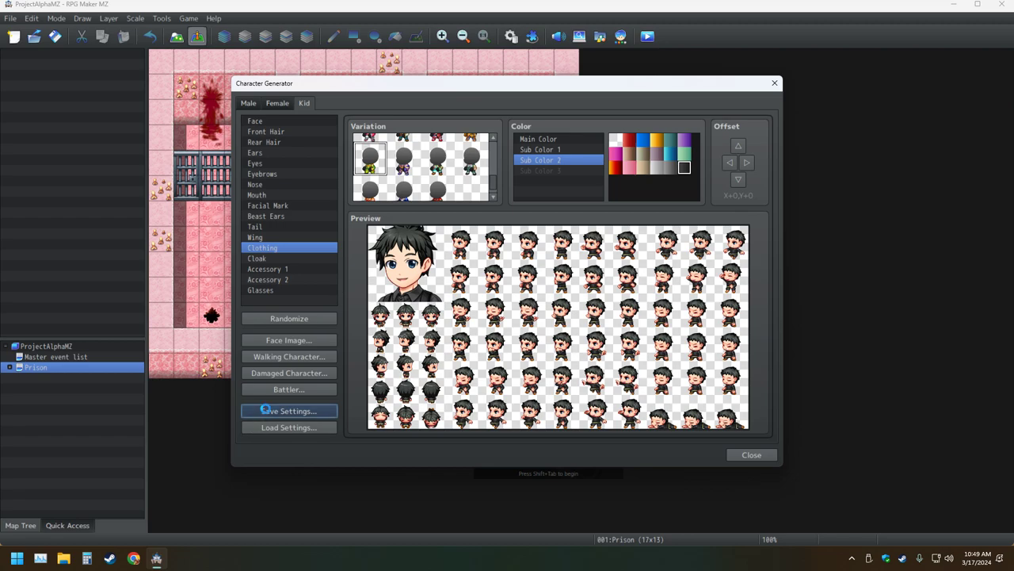
Start saving the character settings and create a folder named Saved Character Files in the ProjectAlphaMZ folder
click(266, 410)
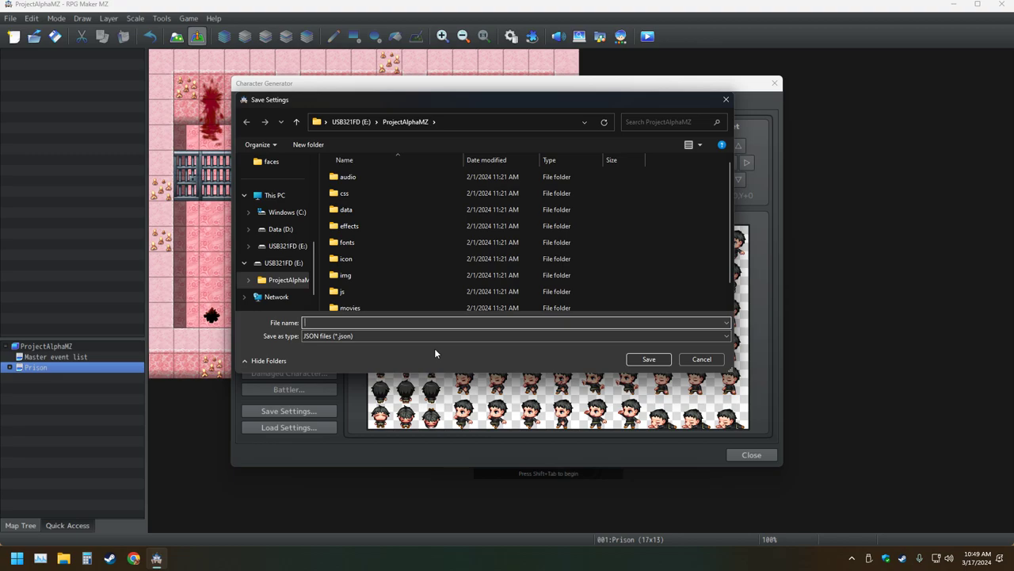
scroll(401, 250, down, 1)
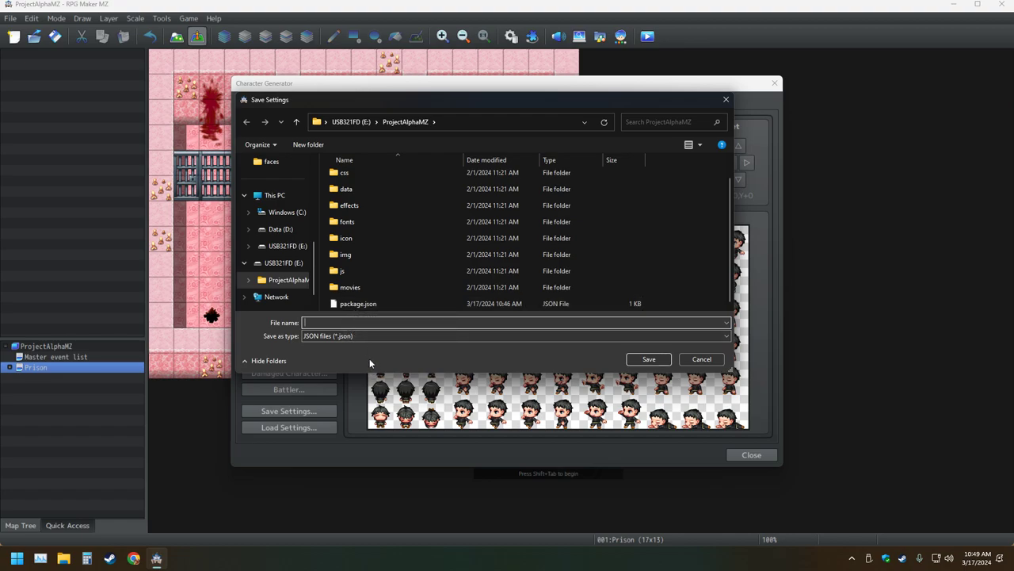
right_click(368, 298)
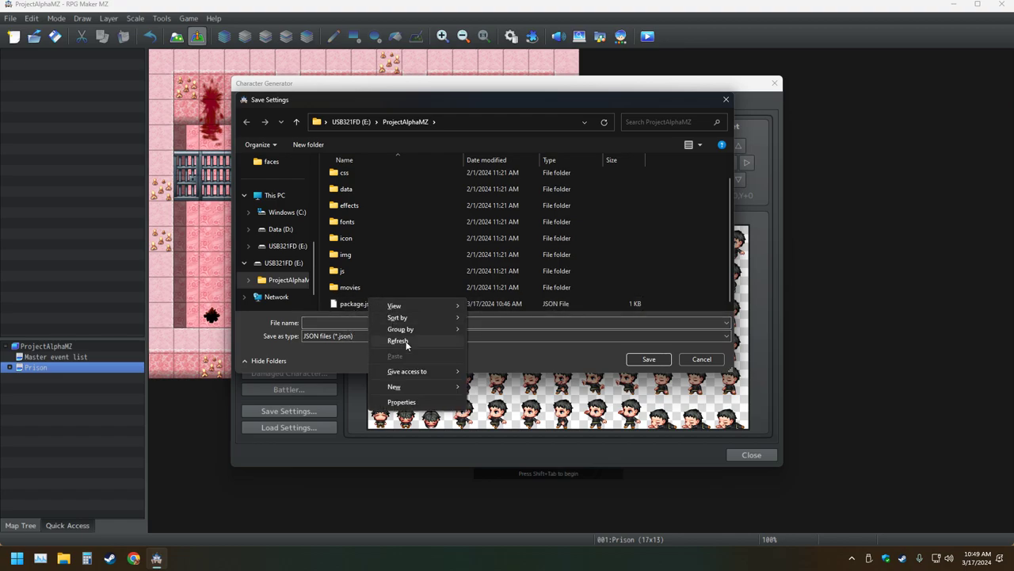
mouse_move(406, 391)
click(489, 387)
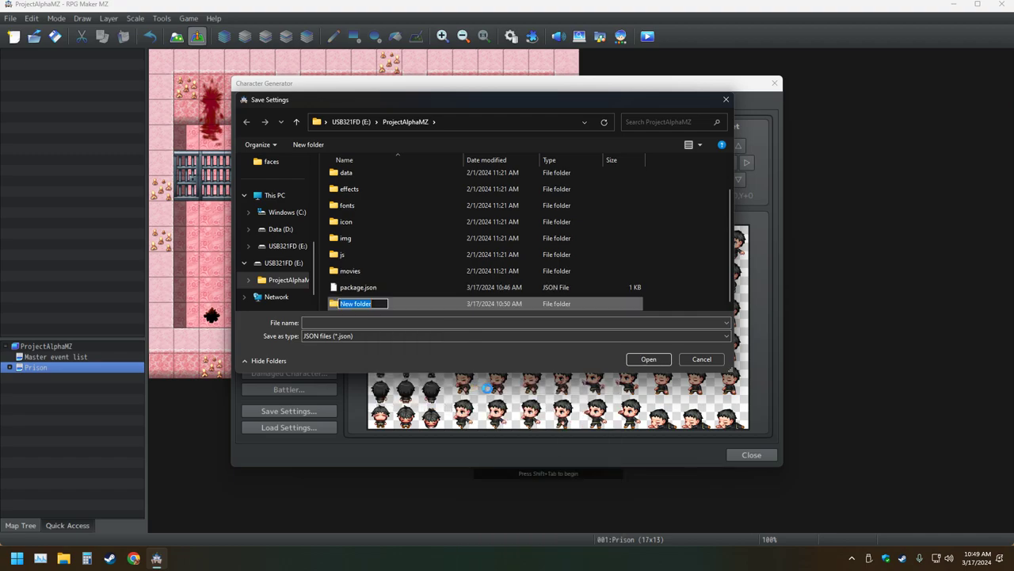
double_click(376, 303)
click(376, 303)
double_click(377, 304)
click(377, 304)
double_click(377, 304)
key(ctrl+a)
text(Saved Character Files)
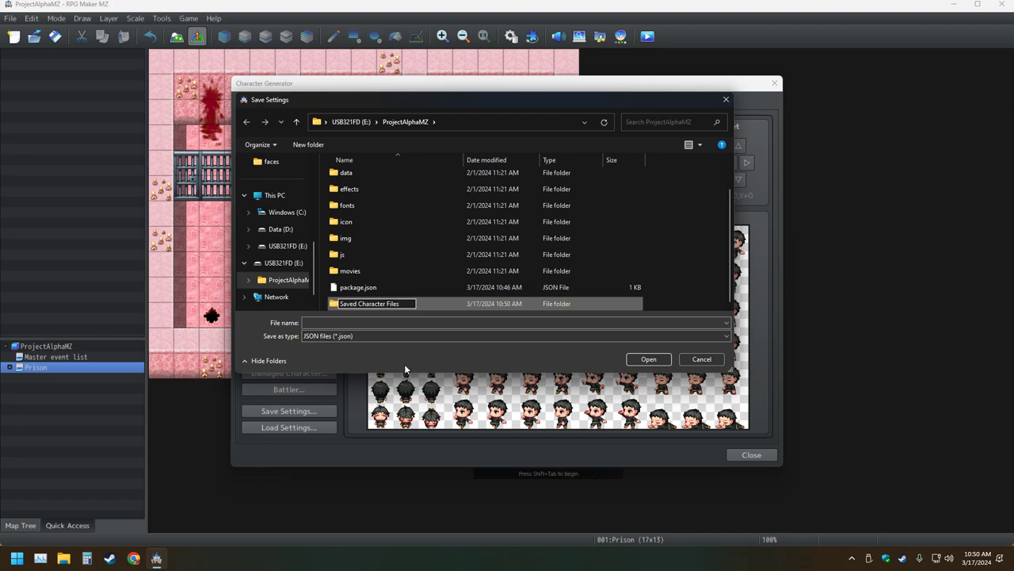
Name the new folder Saved Character Files and save the character's settings in it as Main Character
key(Return)
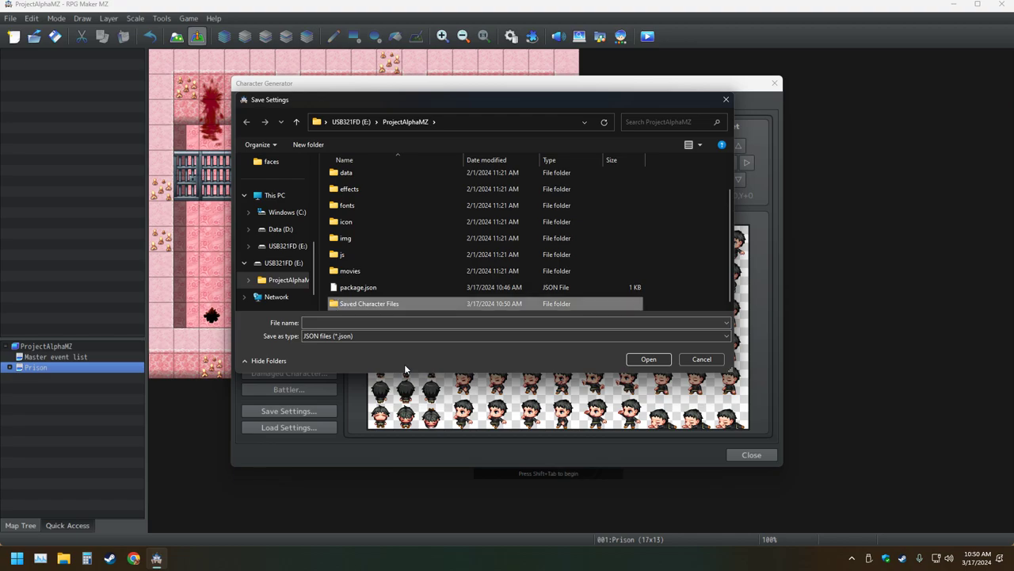
double_click(339, 306)
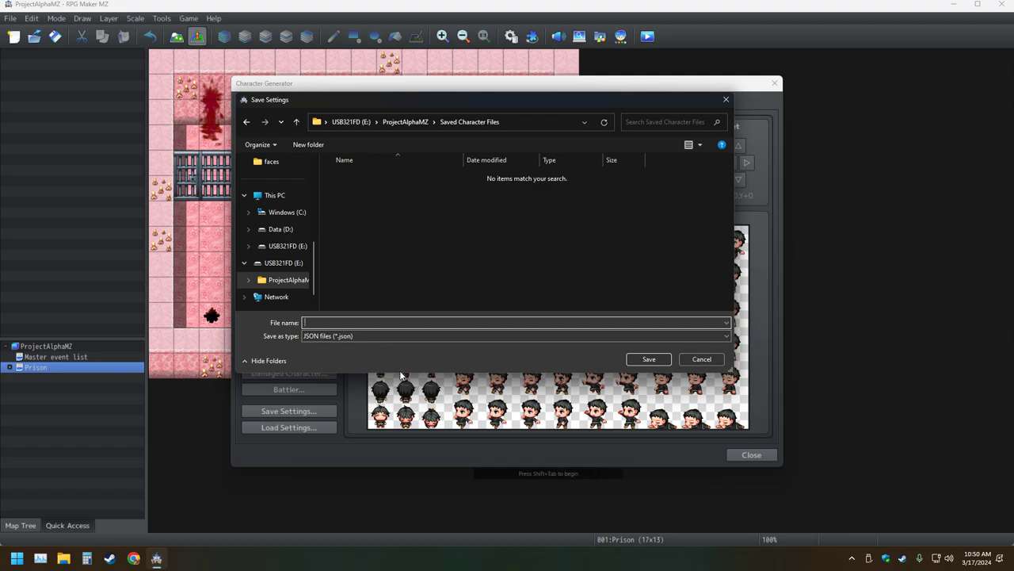
text(Main Character)
key(Return)
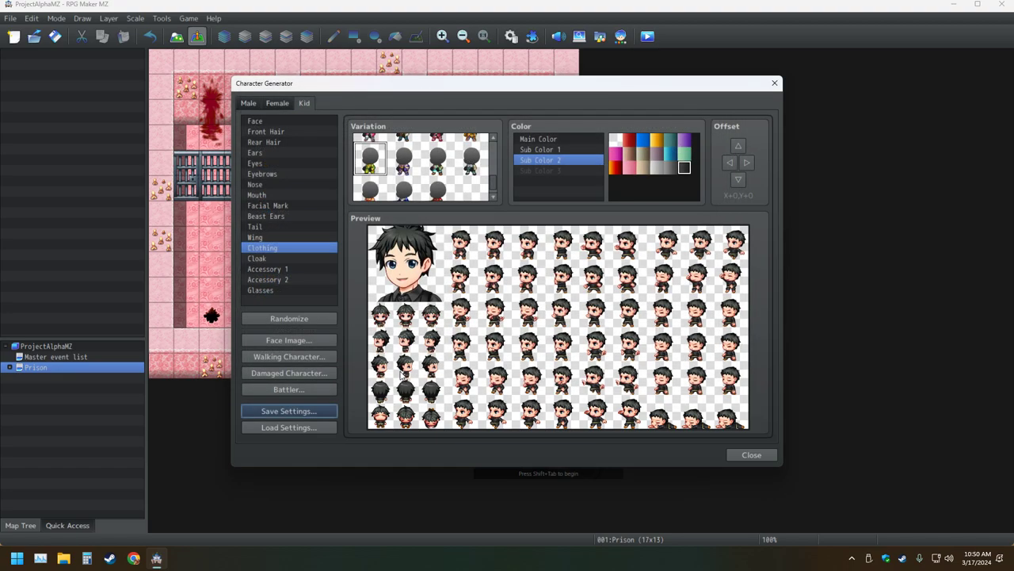
Randomize the character several times and restore it each time by loading the Main Character settings file
click(313, 317)
click(285, 428)
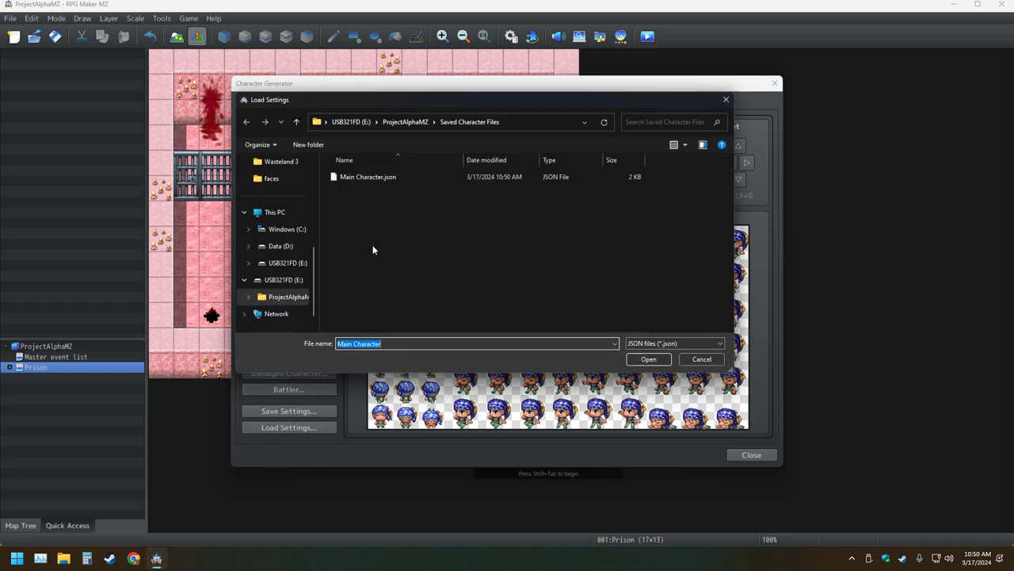
double_click(366, 177)
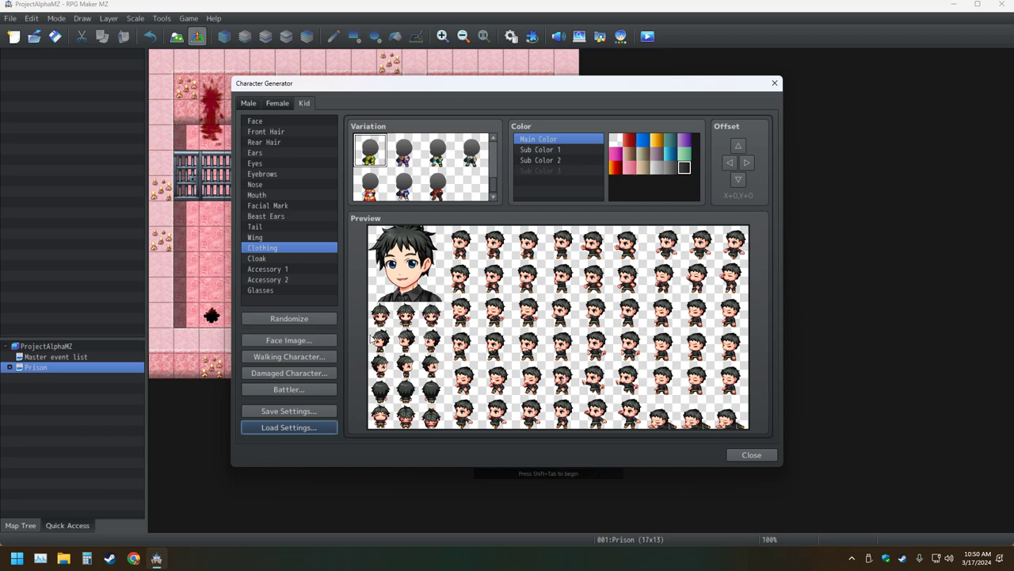
click(317, 318)
click(317, 318)
click(317, 318)
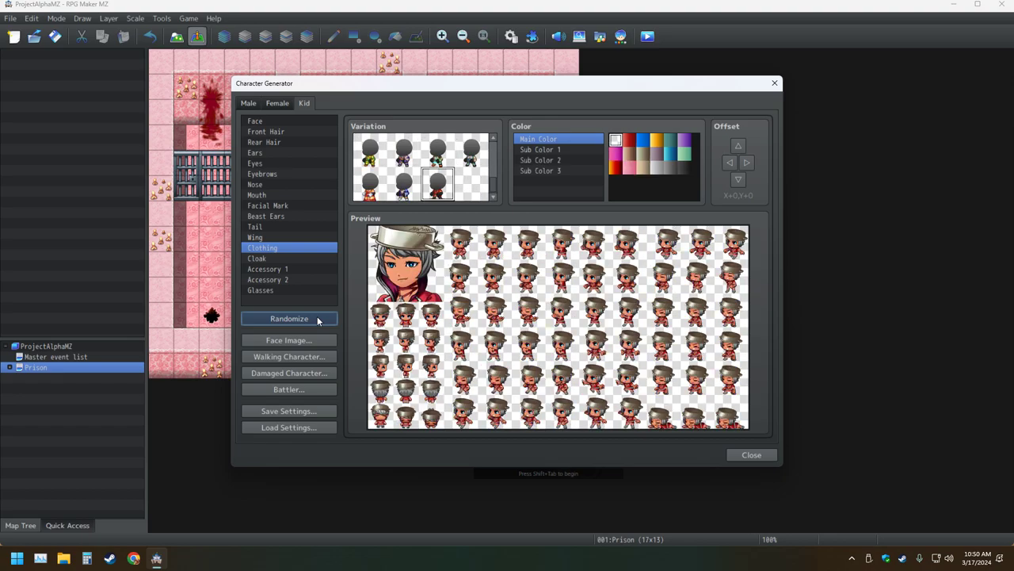
click(317, 318)
click(310, 428)
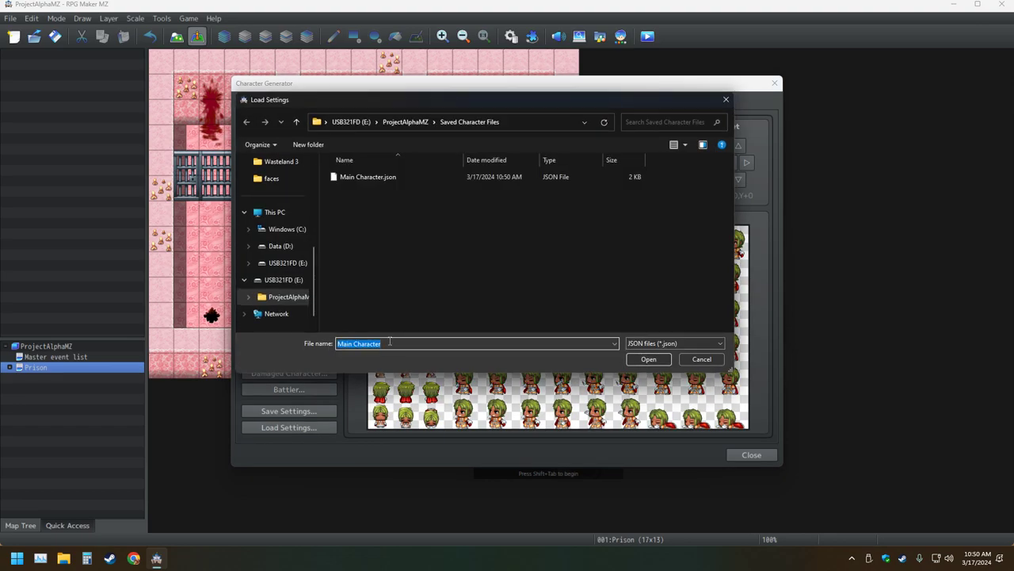
click(648, 359)
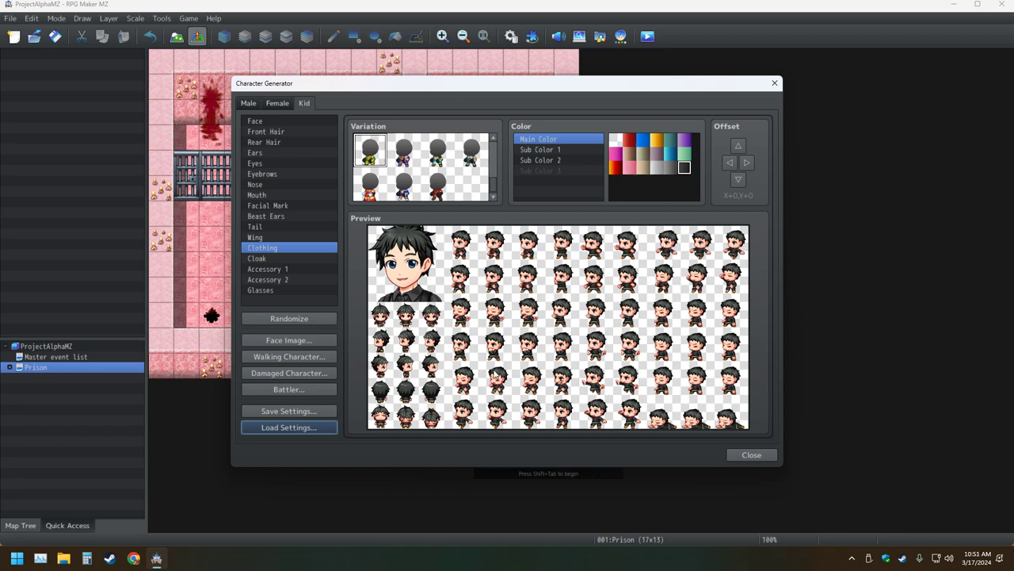
click(311, 428)
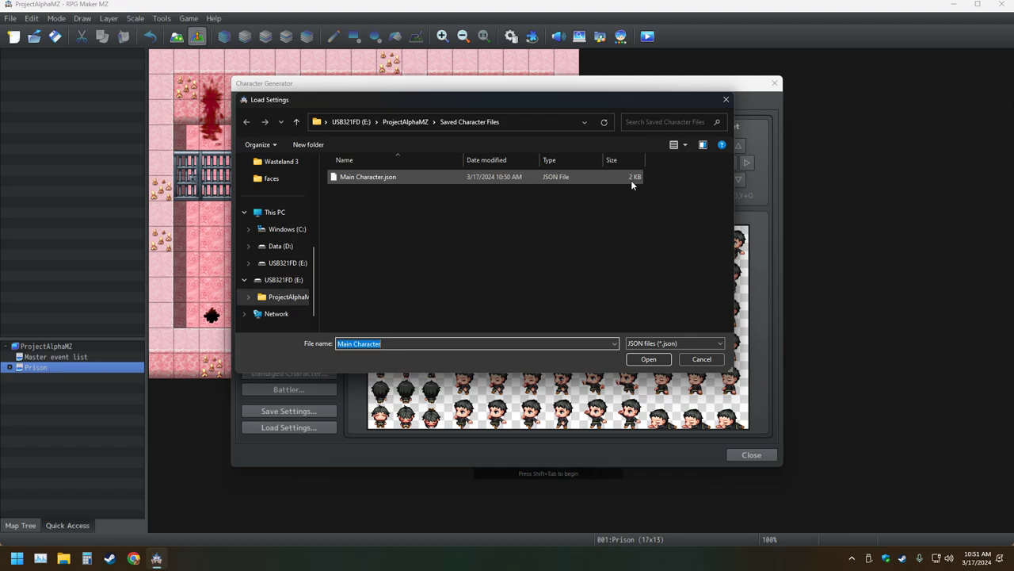
click(702, 358)
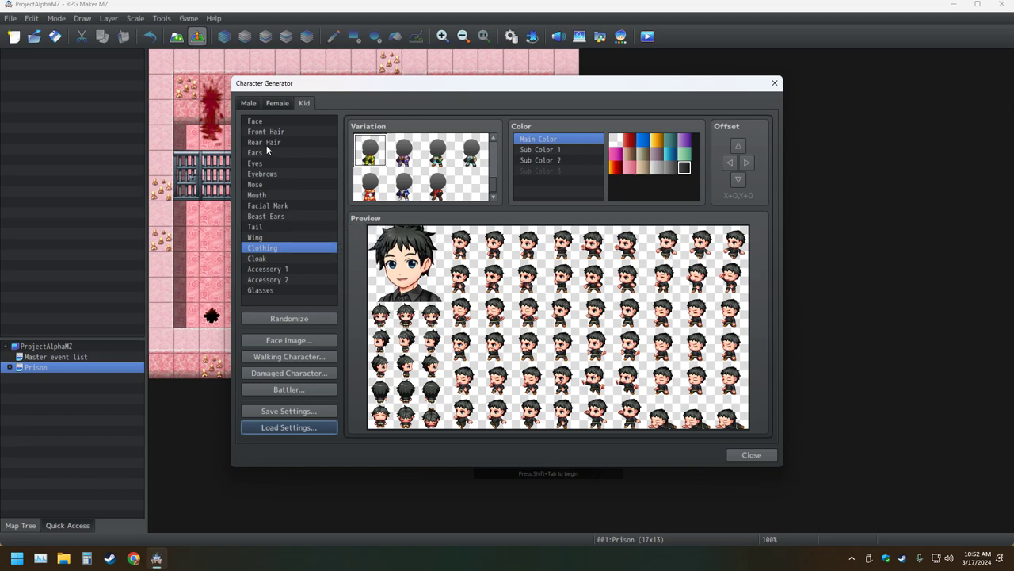
Change the eyebrows to a stern, slanted variation and preview the face in the third and fourth slots of the face sheet
click(280, 174)
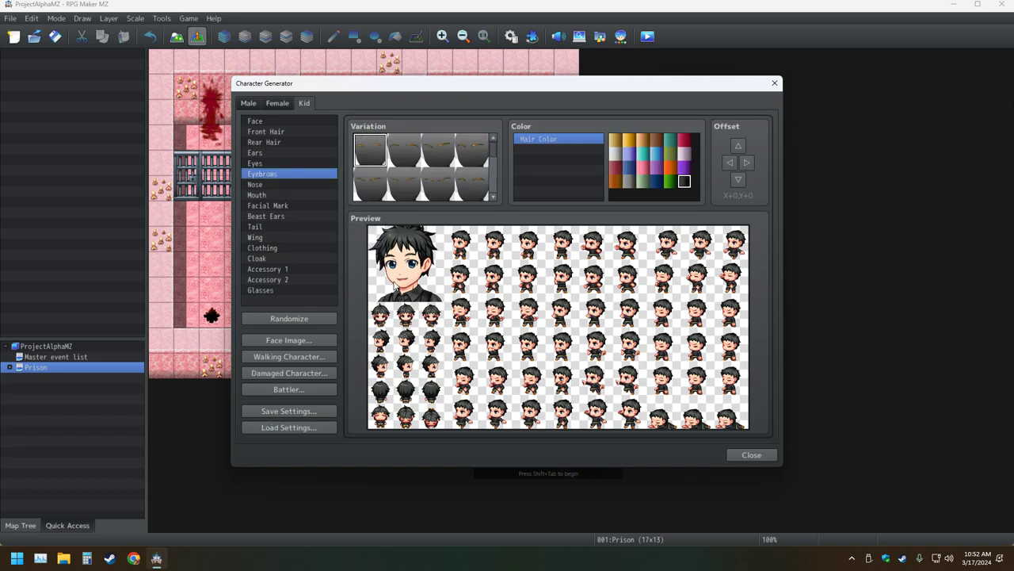
click(438, 160)
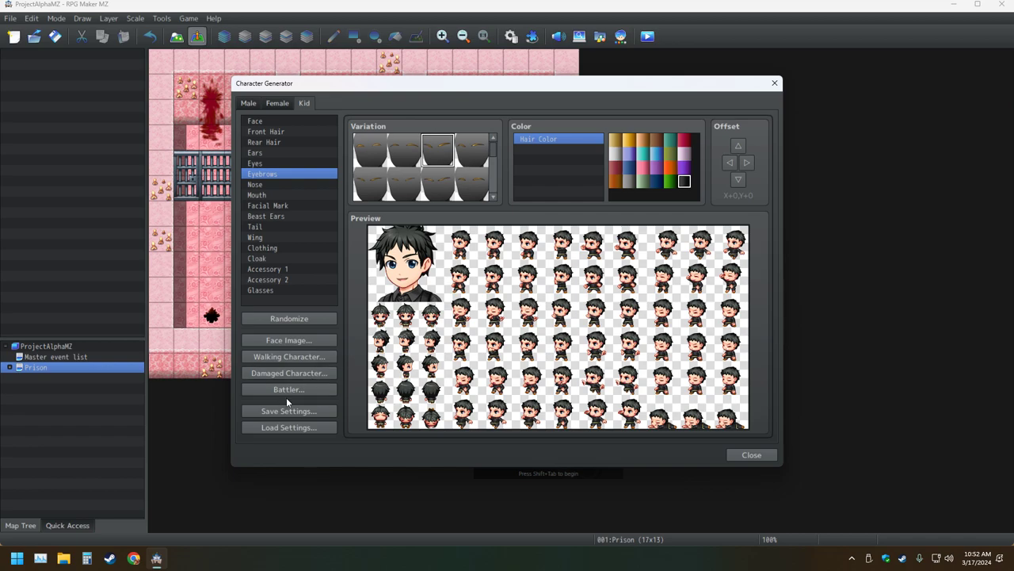
click(293, 341)
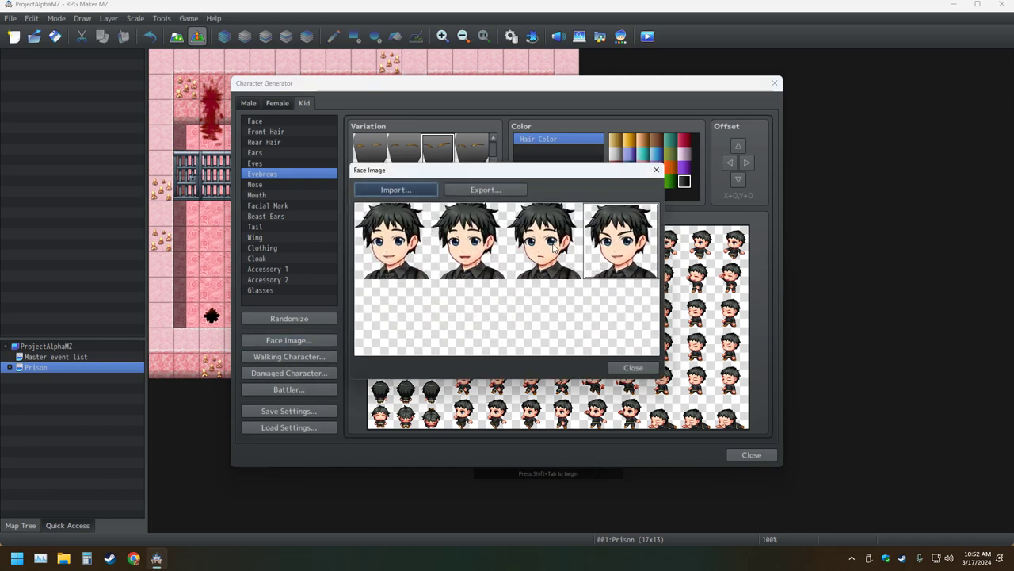
click(549, 274)
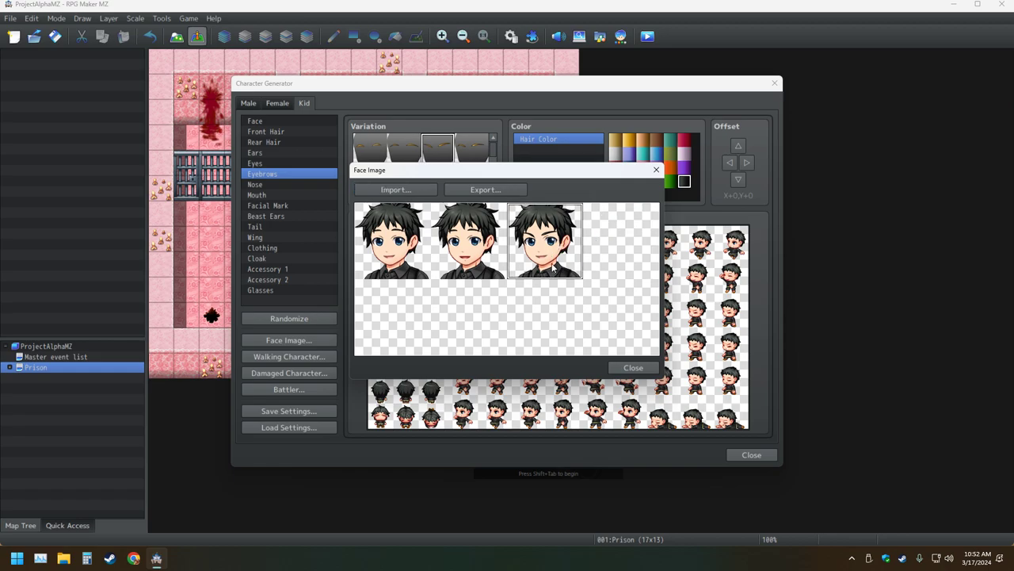
click(634, 270)
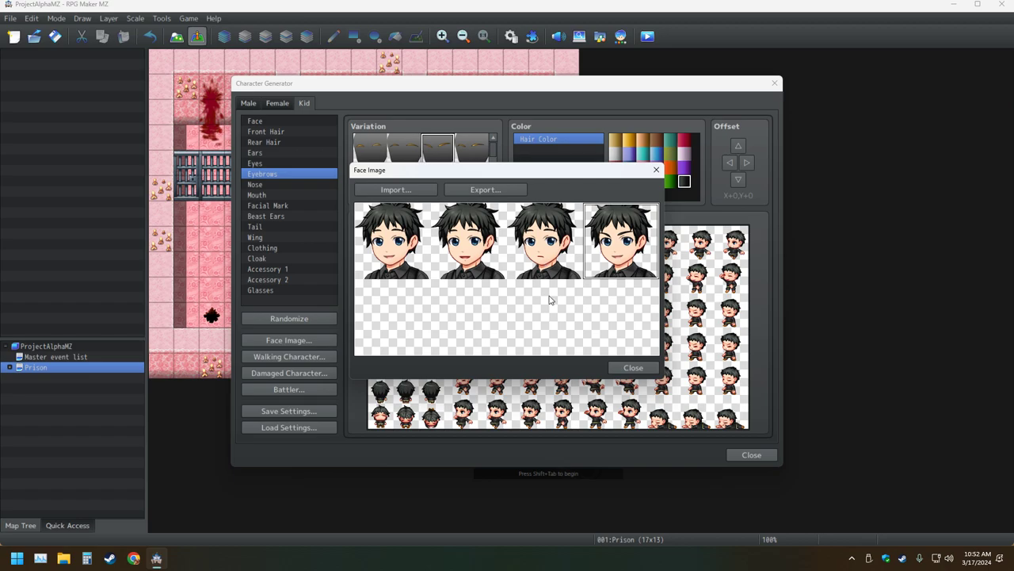
click(656, 169)
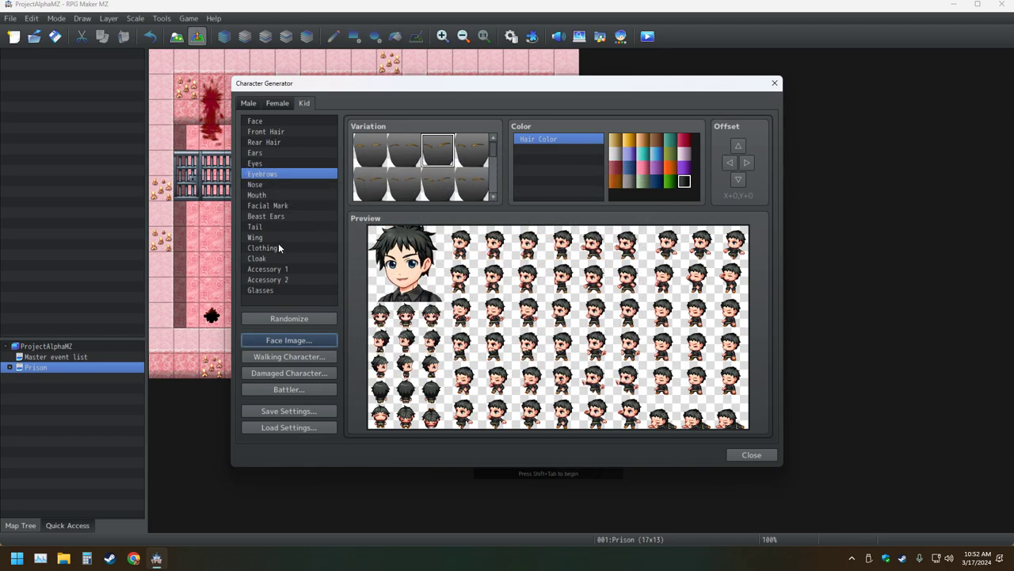
Compare several mouth variations and give the face the small frowning mouth
click(273, 195)
scroll(395, 187, down, 3)
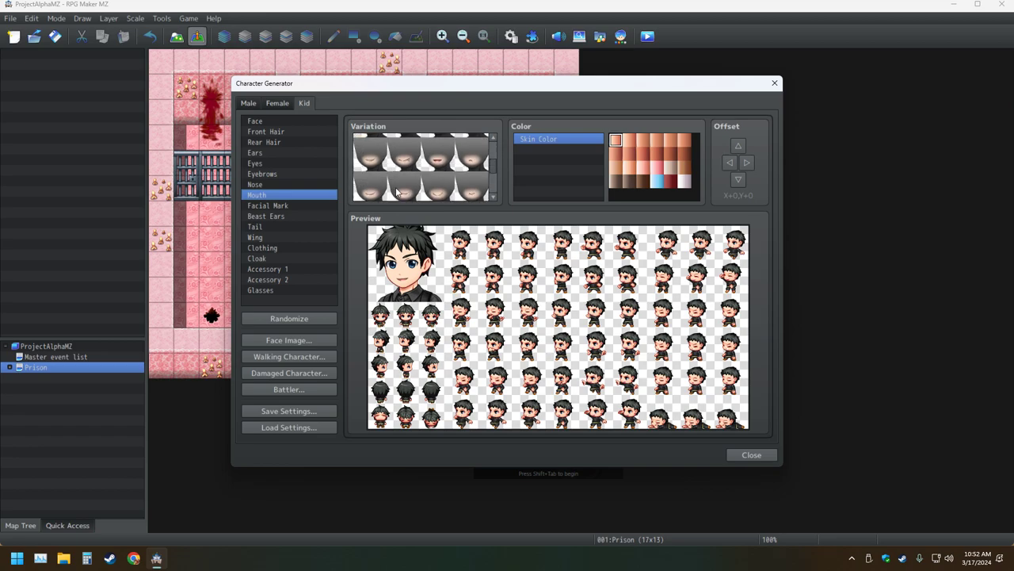
click(382, 157)
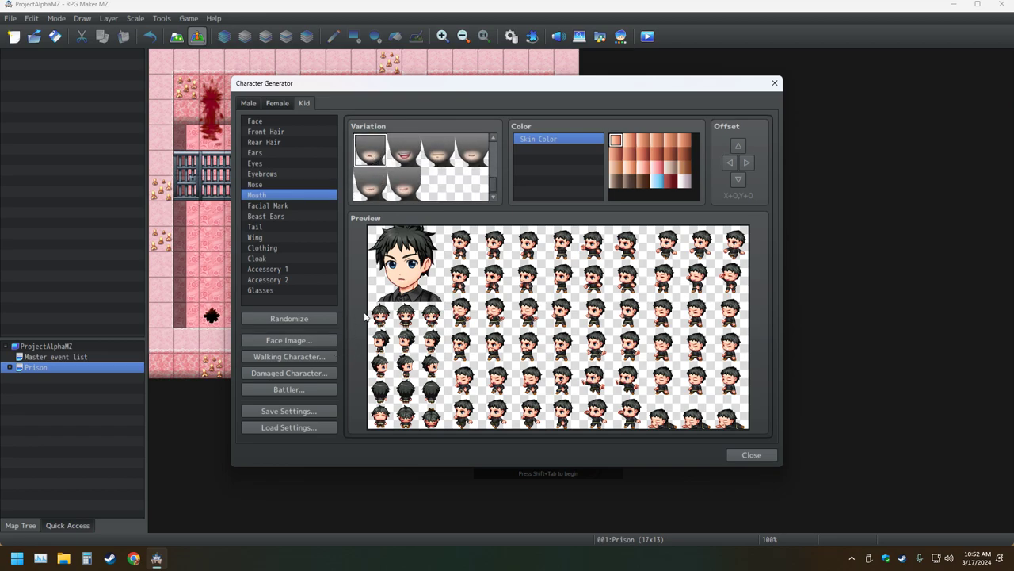
click(370, 184)
scroll(452, 188, down, 1)
scroll(451, 188, down, 1)
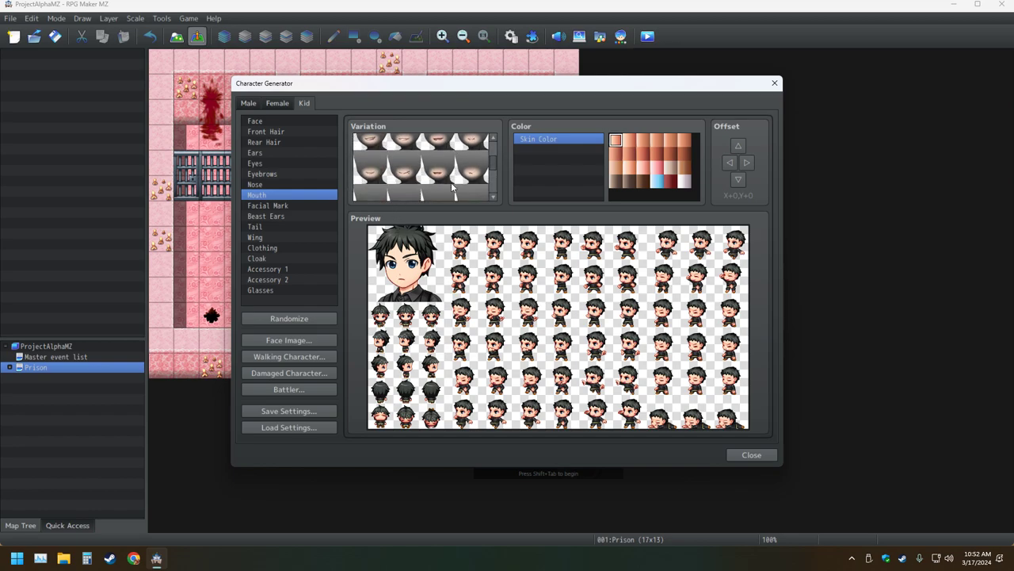
click(481, 174)
scroll(428, 186, down, 2)
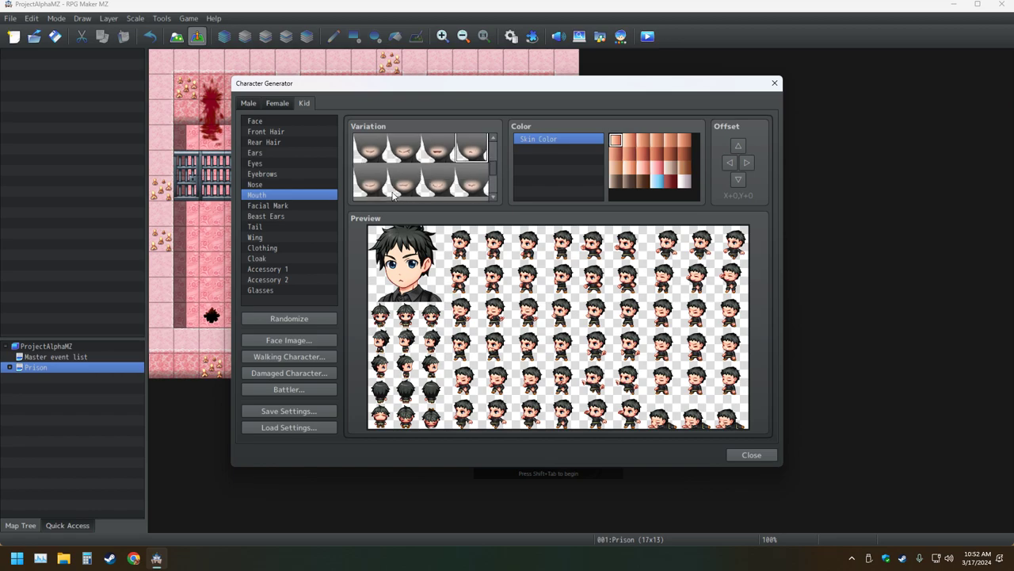
click(382, 191)
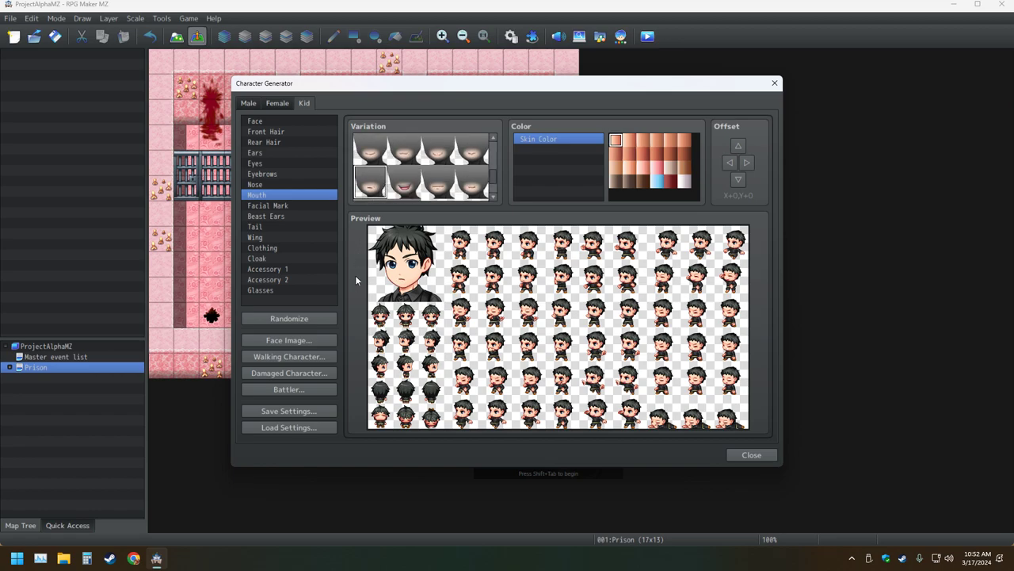
Place the stern face in the third slot of the face sheet and export it over the existing Main Char.png
click(289, 341)
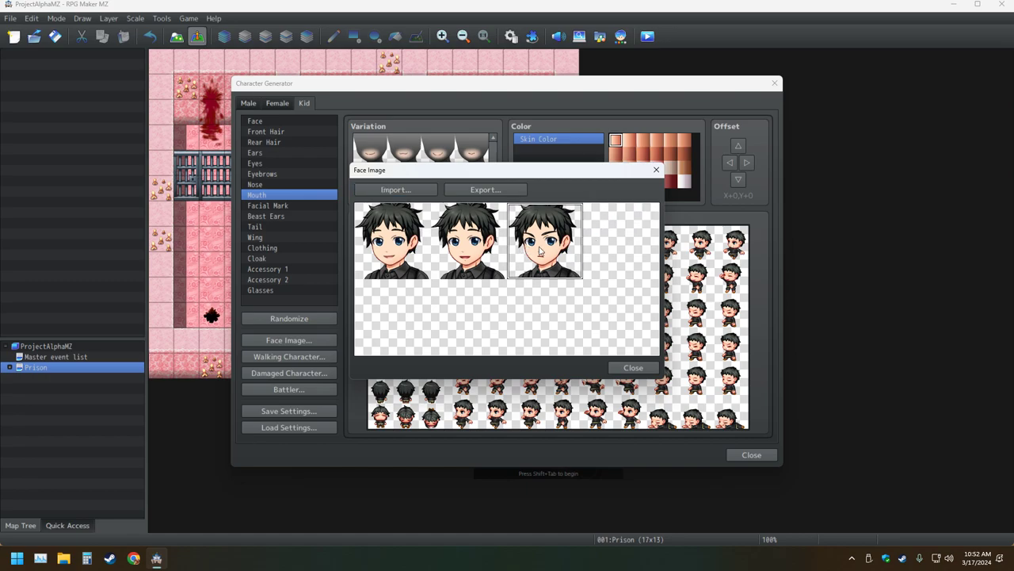
click(485, 189)
double_click(473, 263)
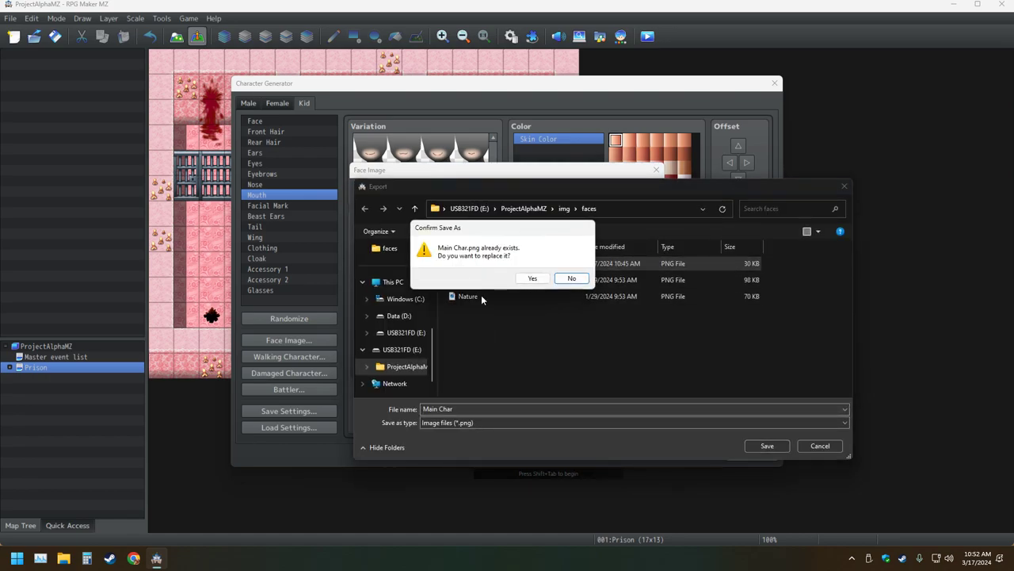
click(538, 283)
Move the current face to the fourth slot and import the updated Main Char face sheet
click(599, 252)
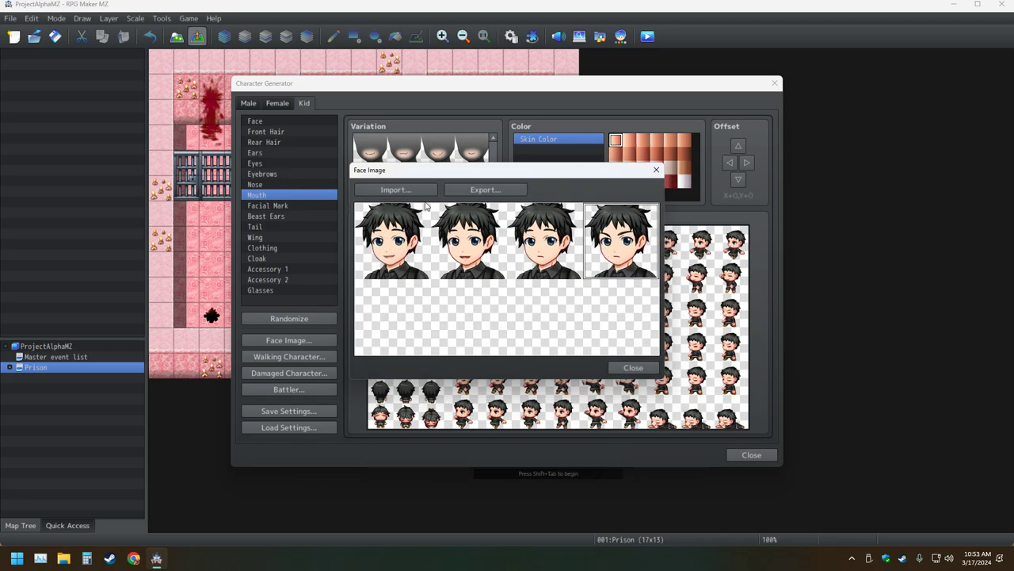
click(395, 190)
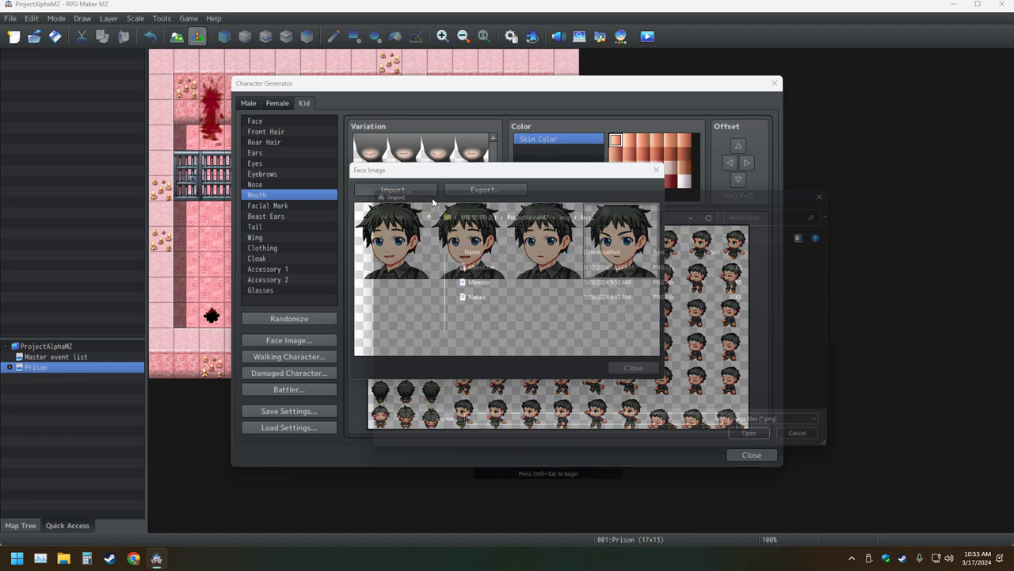
click(489, 266)
double_click(489, 266)
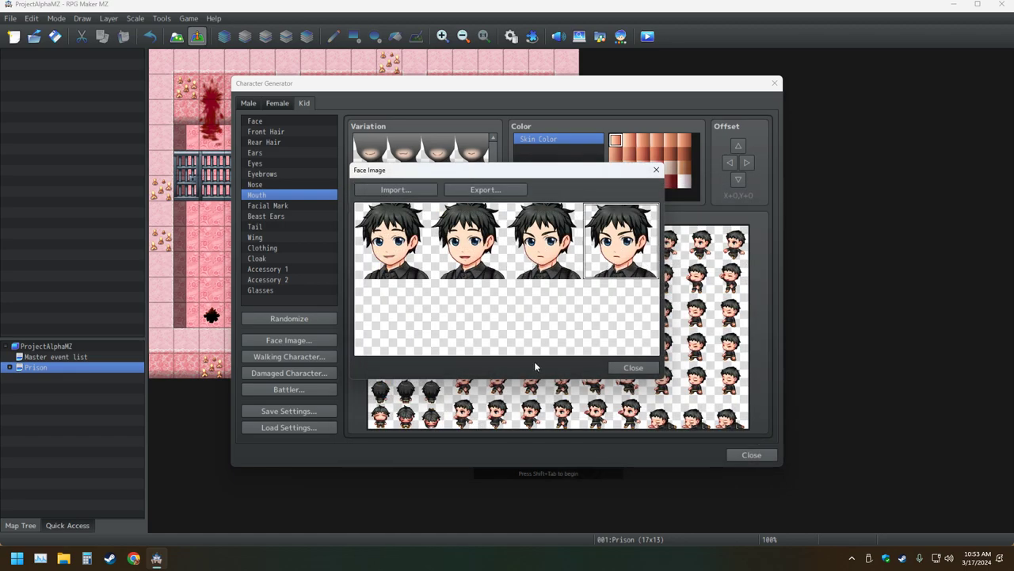
click(633, 369)
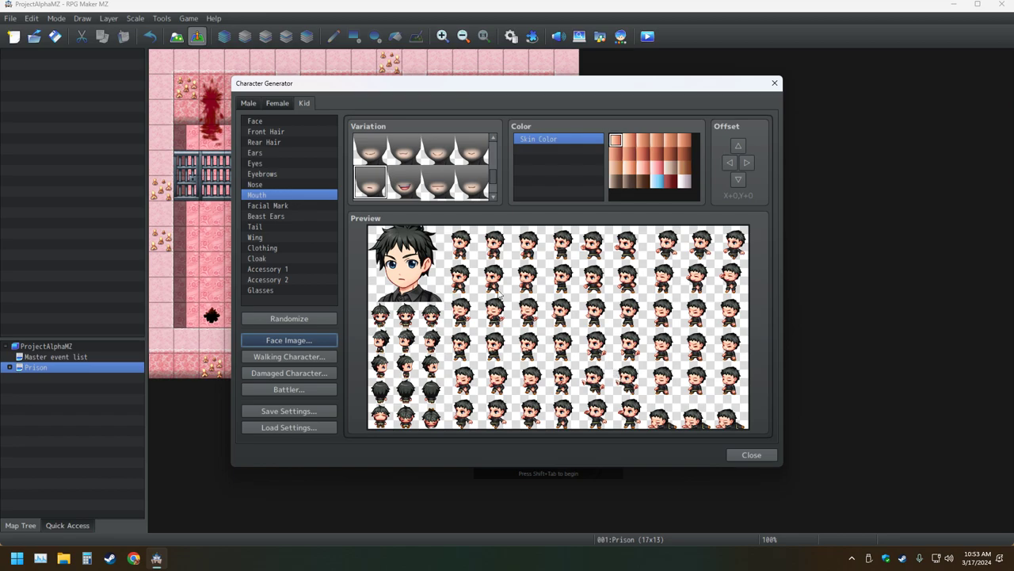
Try a bared-teeth mouth variation and preview the face in the fourth slot of the face sheet
scroll(432, 170, down, 2)
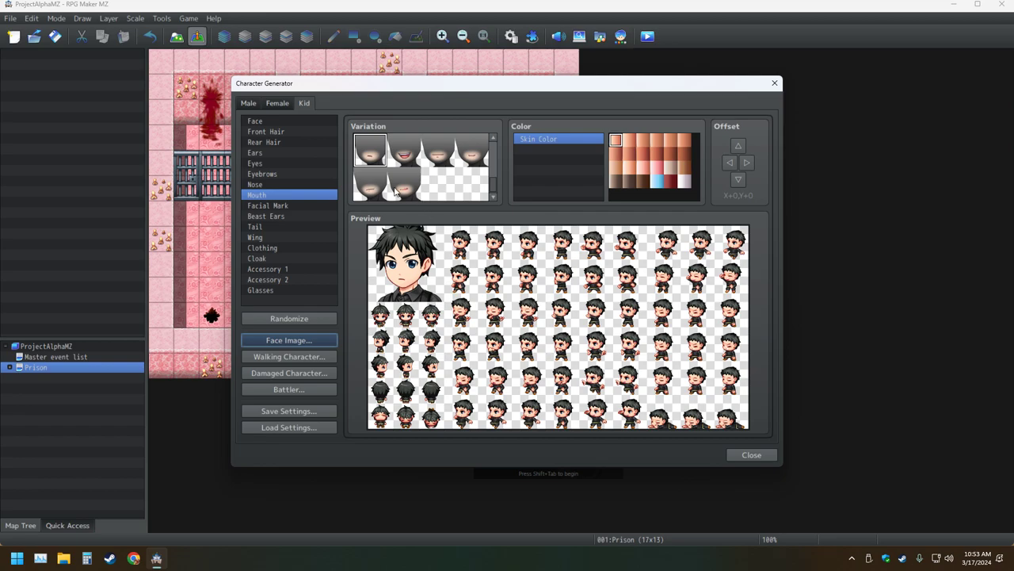
scroll(412, 189, down, 4)
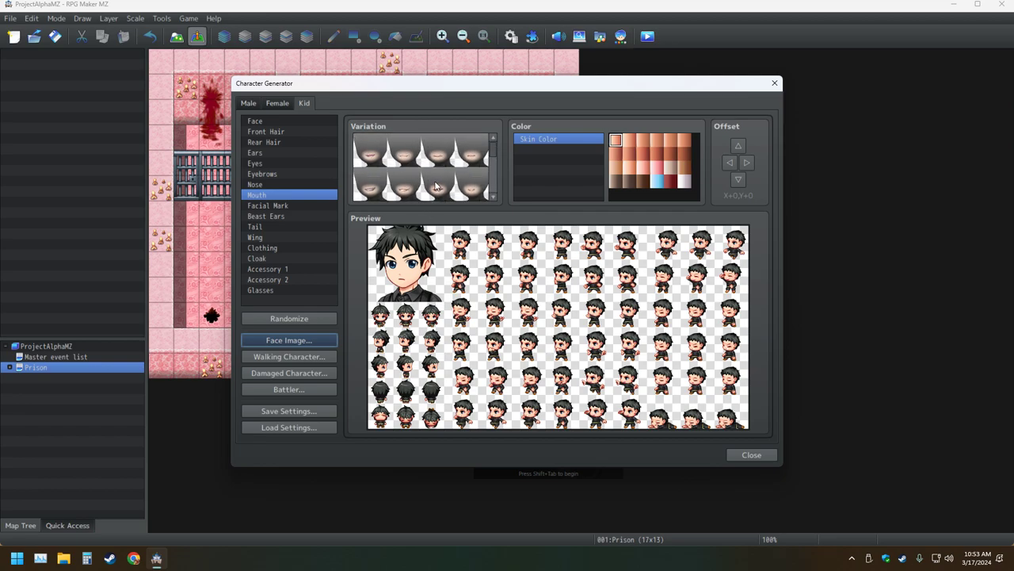
click(417, 187)
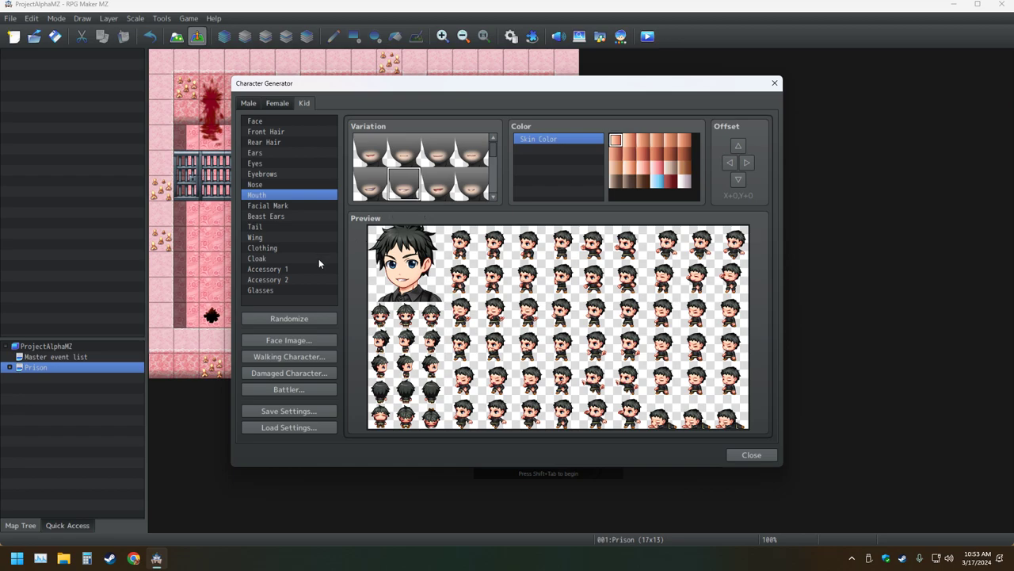
click(289, 340)
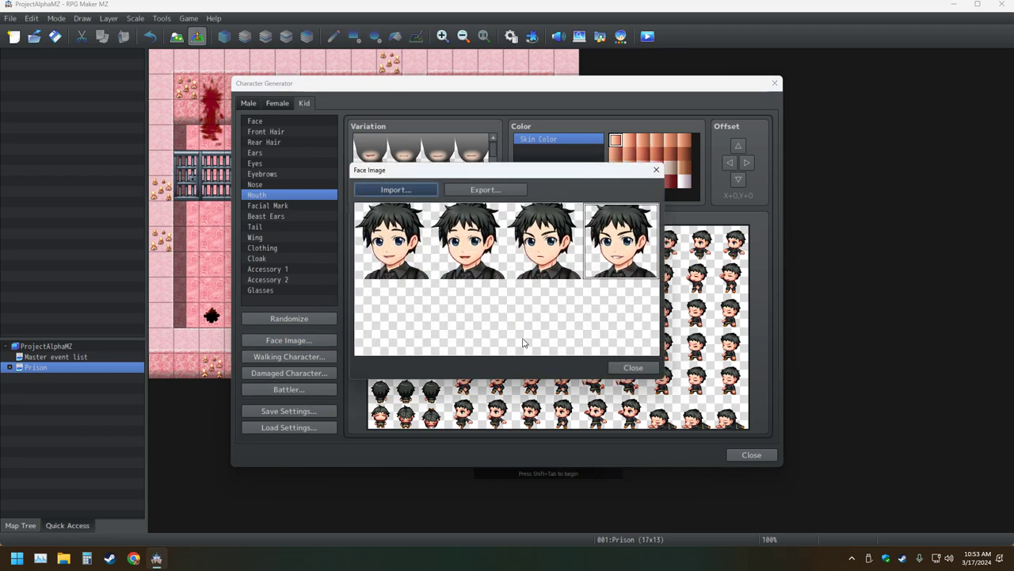
click(657, 170)
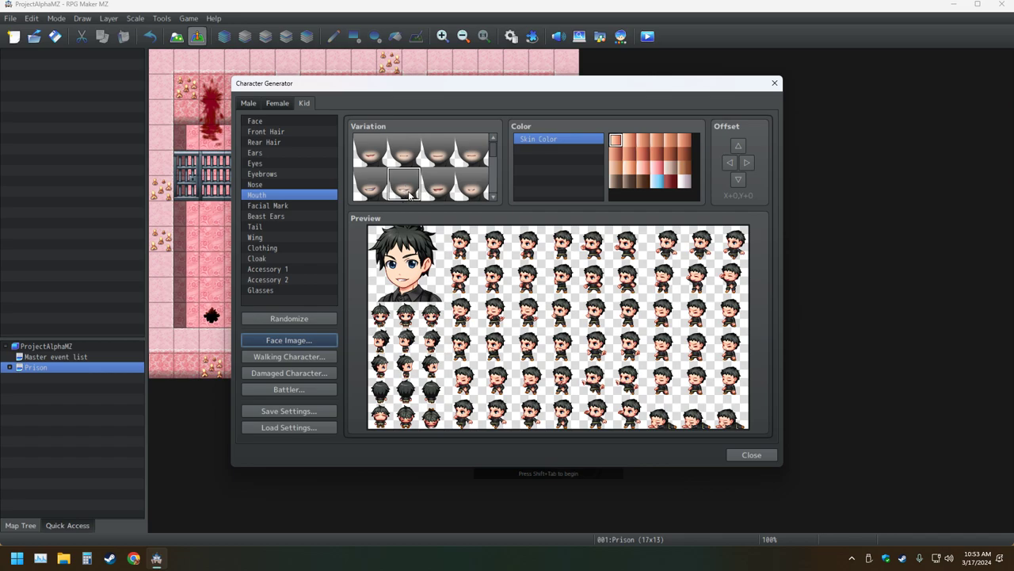
Try the fourth mouth variation in the kid set's second row and look through the remaining kid mouths
scroll(424, 187, down, 1)
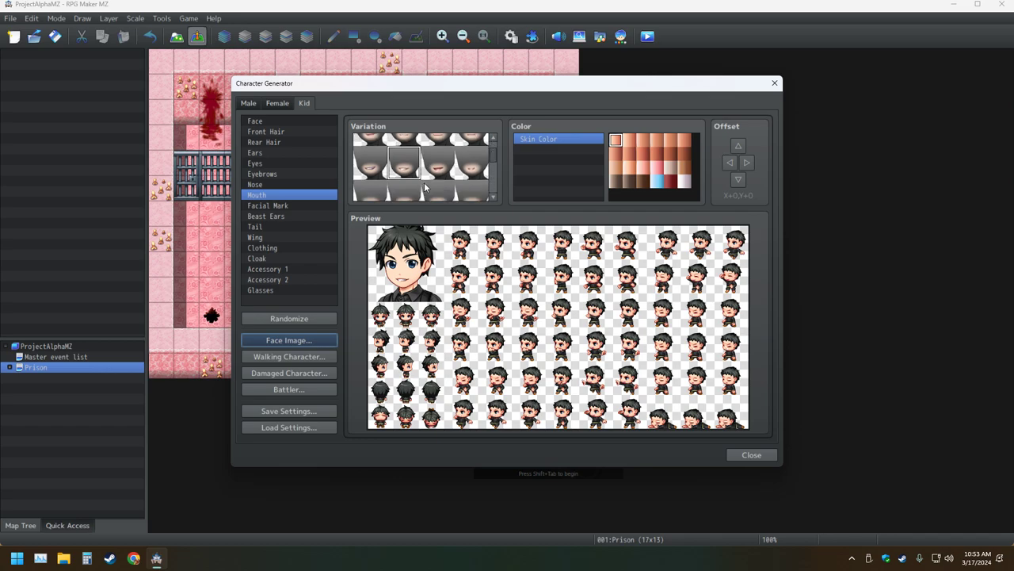
scroll(424, 185, up, 1)
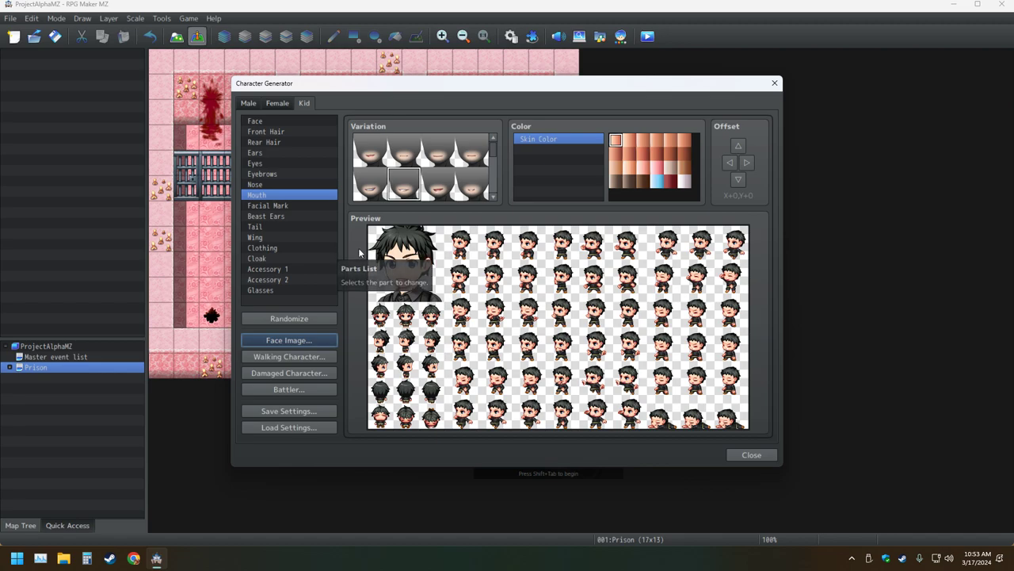
click(483, 191)
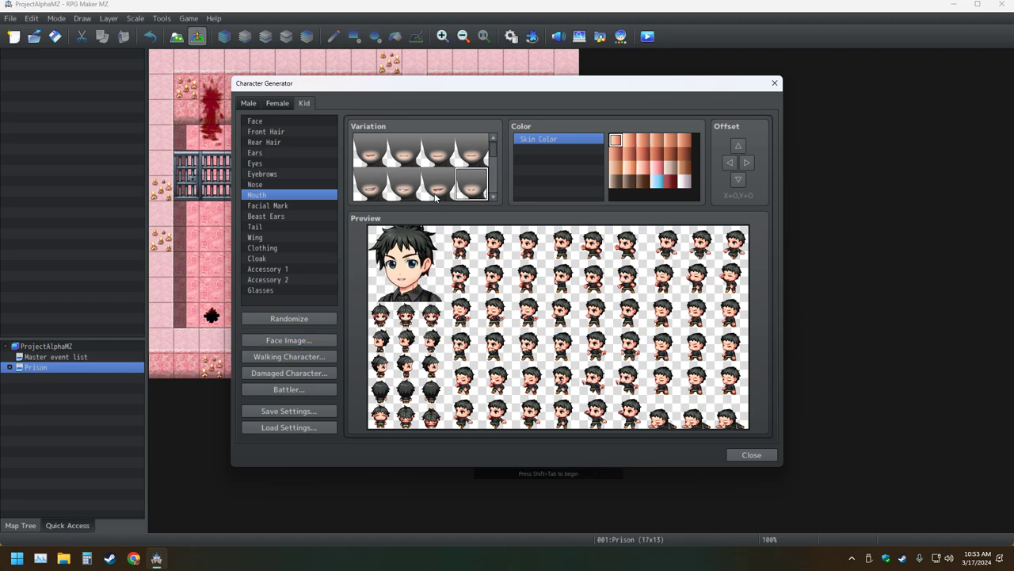
scroll(434, 198, down, 4)
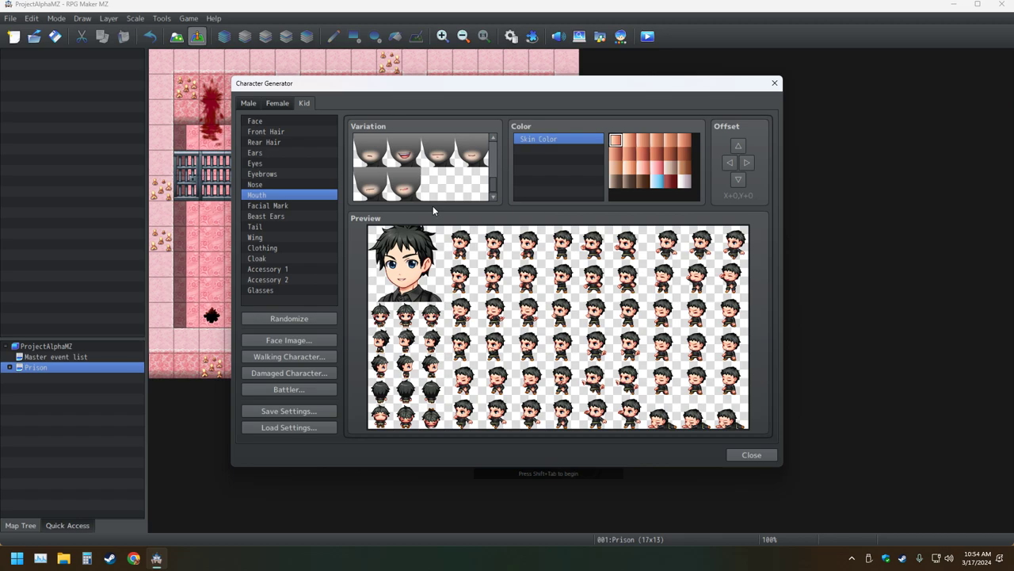
scroll(432, 196, up, 3)
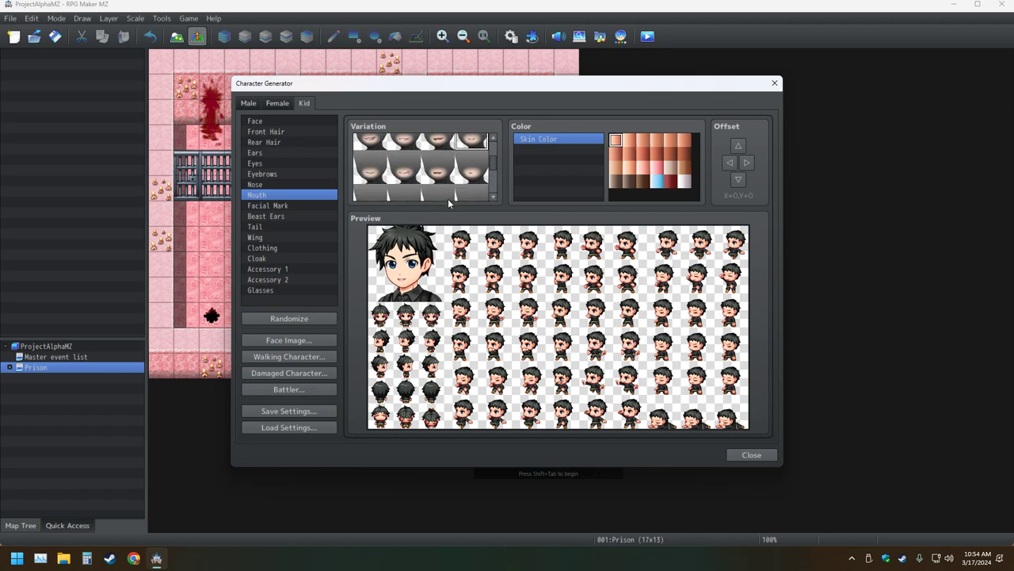
Examine the mouth variations offered for the female, male and kid characters
click(278, 103)
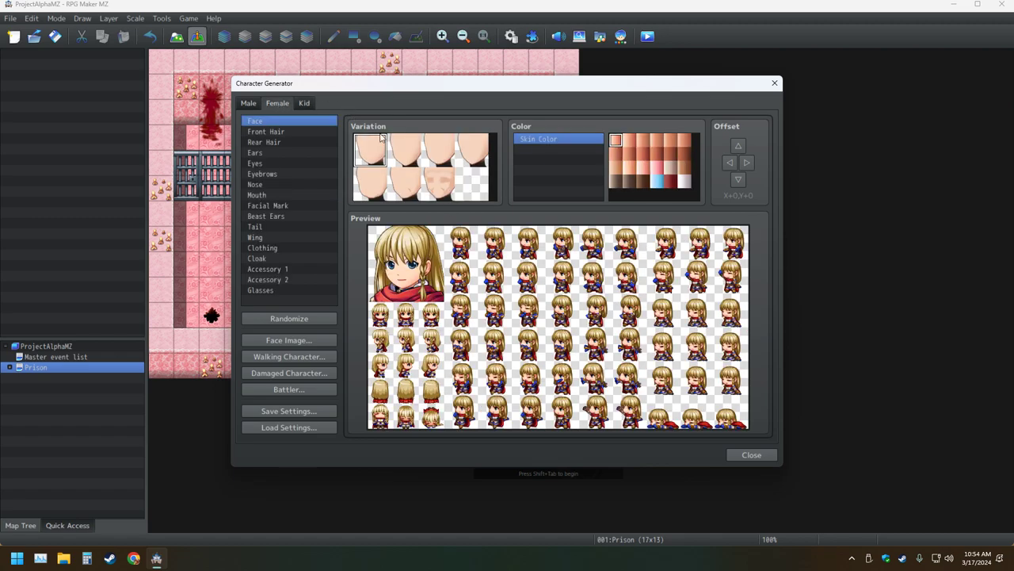
click(269, 194)
scroll(438, 170, down, 2)
scroll(438, 170, down, 2)
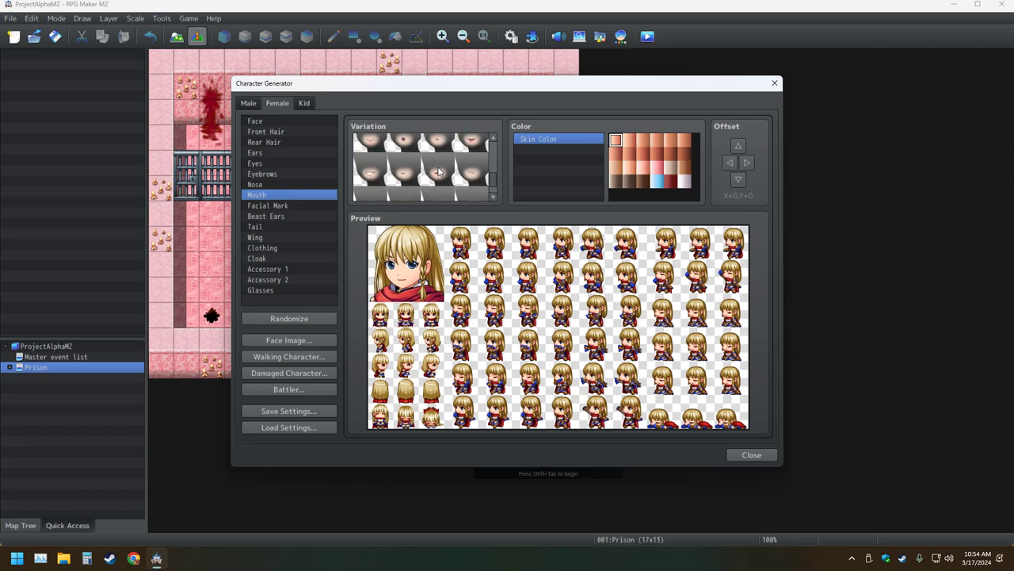
scroll(438, 169, up, 4)
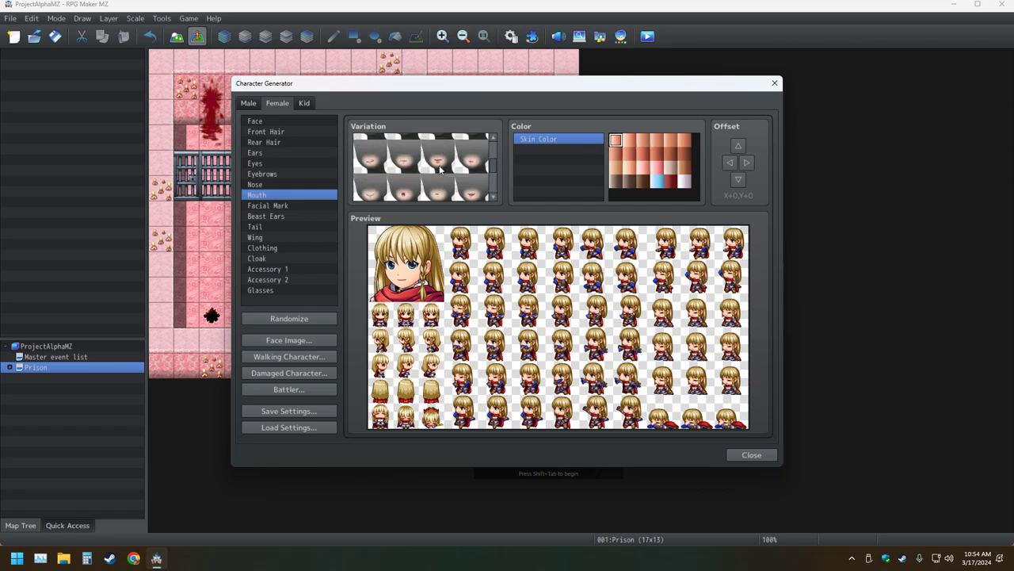
click(248, 104)
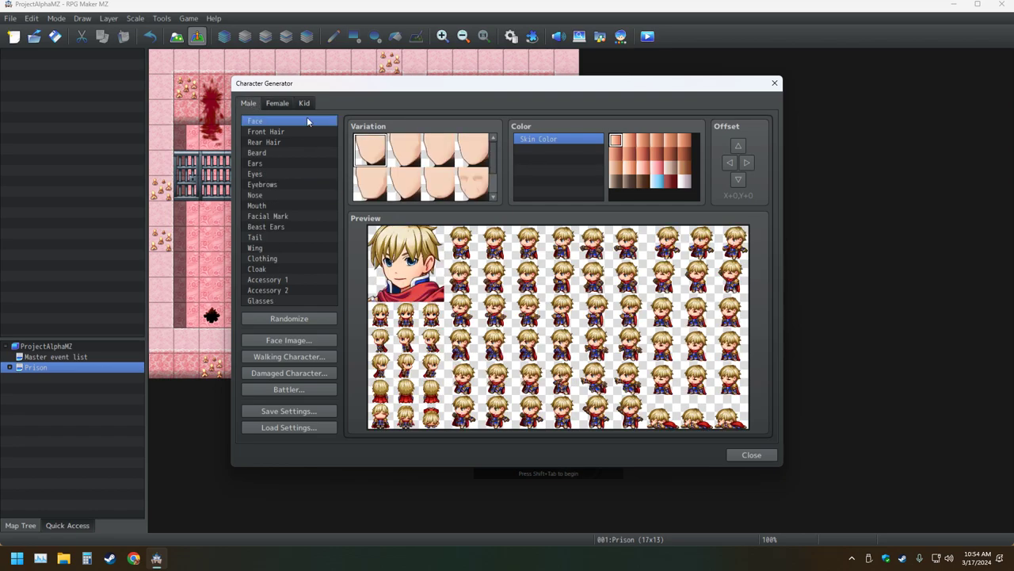
click(269, 205)
scroll(391, 143, down, 2)
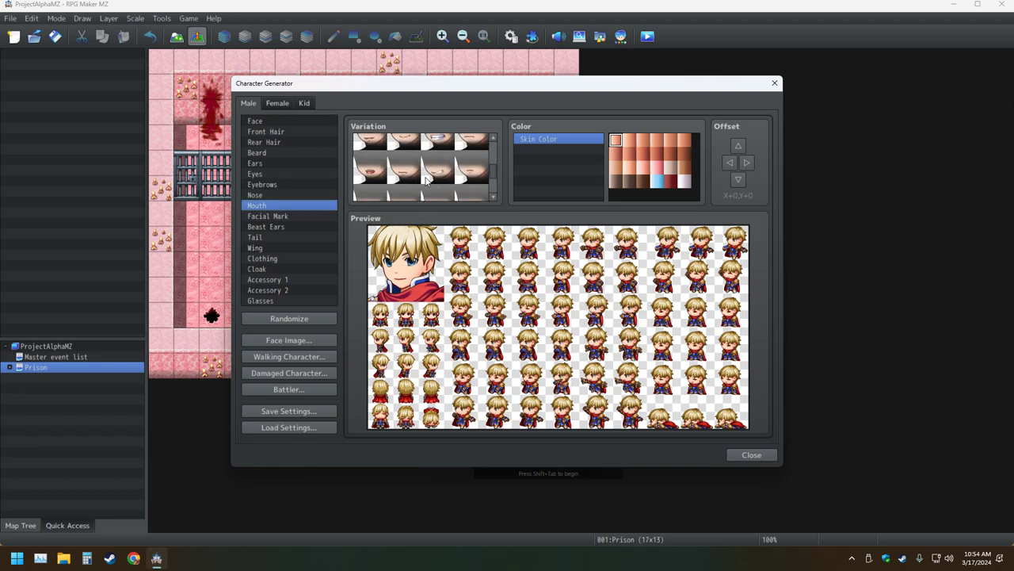
scroll(427, 181, down, 2)
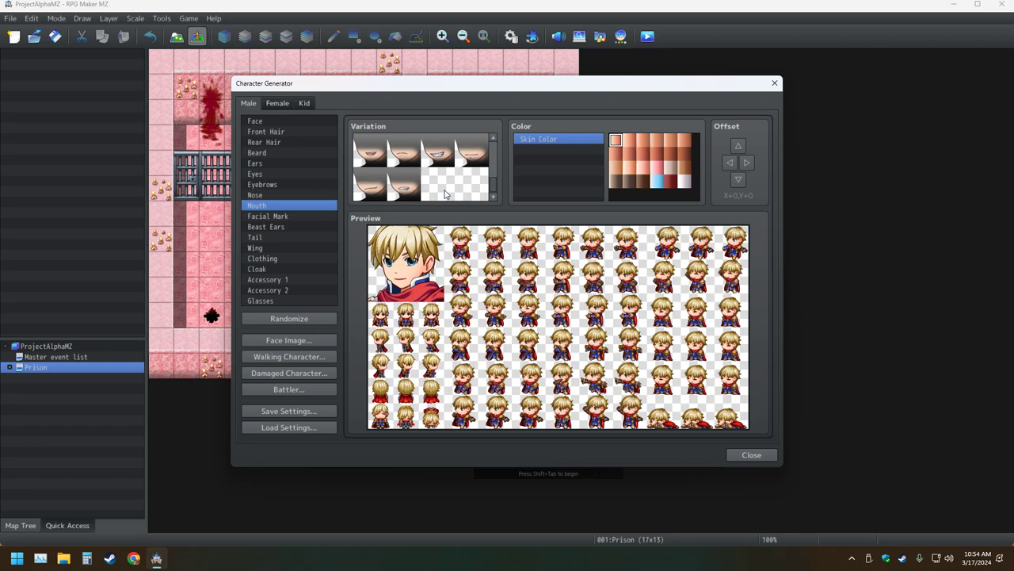
click(308, 103)
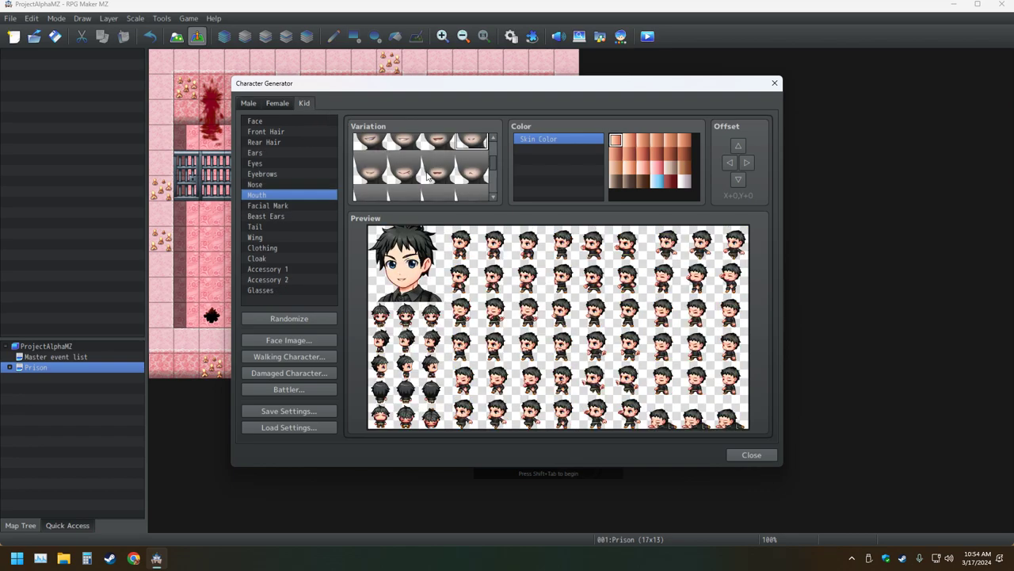
scroll(428, 176, down, 2)
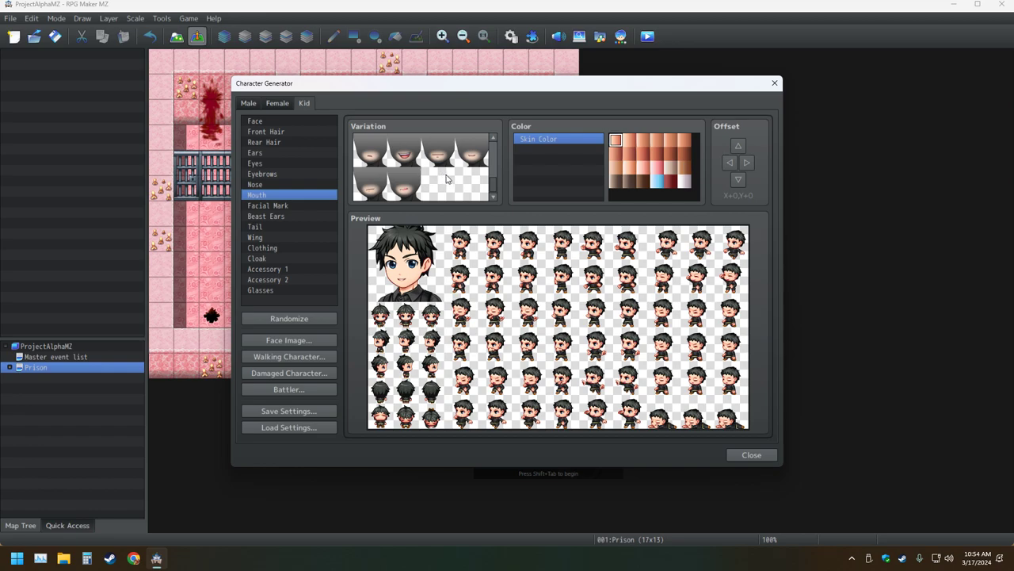
scroll(448, 186, up, 3)
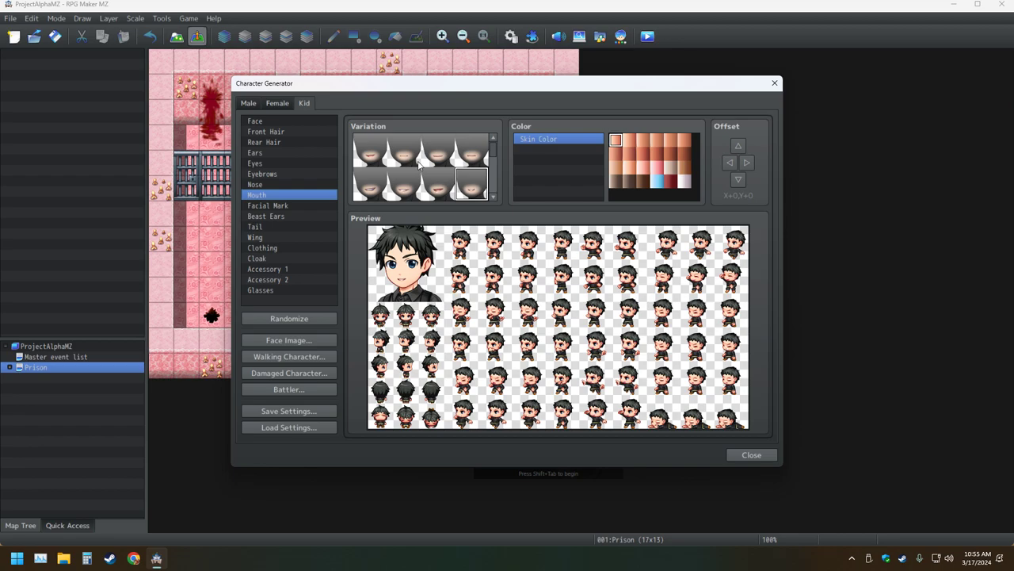
Compare the facial mark variations available for the kid, male and female characters
click(267, 205)
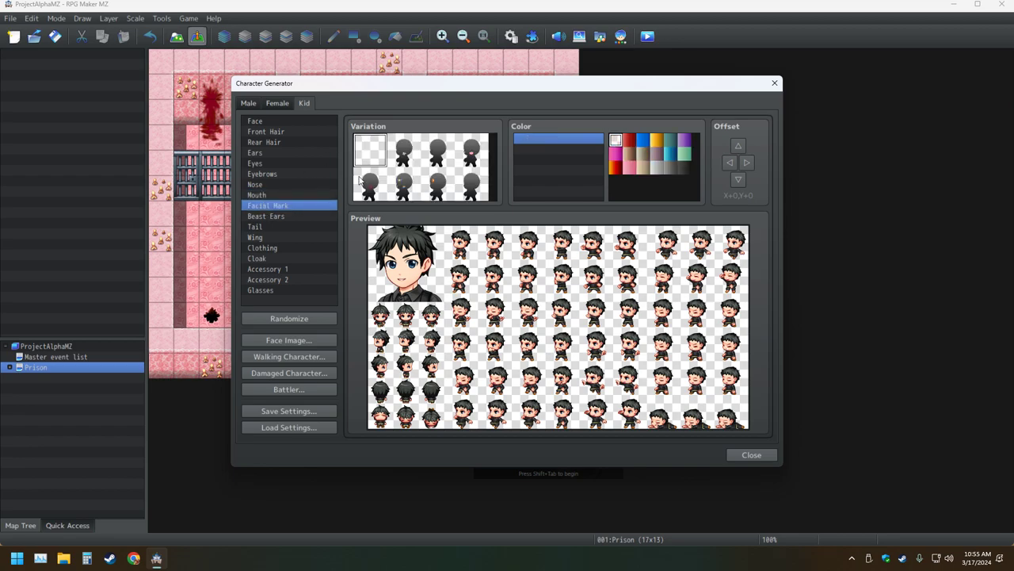
click(248, 103)
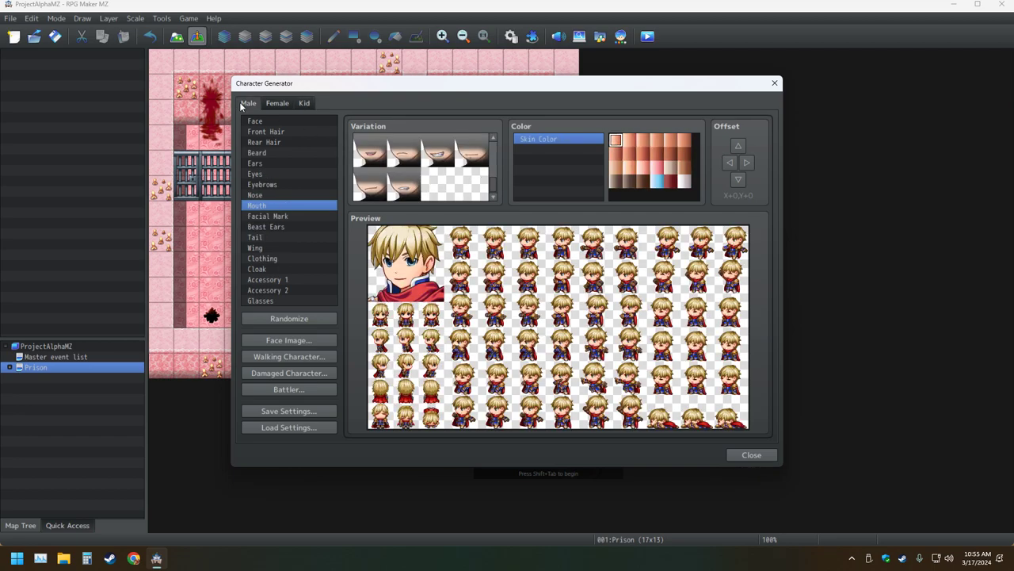
click(297, 220)
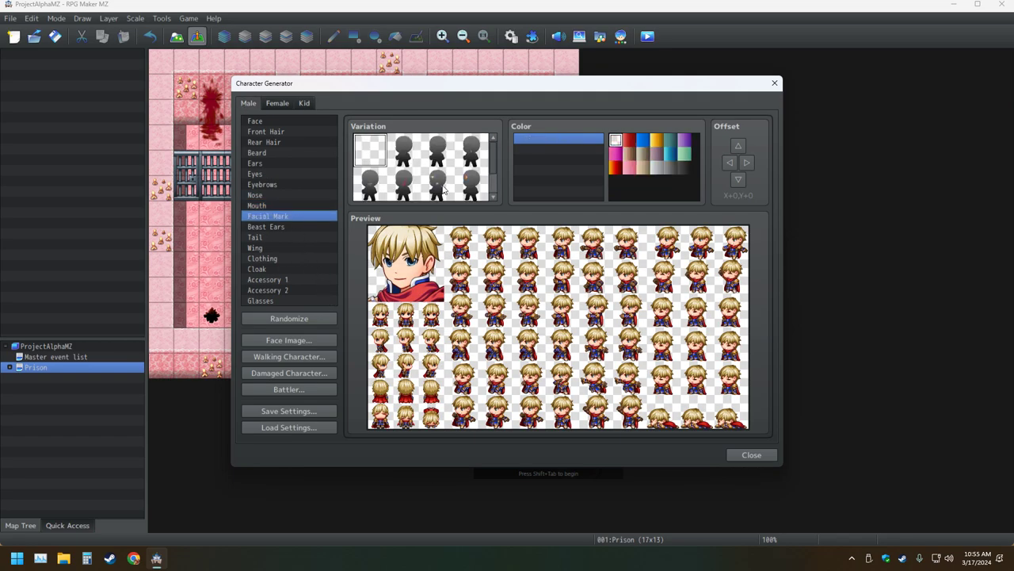
click(306, 103)
click(276, 103)
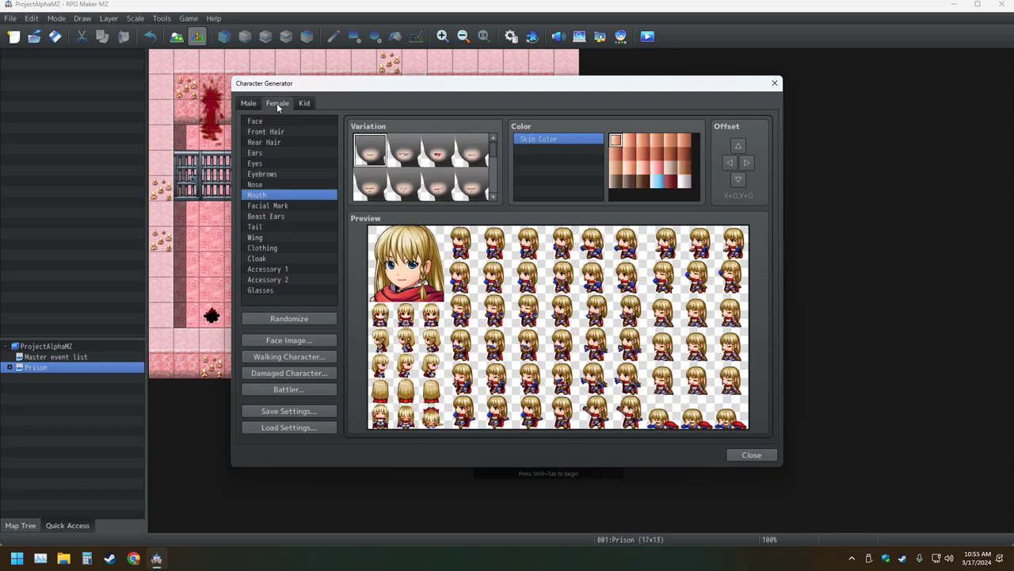
click(275, 207)
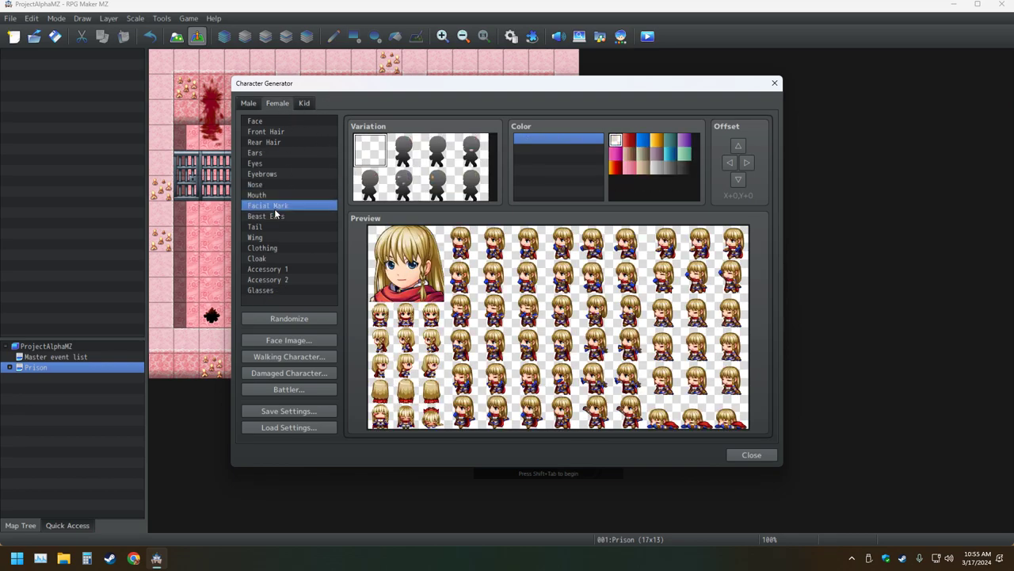
click(306, 107)
click(287, 101)
click(304, 103)
click(277, 103)
click(248, 103)
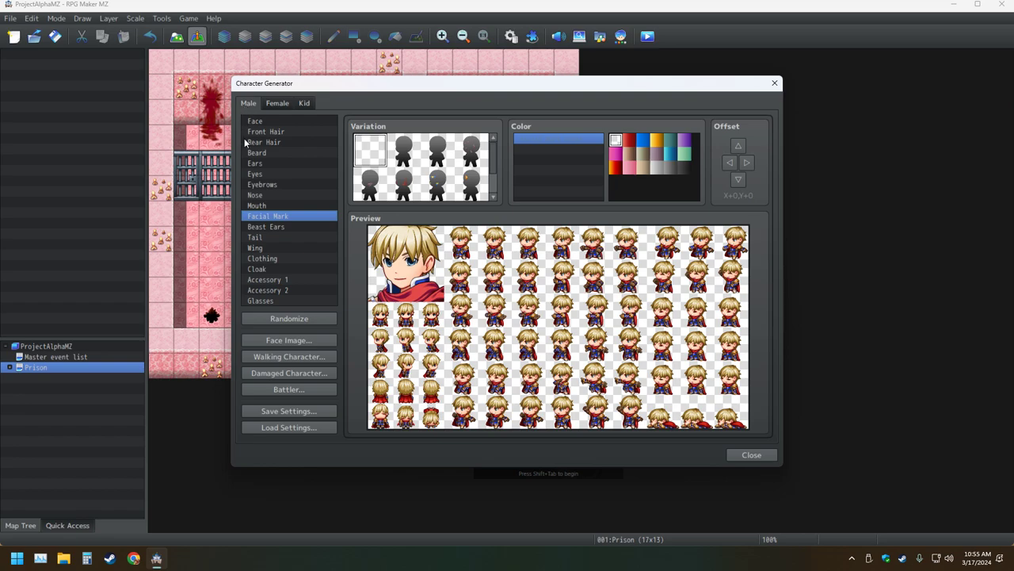
Compare the male character's first mouth variations with the kid's mouth variations
click(265, 206)
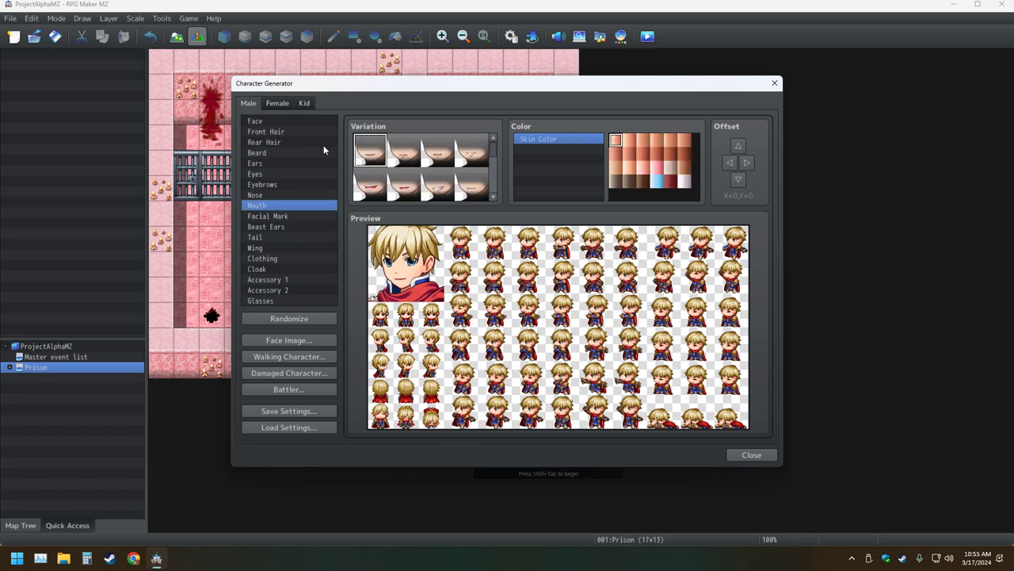
click(303, 104)
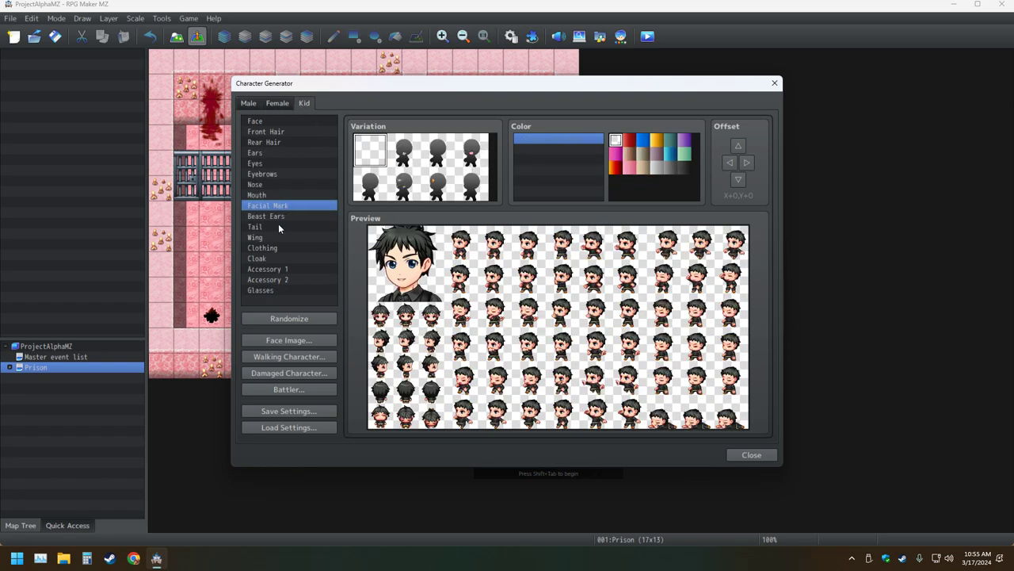
click(271, 195)
click(250, 103)
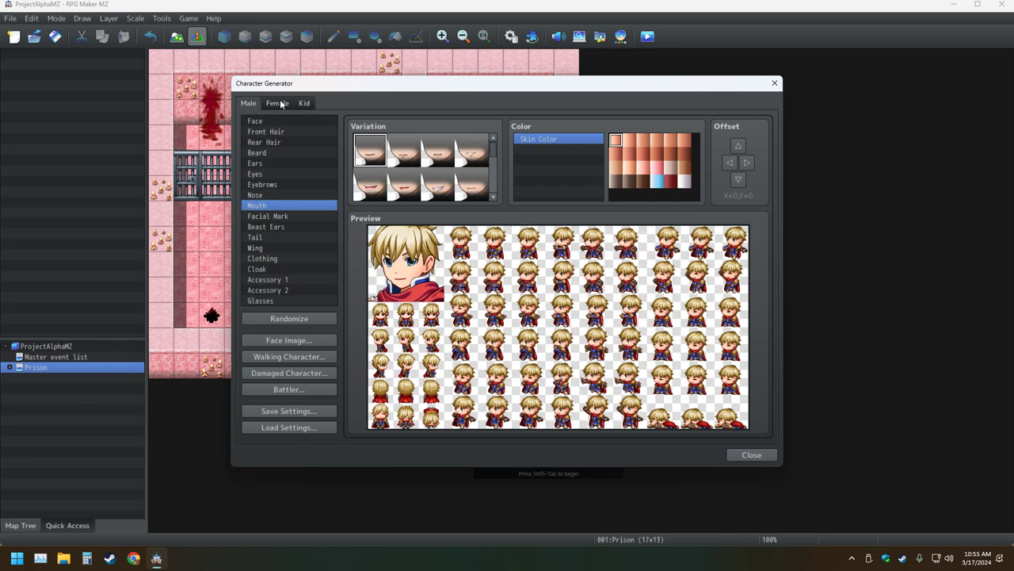
click(305, 104)
click(250, 104)
click(306, 105)
click(250, 104)
click(307, 105)
click(248, 105)
click(302, 105)
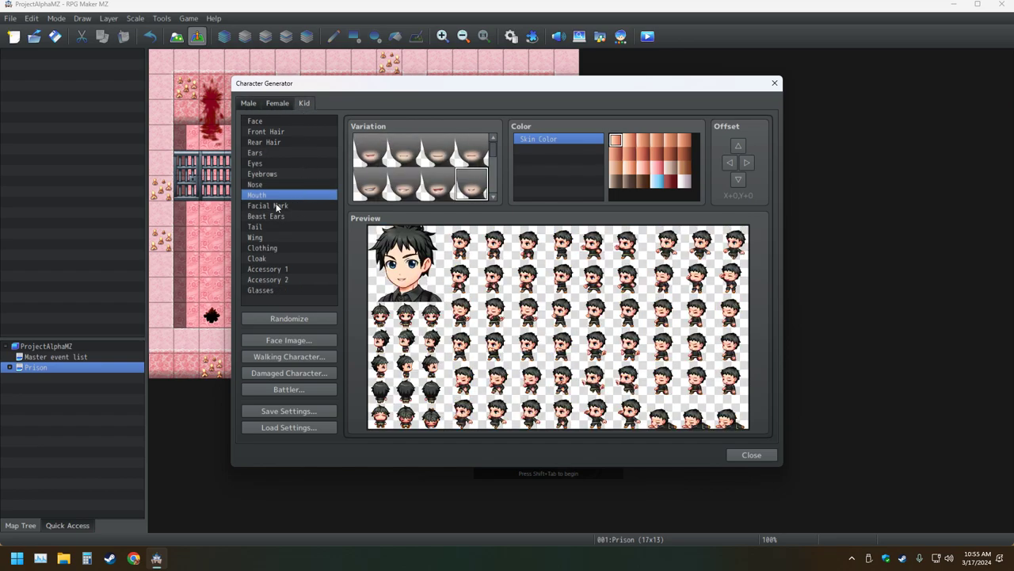
click(250, 106)
click(304, 106)
click(249, 104)
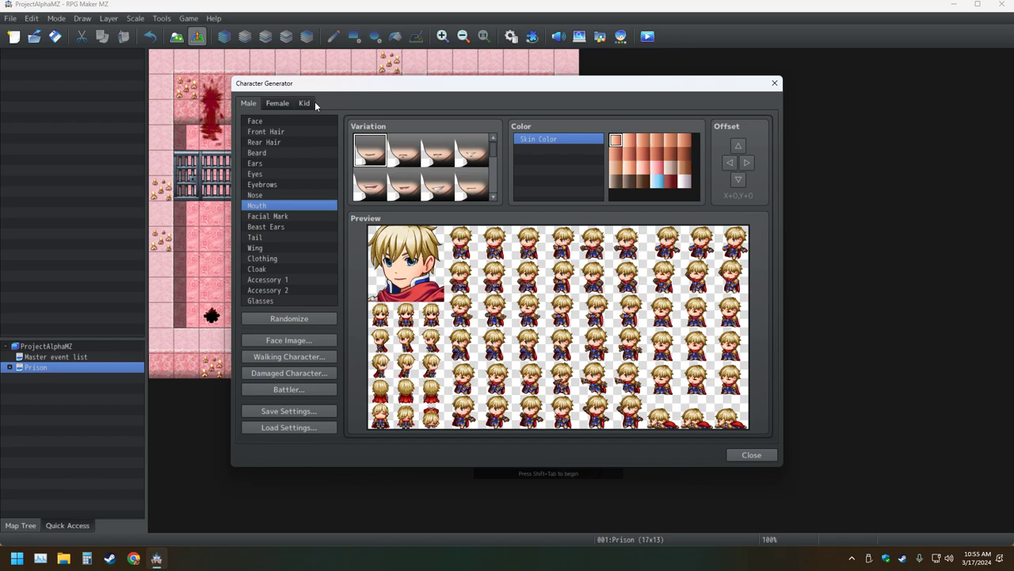
click(311, 103)
click(249, 103)
click(304, 104)
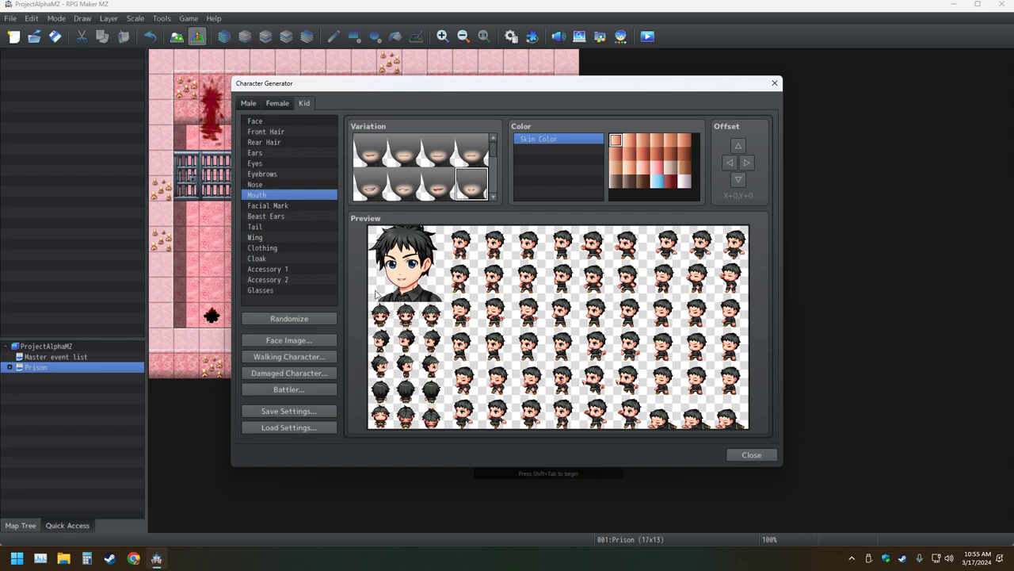
Check the kid's glasses and mouth variations and preview the current face in the fourth slot of the face sheet
click(290, 291)
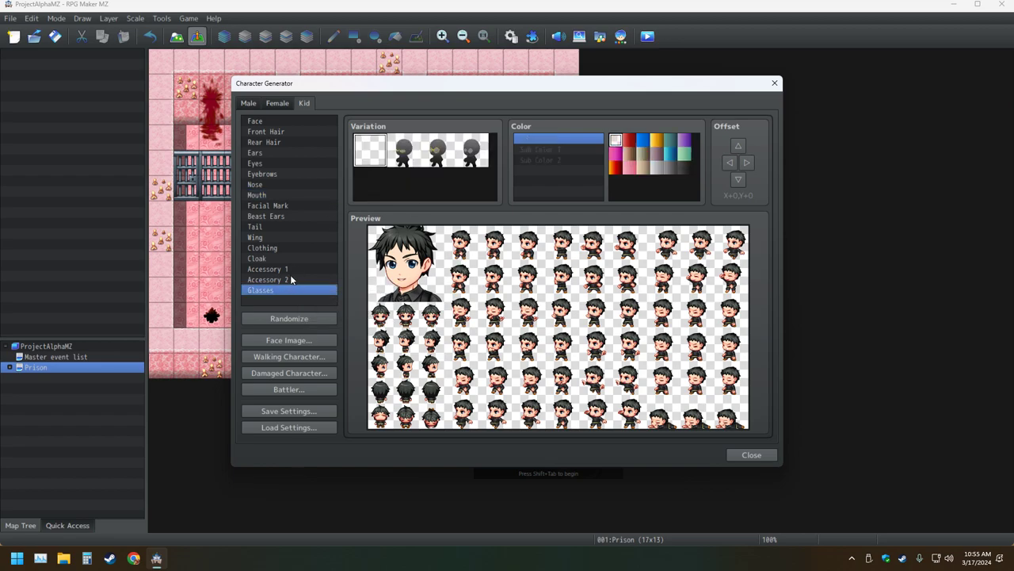
click(271, 196)
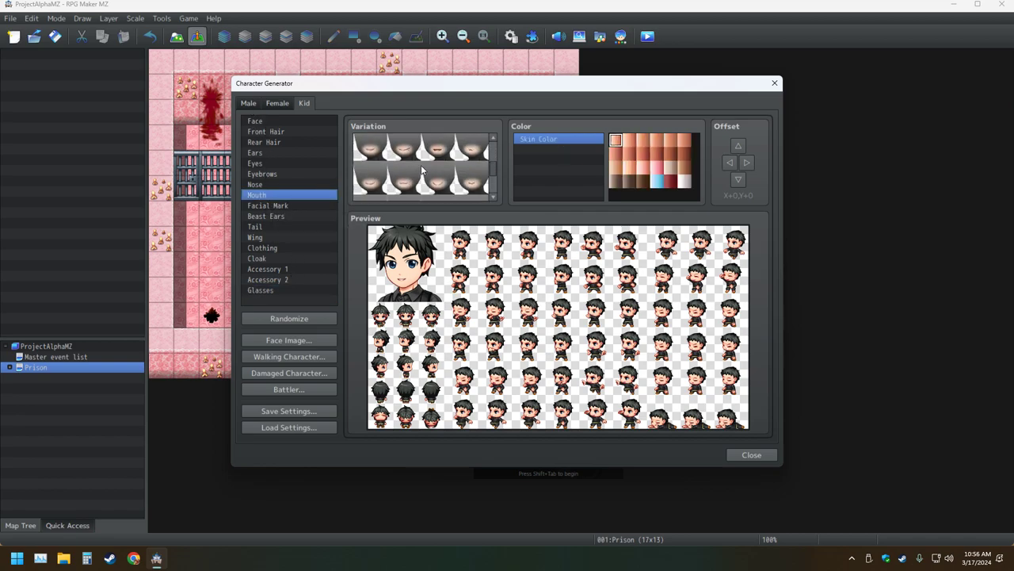
scroll(421, 165, down, 3)
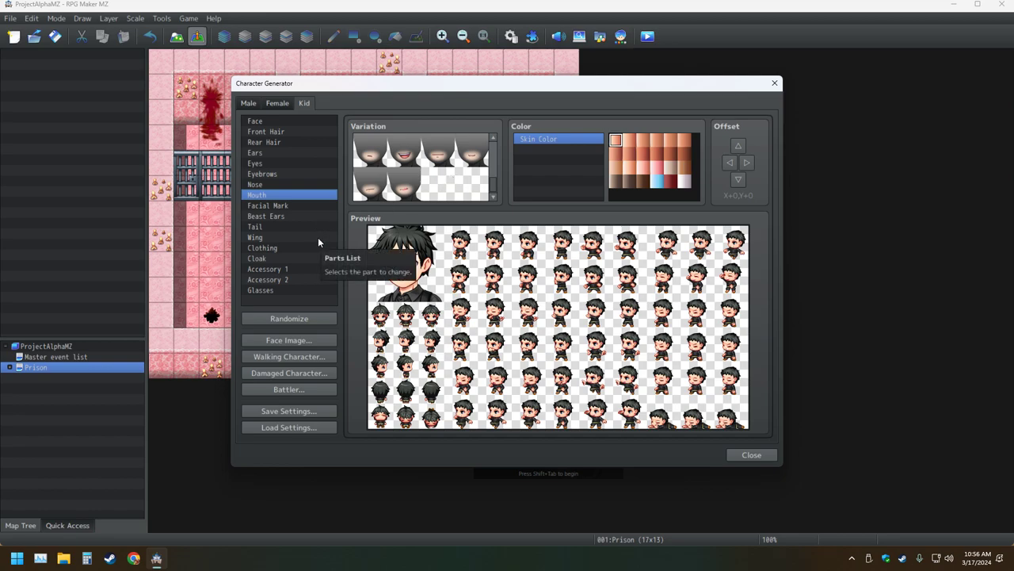
click(299, 339)
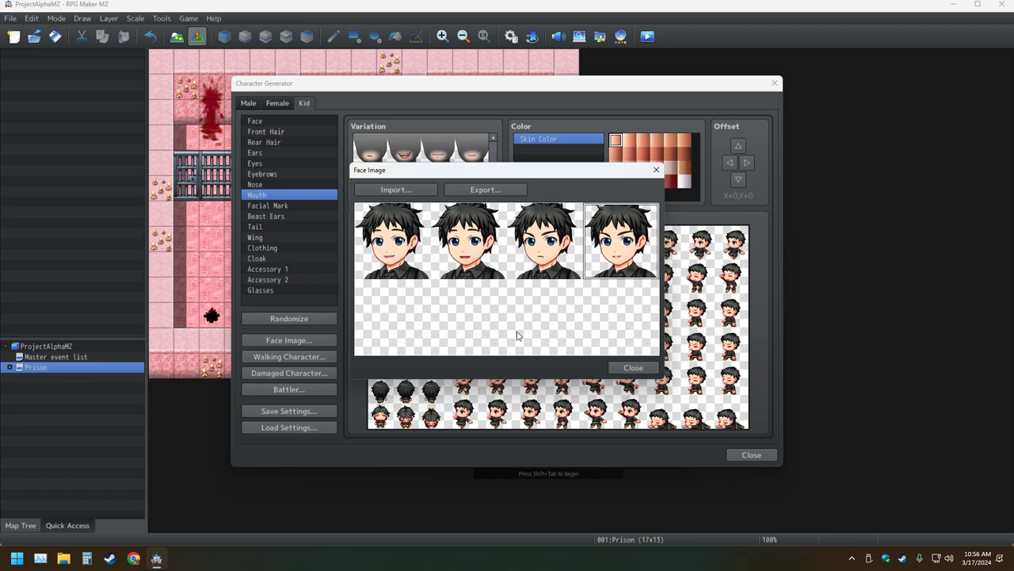
click(657, 170)
scroll(420, 185, up, 3)
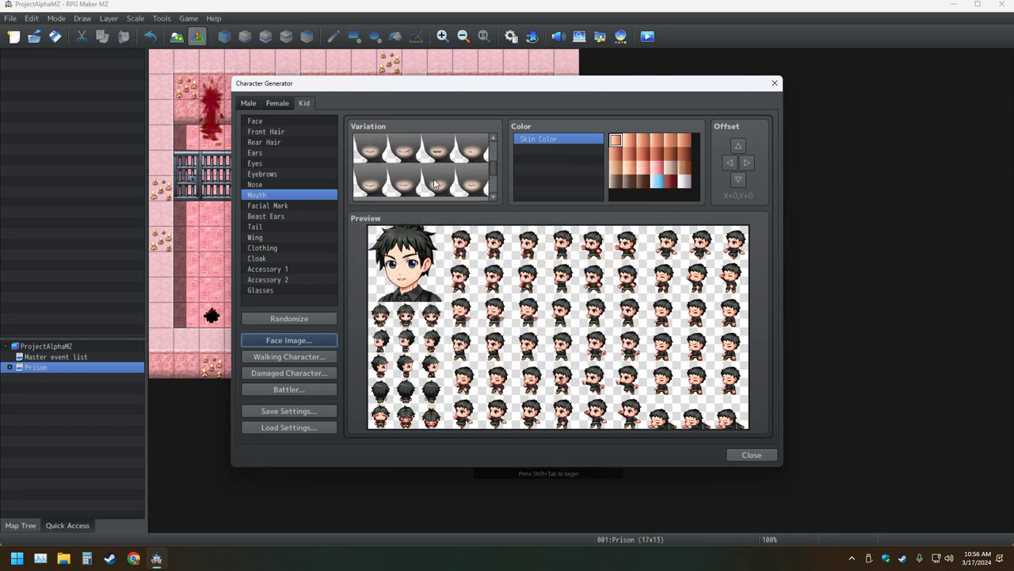
scroll(435, 186, down, 2)
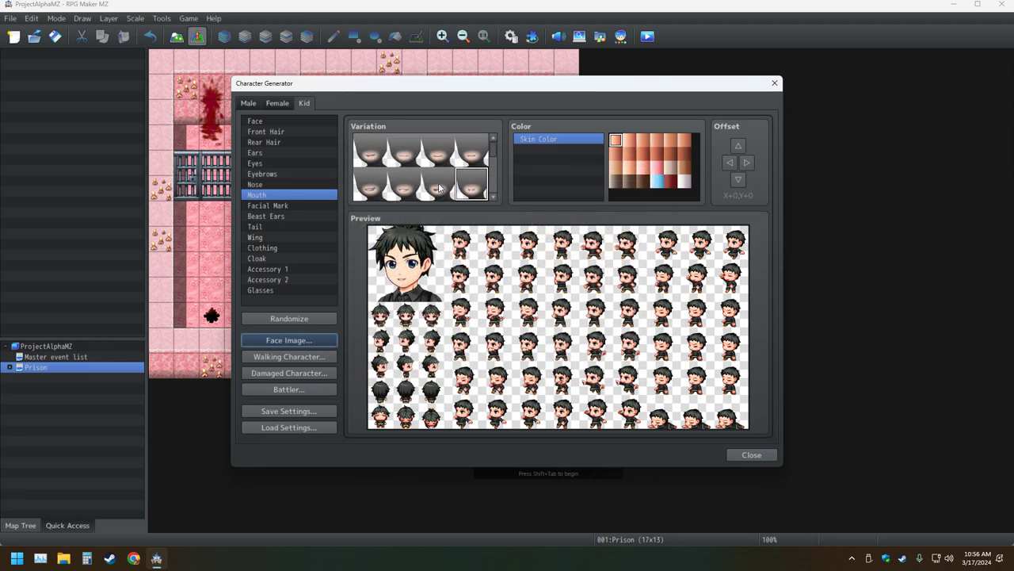
Set the kid's mouth to the sixth variation with bared teeth and the eyebrows to the very last variation
click(404, 187)
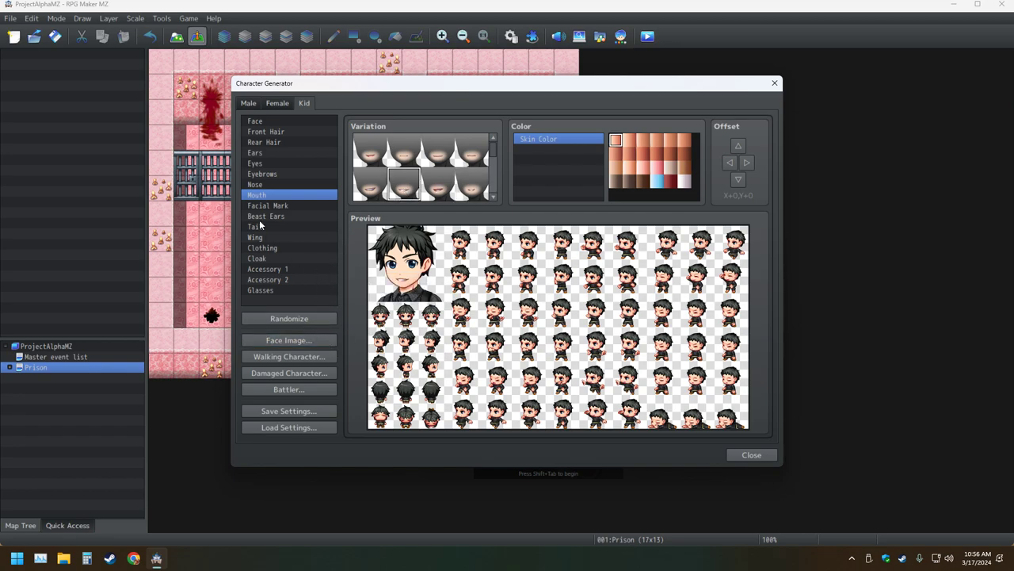
click(268, 174)
click(477, 187)
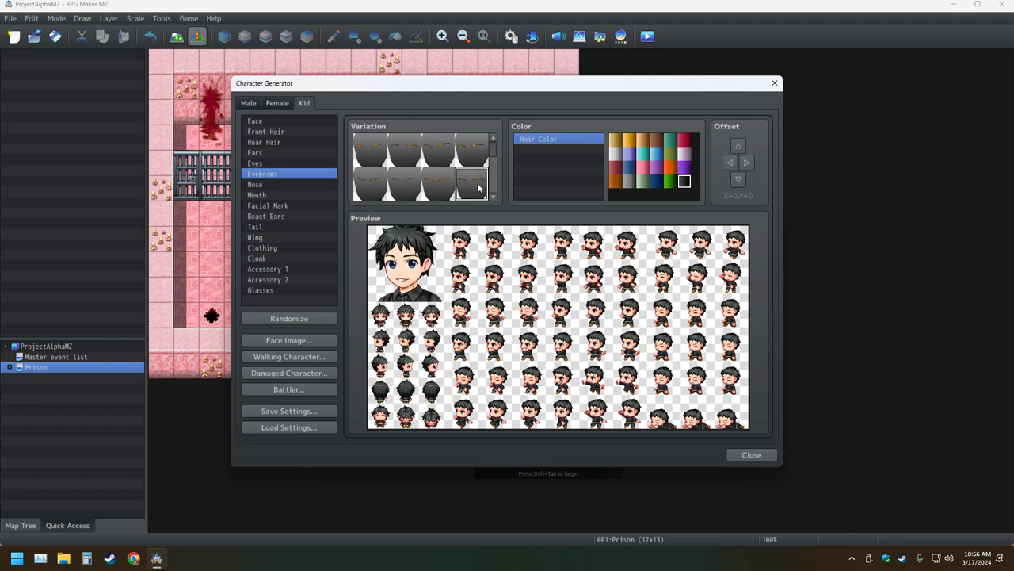
scroll(447, 179, down, 4)
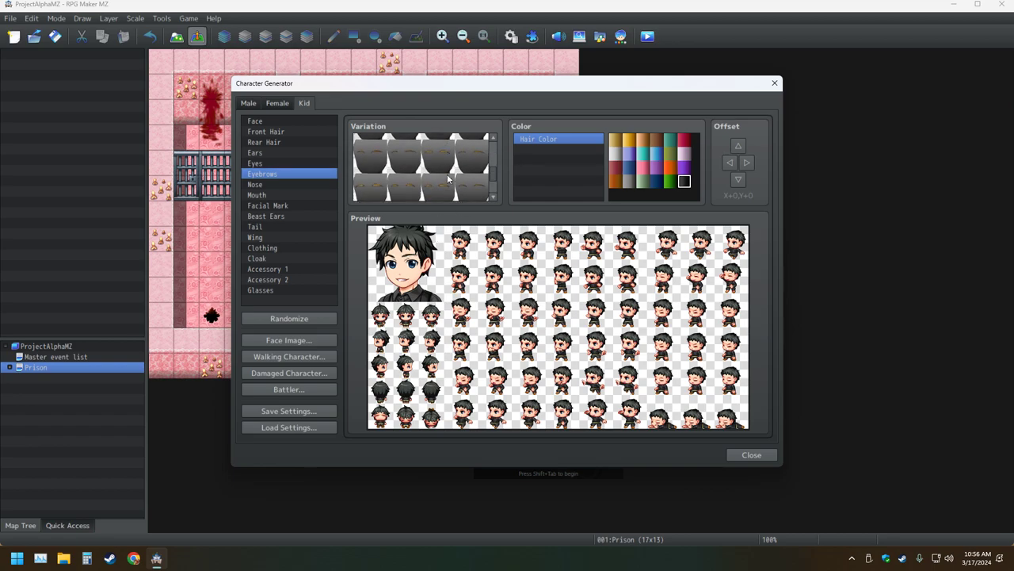
scroll(466, 192, up, 2)
click(369, 184)
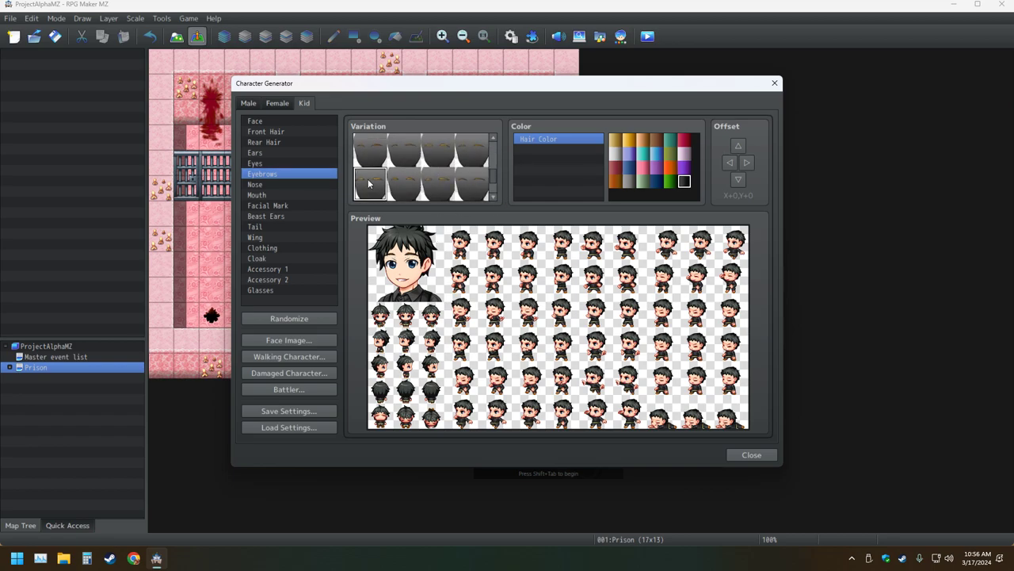
click(414, 152)
scroll(440, 184, down, 2)
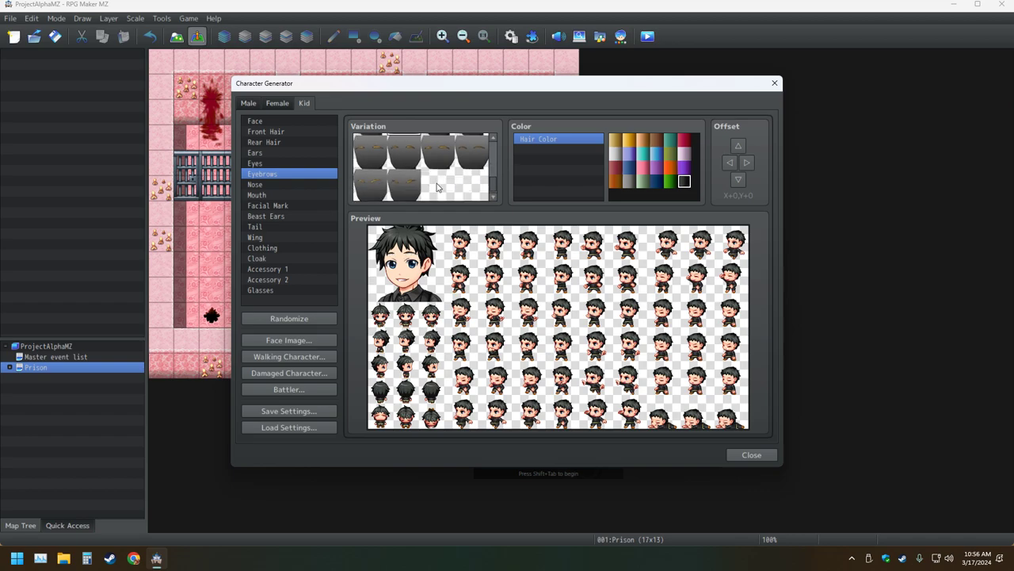
click(406, 184)
click(370, 188)
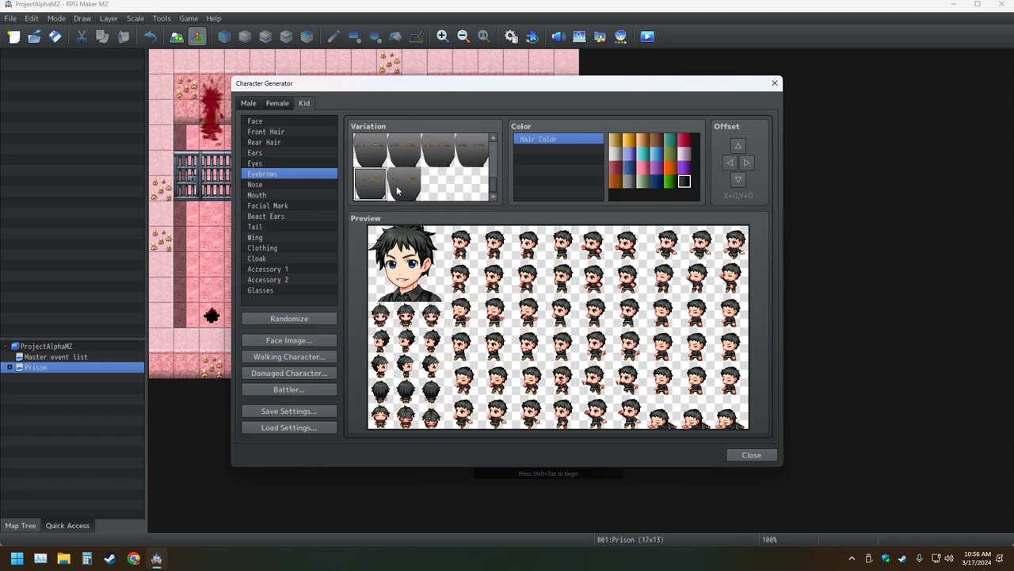
click(402, 189)
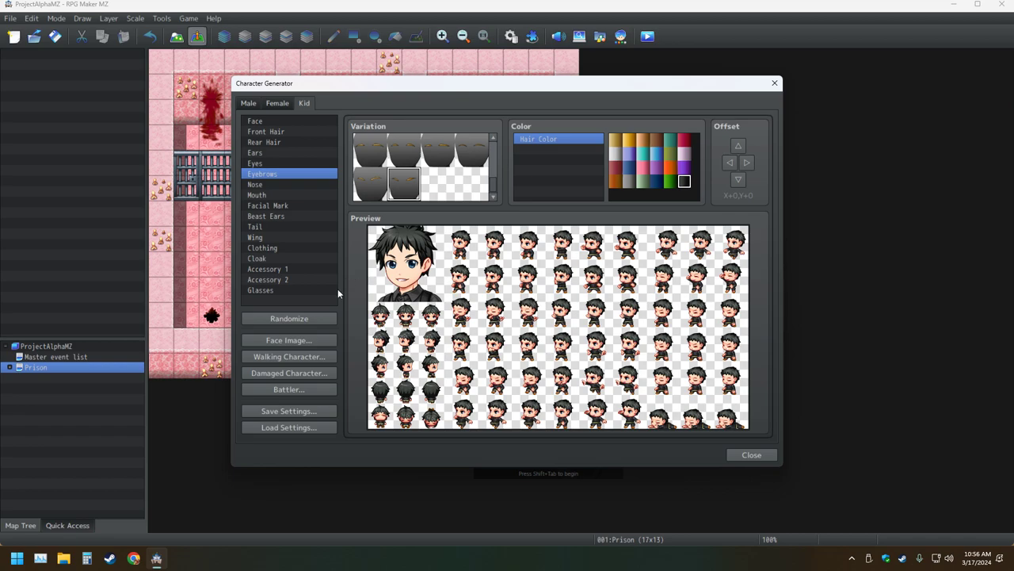
Export the fourth face to the Main Char image in the faces folder, replacing the existing file, and import the sheet again
click(324, 339)
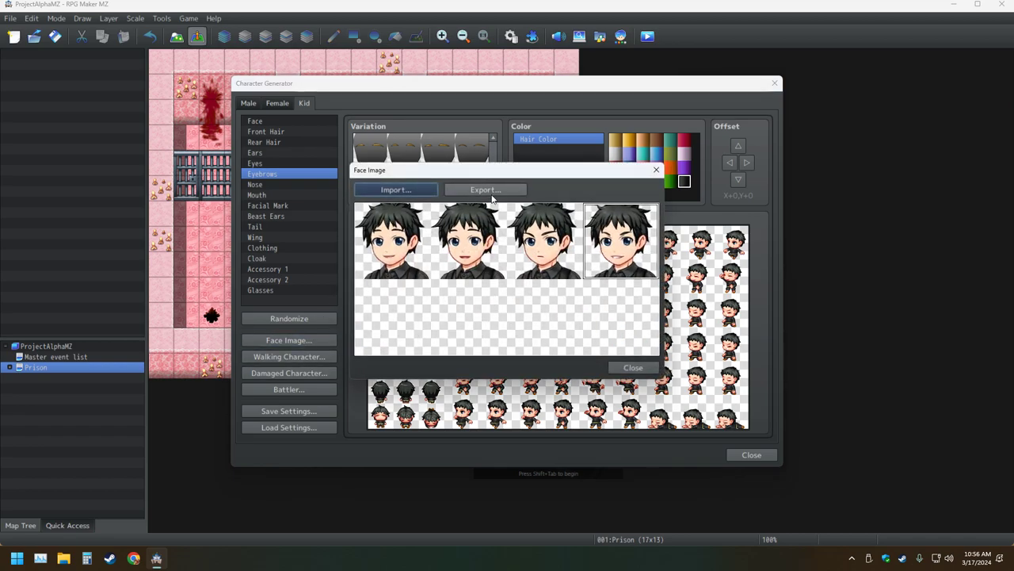
click(490, 192)
double_click(472, 281)
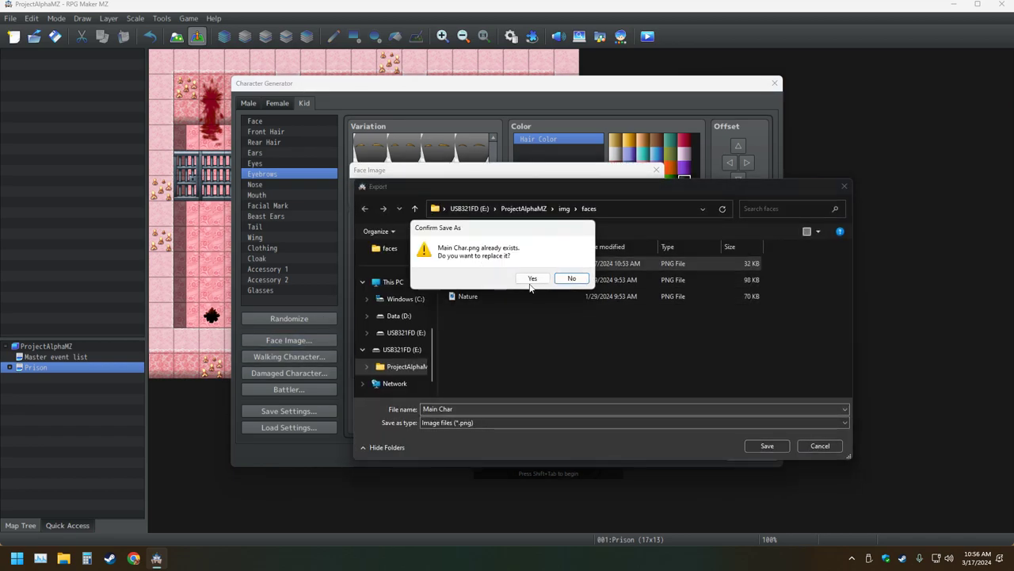
click(583, 277)
click(396, 189)
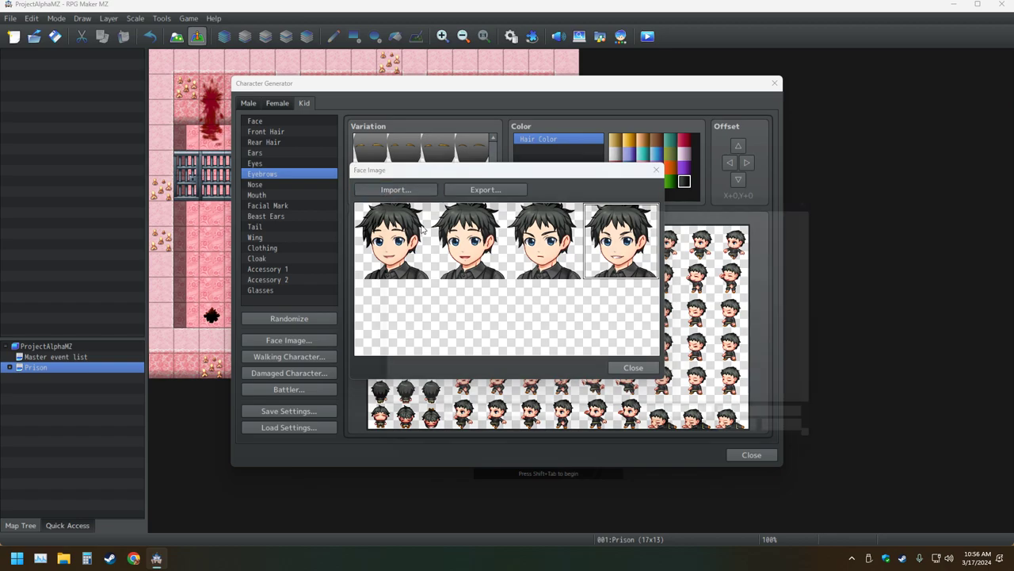
double_click(493, 260)
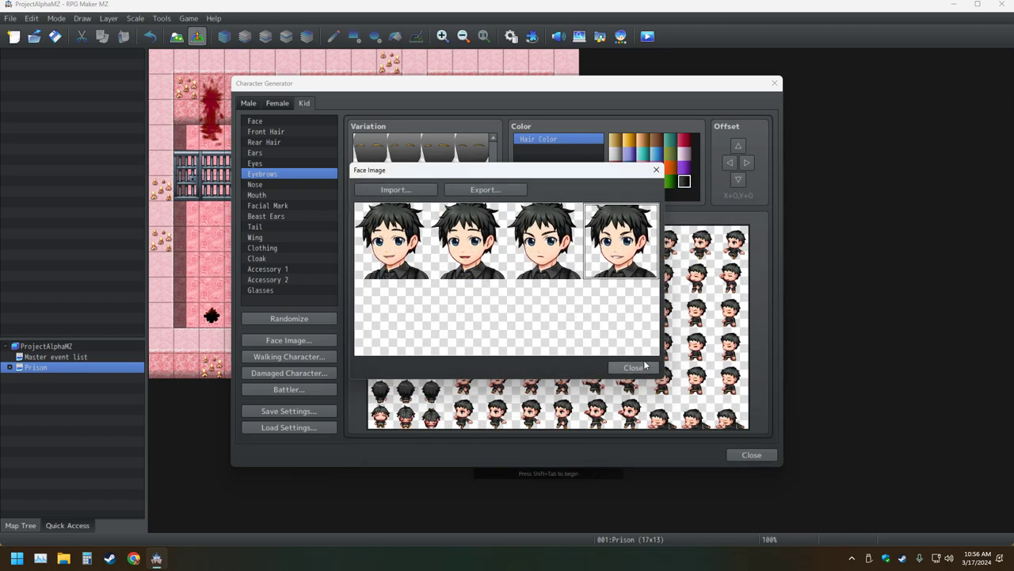
click(638, 367)
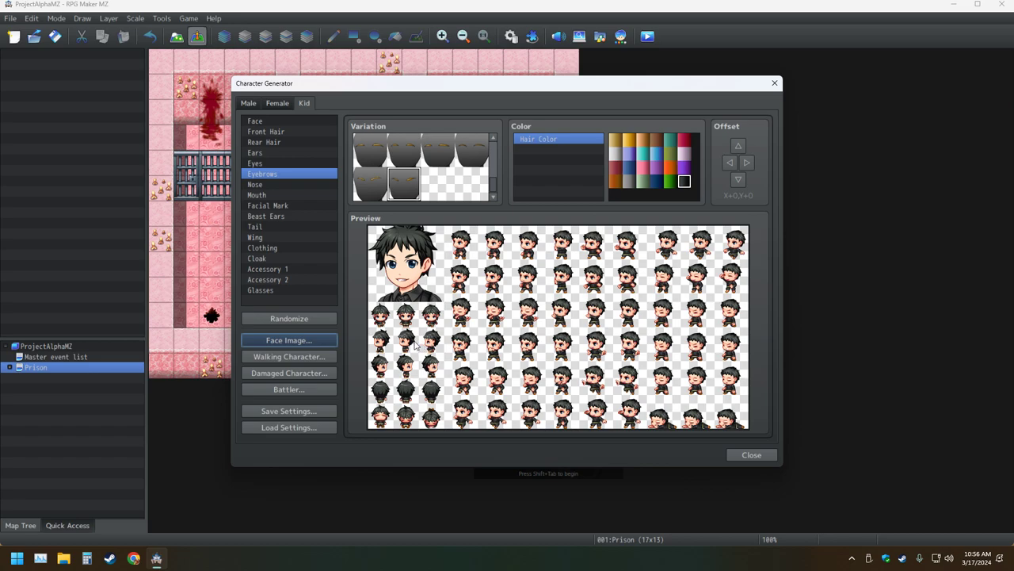
Set the kid's mouth to the eighth variation for the next expression
click(257, 194)
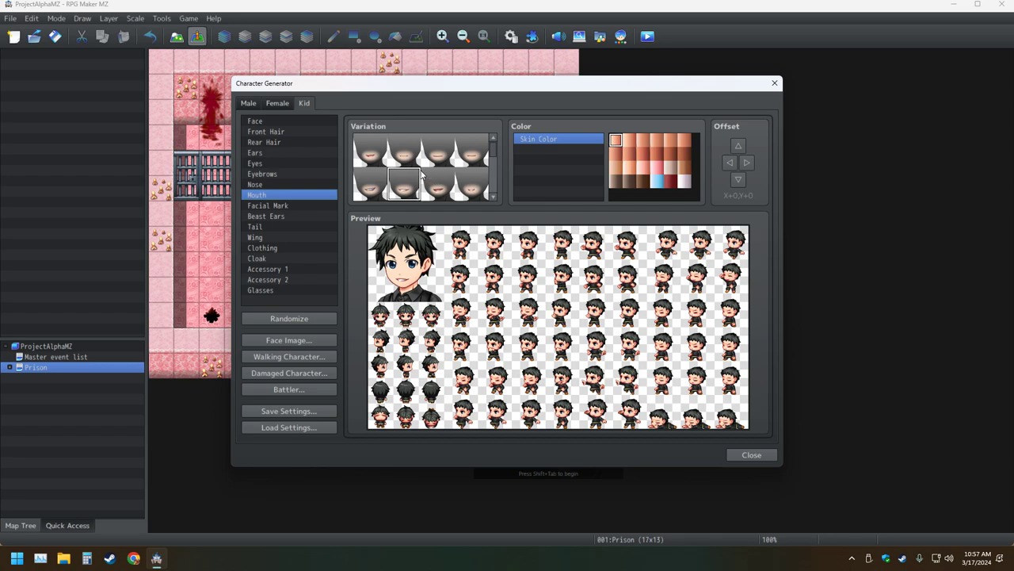
click(469, 183)
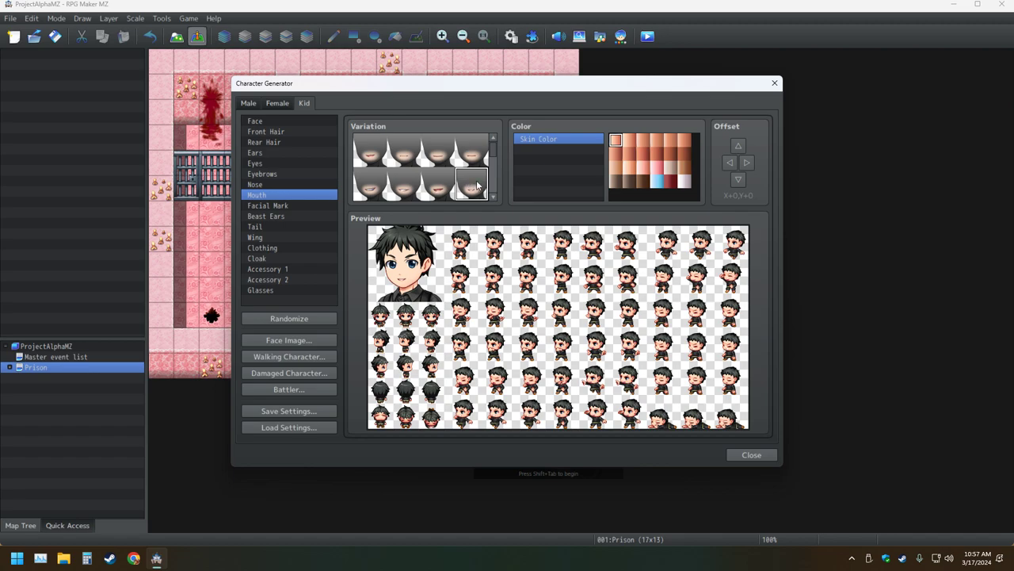
Try the kid's eyebrow variations row by row and judge each one on the face preview
click(265, 173)
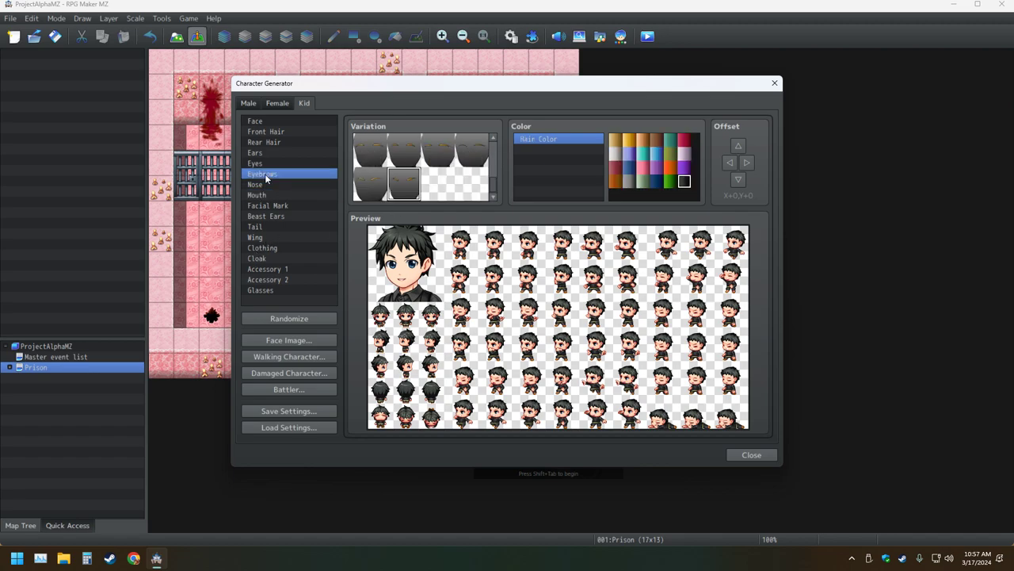
scroll(428, 184, down, 3)
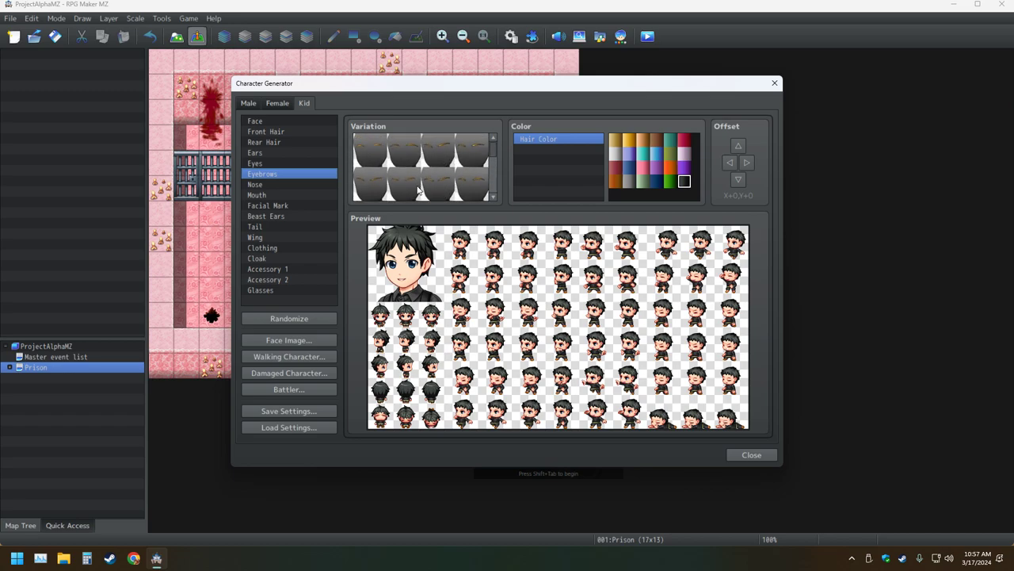
click(407, 151)
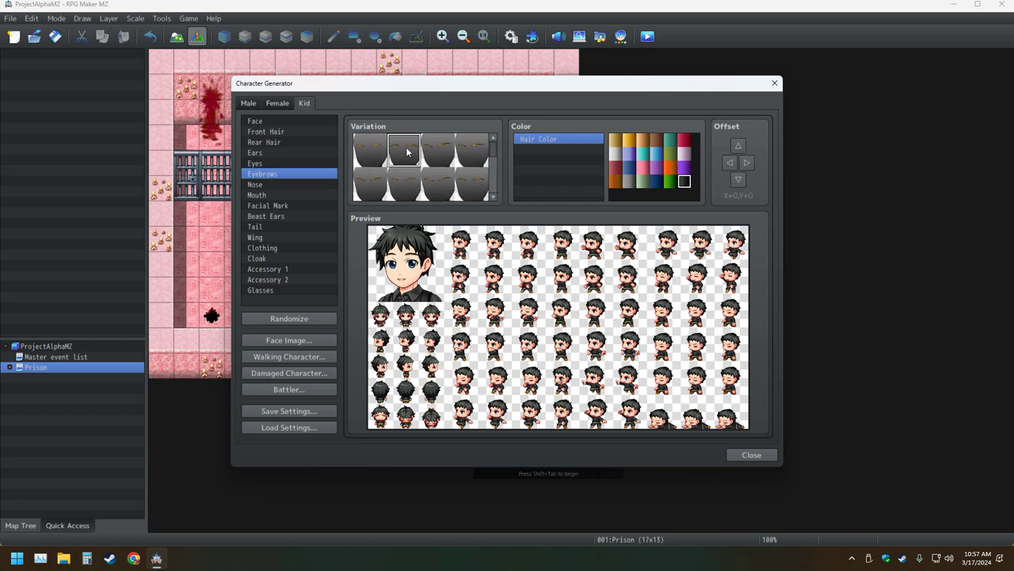
click(364, 160)
click(366, 186)
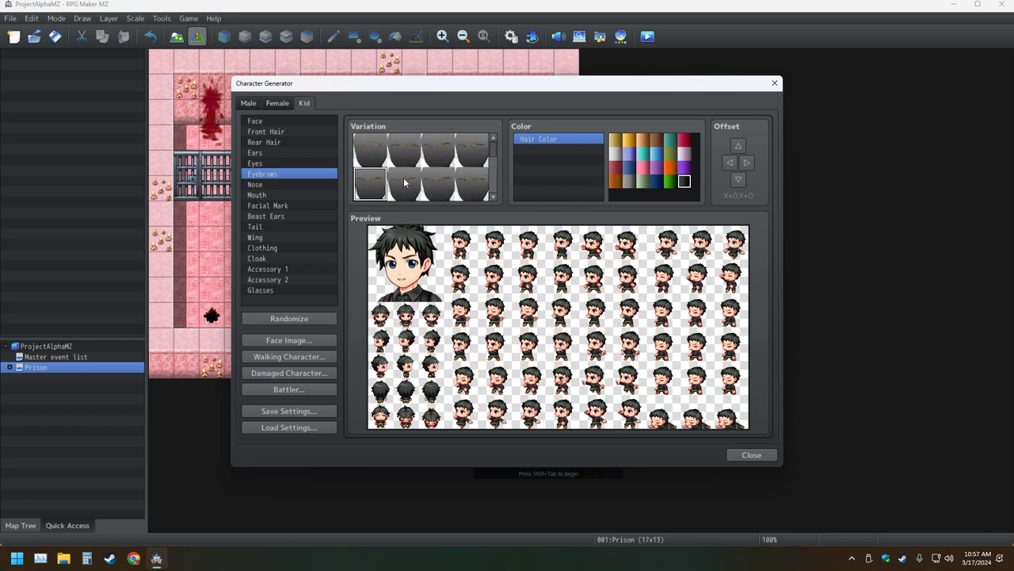
click(405, 184)
click(456, 187)
click(479, 189)
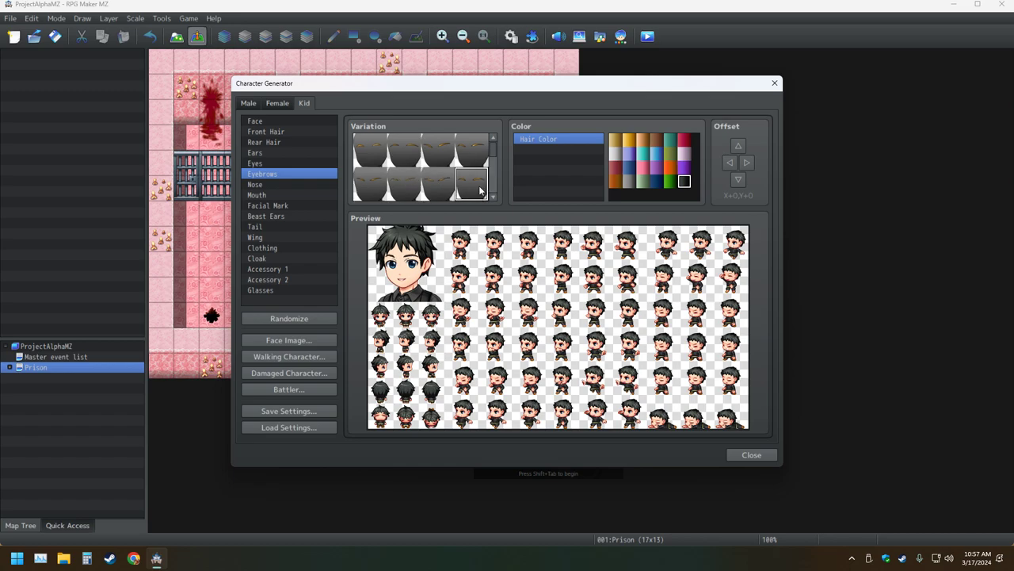
click(480, 159)
click(475, 186)
scroll(367, 181, down, 3)
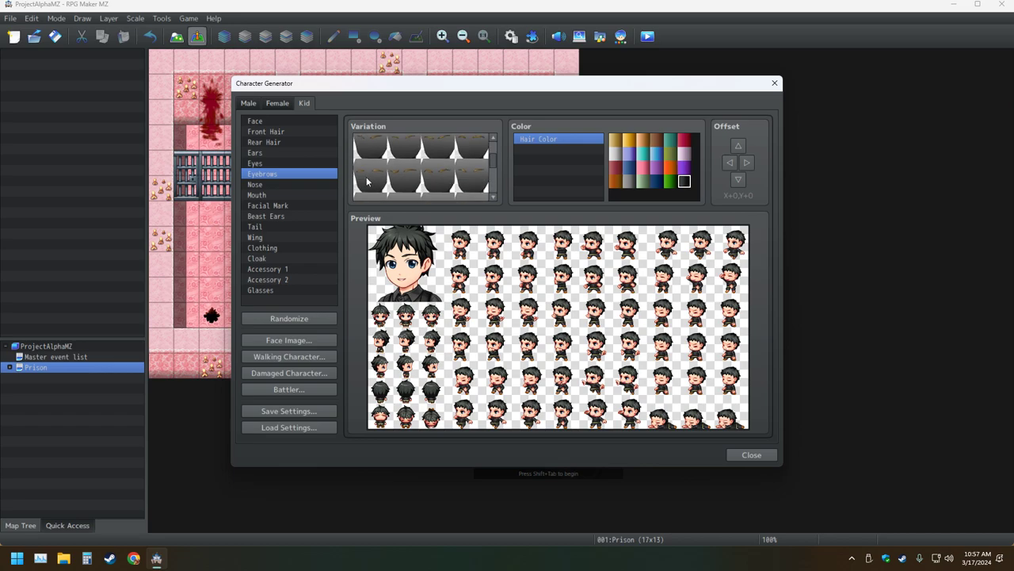
click(367, 182)
click(413, 175)
click(448, 175)
click(478, 175)
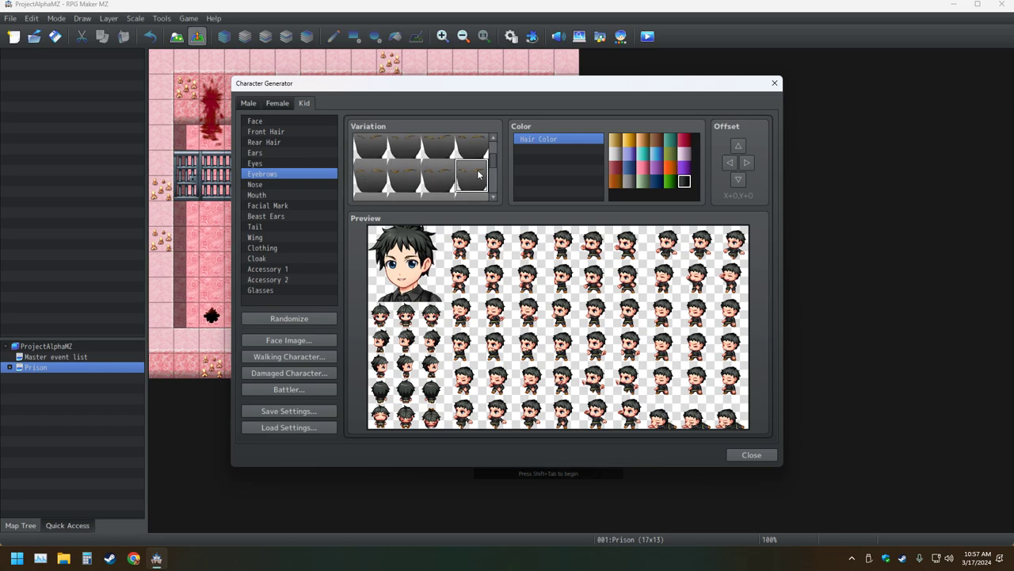
scroll(391, 183, down, 2)
click(382, 193)
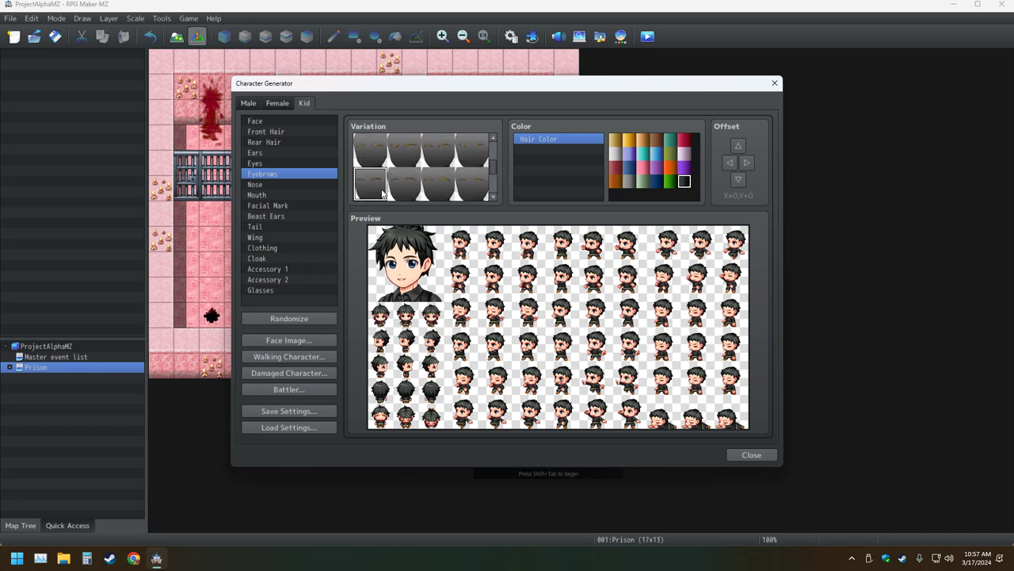
Compare more eyebrow variations on the kid's face preview, switching back and forth between candidates in the middle and final rows
key(Left)
key(Left)
key(Left)
key(Left)
key(Left)
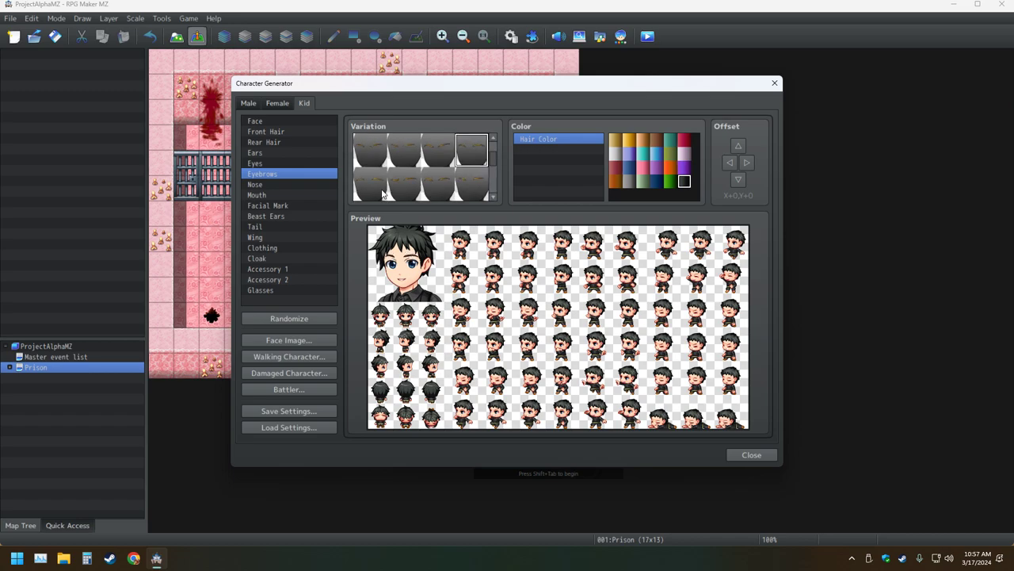
click(382, 193)
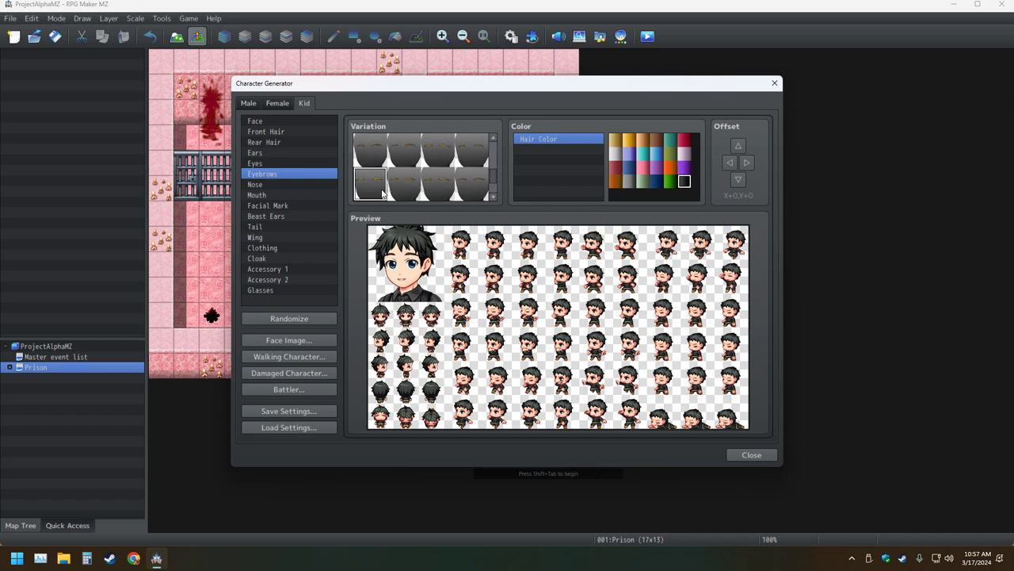
key(Right)
key(Right)
key(Right)
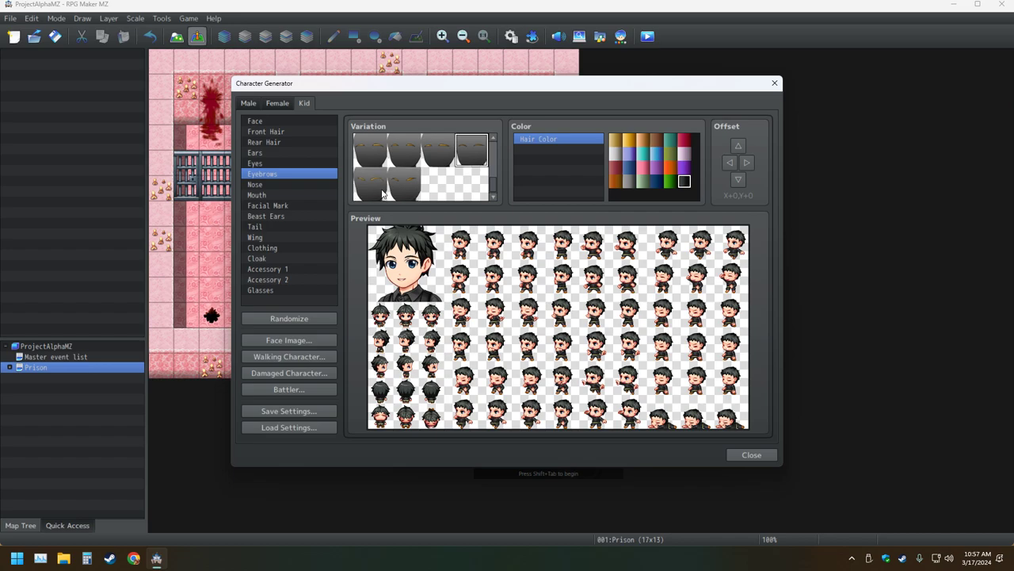
key(Left)
key(Left)
key(Left)
key(Left)
key(Left)
key(Left)
key(Left)
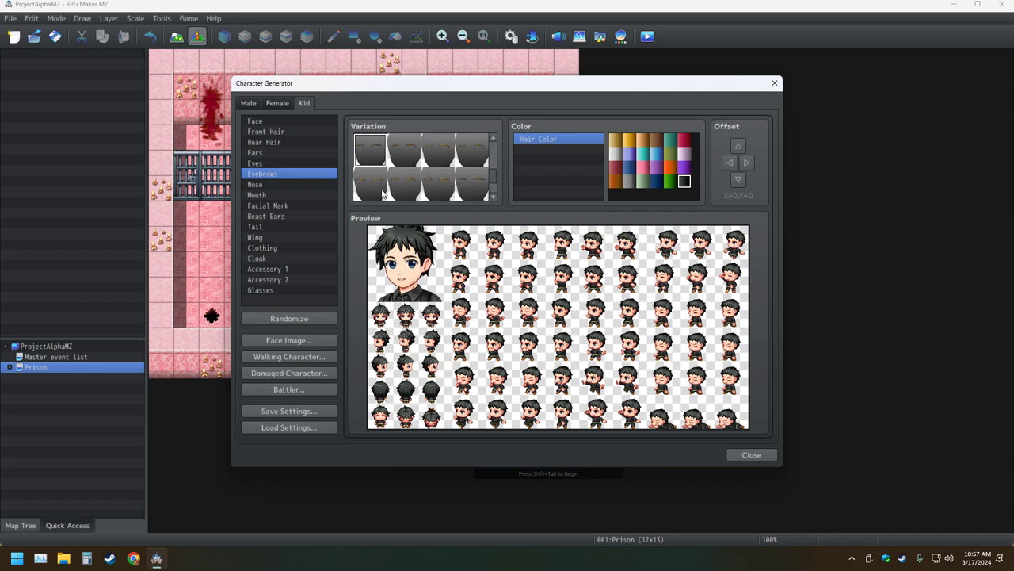
key(Right)
key(Right)
key(Right)
key(Right)
key(Right)
key(Right)
key(Right)
key(Right)
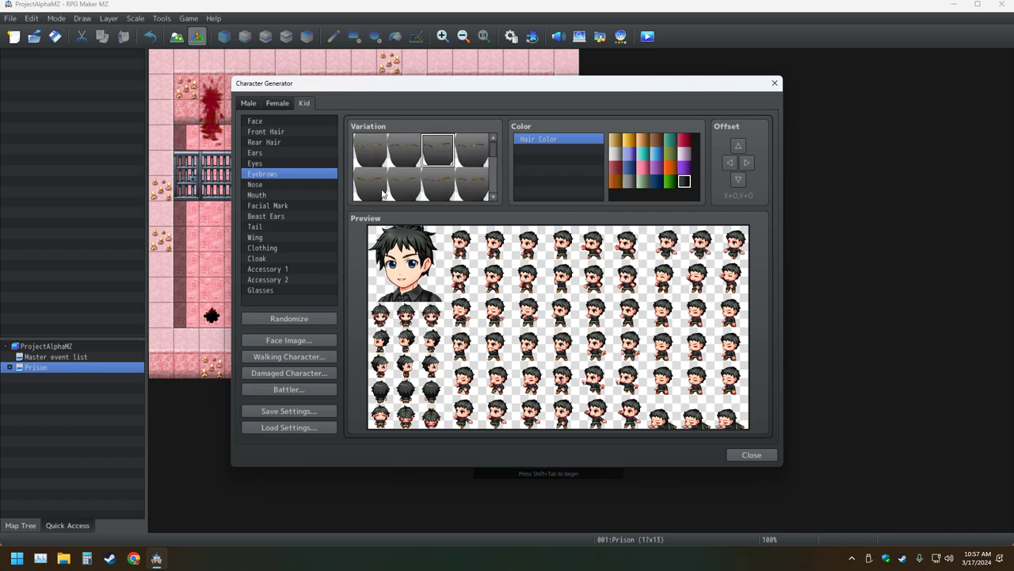
key(Left)
key(Left)
key(Right)
key(Right)
key(Left)
key(Left)
key(Right)
key(Left)
key(Down)
key(Down)
key(Down)
key(Down)
key(Down)
key(Down)
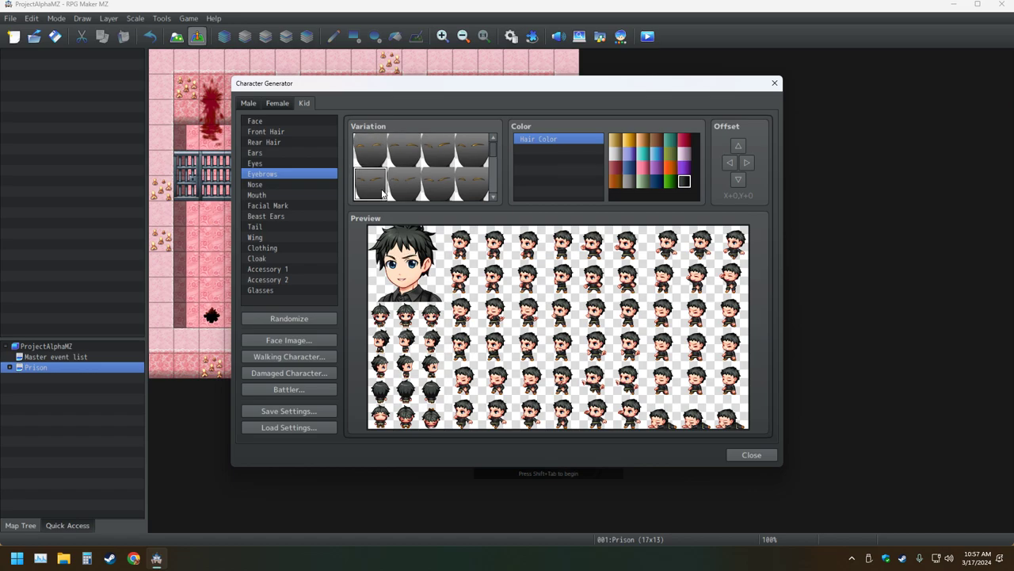
key(Up)
key(Right)
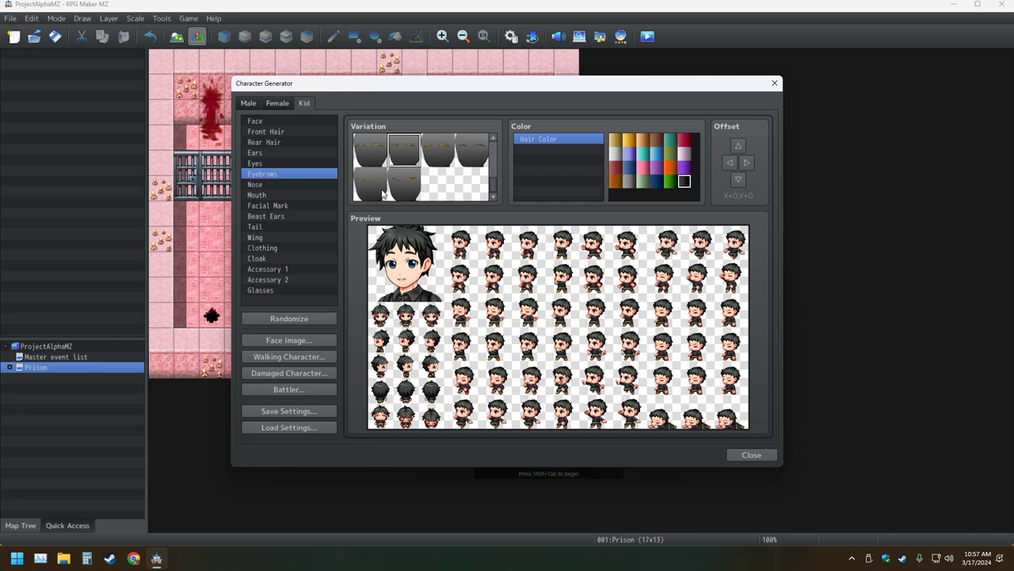
key(Up)
key(Up)
key(Up)
key(Up)
key(Right)
key(Right)
key(Right)
key(Right)
key(Right)
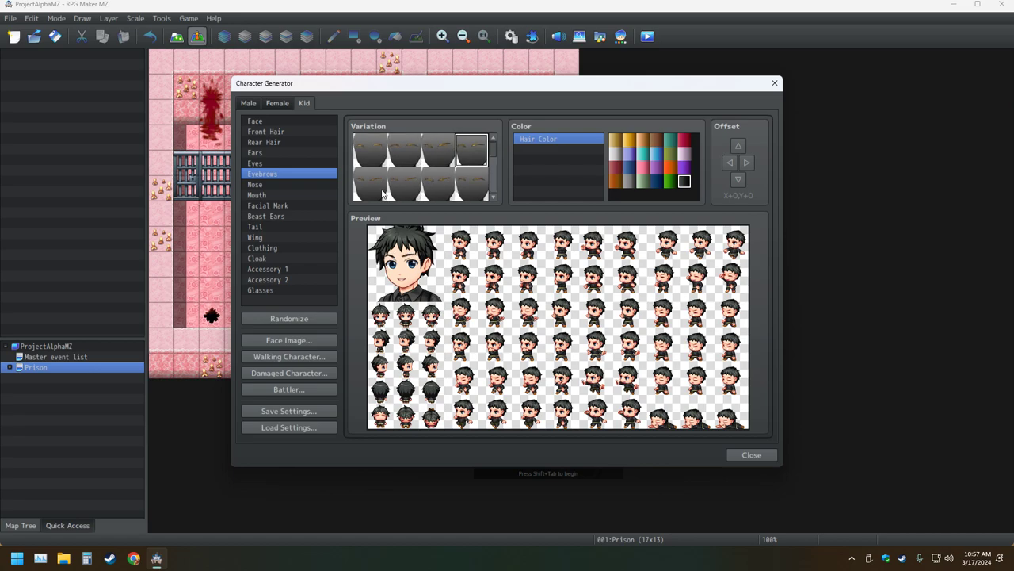
key(Left)
key(Left)
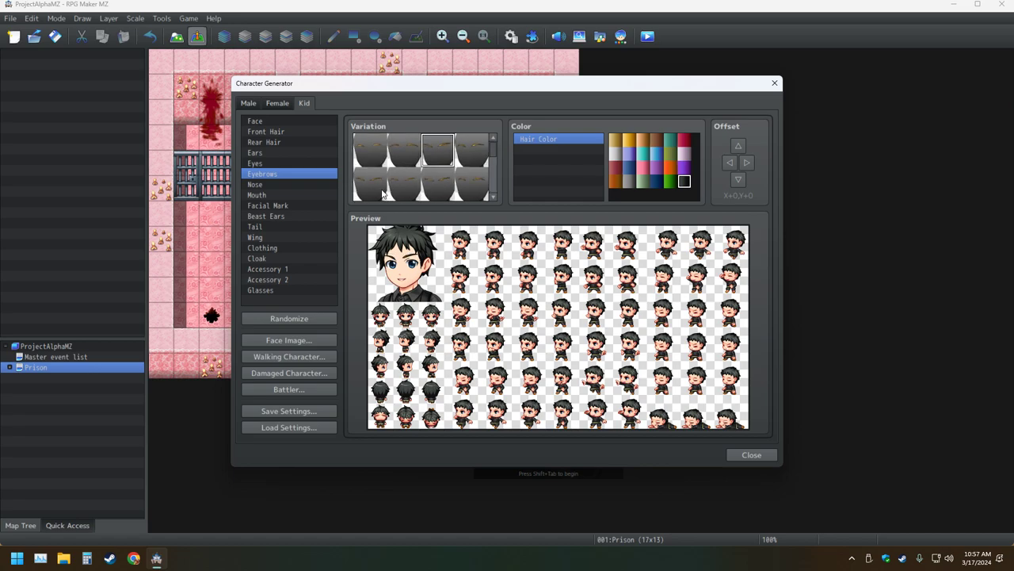
key(Up)
key(Up)
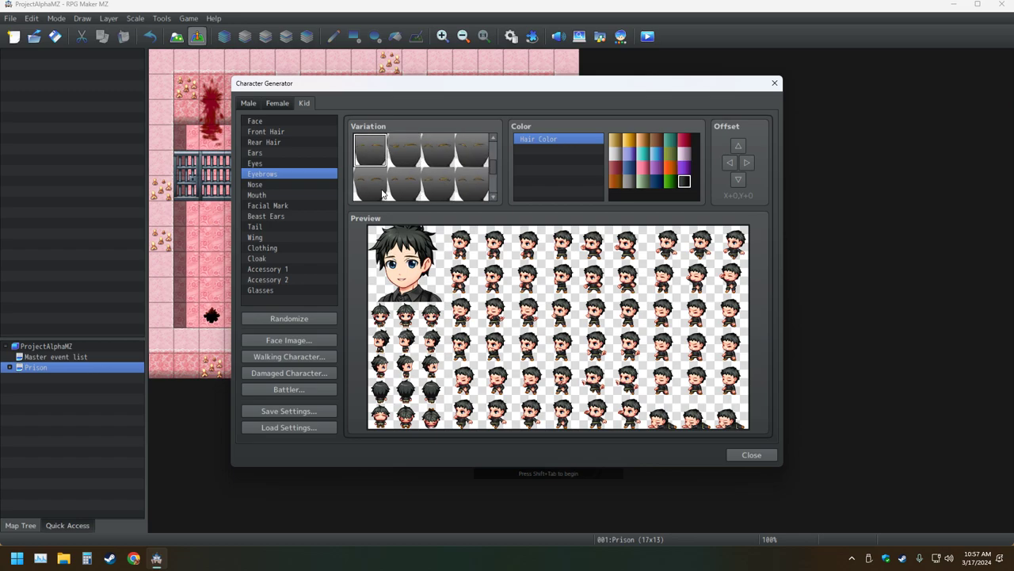
key(Down)
key(Down)
key(Down)
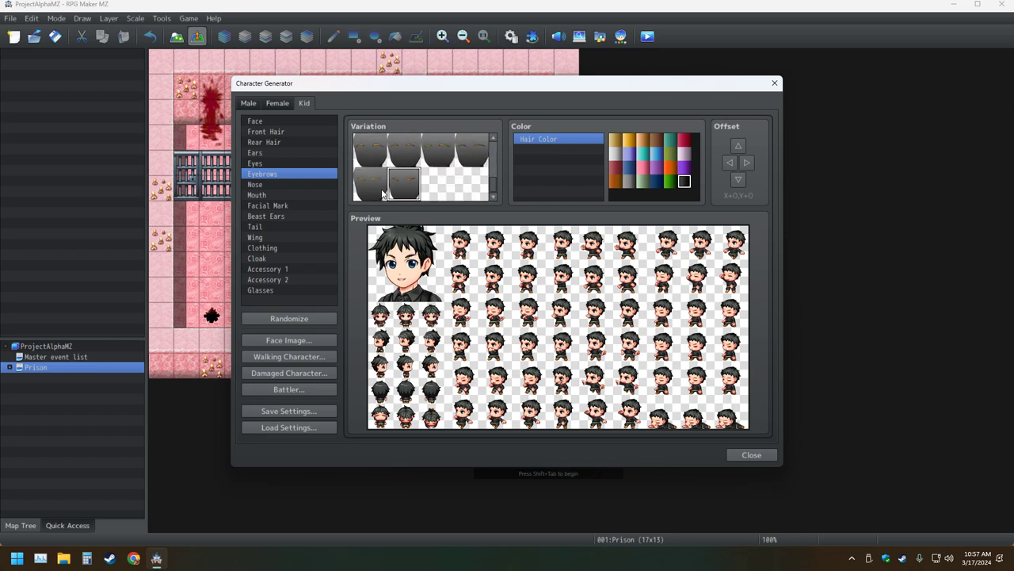
key(Up)
key(Right)
key(Right)
key(Right)
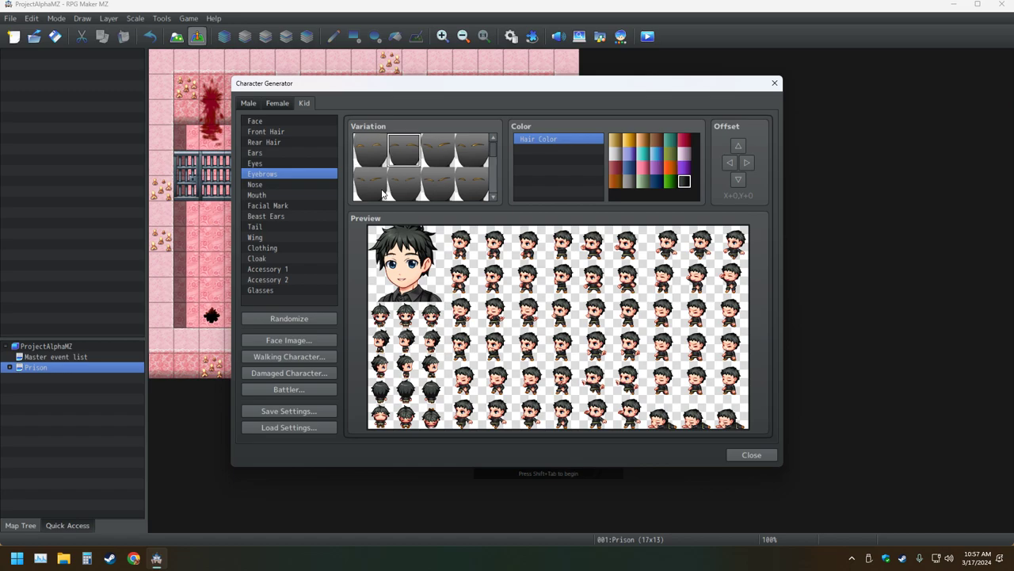
key(Left)
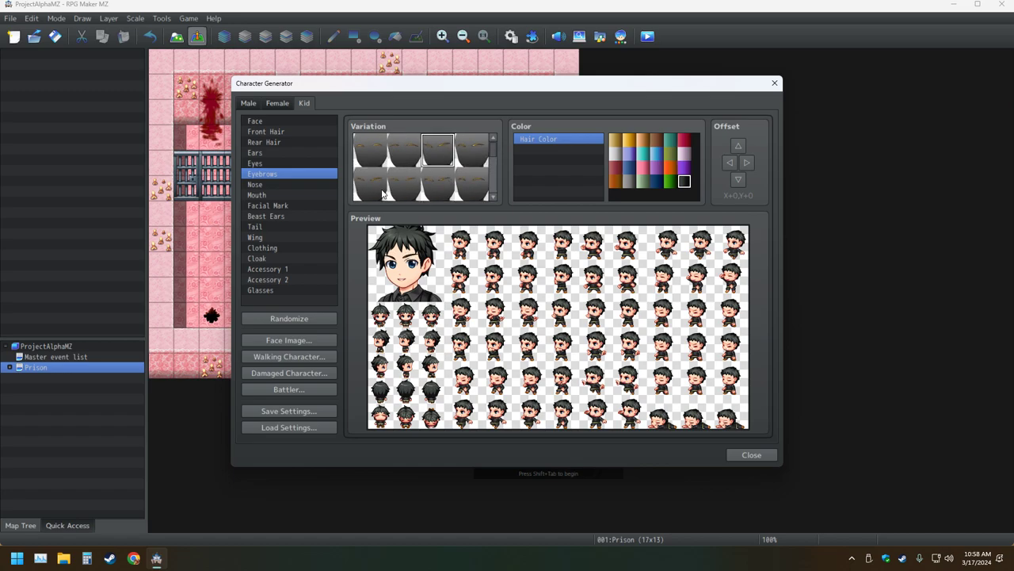
key(Down)
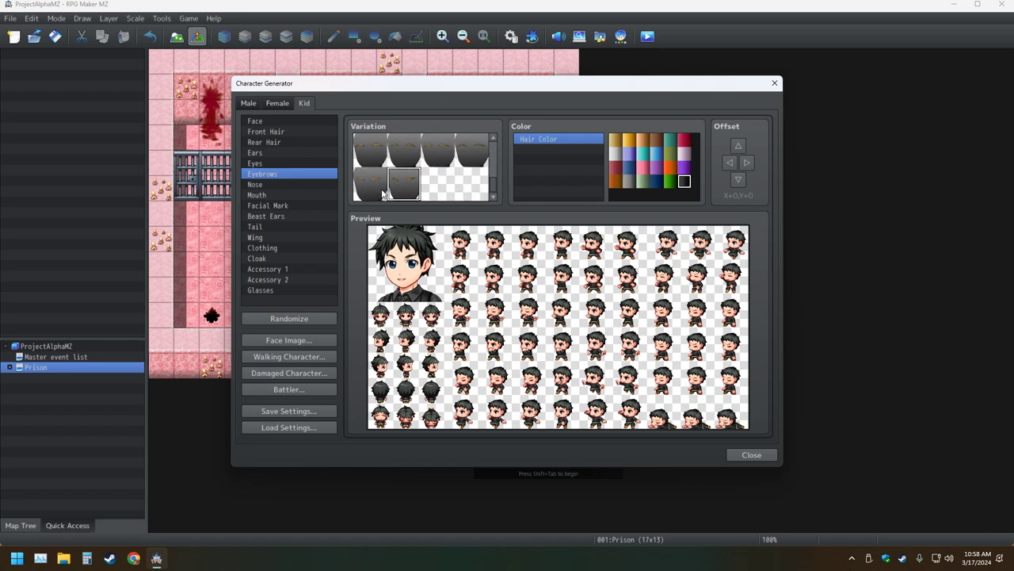
key(Up)
key(Right)
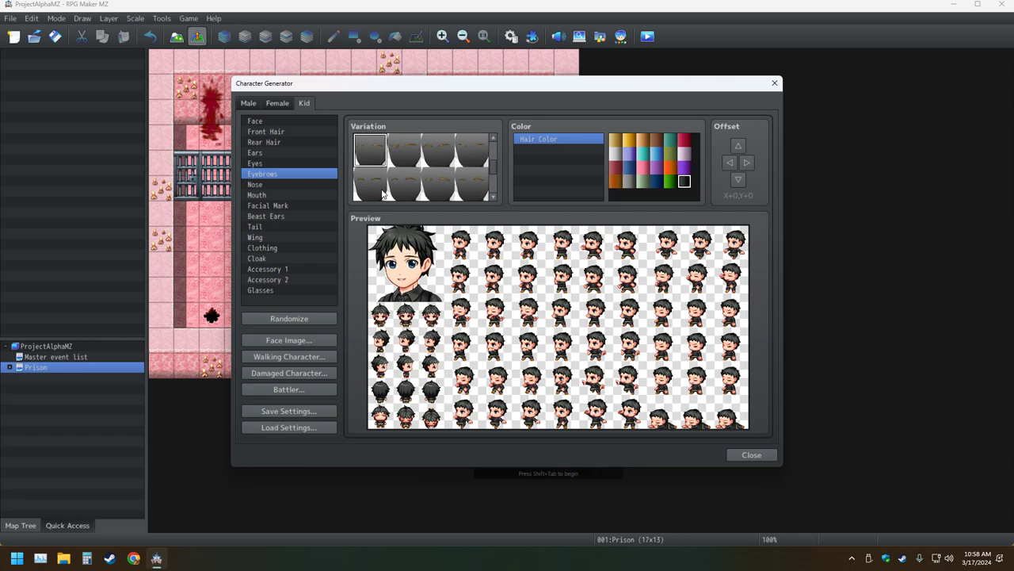
key(Left)
key(Left)
key(Right)
key(Right)
key(Right)
key(Left)
key(Left)
key(Left)
key(Down)
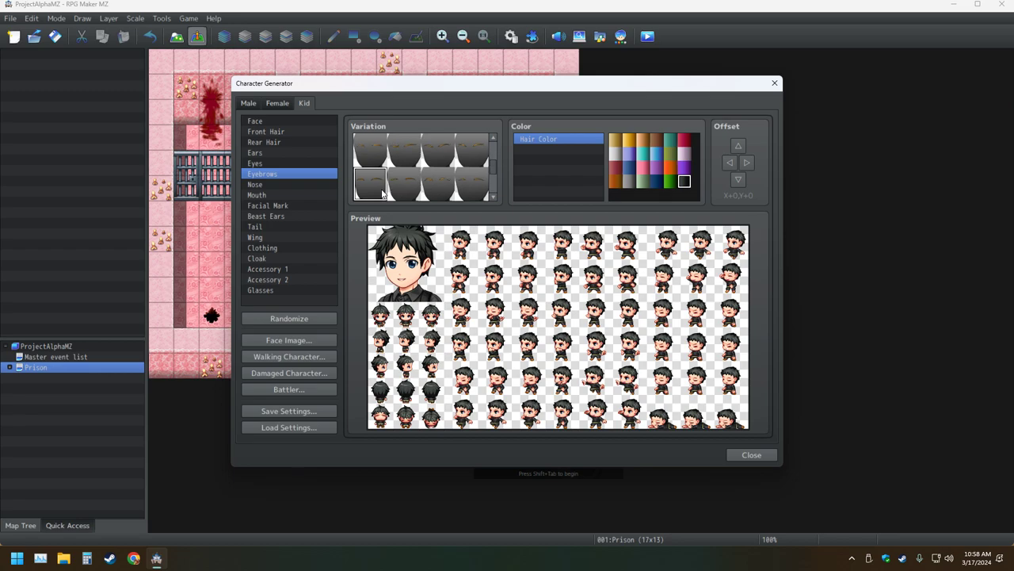
key(Down)
key(Up)
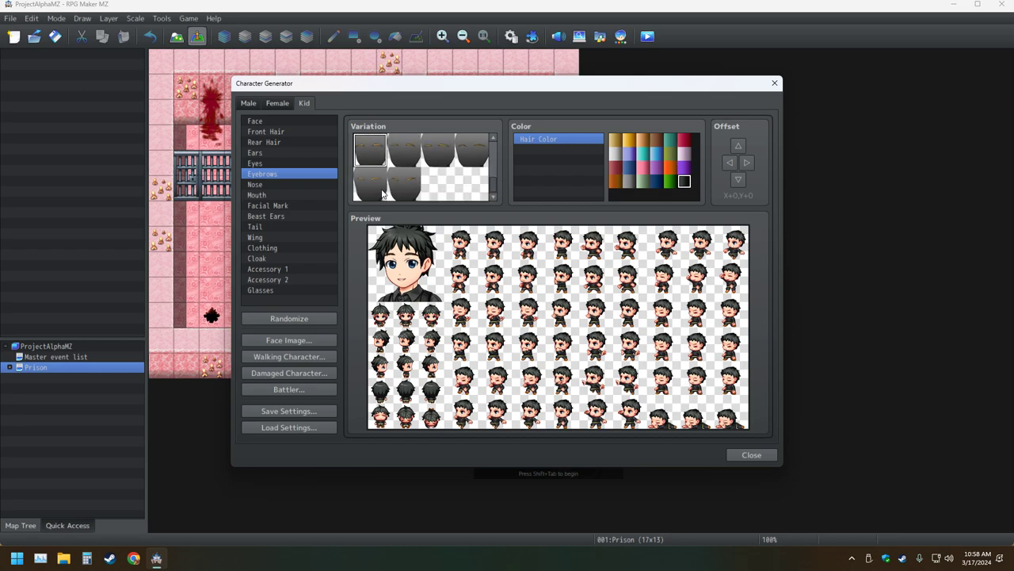
Set the kid's eyebrows to the fourth variation in the second-to-last row
key(Right)
key(Right)
key(Right)
key(Right)
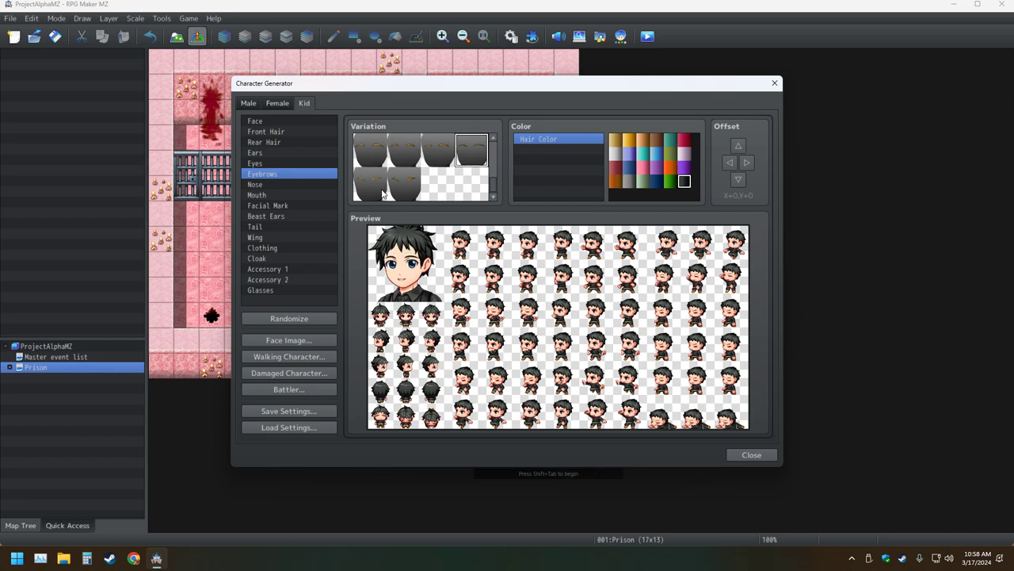
Place the new expression in the first slot of the face sheet's second row and set the kid's mouth to the second variation
click(316, 342)
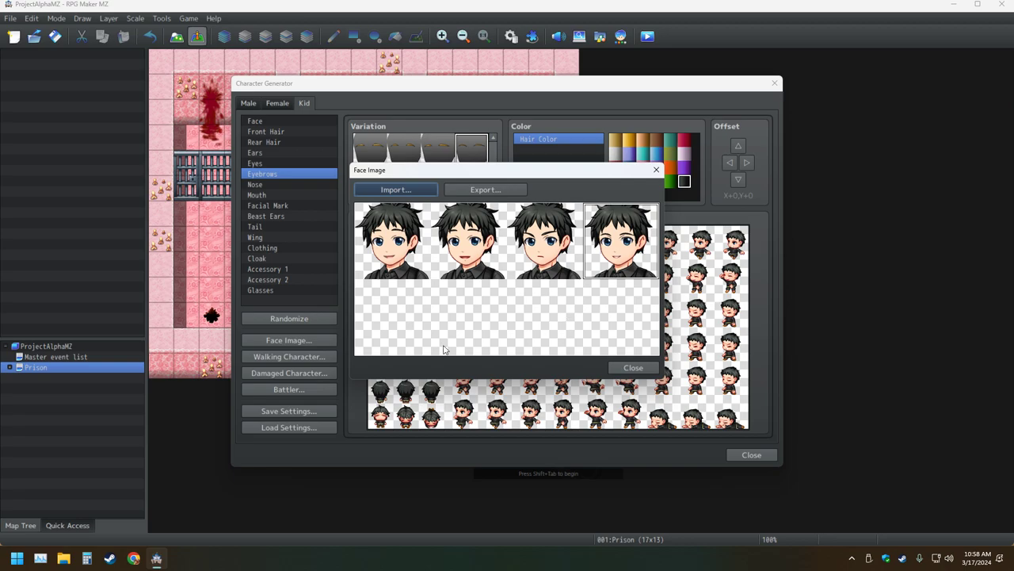
click(413, 329)
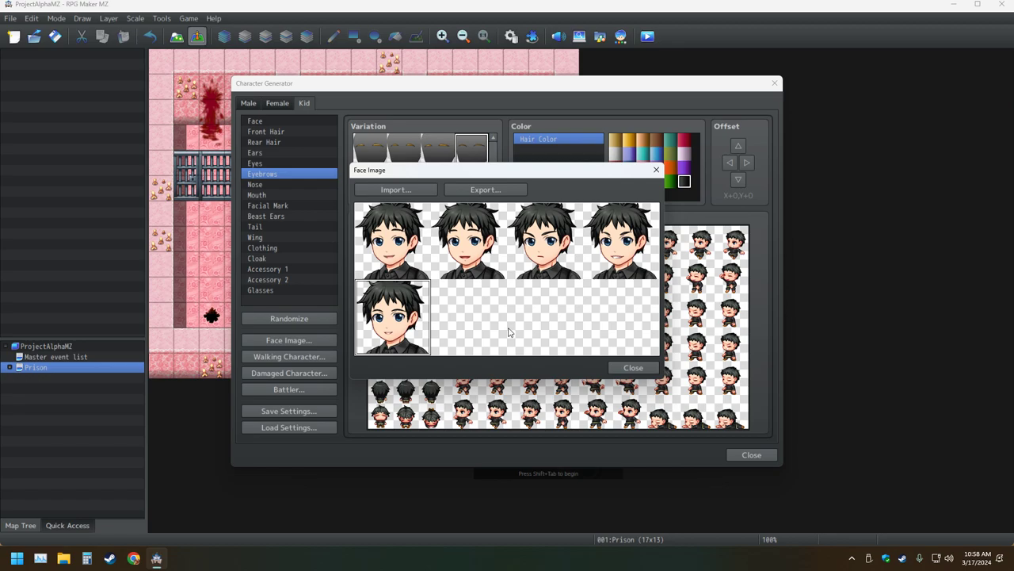
click(633, 367)
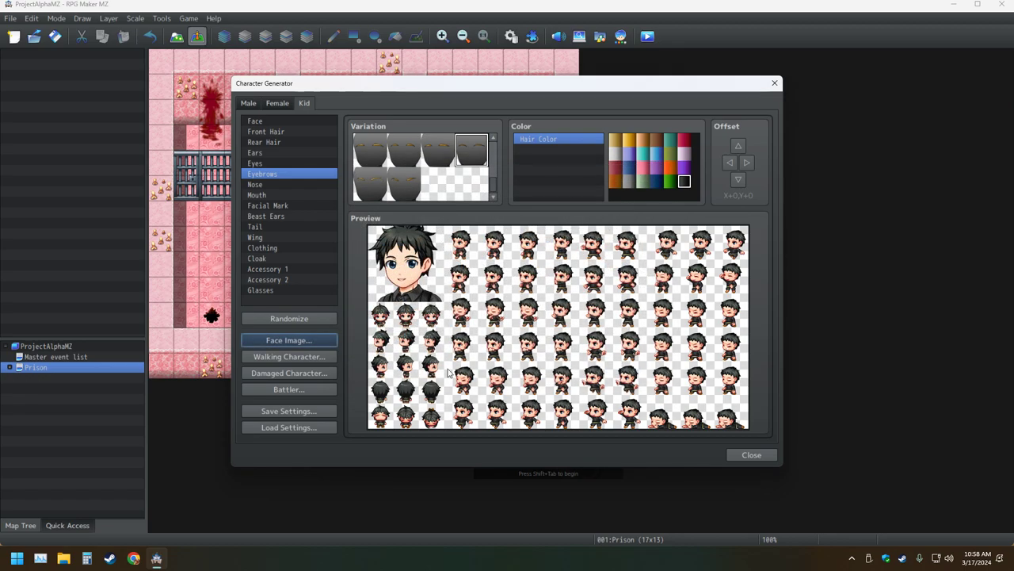
click(277, 195)
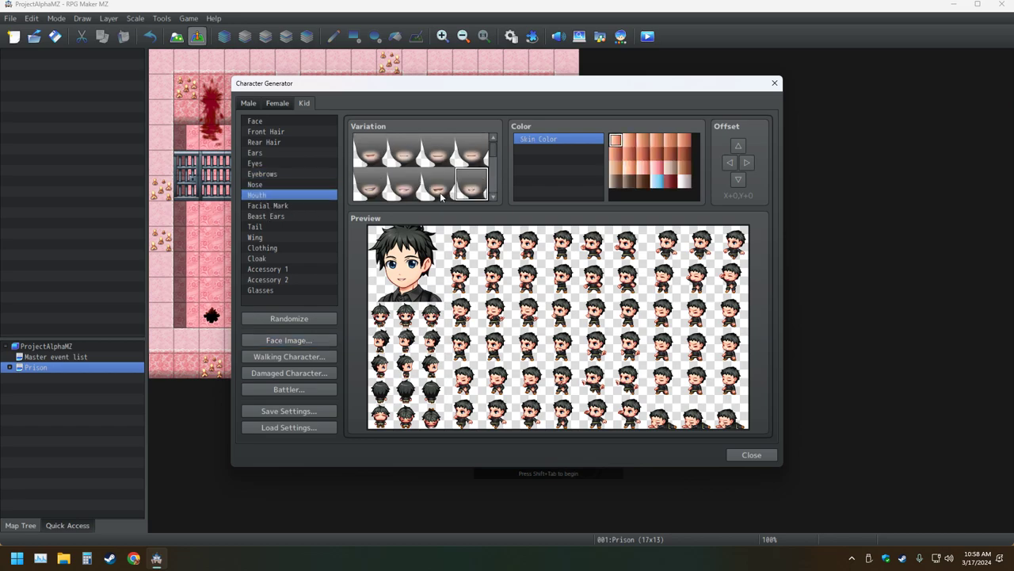
click(408, 158)
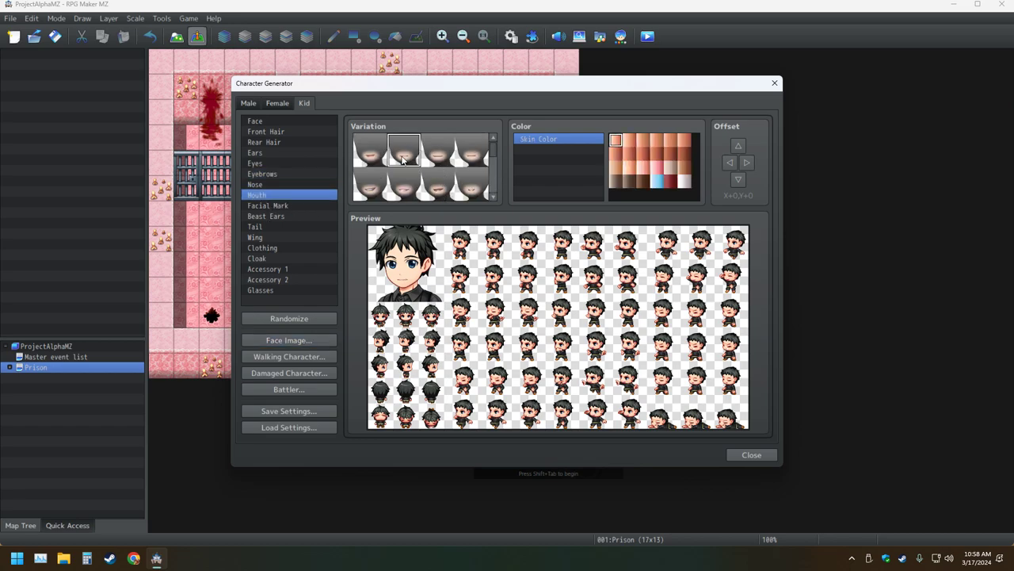
Export the face sheet with the fifth expression to the Main Char image in the faces folder, replacing the existing file
click(309, 340)
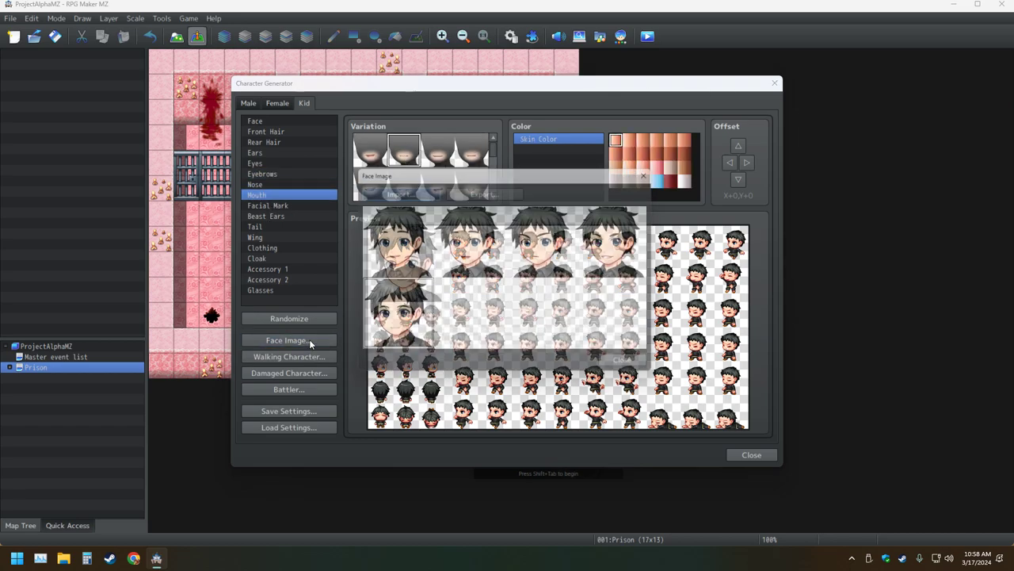
click(481, 192)
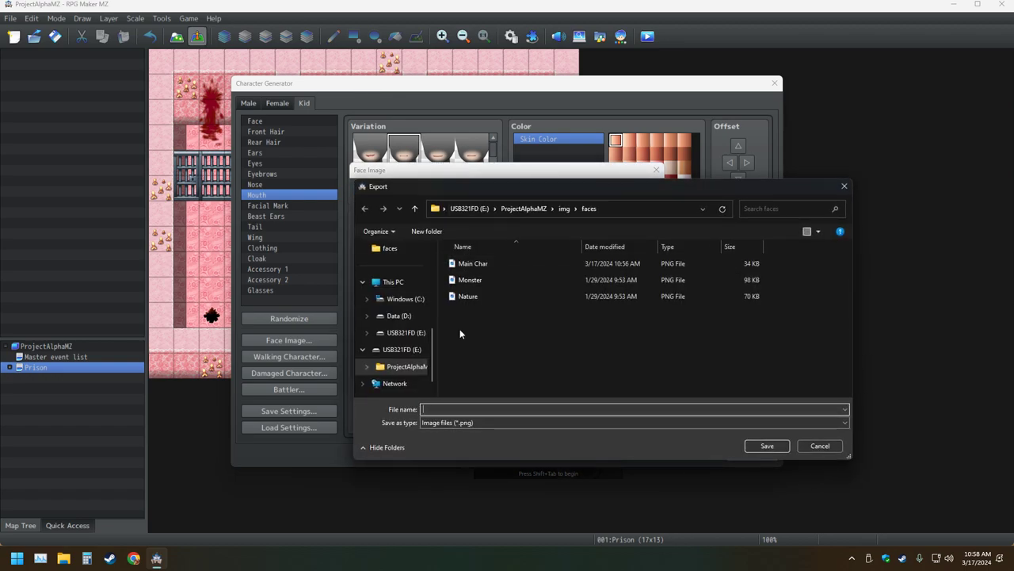
double_click(559, 263)
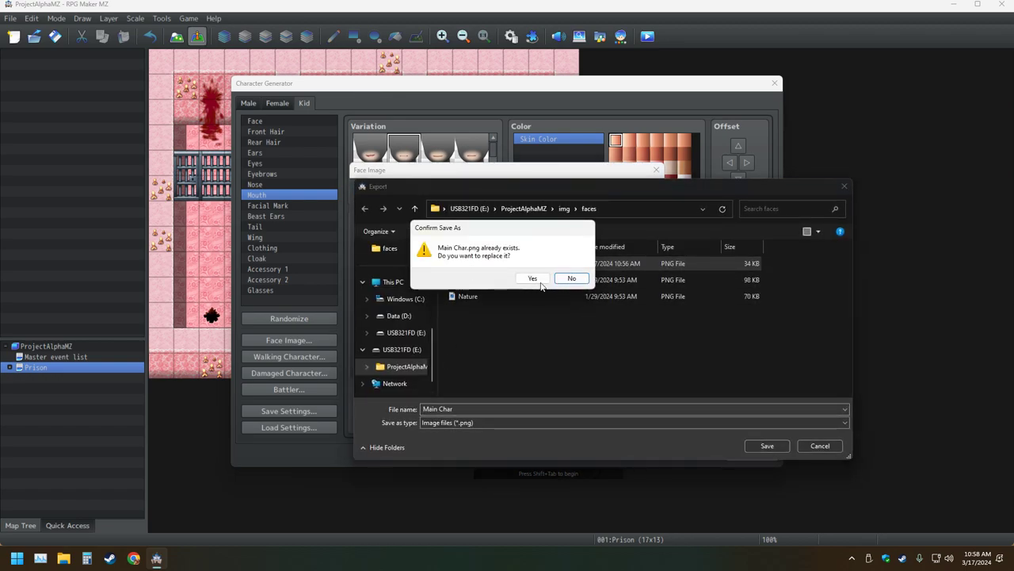
click(534, 279)
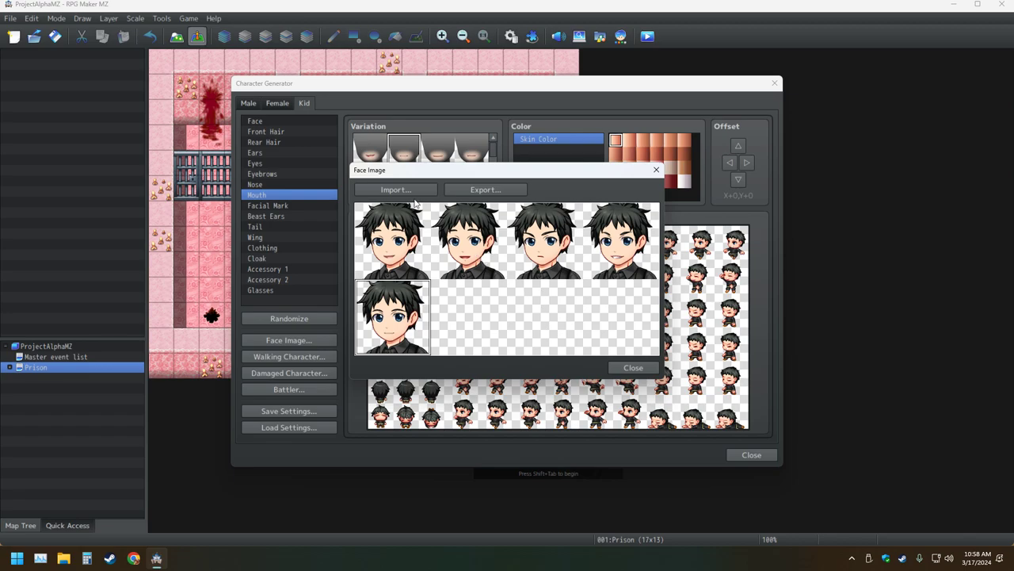
Import the Main Char face sheet again and choose the second slot of its second row for the sixth expression
click(396, 190)
click(476, 265)
double_click(475, 265)
click(523, 329)
click(477, 331)
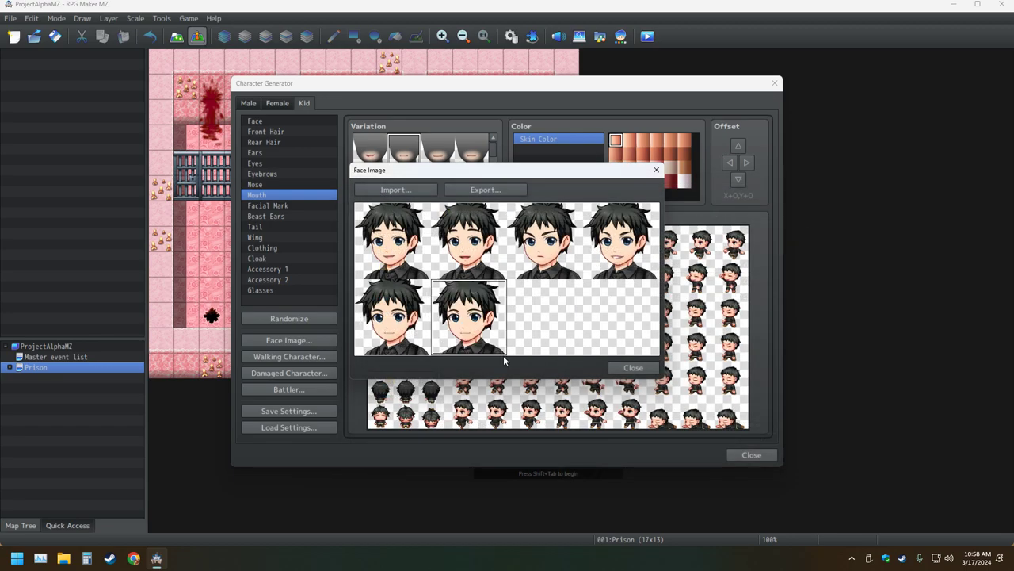
click(633, 367)
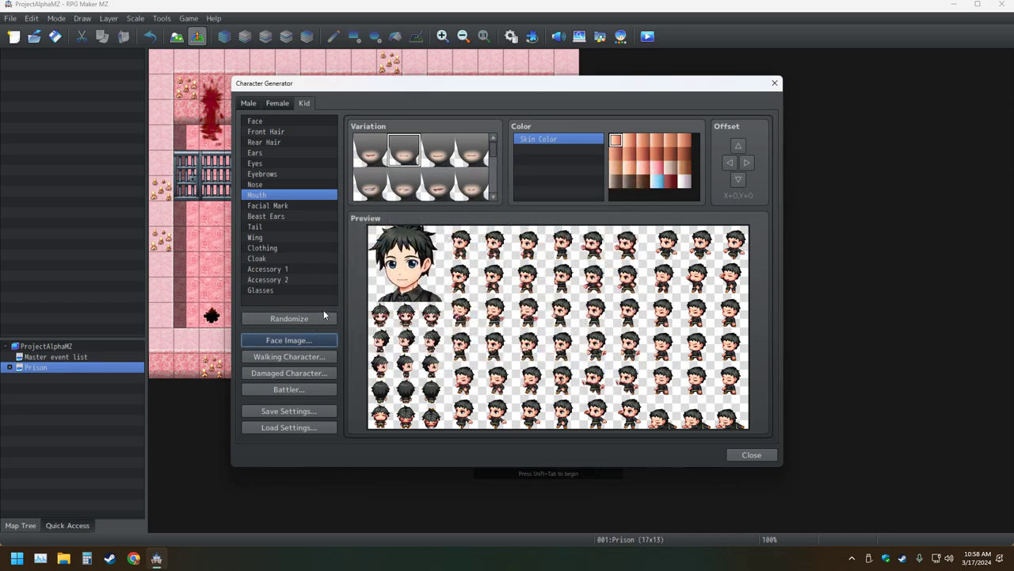
Try several mouth variations for the kid's sixth expression and select the second-to-last one
click(469, 158)
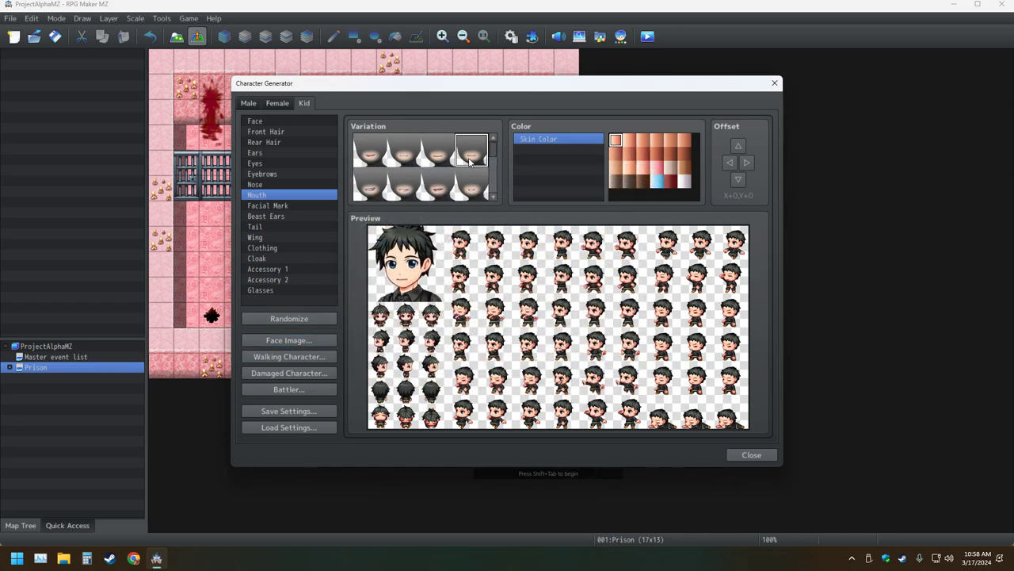
scroll(382, 195, down, 3)
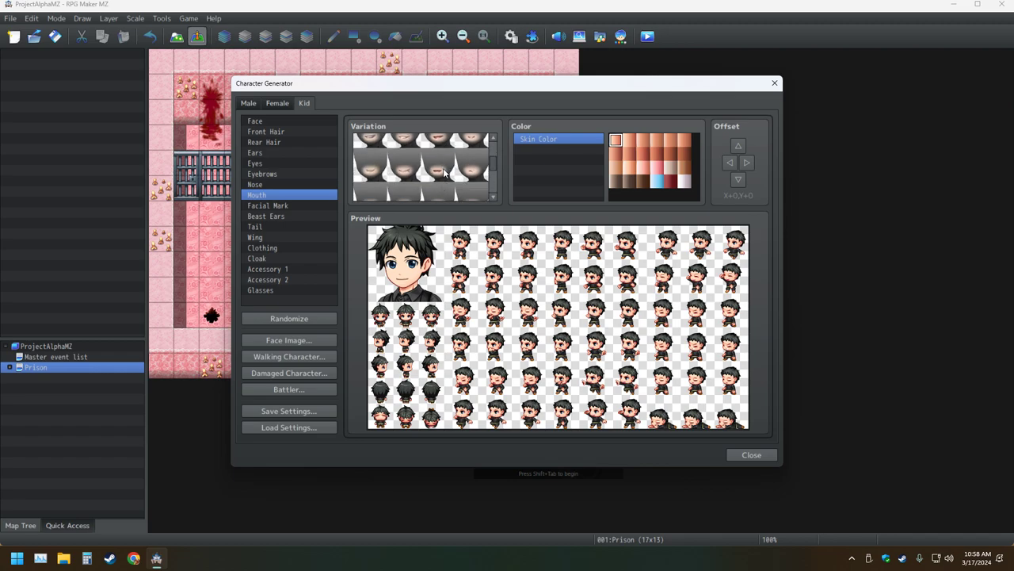
scroll(388, 176, down, 1)
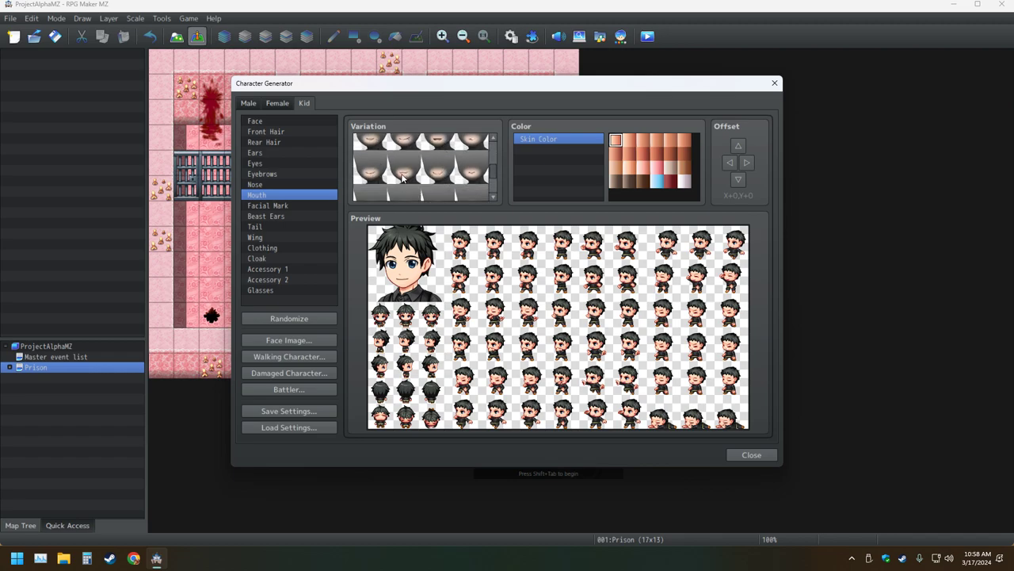
click(474, 175)
scroll(429, 193, down, 2)
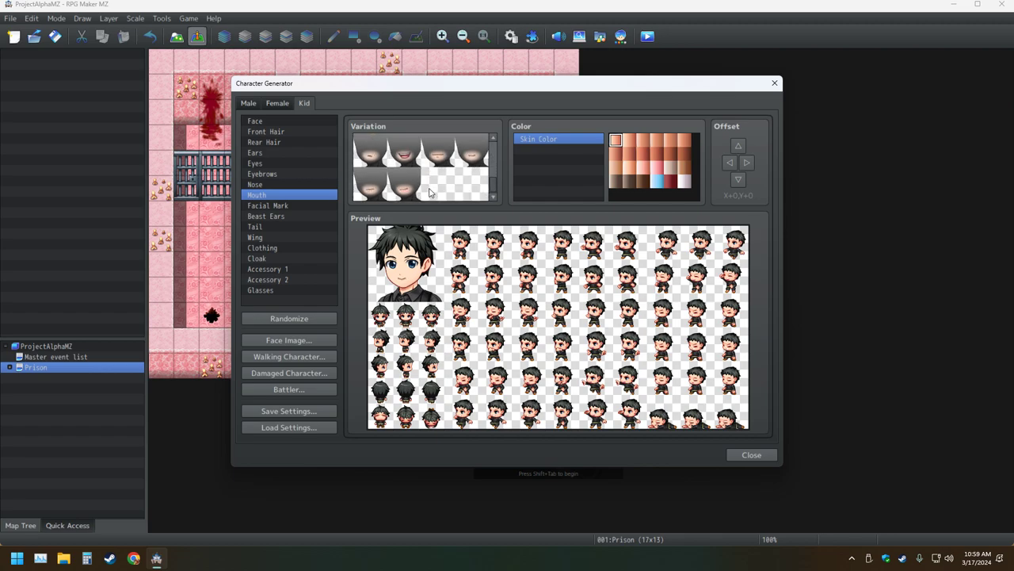
click(448, 157)
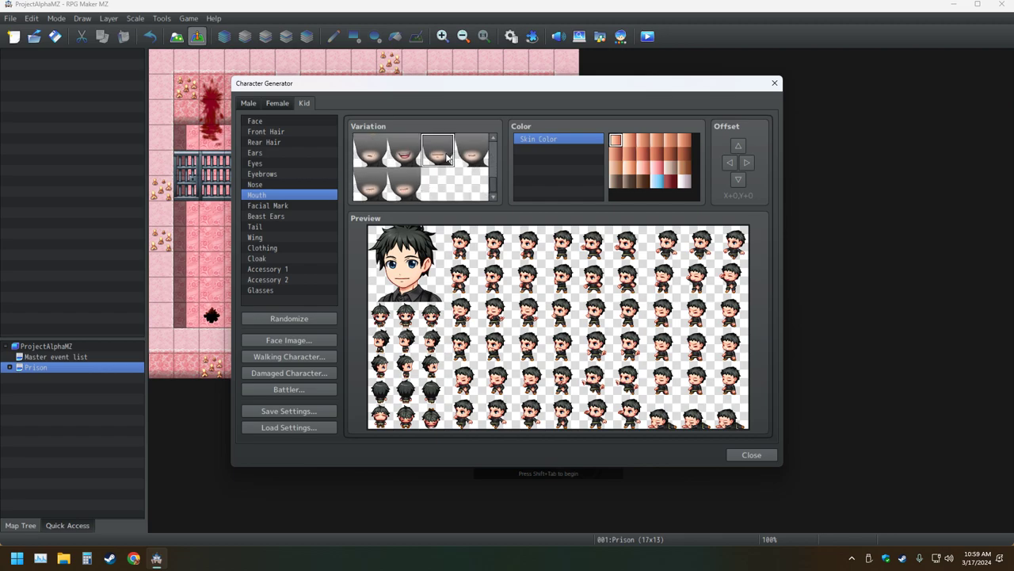
click(371, 187)
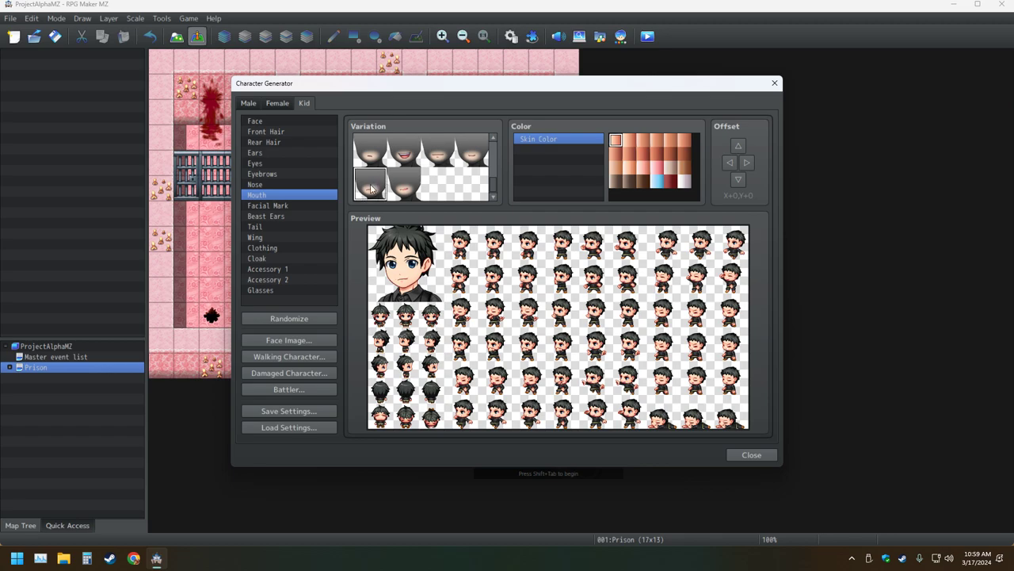
Try several eyebrow variations for the kid's sixth expression and select the furrowed pair in the third column
click(274, 176)
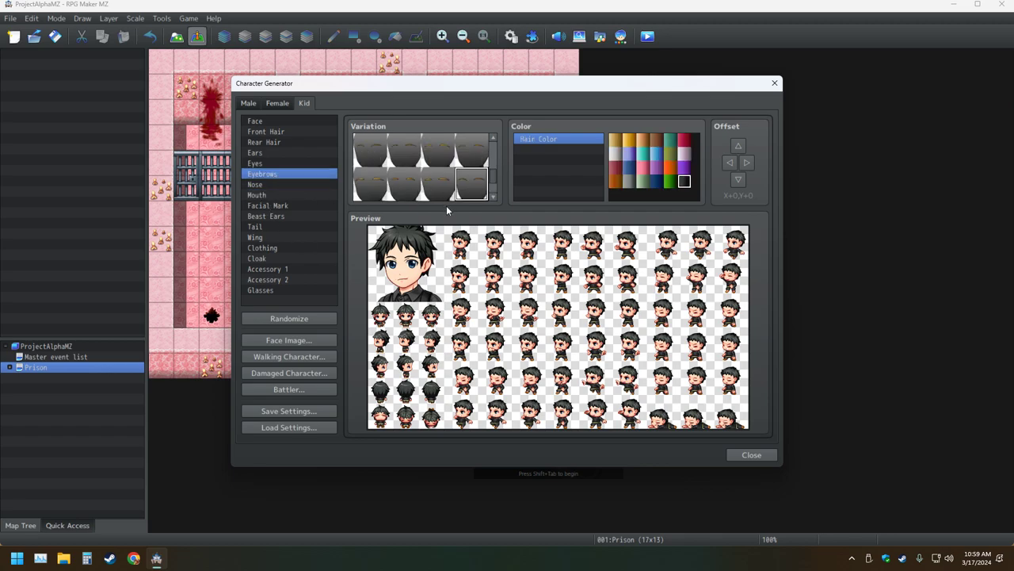
scroll(428, 190, down, 1)
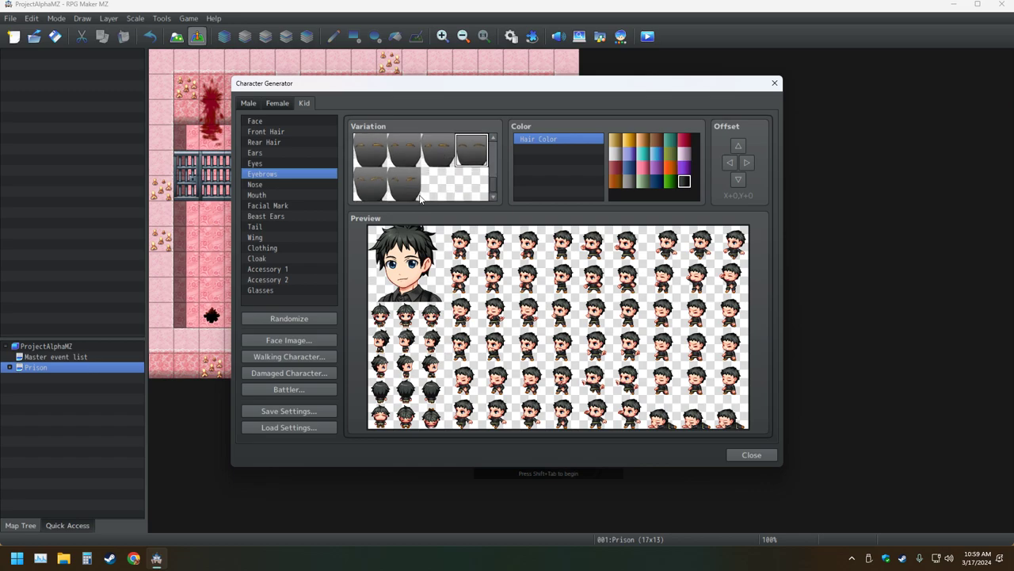
click(404, 183)
click(370, 184)
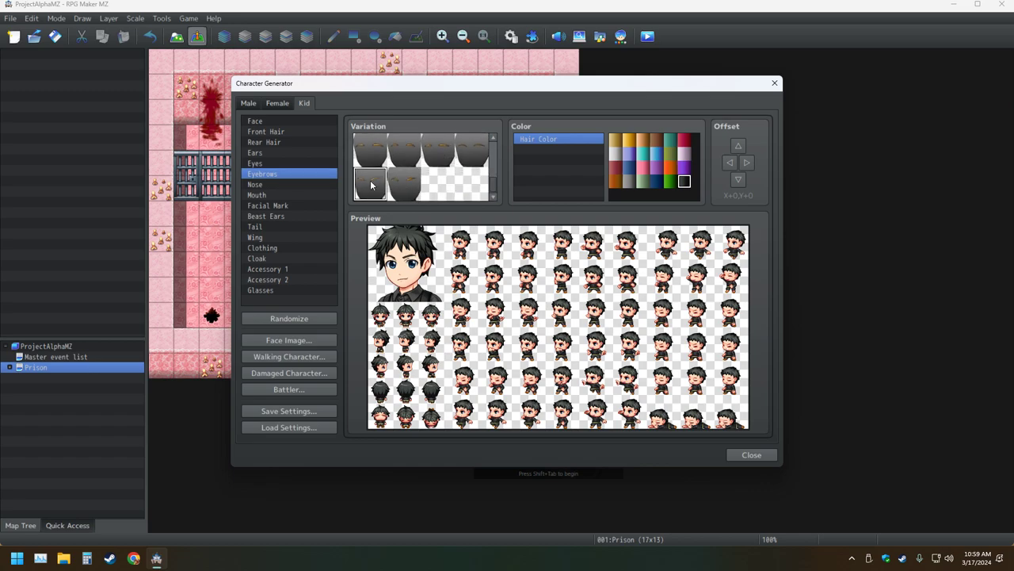
click(398, 157)
click(443, 158)
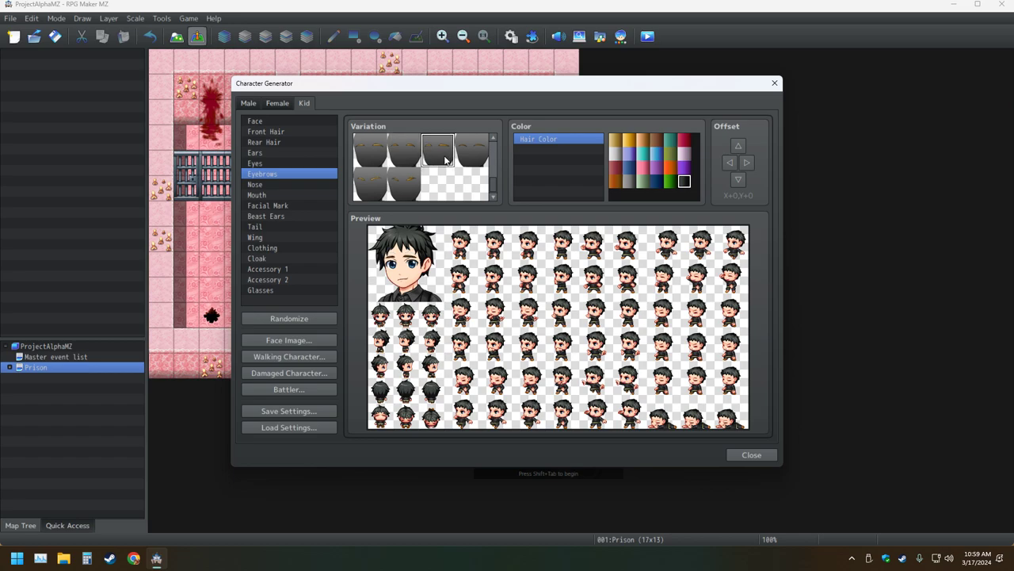
click(474, 159)
scroll(494, 160, up, 1)
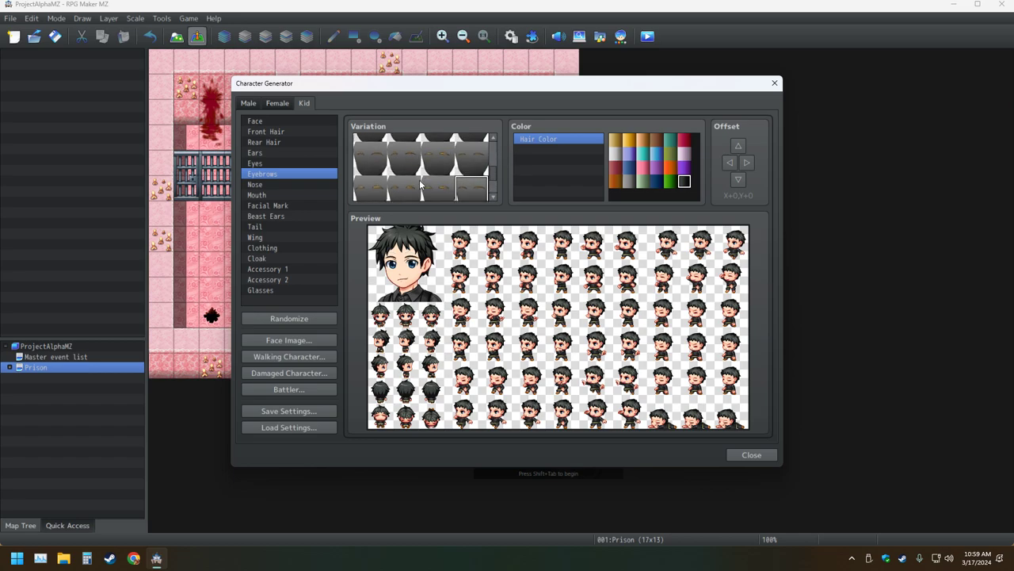
click(476, 183)
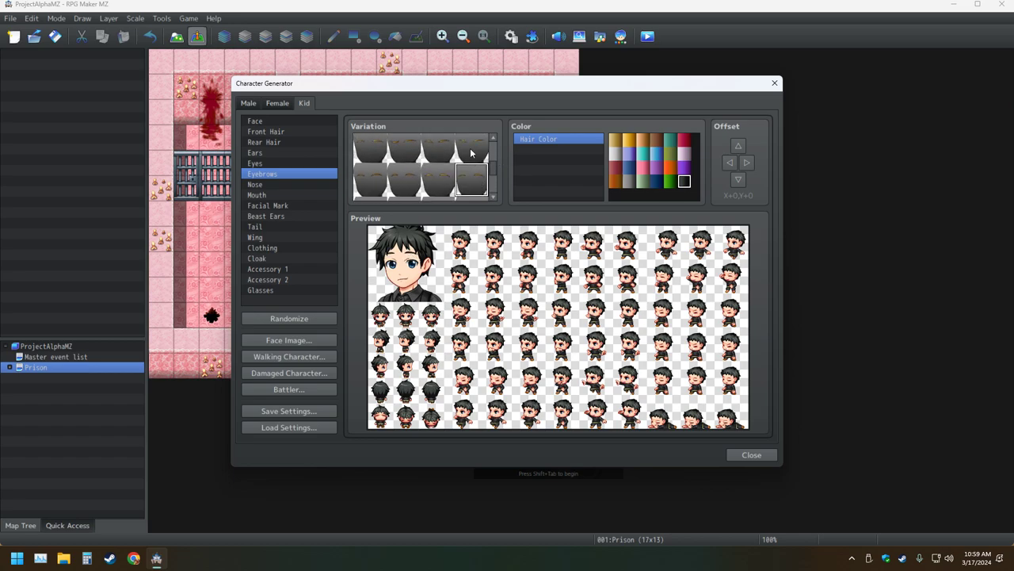
click(472, 154)
click(446, 153)
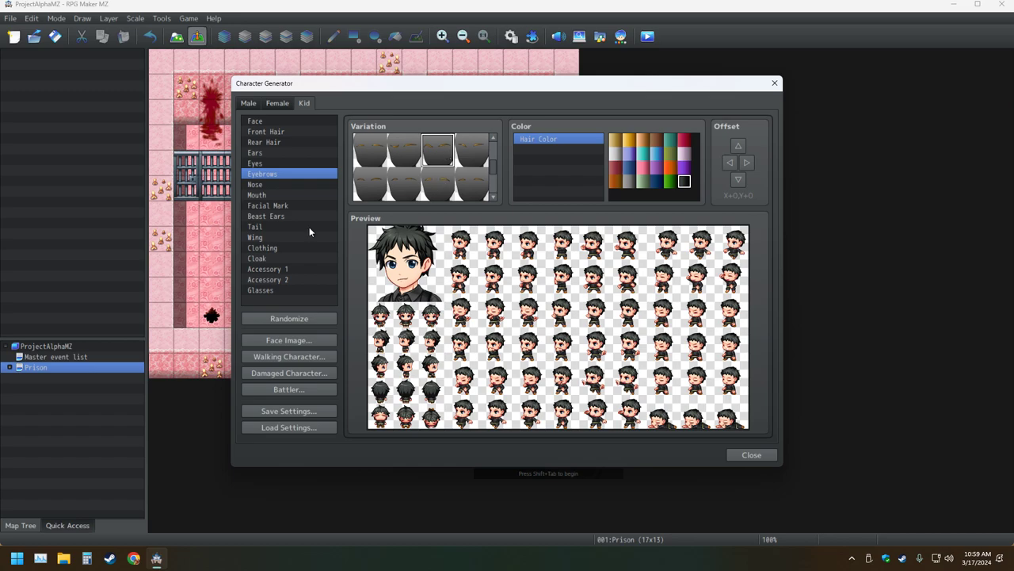
Export the face sheet with the sixth expression to the Main Char image in the faces folder, replacing the existing file
click(292, 341)
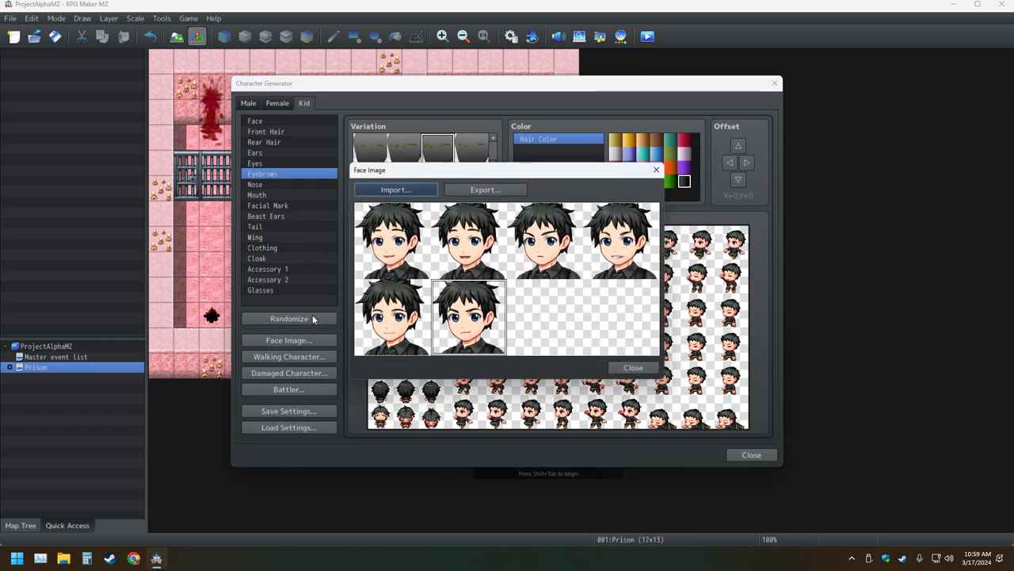
click(473, 190)
double_click(468, 263)
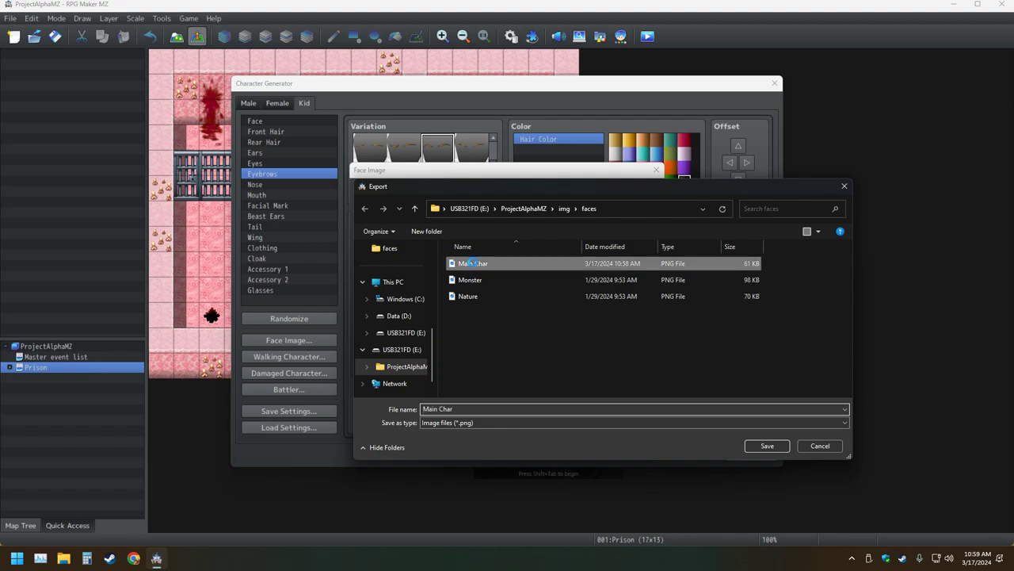
click(532, 278)
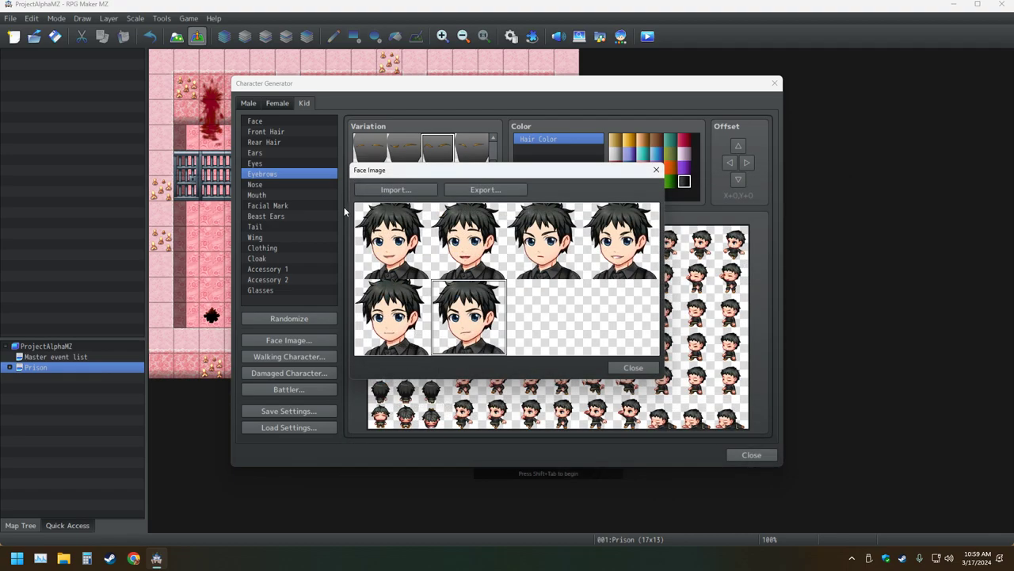
Import the Main Char face sheet again and choose the third slot of its second row for the seventh expression
click(394, 190)
double_click(500, 275)
mouse_move(547, 332)
mouse_down()
mouse_move(612, 339)
mouse_move(530, 340)
mouse_up()
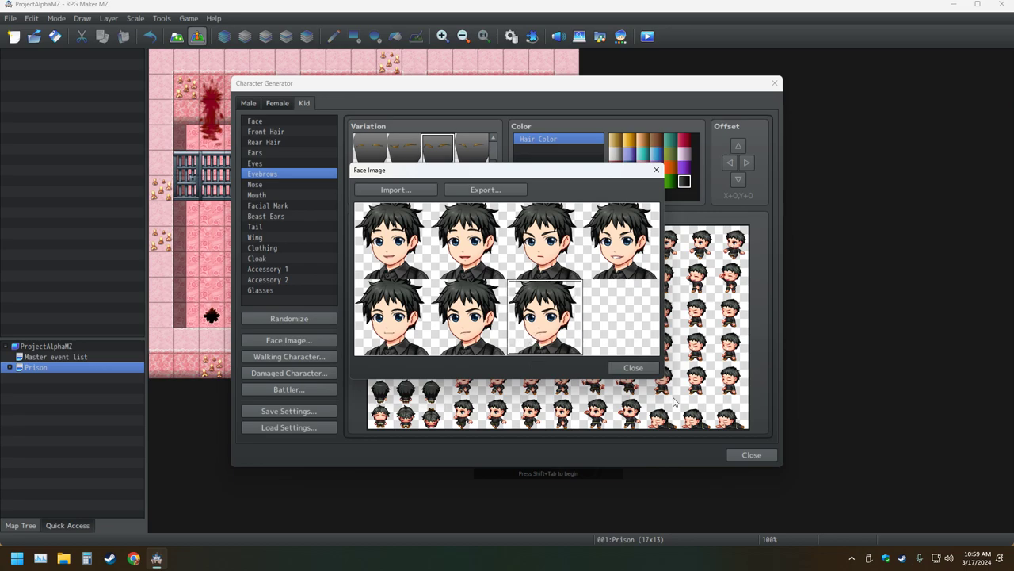
click(638, 367)
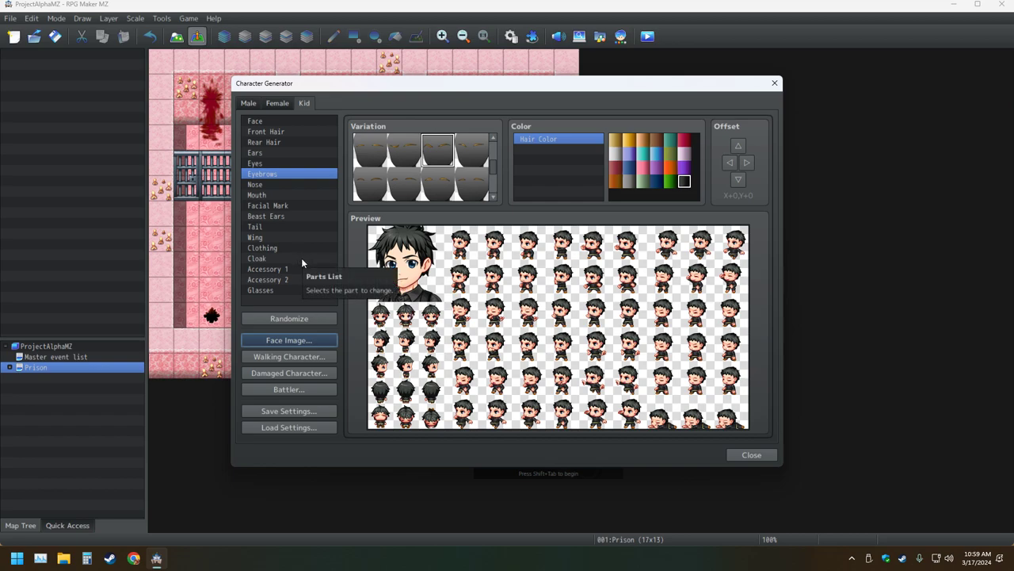
Set the kid's mouth to the small frowning variation in the fourth column for the seventh expression
click(275, 196)
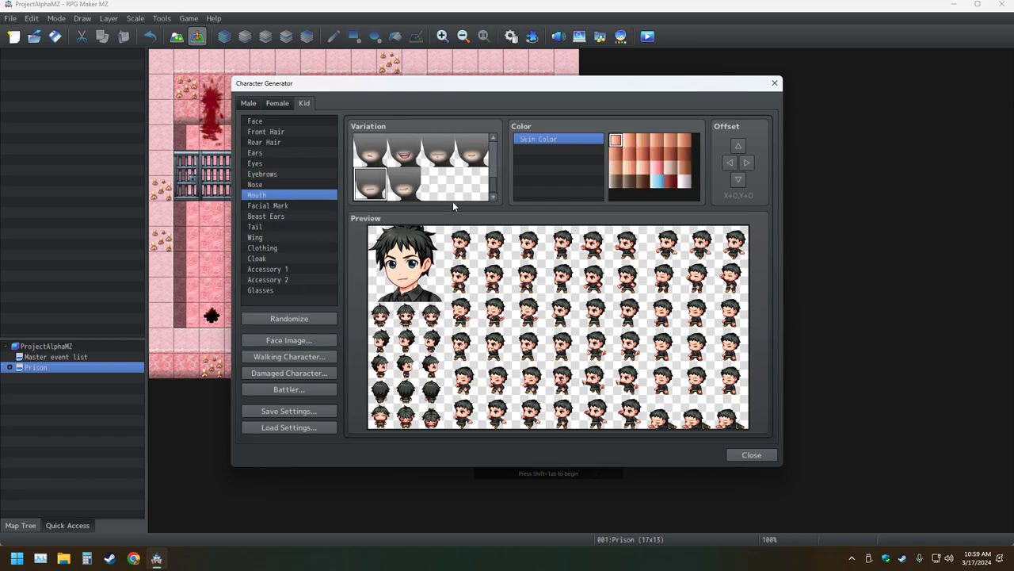
scroll(459, 178, up, 1)
click(476, 167)
scroll(473, 170, down, 1)
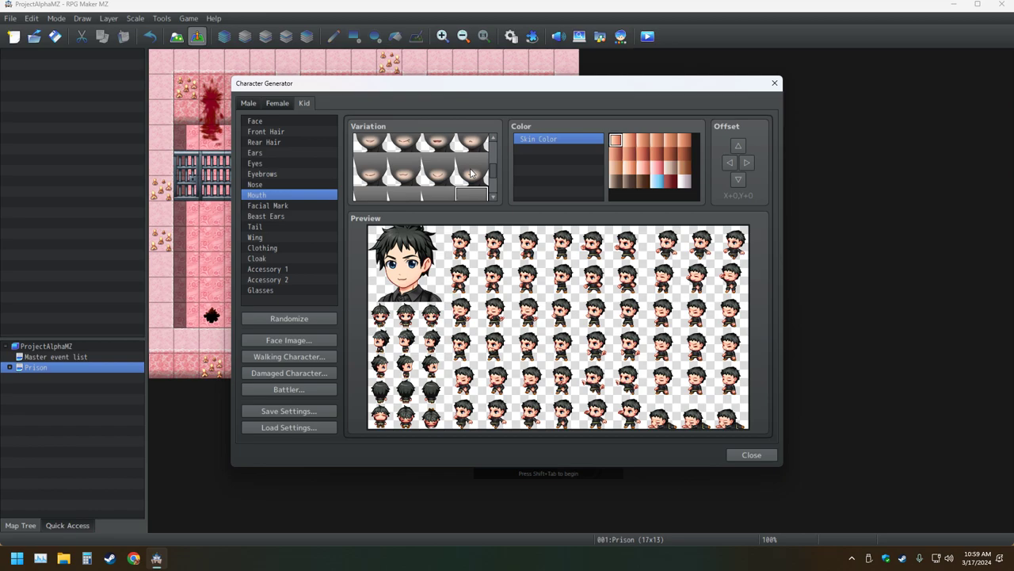
click(458, 160)
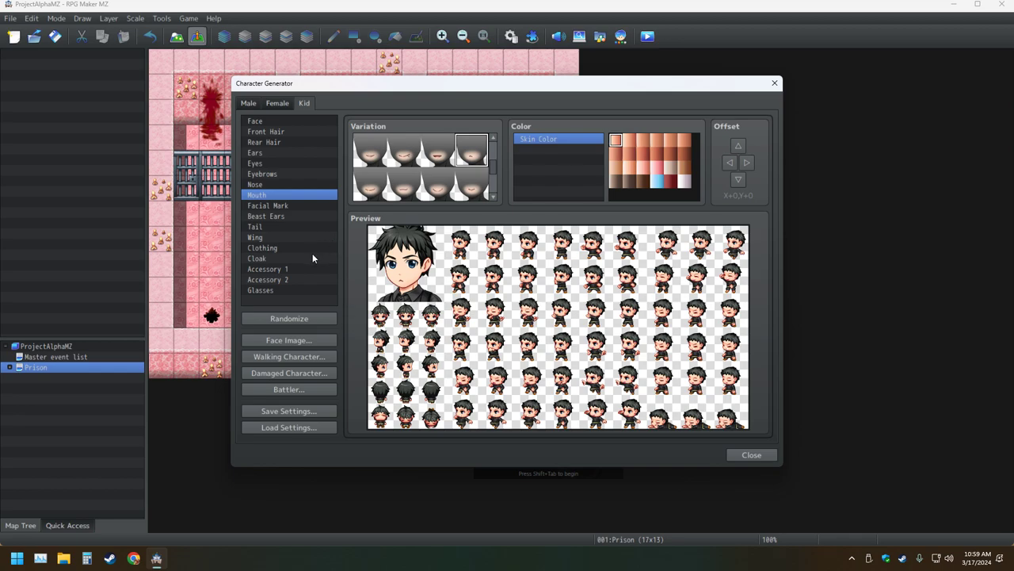
Try several eyebrow variations for the kid's seventh expression and select the second-to-last one
click(272, 174)
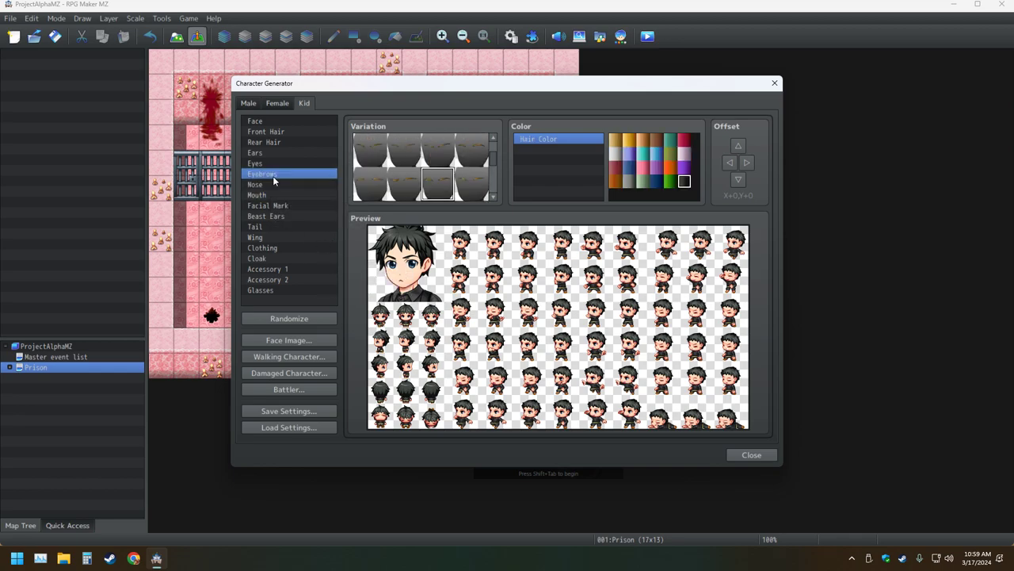
key(Up)
key(Up)
key(Down)
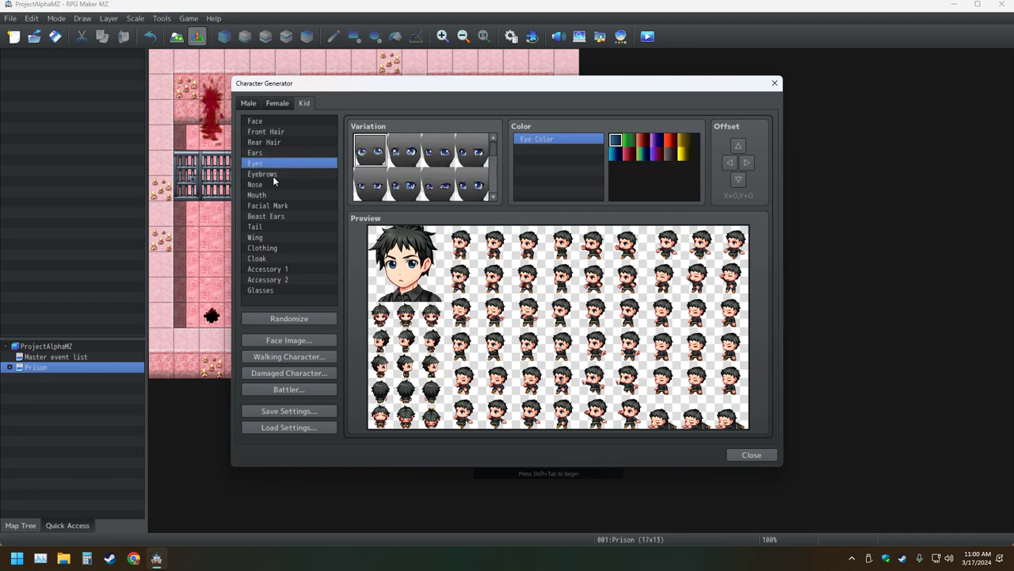
key(Down)
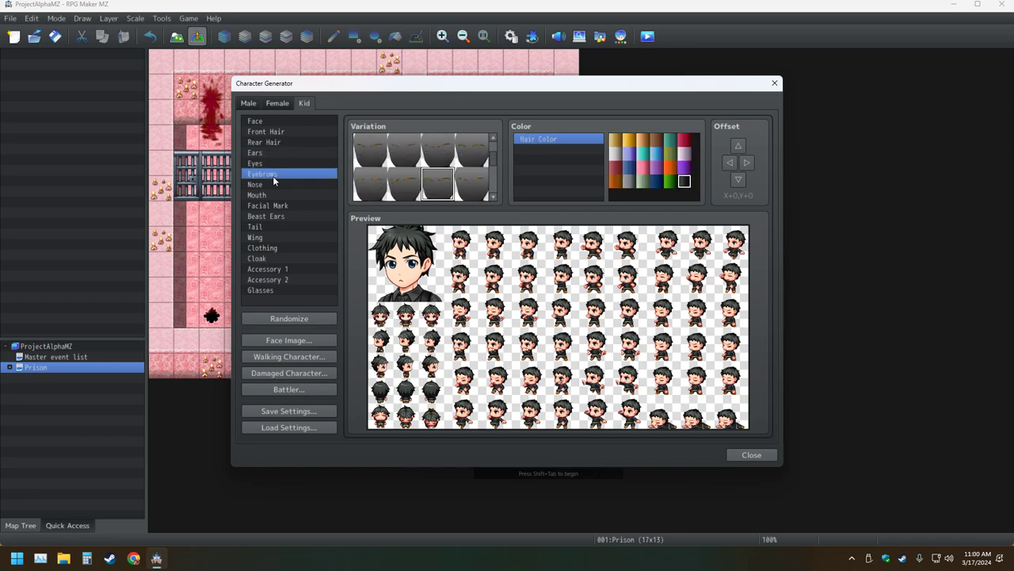
click(364, 159)
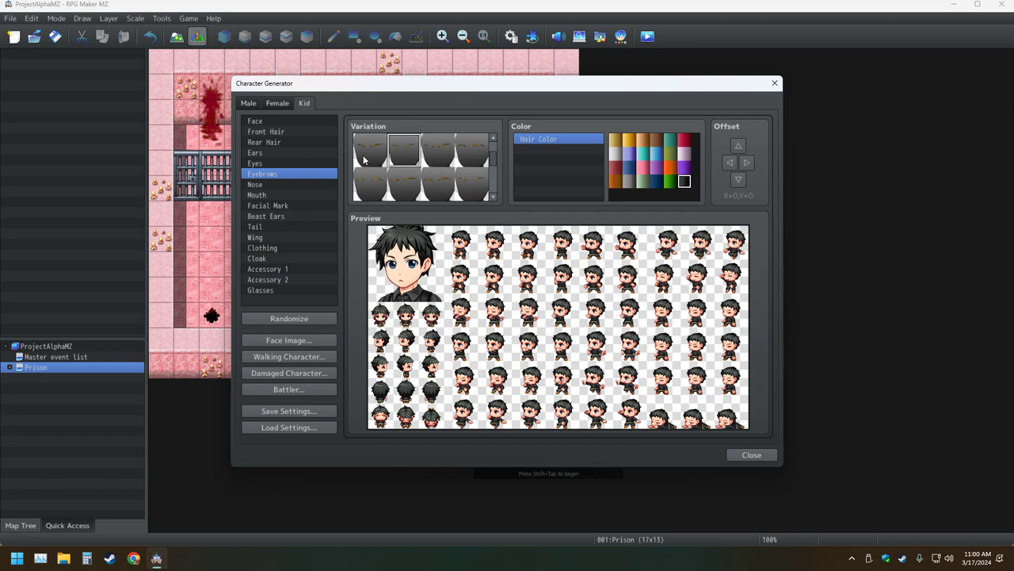
key(Down)
key(Right)
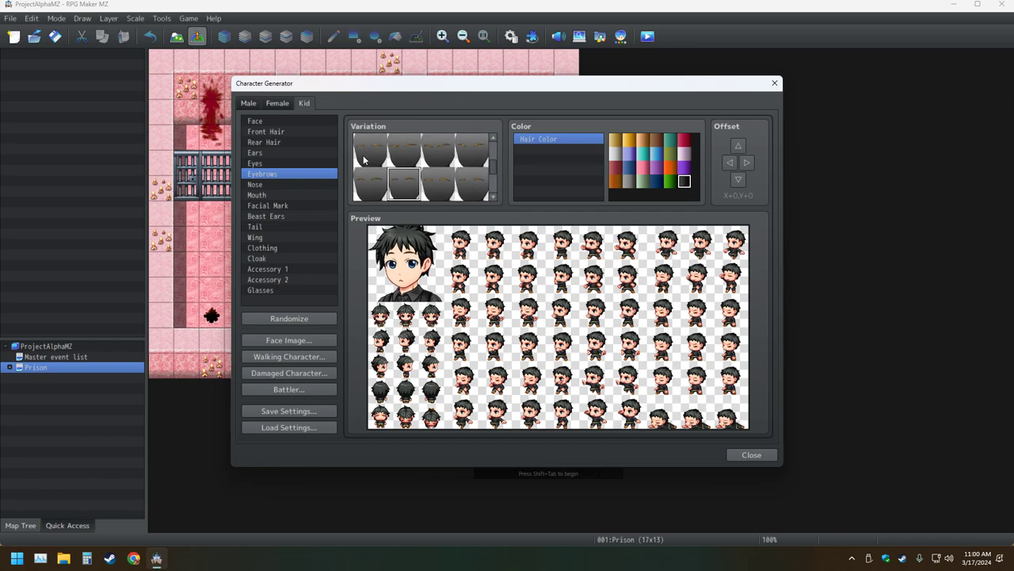
key(Up)
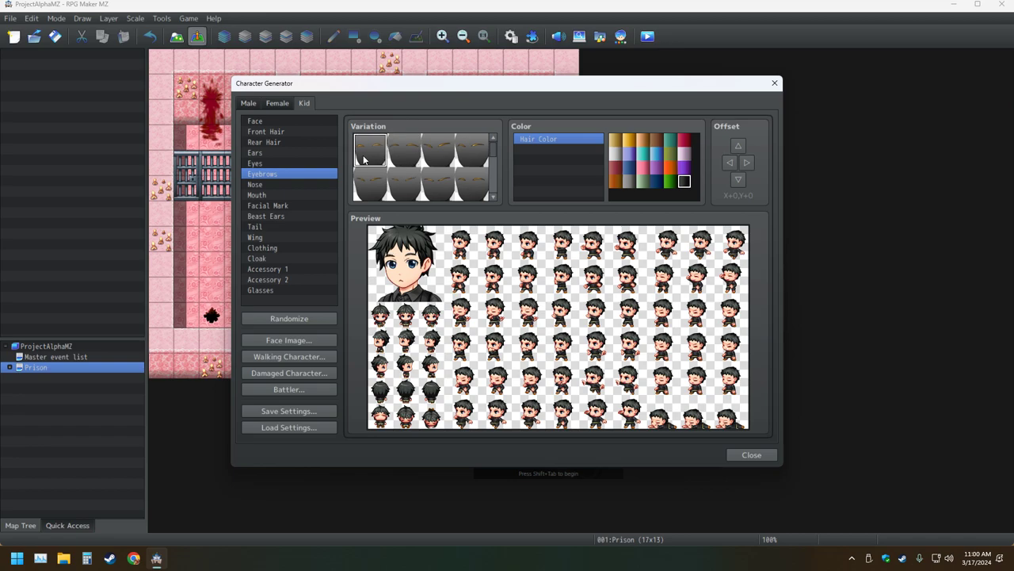
key(Down)
key(Down)
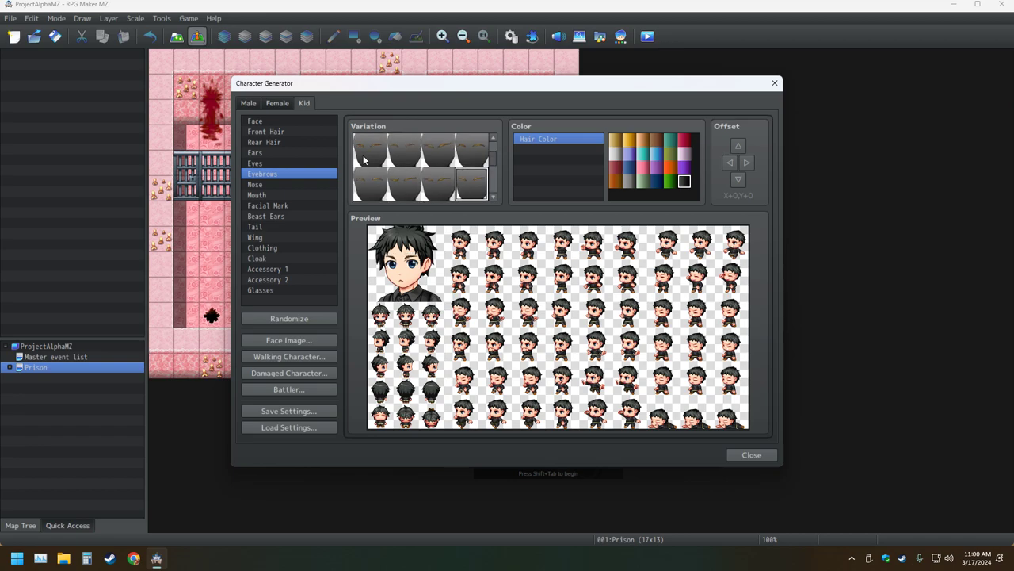
key(Left)
key(Left)
key(Left)
key(Left)
key(Left)
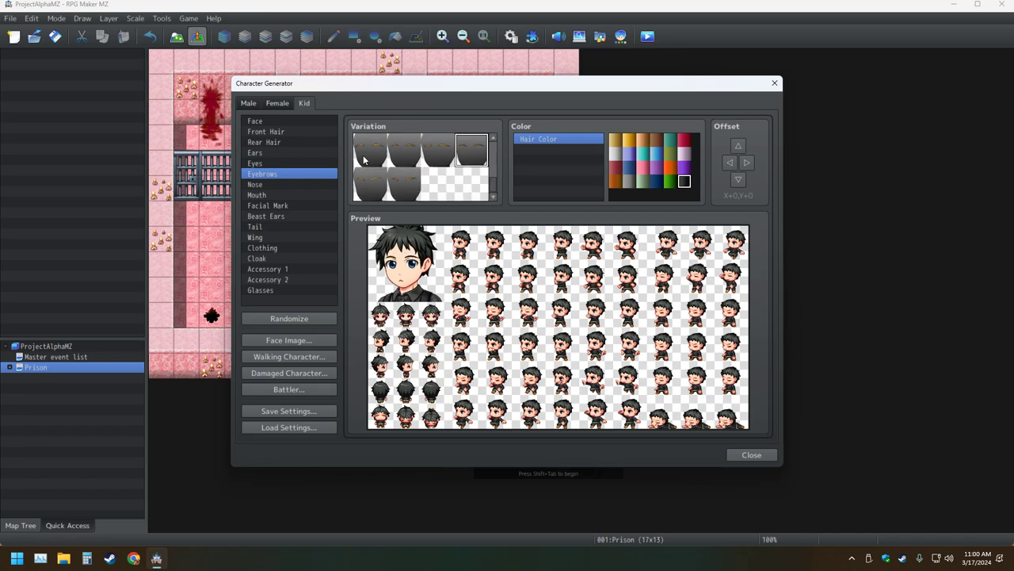
key(Down)
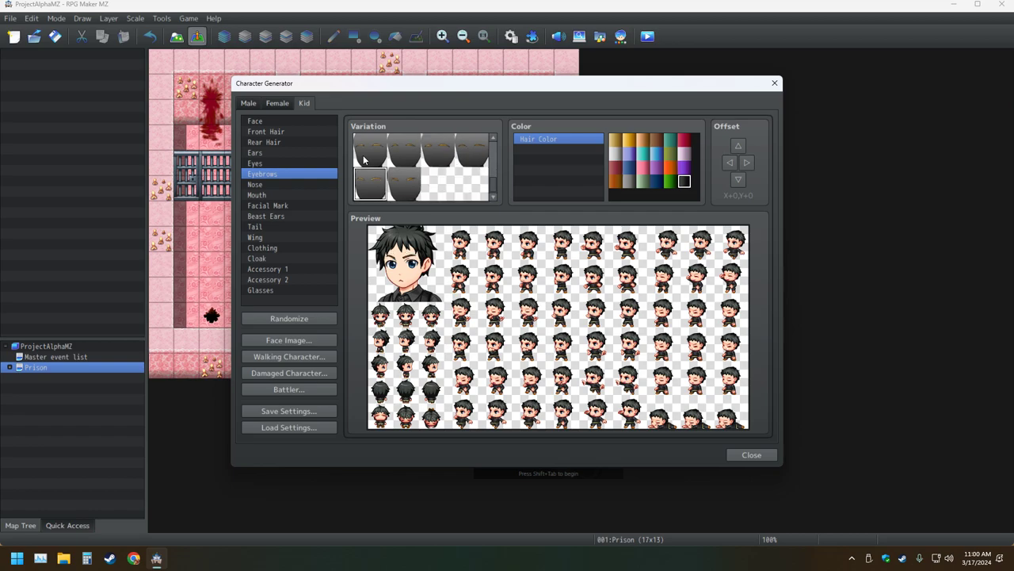
Export the face sheet with the seventh expression to the Main Char image in the faces folder, replacing the existing file
click(320, 343)
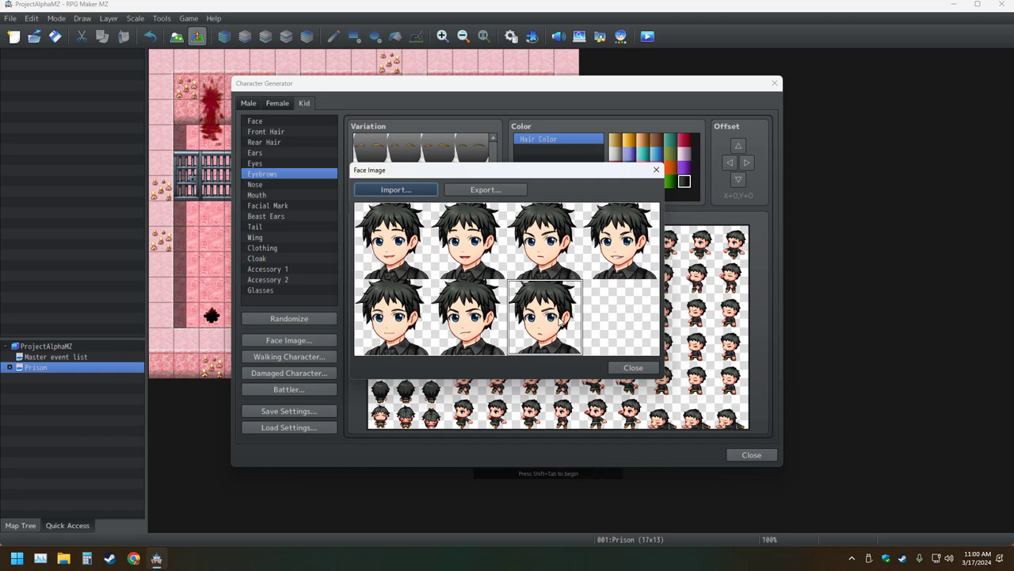
click(485, 189)
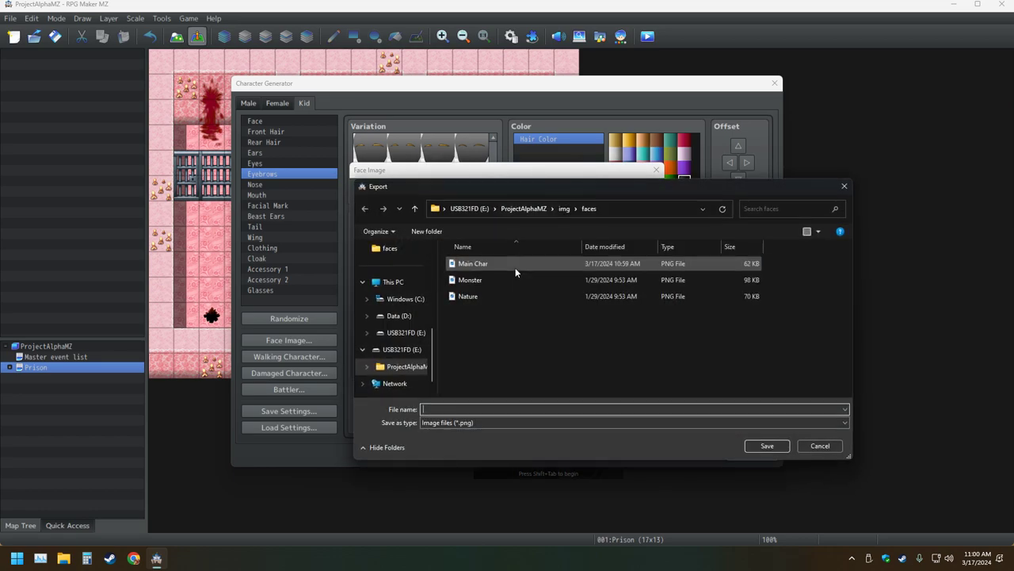
double_click(491, 264)
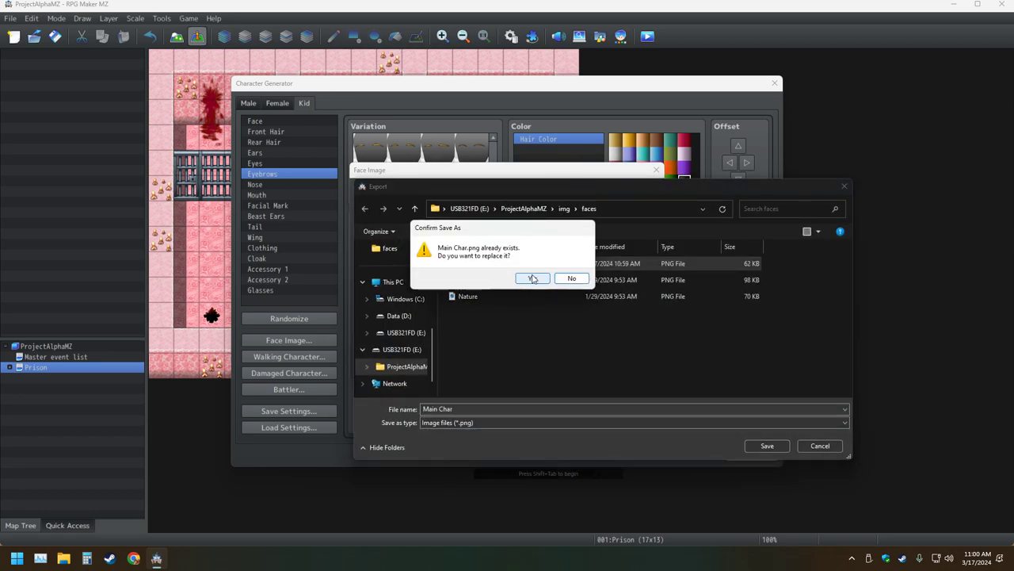
click(533, 278)
Try the last slot of the second row, return to the third slot and import the Main Char face sheet again
click(617, 324)
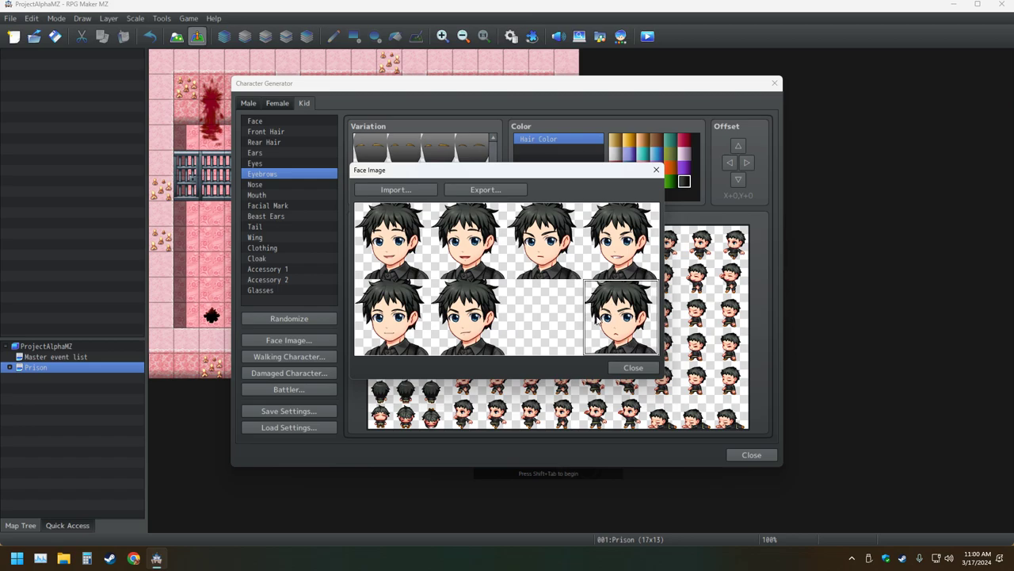
click(547, 317)
click(396, 191)
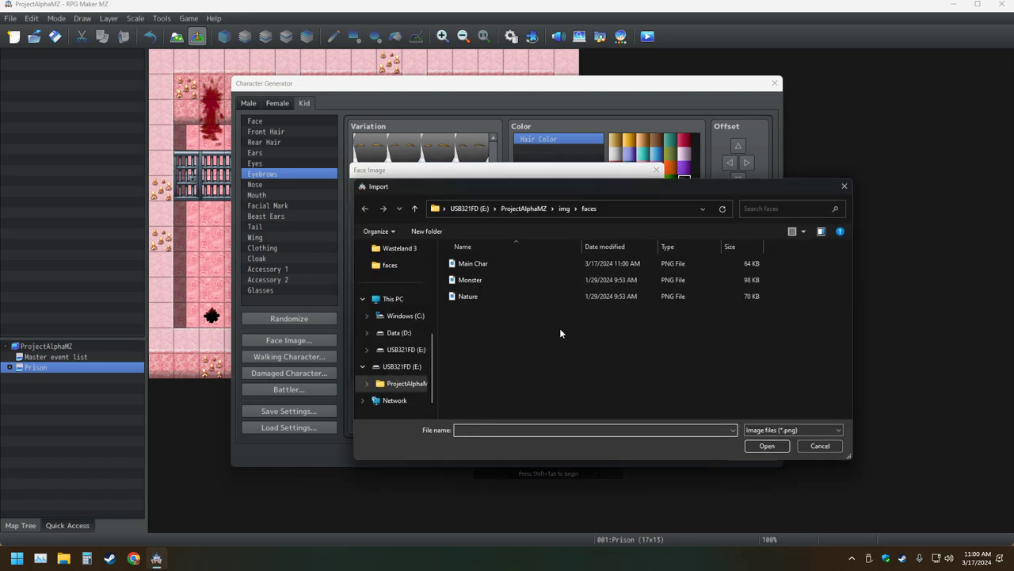
double_click(473, 263)
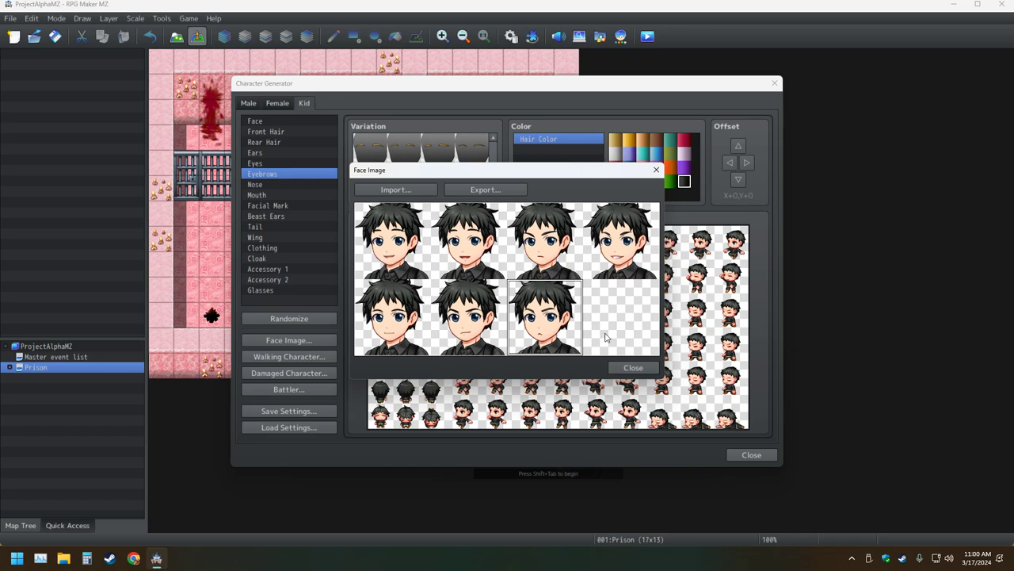
click(633, 368)
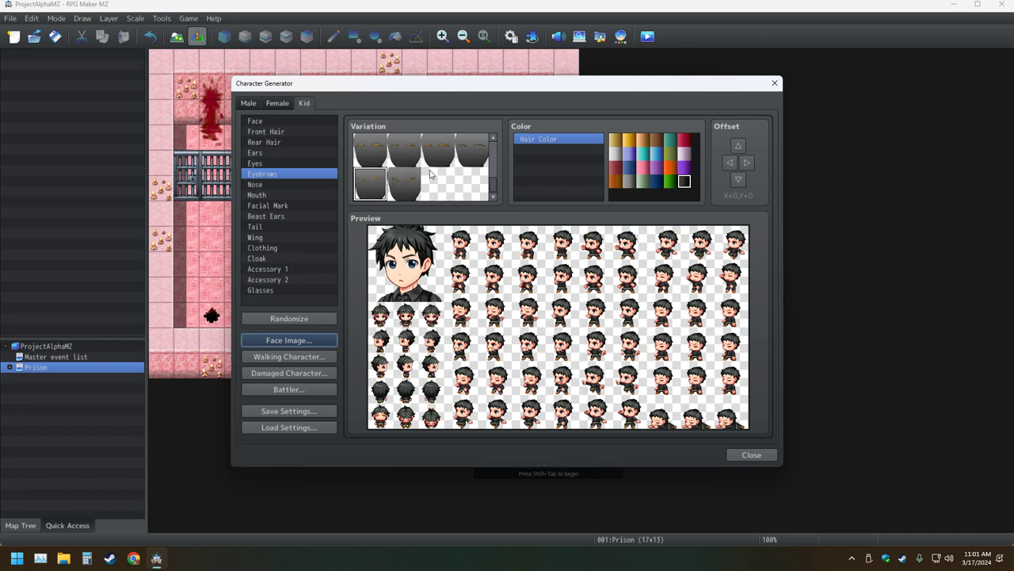
Set the kid's mouth to the grinning variation in the first column for the eighth expression
scroll(427, 178, up, 1)
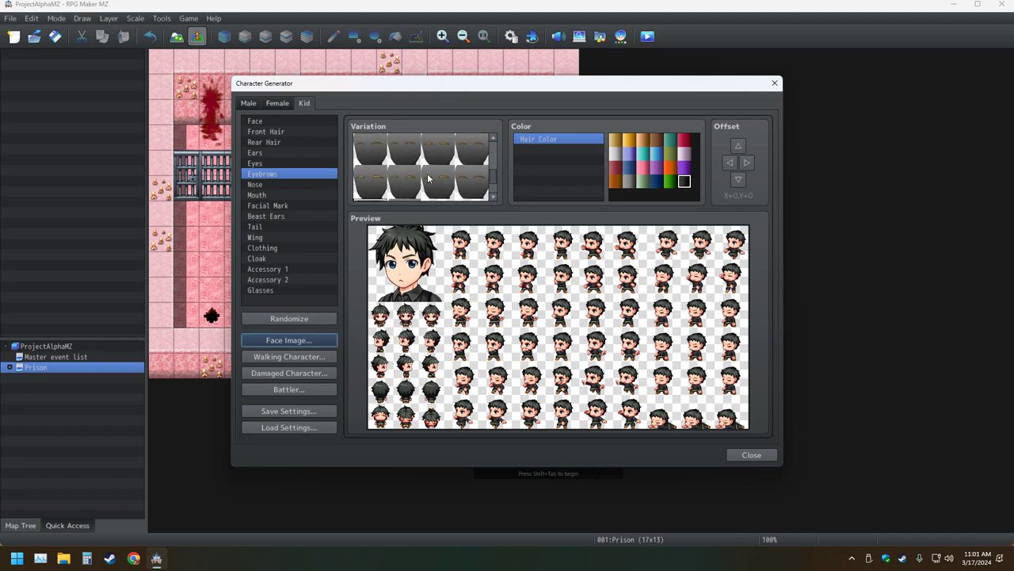
click(270, 196)
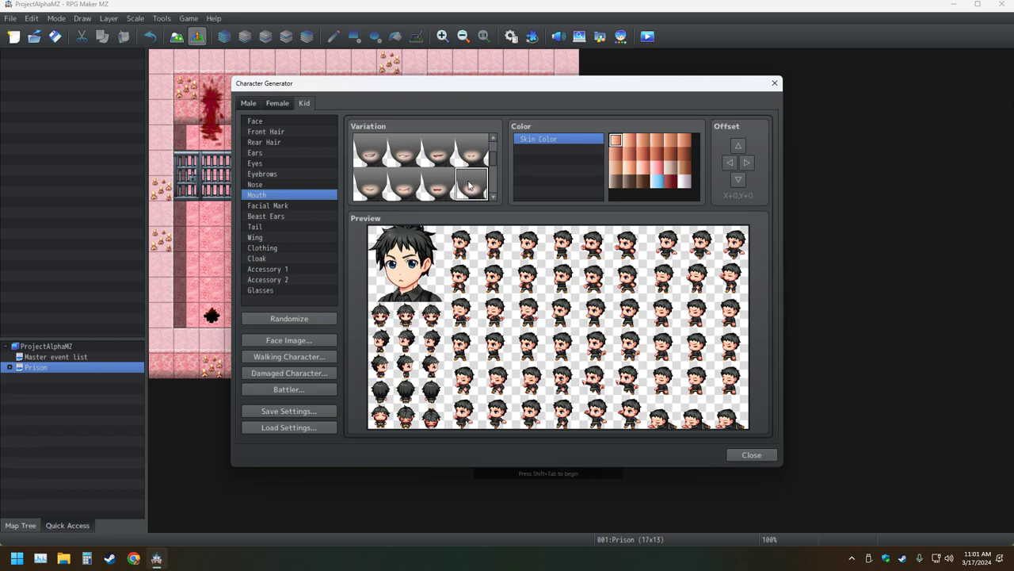
scroll(444, 192, down, 1)
scroll(442, 191, down, 1)
scroll(432, 190, down, 2)
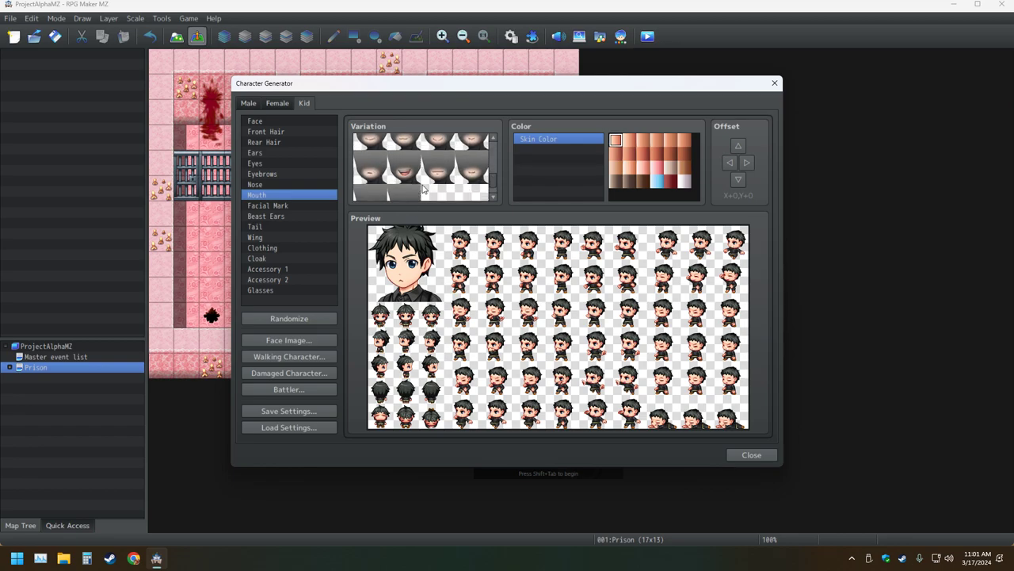
click(380, 179)
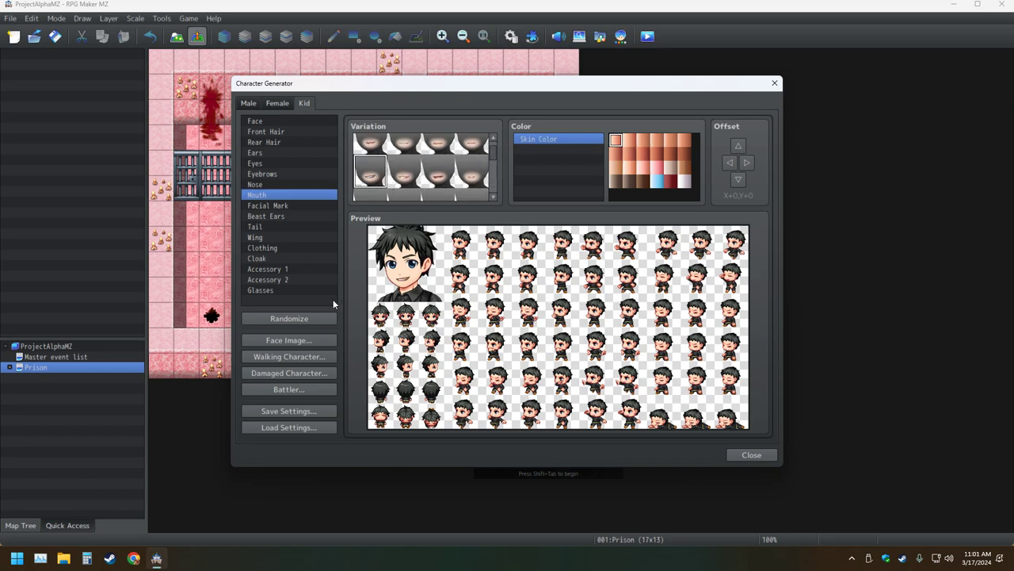
Check the face sheet, try several eyebrow variations for the kid's eighth expression and select the one in the fourth column
click(308, 339)
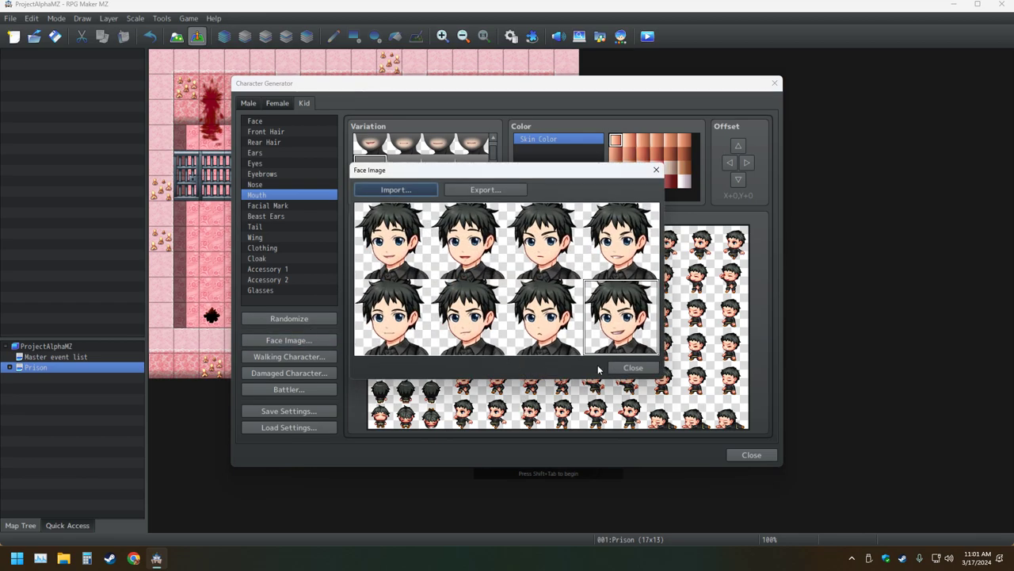
click(634, 368)
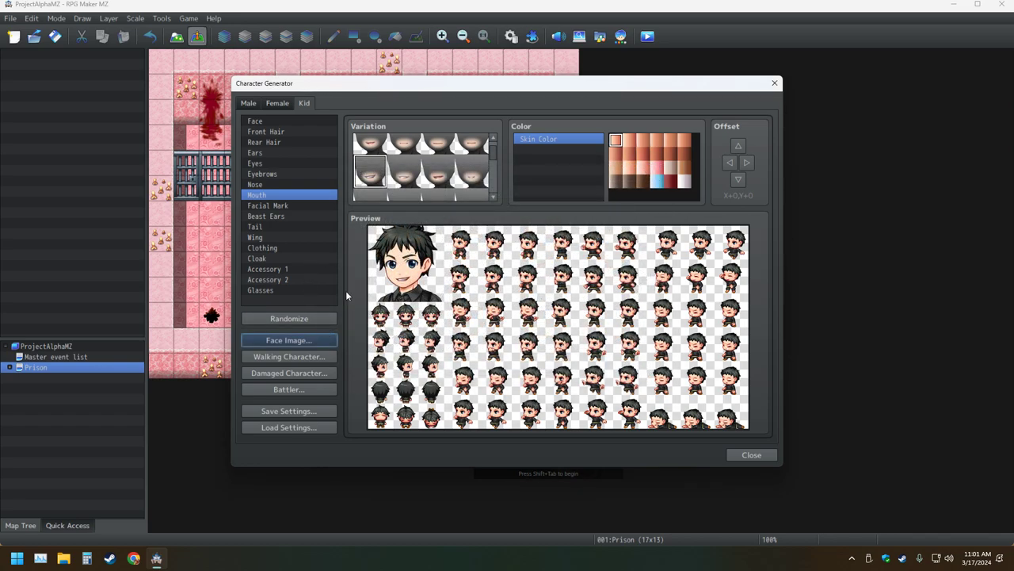
click(262, 175)
key(Down)
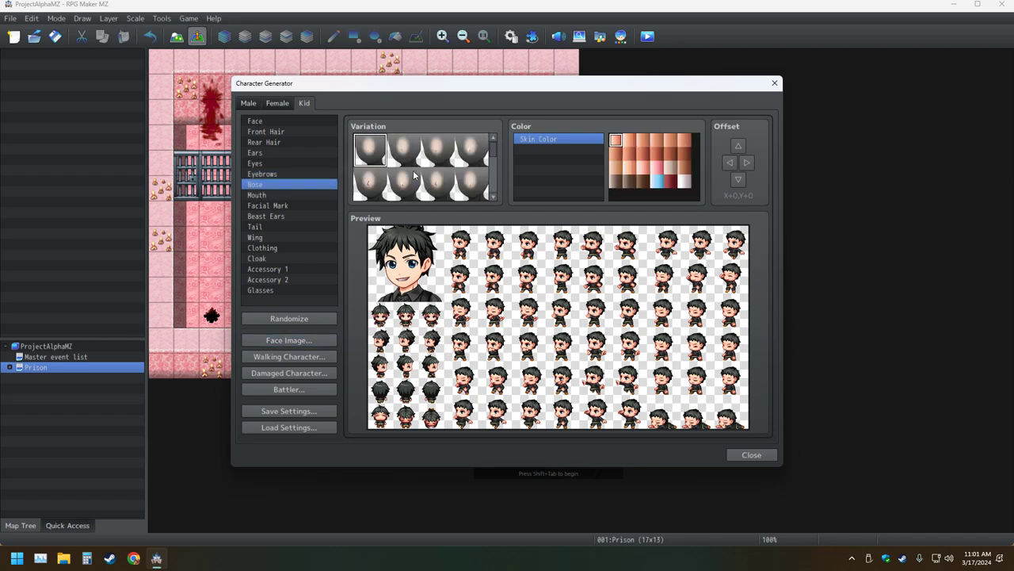
key(Up)
click(412, 190)
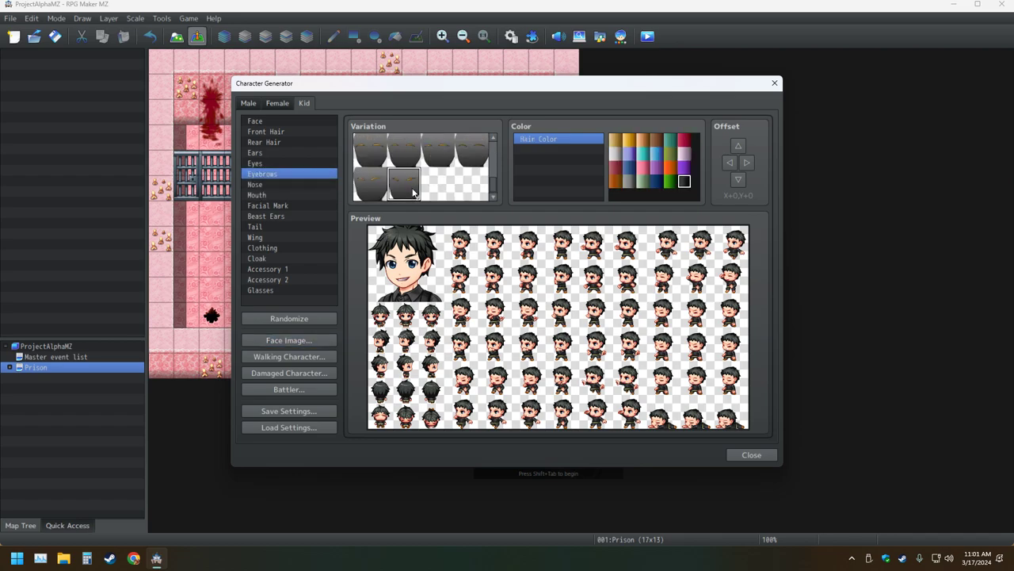
key(Up)
key(Up)
scroll(413, 192, down, 2)
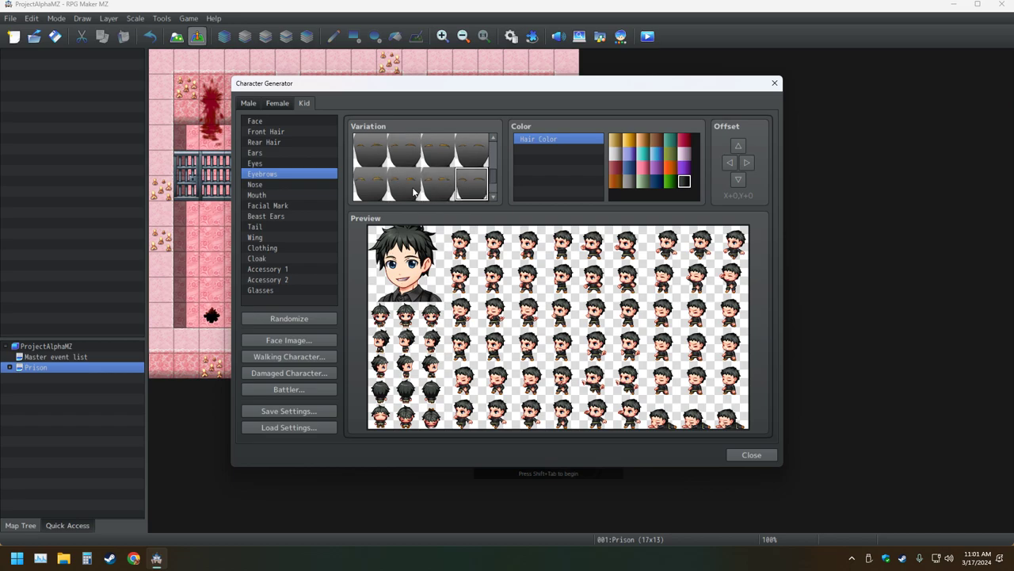
scroll(413, 192, up, 2)
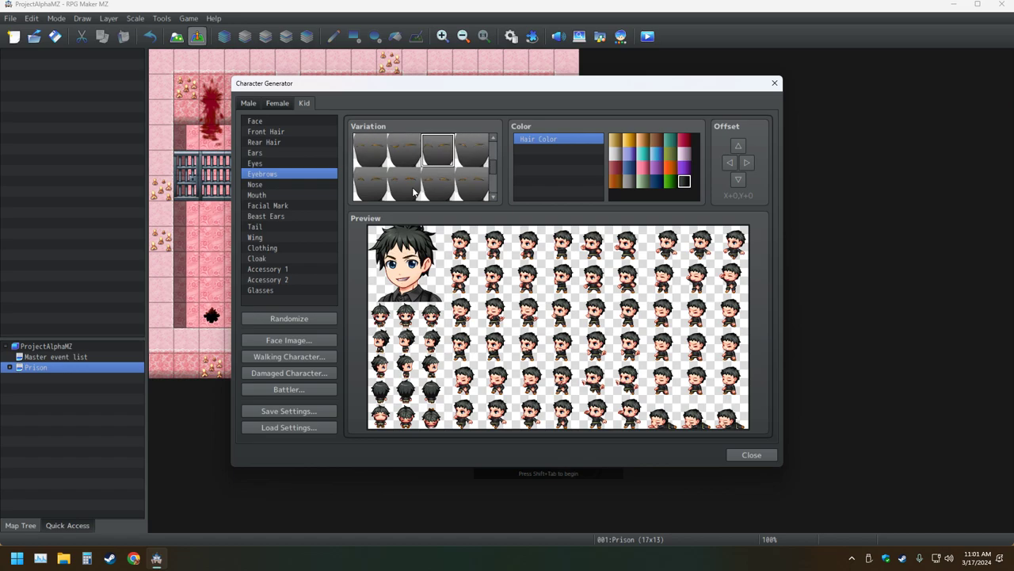
key(Right)
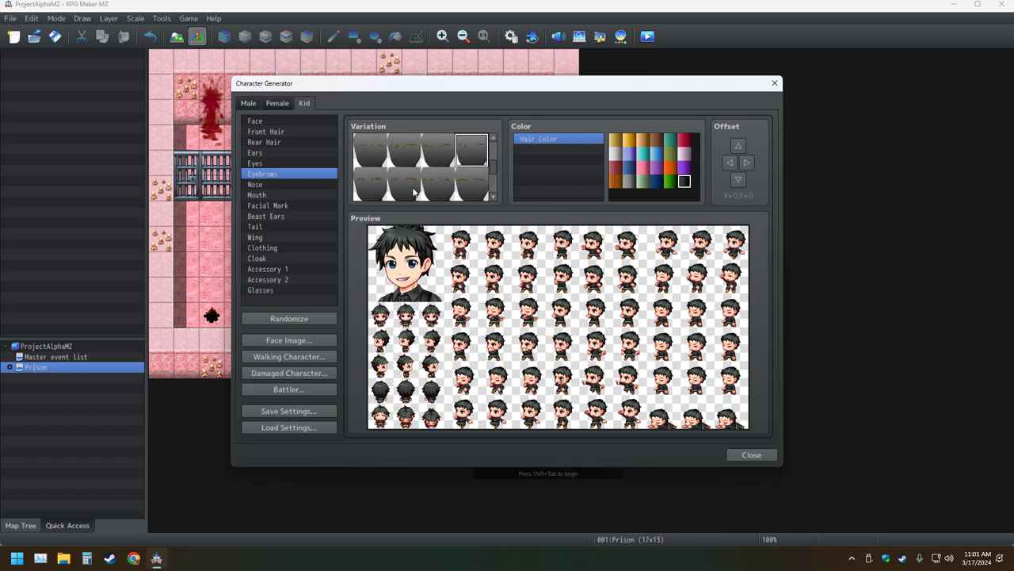
Export the face sheet with the eighth expression to the Main Char image in the faces folder, replacing the existing file
click(318, 344)
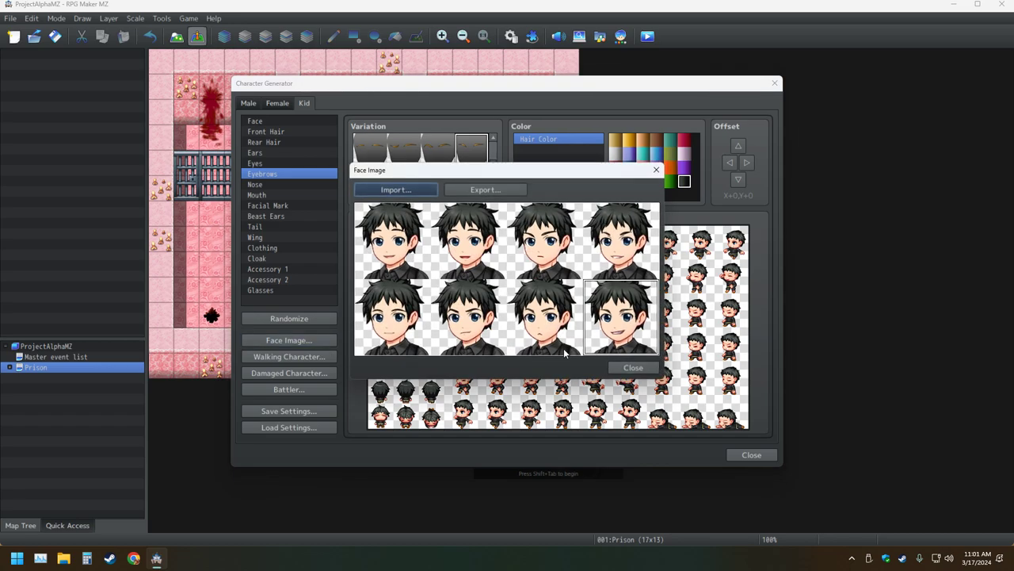
click(485, 189)
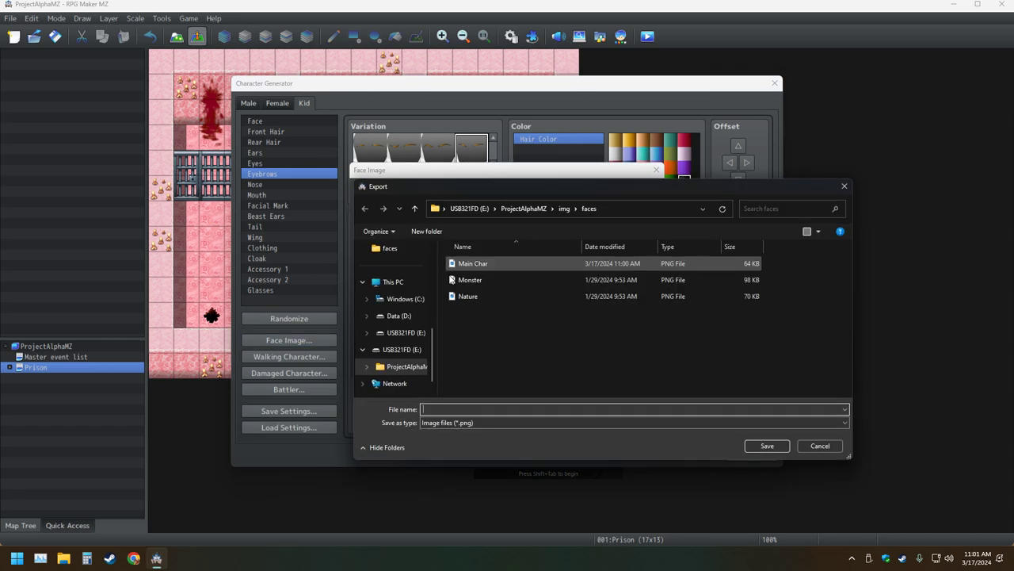
double_click(478, 265)
click(531, 278)
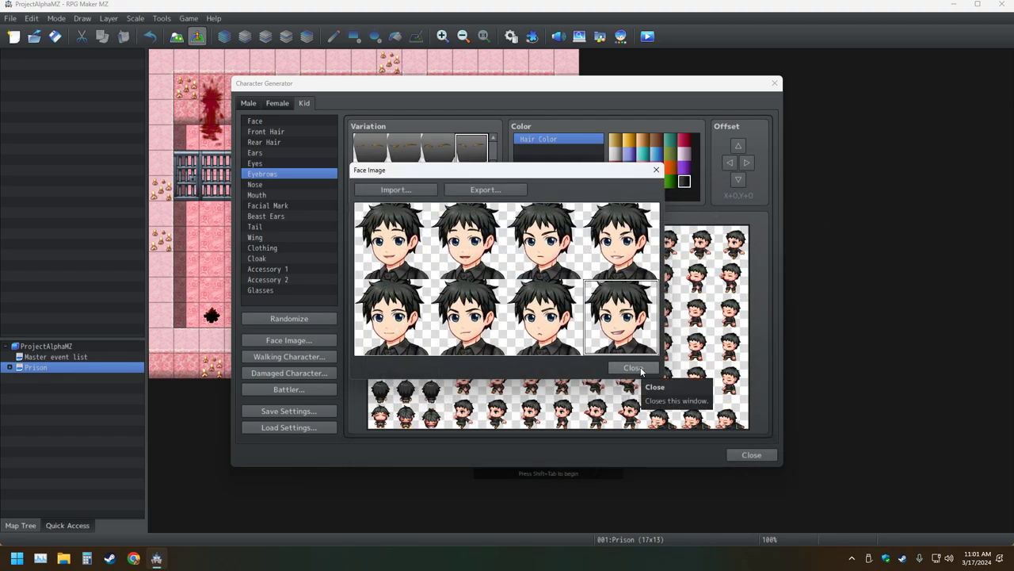
Import the completed Main Char face sheet again and leave the face image window
click(395, 189)
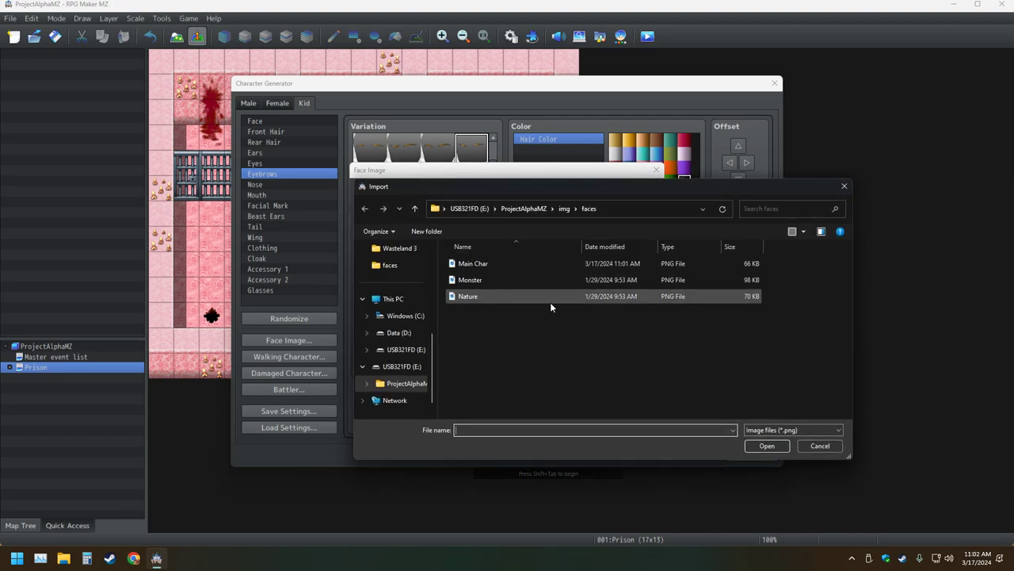
double_click(492, 263)
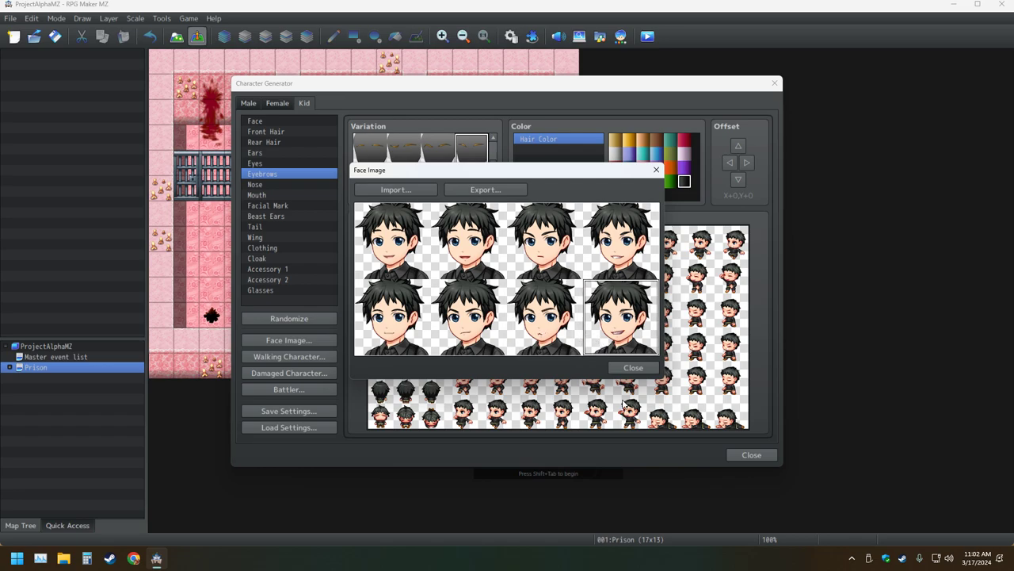
click(634, 367)
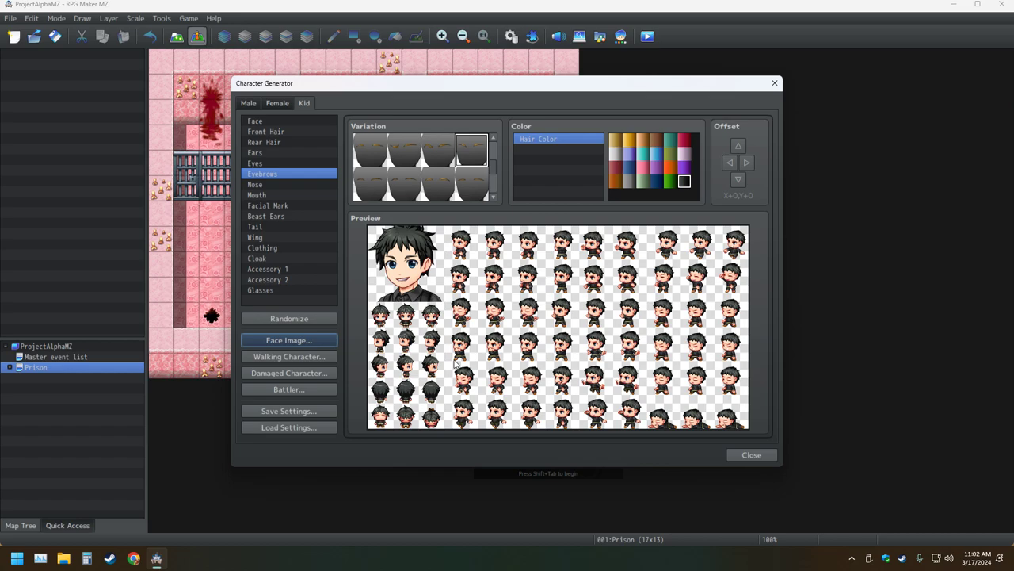
Export the kid's walking character sprites to the characters folder as Prison Characters
click(288, 356)
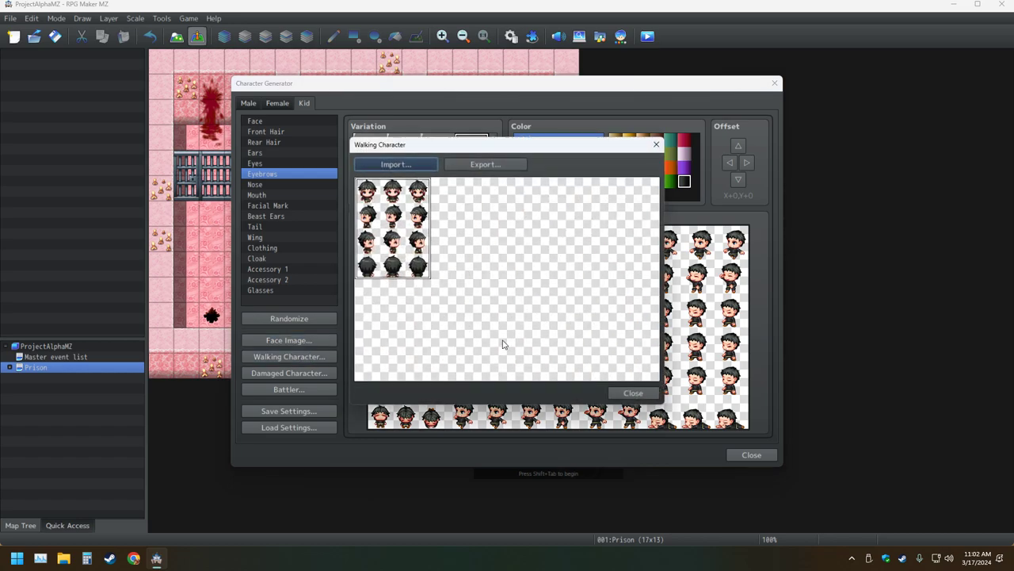
click(491, 165)
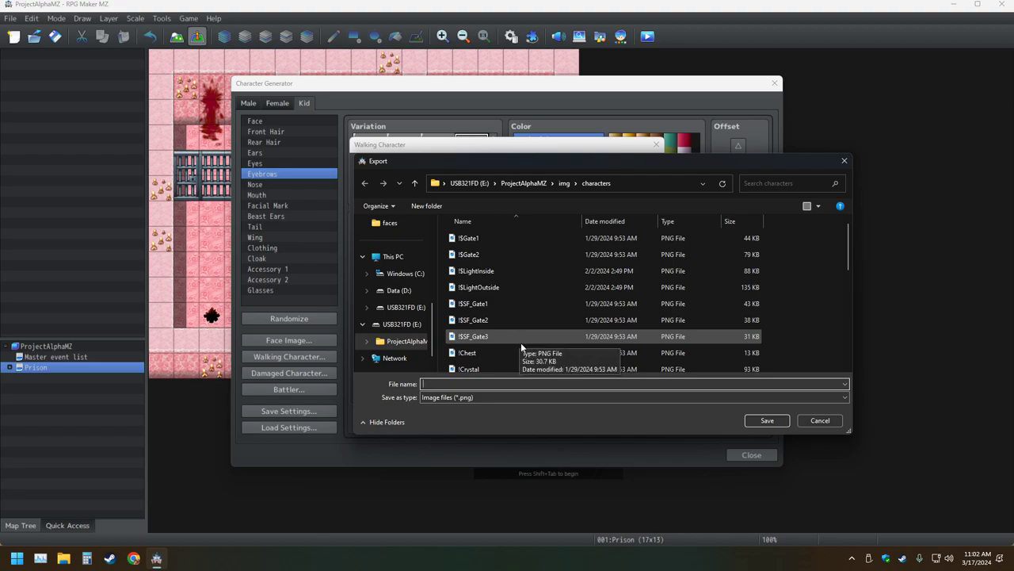
scroll(523, 343, down, 1)
scroll(523, 349, up, 2)
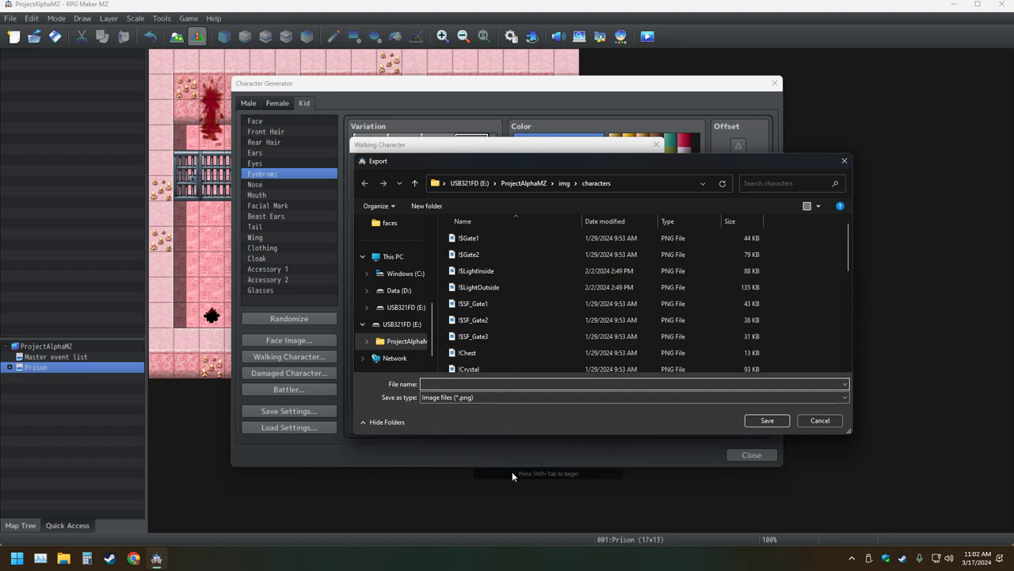
text(Main)
key(BackSpace)
key(BackSpace)
key(BackSpace)
key(BackSpace)
text(Prison Cha)
key(BackSpace)
key(BackSpace)
text(haracters)
key(Return)
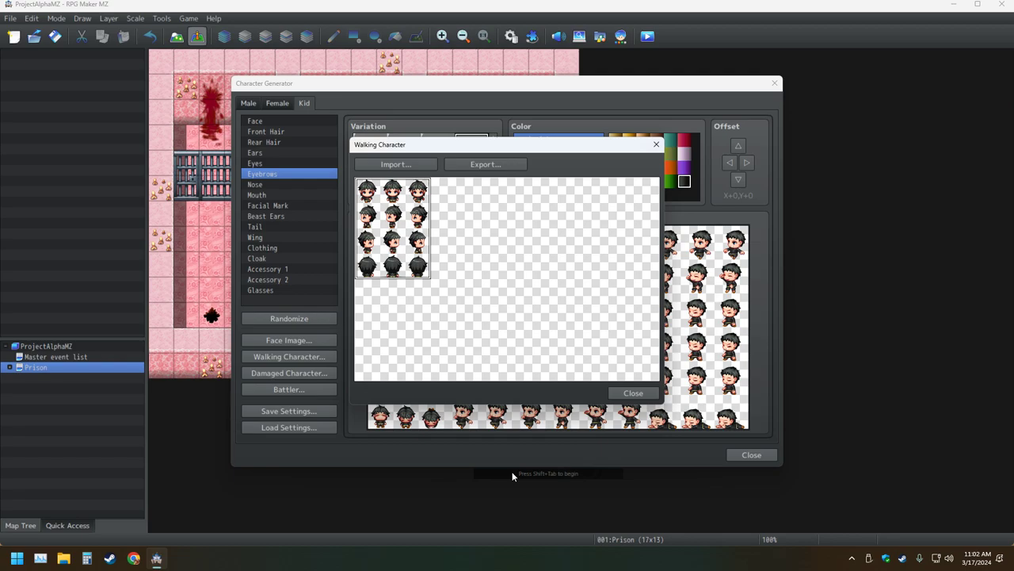
key(Escape)
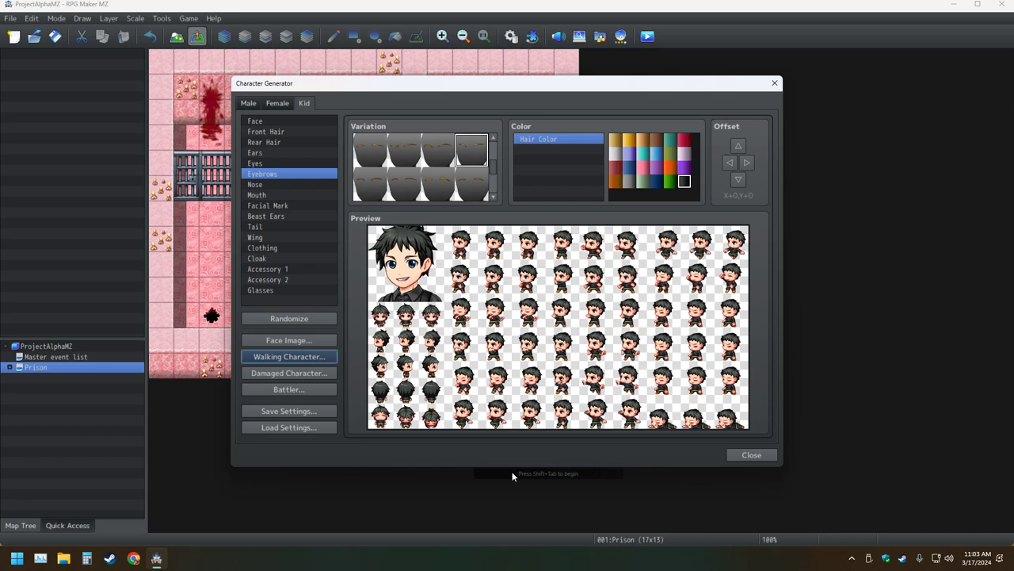
Export the kid's damaged character sprites to the characters folder as Damaged Char 1
click(290, 372)
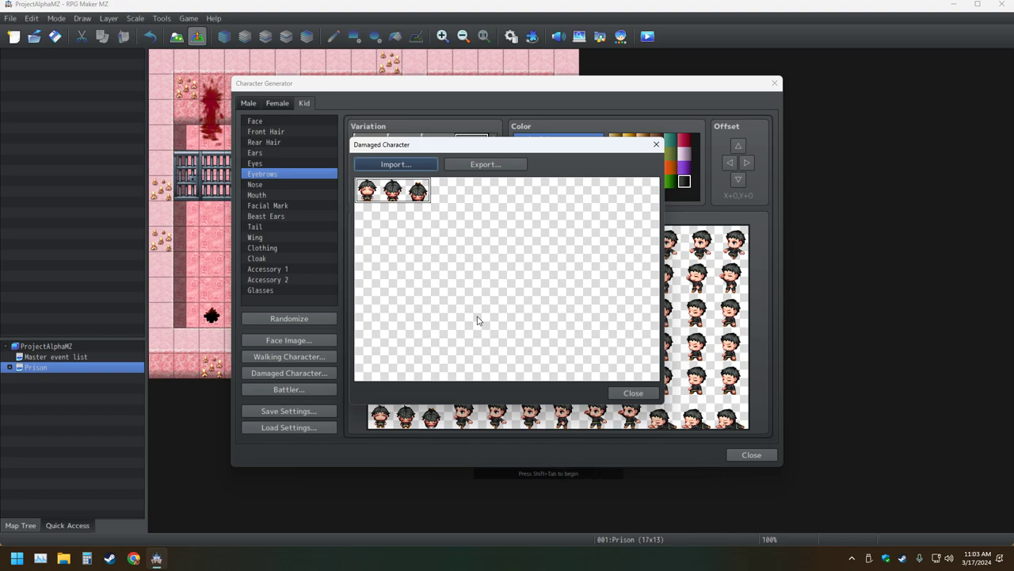
key(Escape)
click(313, 371)
click(486, 165)
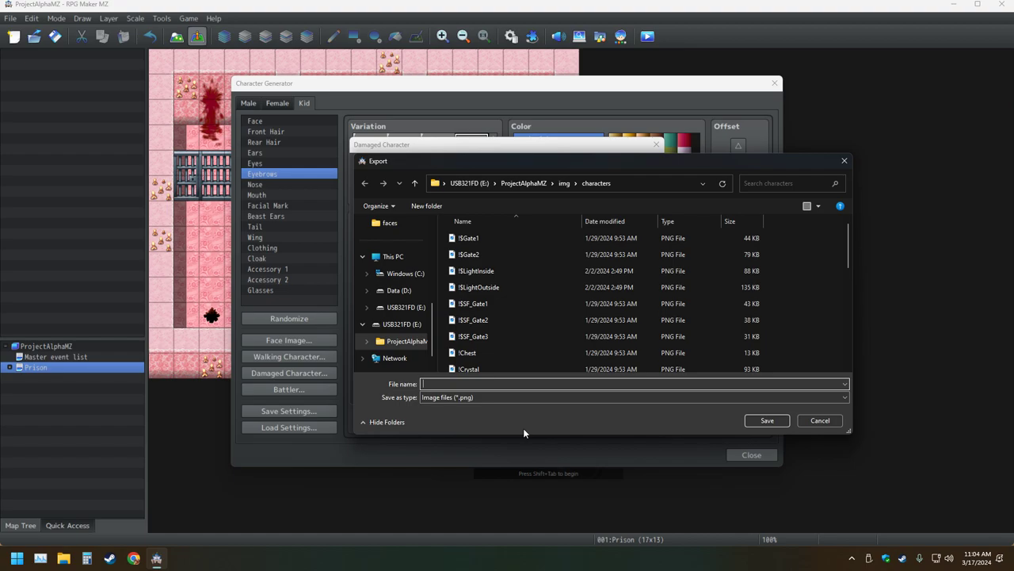
text(Damaged Char 1)
key(Return)
key(Escape)
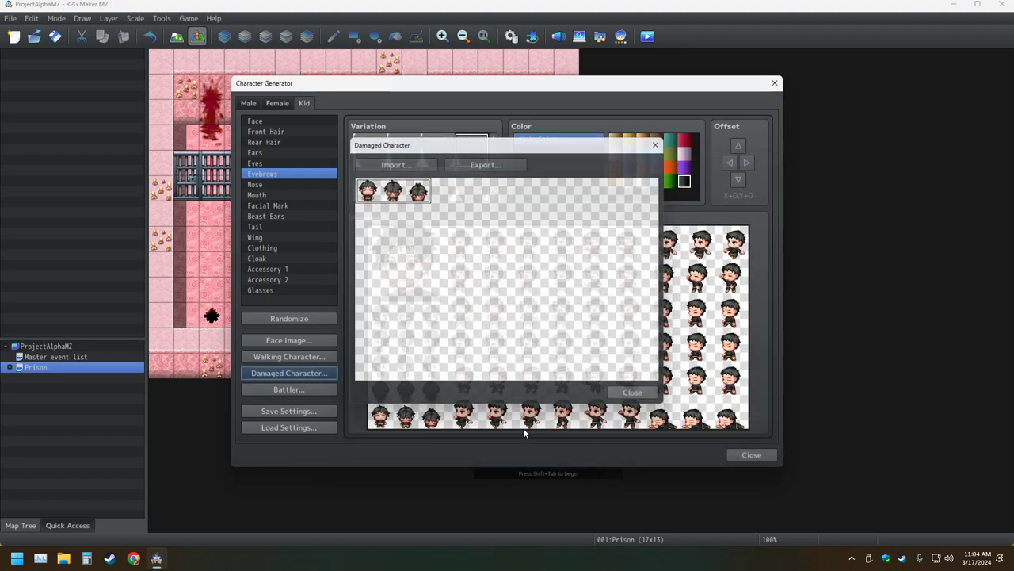
Export the kid's battler sprites to the sv_actors folder as Main Char and close the Character Generator
click(289, 389)
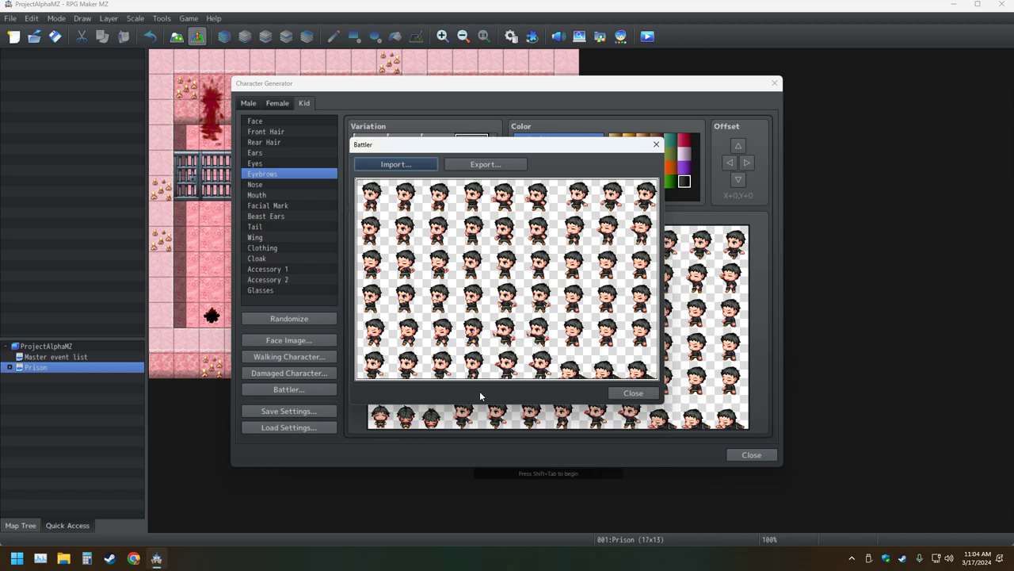
click(485, 164)
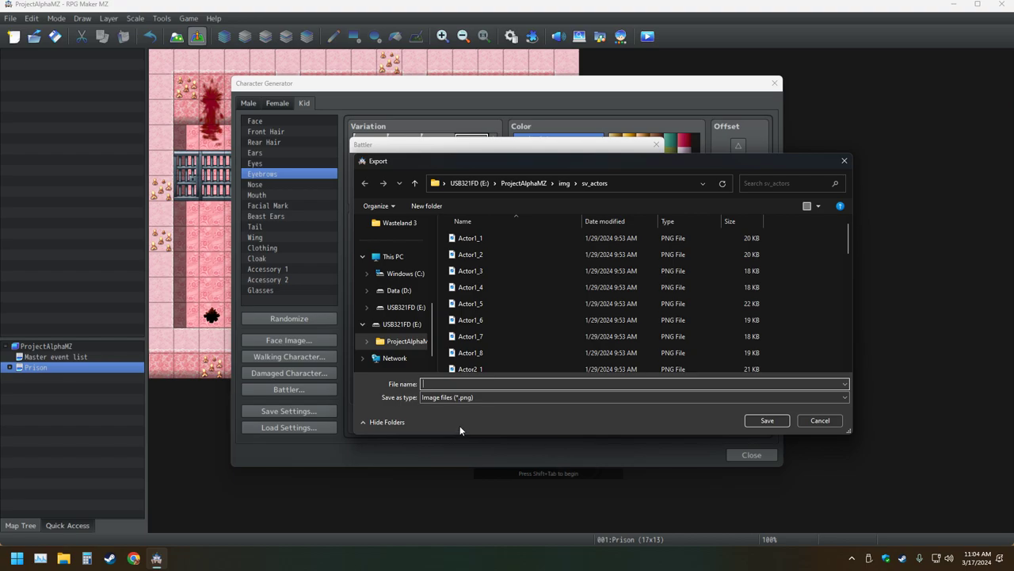
text(Main Char)
key(Return)
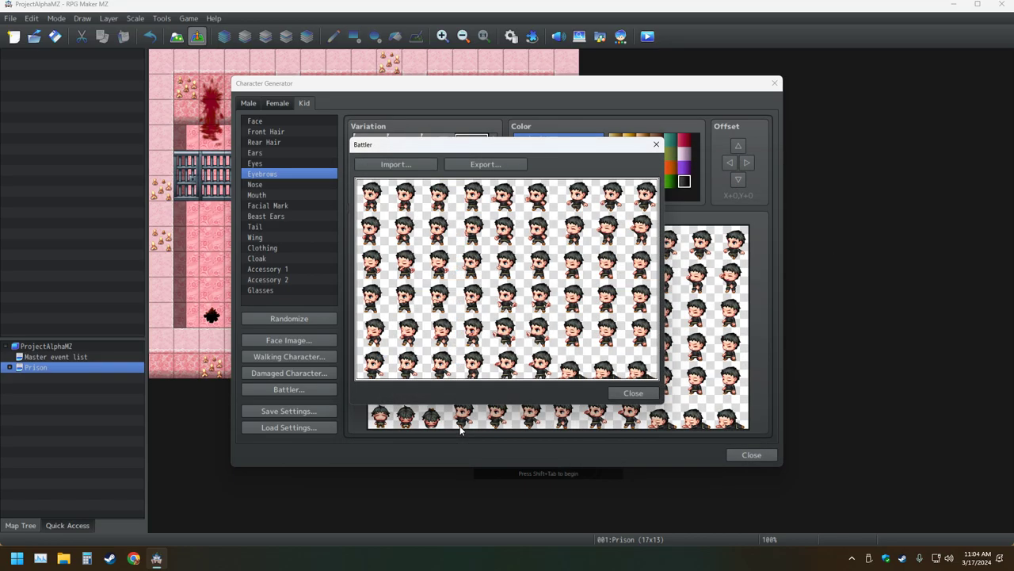
key(Escape)
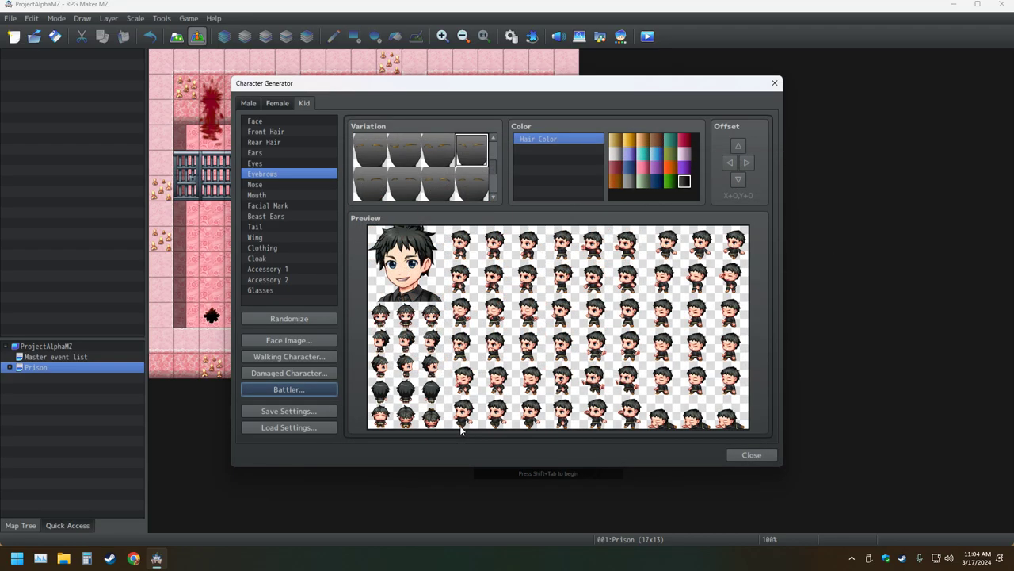
key(Escape)
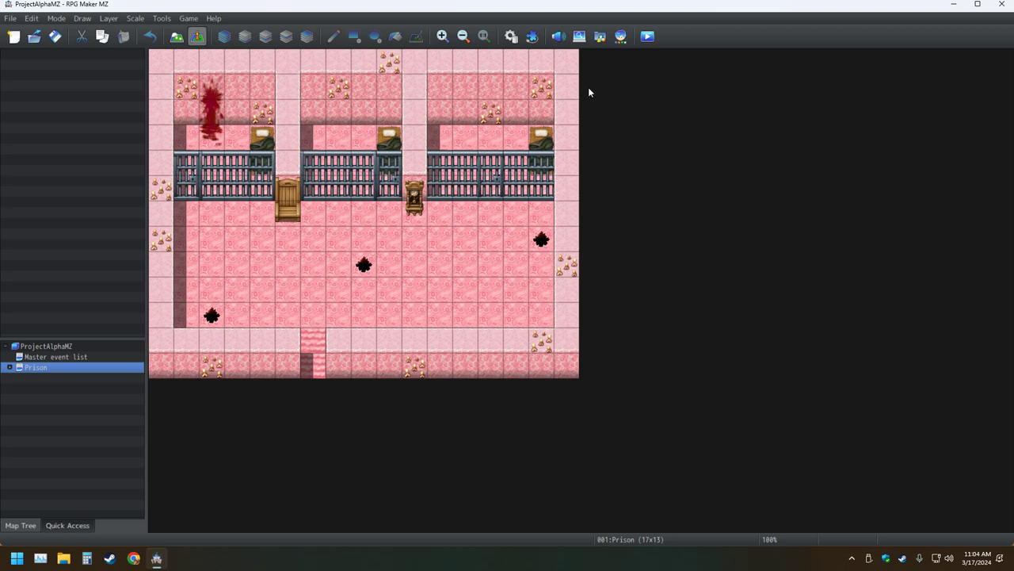
Delete all Actor1, Actor2 and Actor3 images from the img/sv_actors resources in the Resource Manager
click(600, 37)
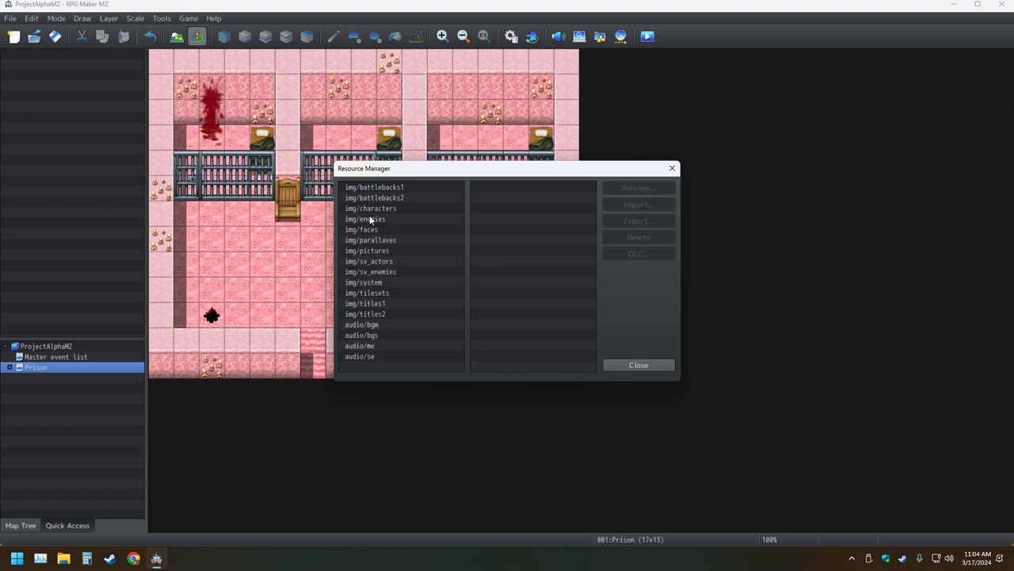
click(373, 262)
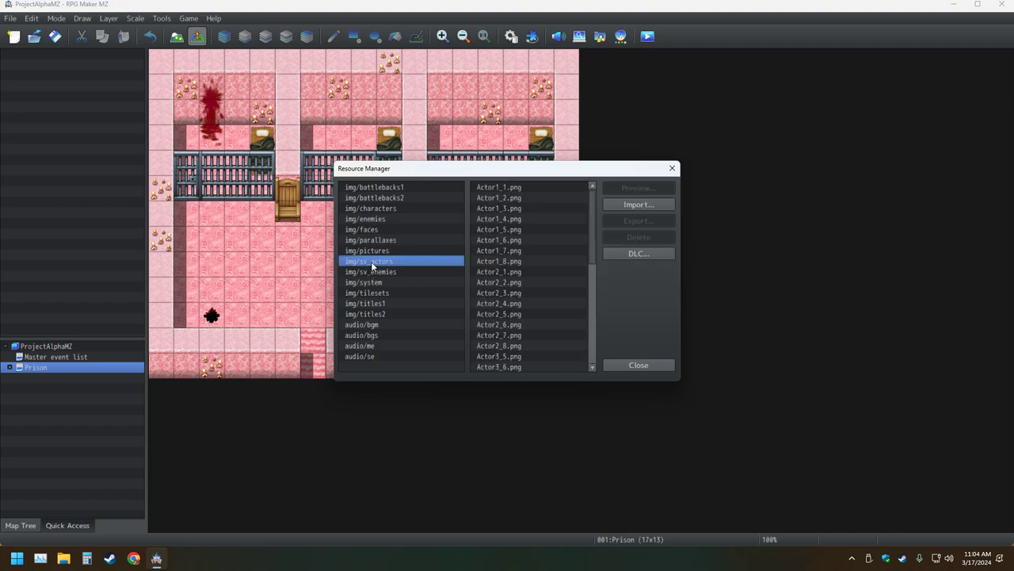
click(502, 188)
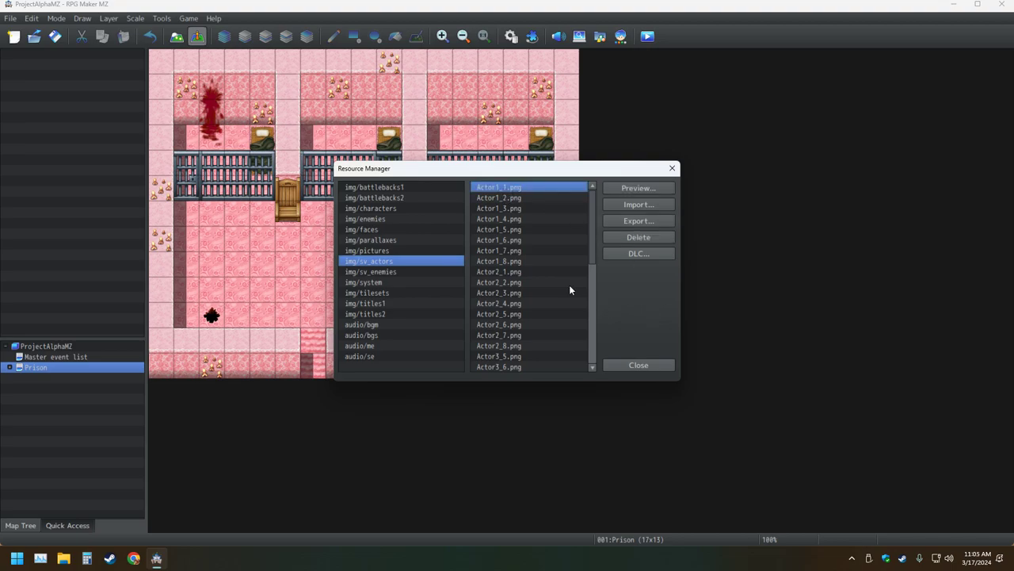
scroll(568, 286, down, 2)
scroll(566, 286, up, 2)
click(624, 236)
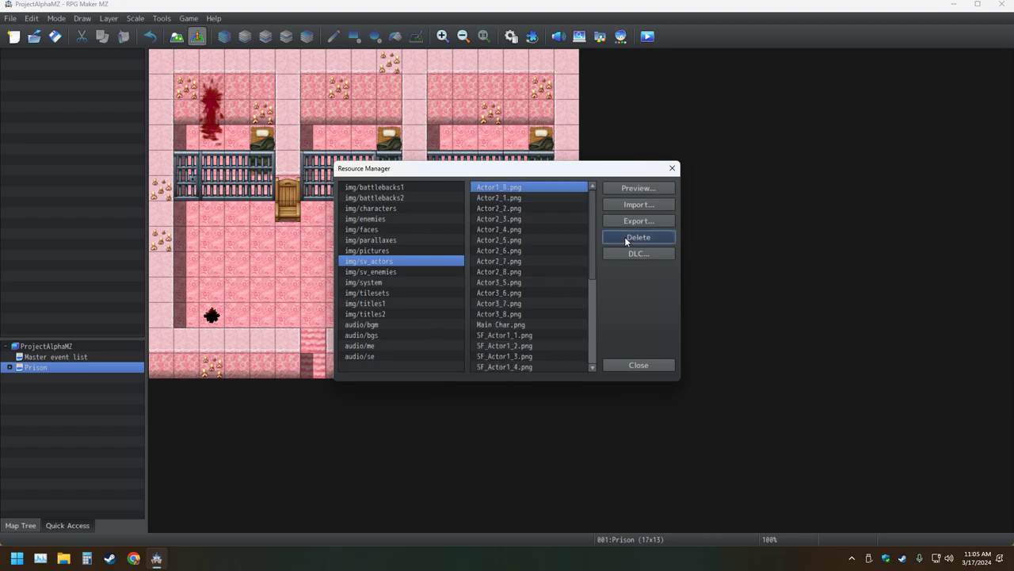
click(625, 236)
click(624, 236)
click(624, 235)
click(624, 235)
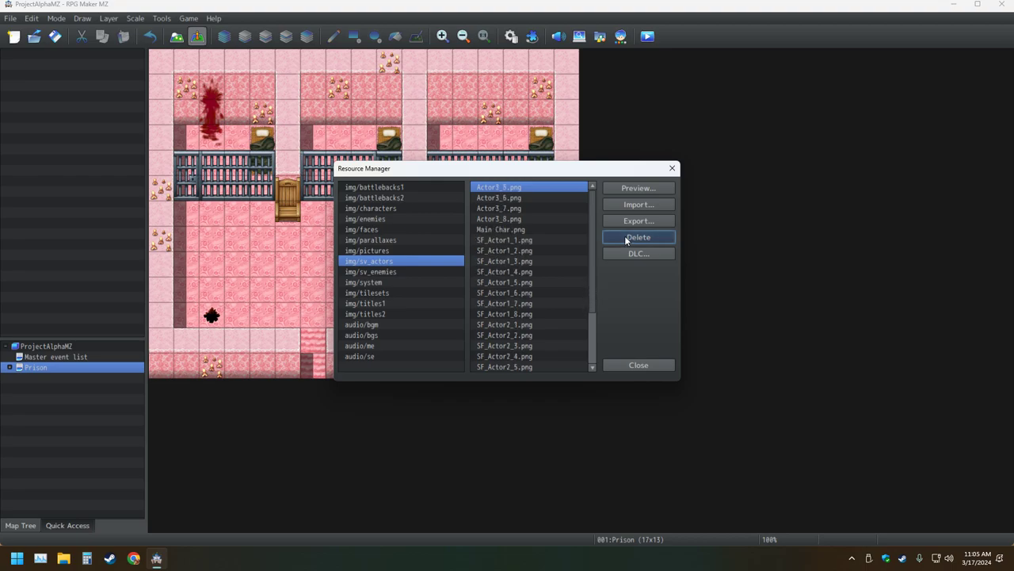
click(625, 235)
click(624, 235)
click(624, 236)
click(625, 235)
Delete the SF_Actor1 images and Main Char.png from the img/sv_actors resources
click(510, 198)
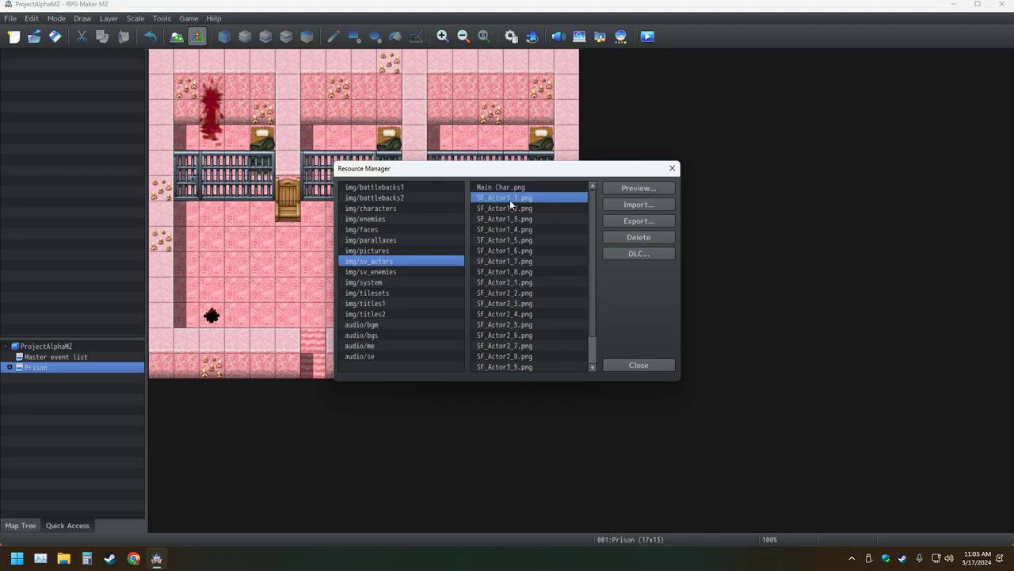
click(652, 238)
click(652, 238)
click(652, 238)
click(652, 237)
click(652, 237)
click(652, 238)
click(652, 238)
click(653, 238)
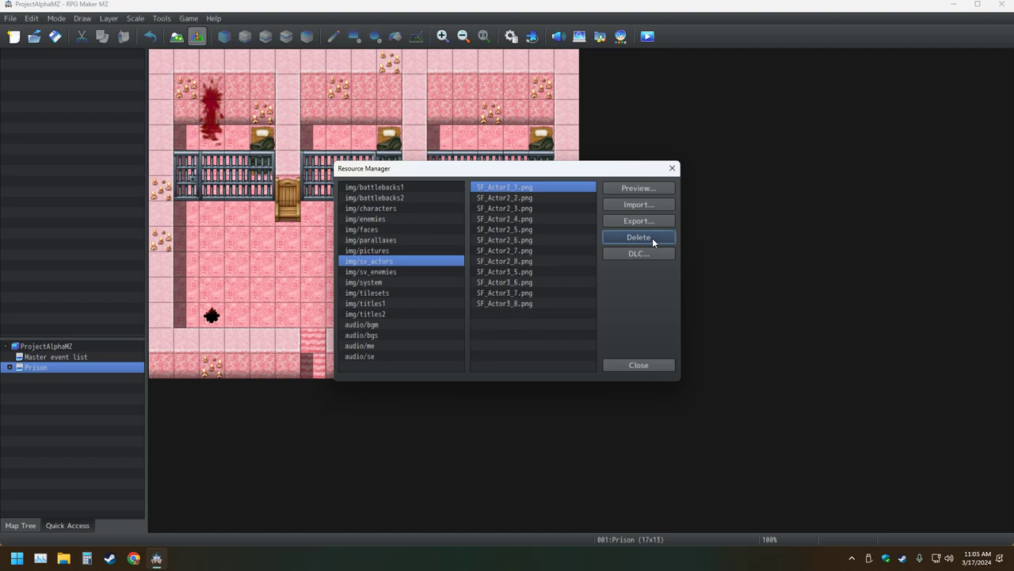
Delete the remaining SF_Actor2 and SF_Actor3 images from the img/sv_actors resources
click(652, 237)
click(652, 238)
click(652, 238)
click(652, 238)
click(651, 238)
click(652, 238)
click(652, 238)
click(651, 238)
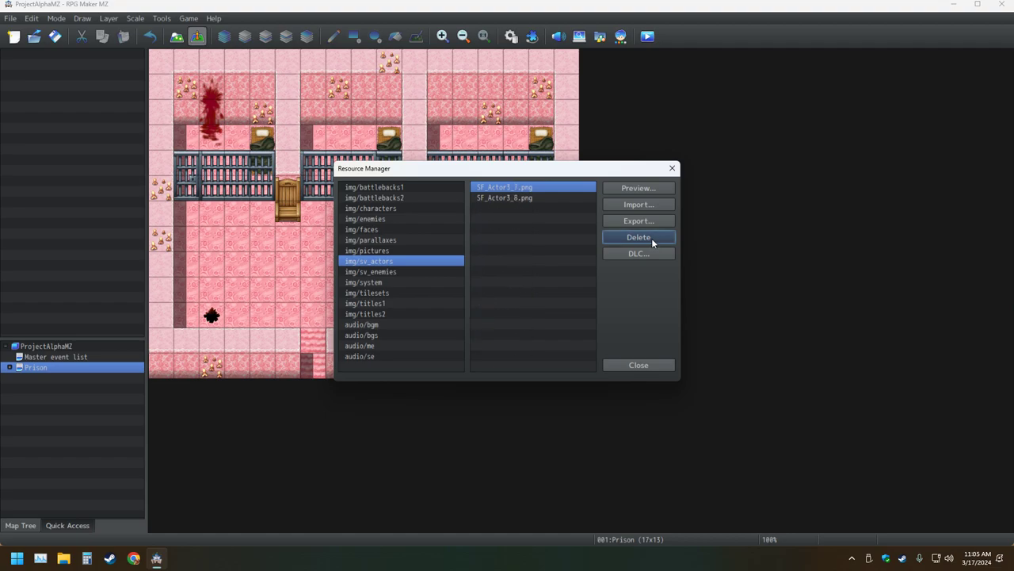
click(651, 238)
click(651, 237)
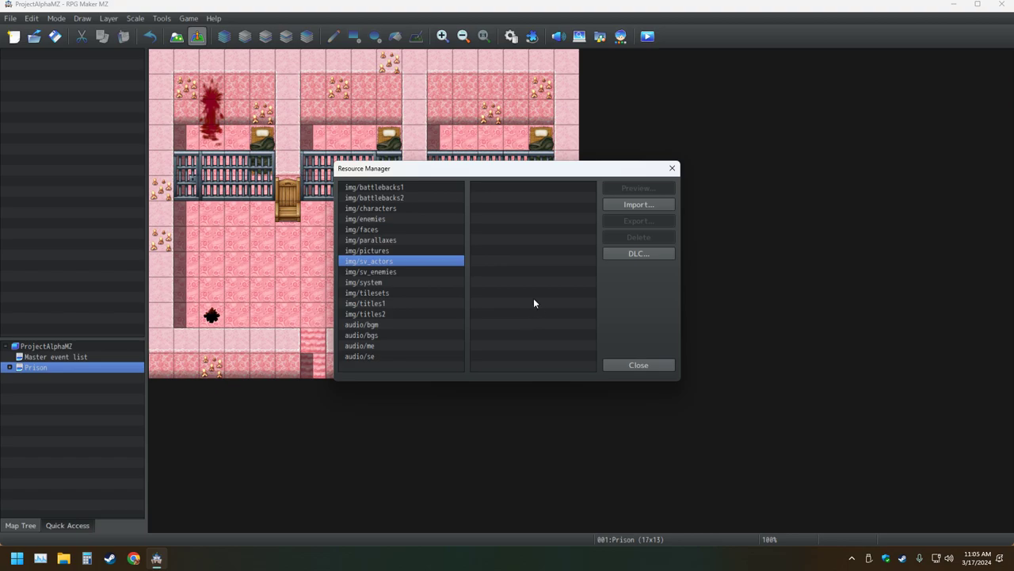
Export the kid's battler sprites from the Character Generator to the sv_actors folder as Main Character, then close the generator
click(672, 168)
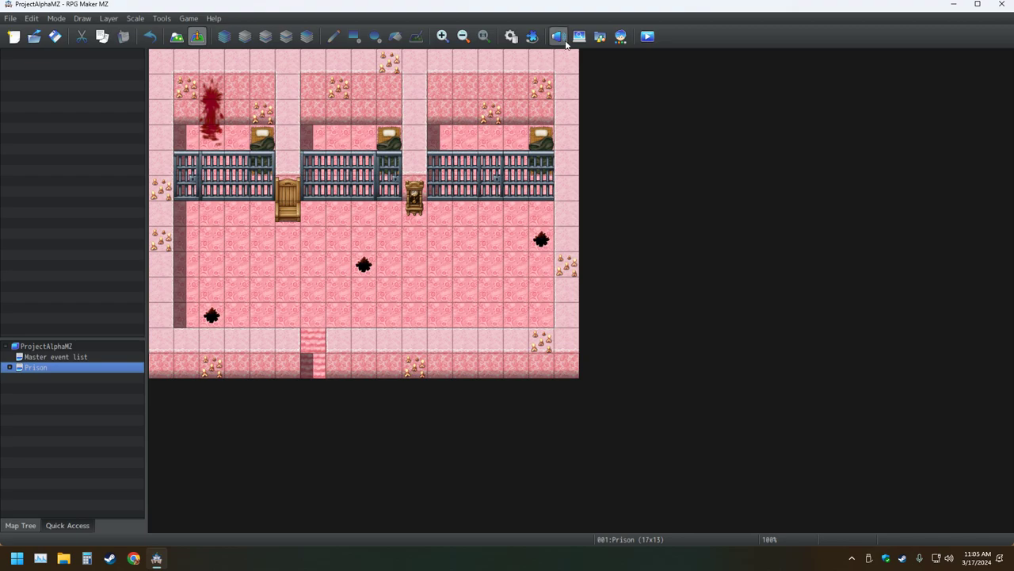
click(621, 36)
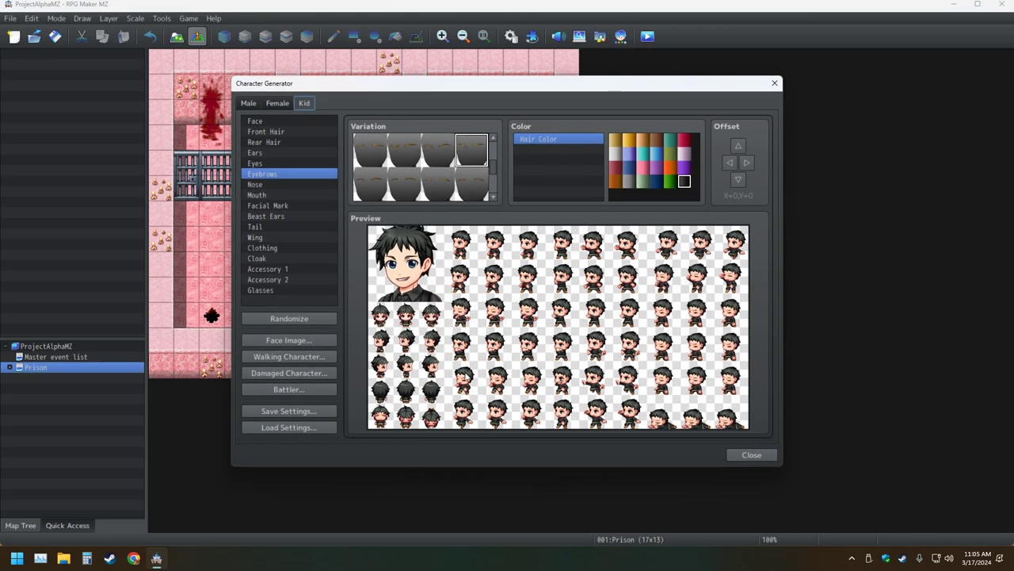
click(280, 393)
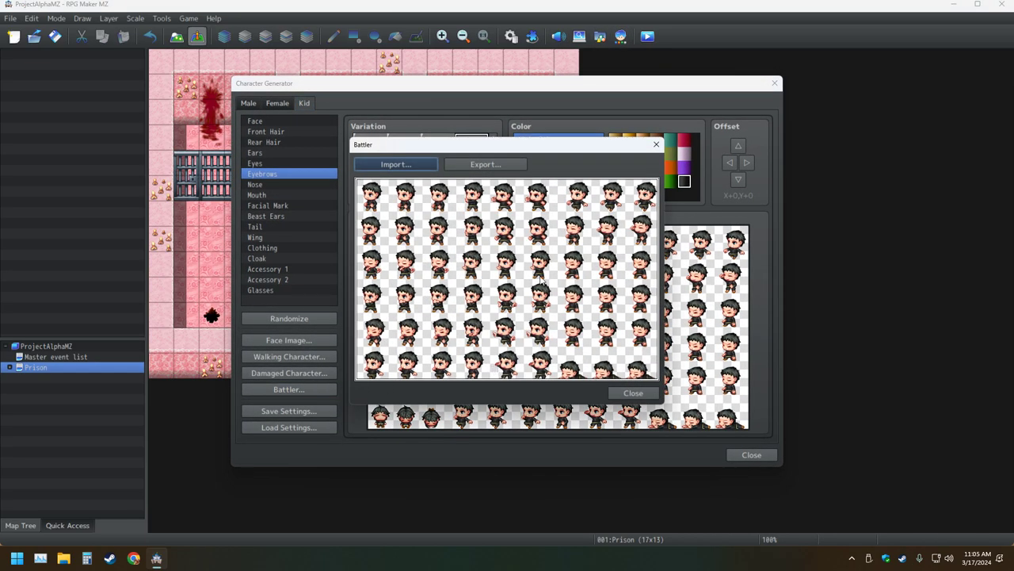
click(484, 166)
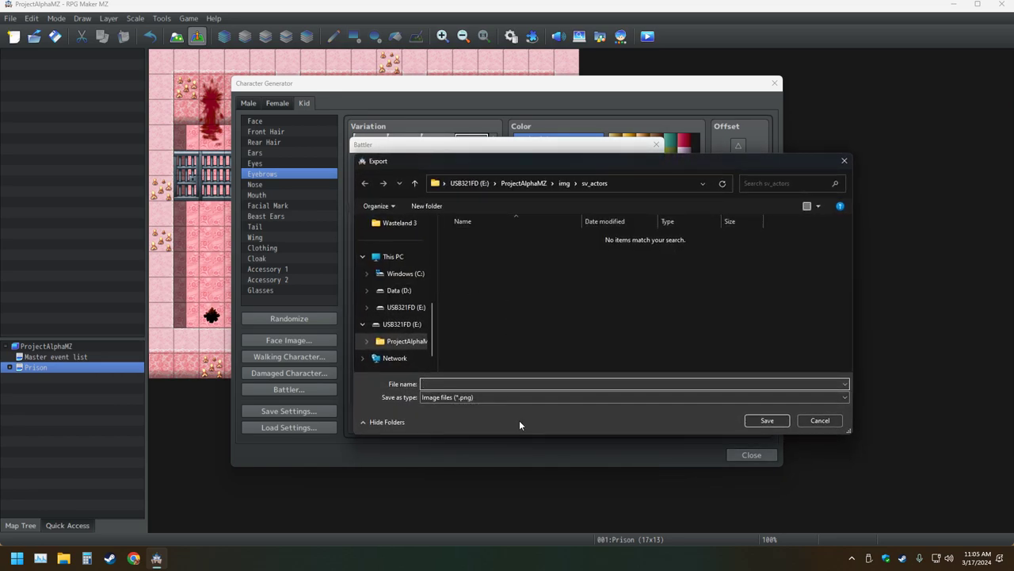
text(Main hharacter)
key(Return)
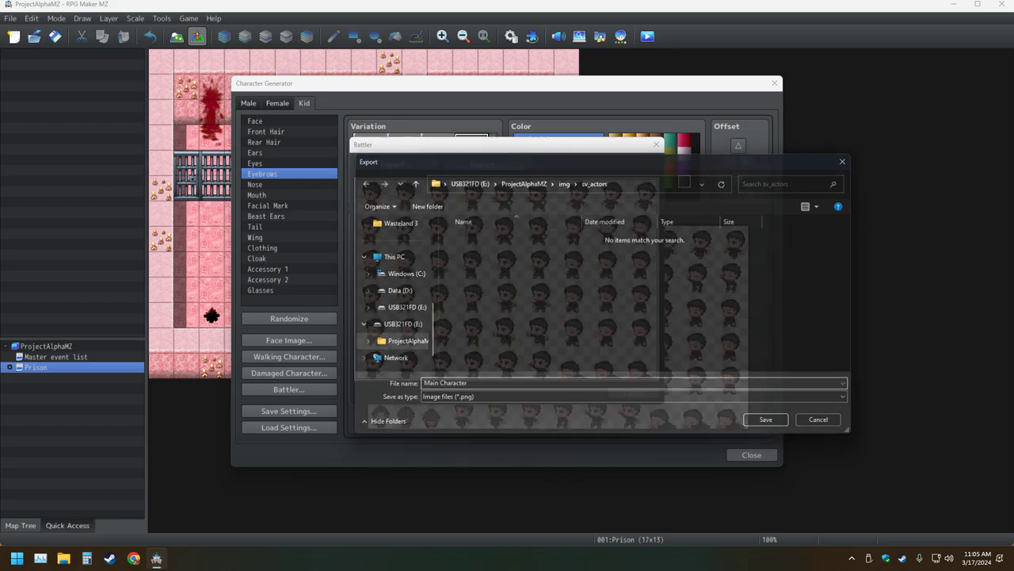
key(Escape)
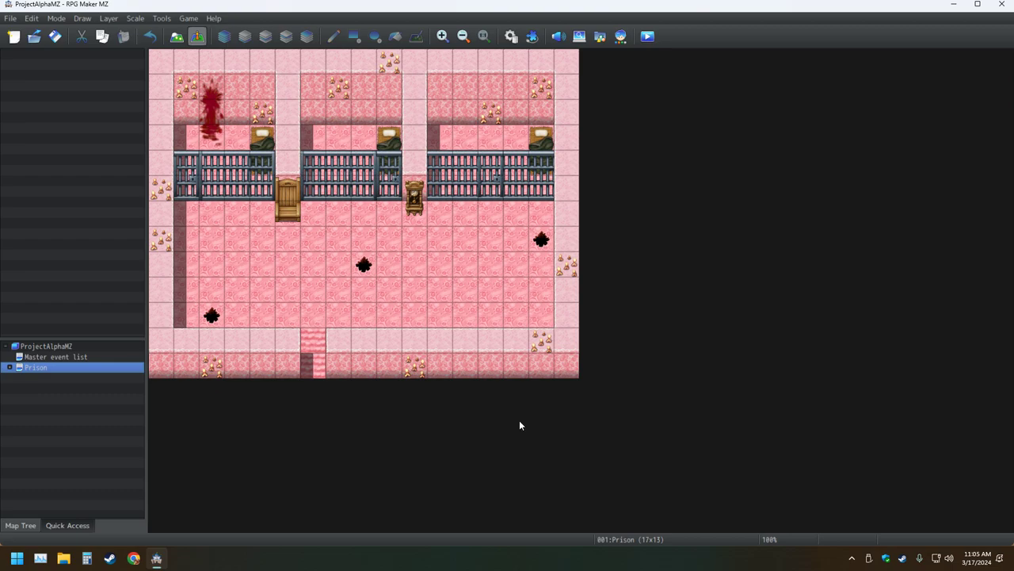
Preview the Actor1_3.png image from the img/sv_enemies resources in the Resource Manager
click(600, 36)
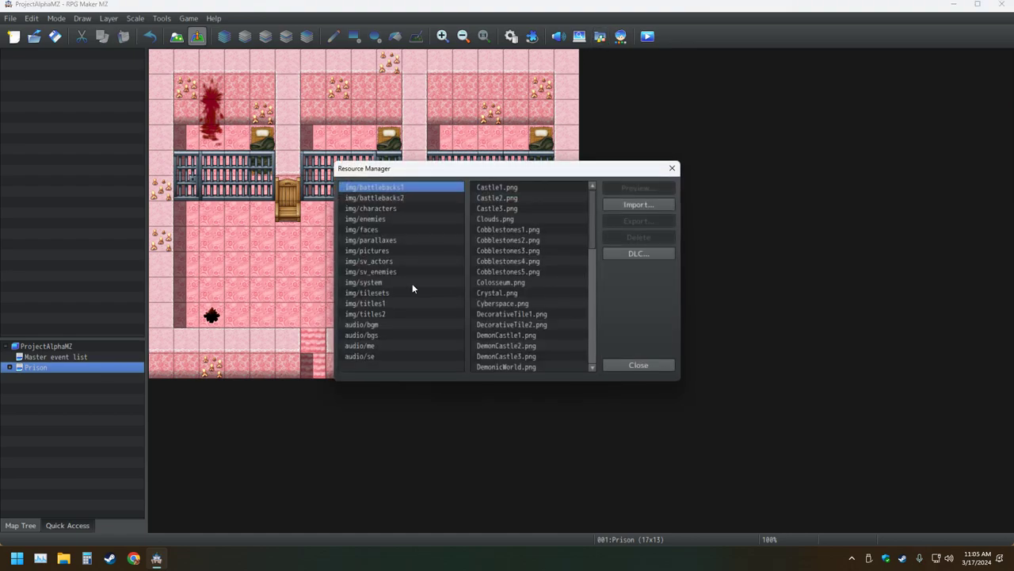
click(383, 271)
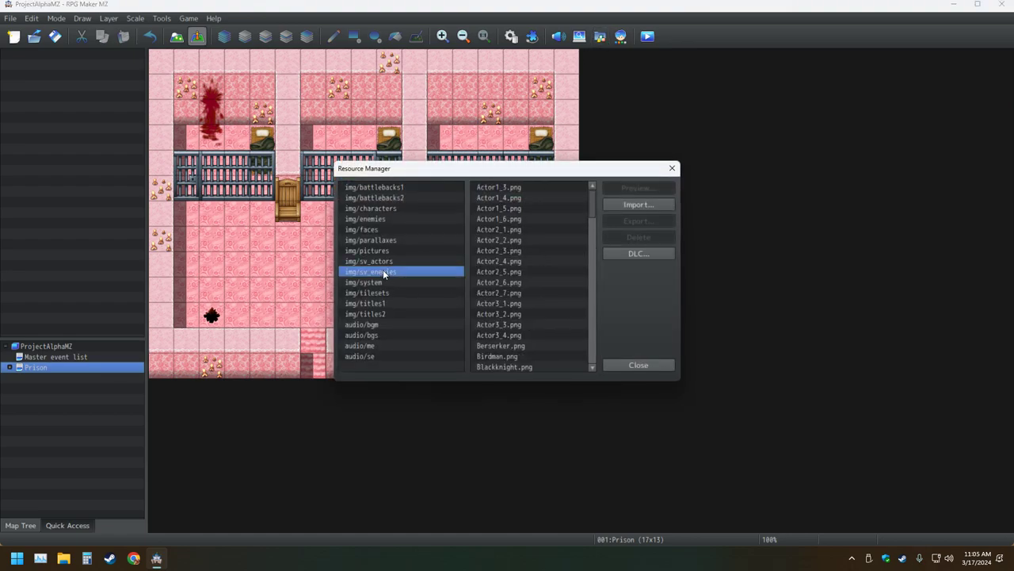
click(511, 194)
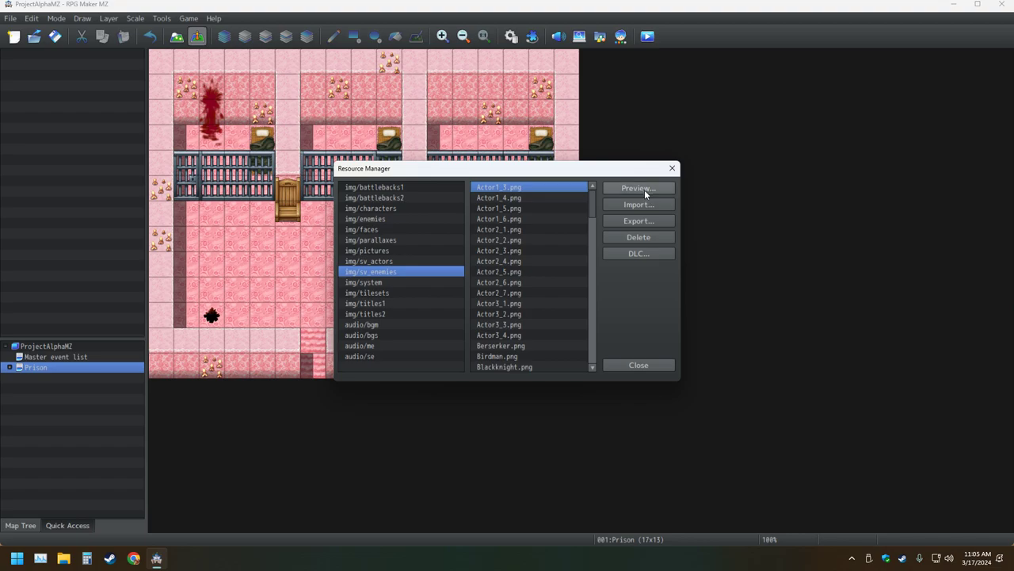
click(638, 189)
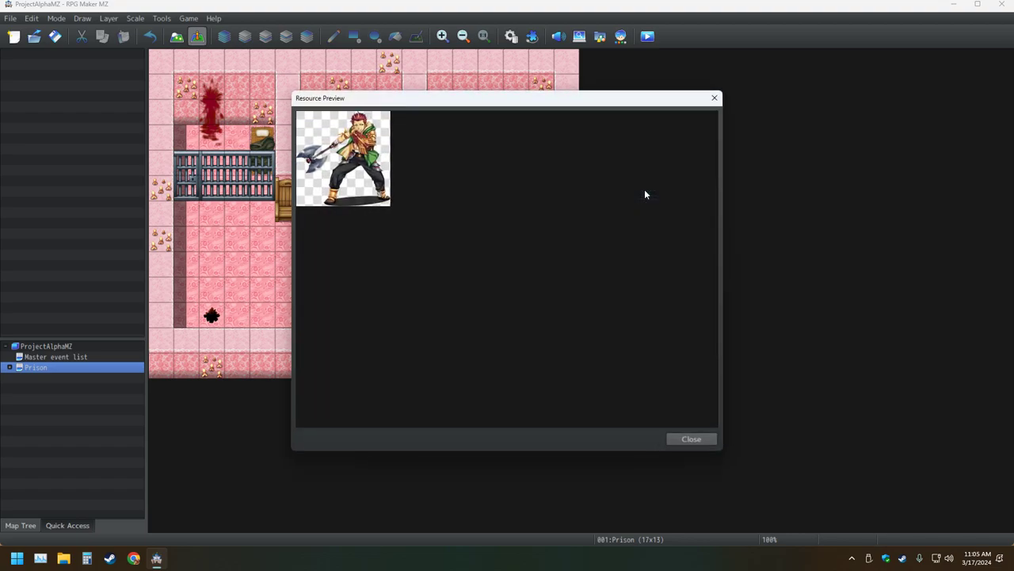
click(714, 99)
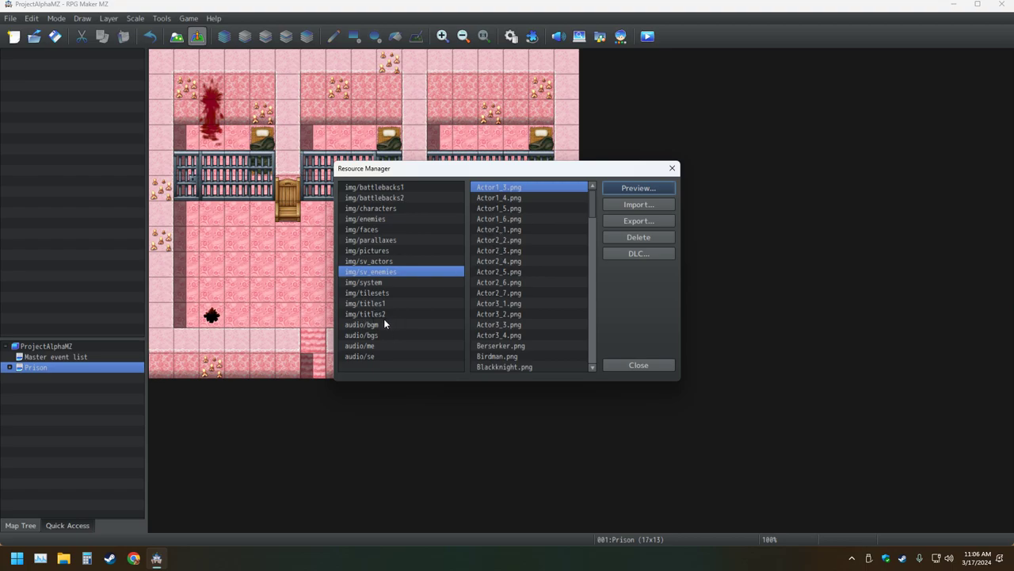
Compare the image lists of the img/enemies and img/sv_enemies resources and check the img/characters list
click(373, 230)
click(366, 220)
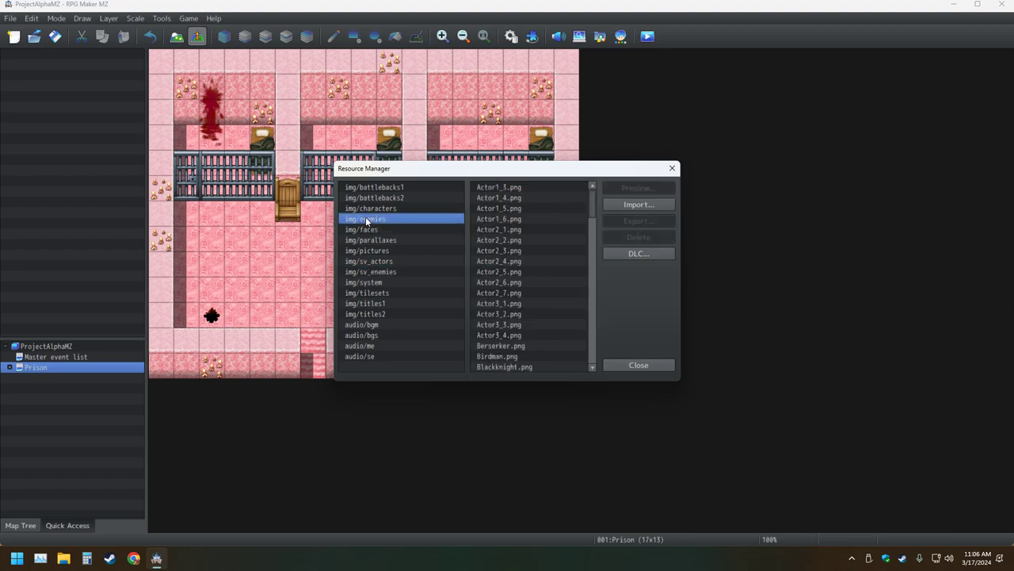
click(512, 189)
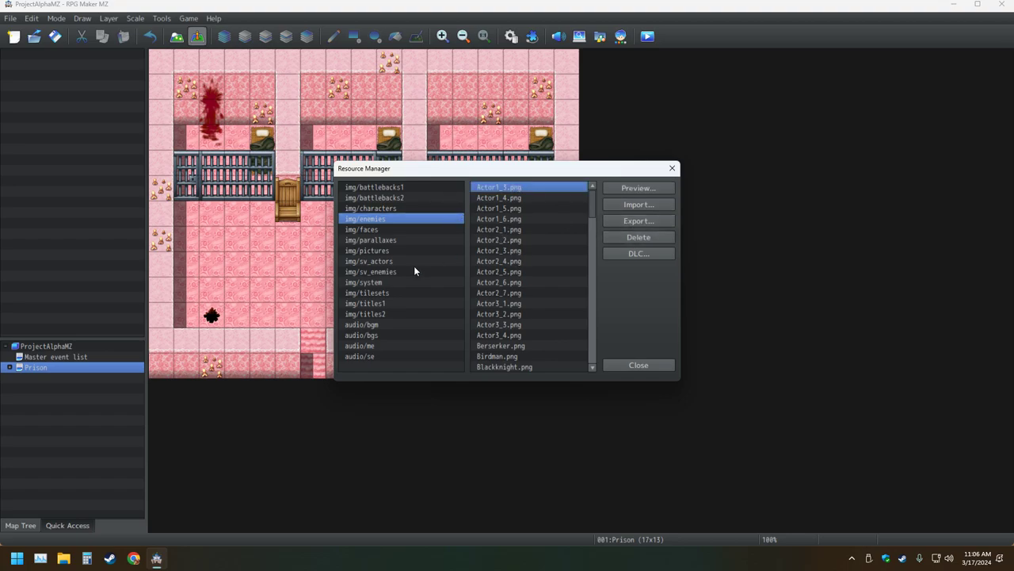
click(372, 274)
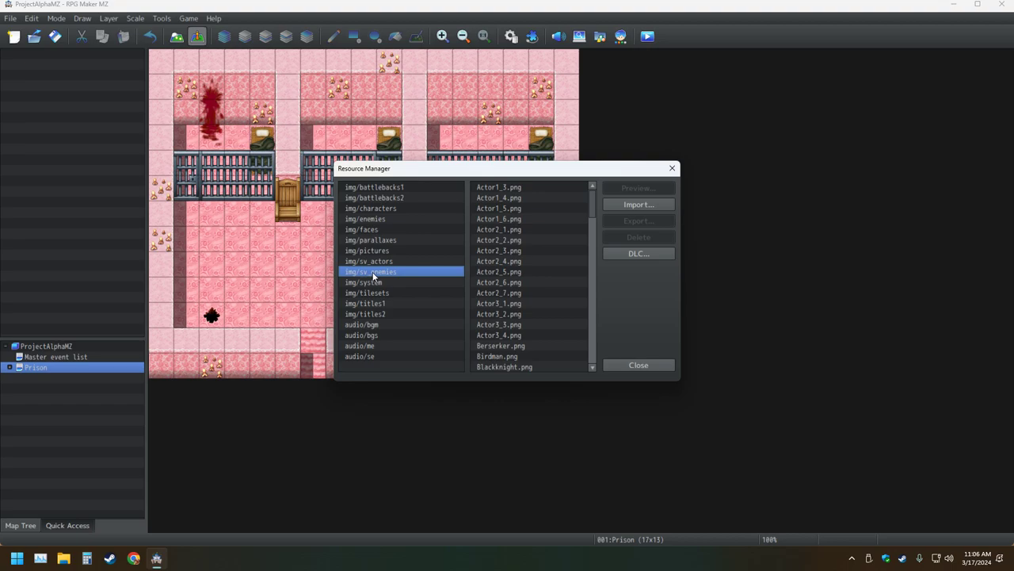
click(367, 220)
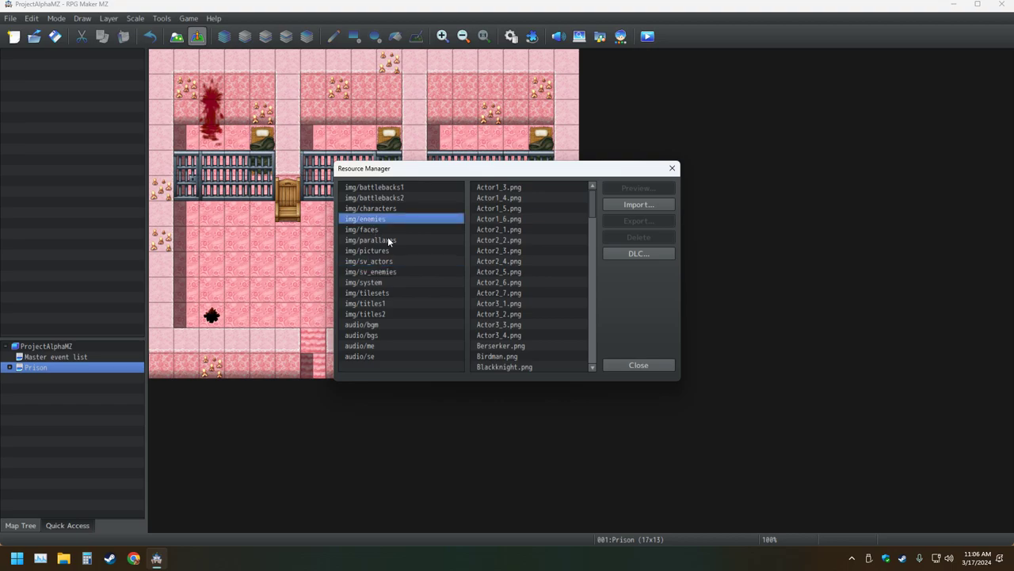
scroll(536, 260, down, 8)
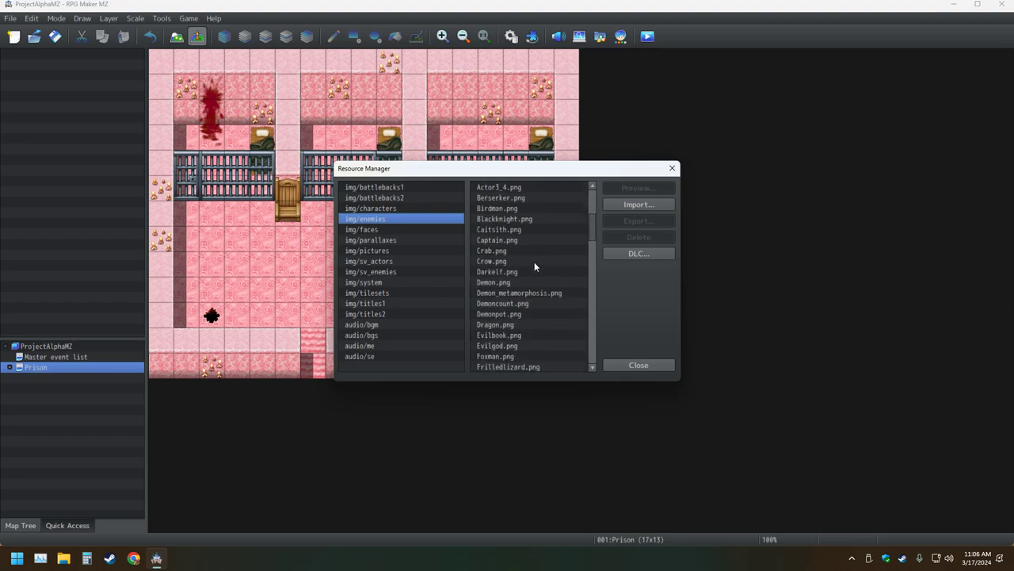
scroll(536, 264, down, 12)
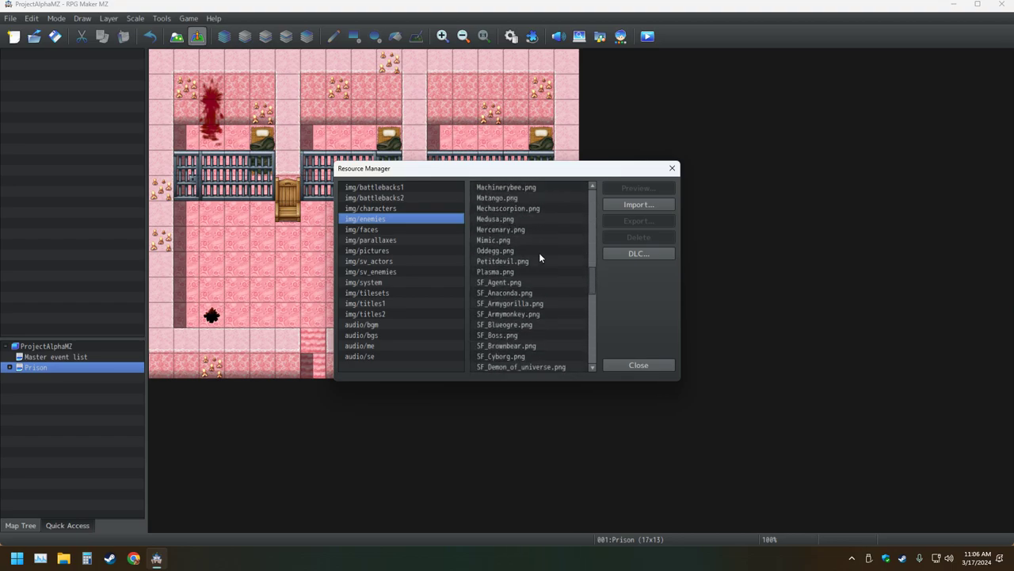
scroll(539, 252, down, 10)
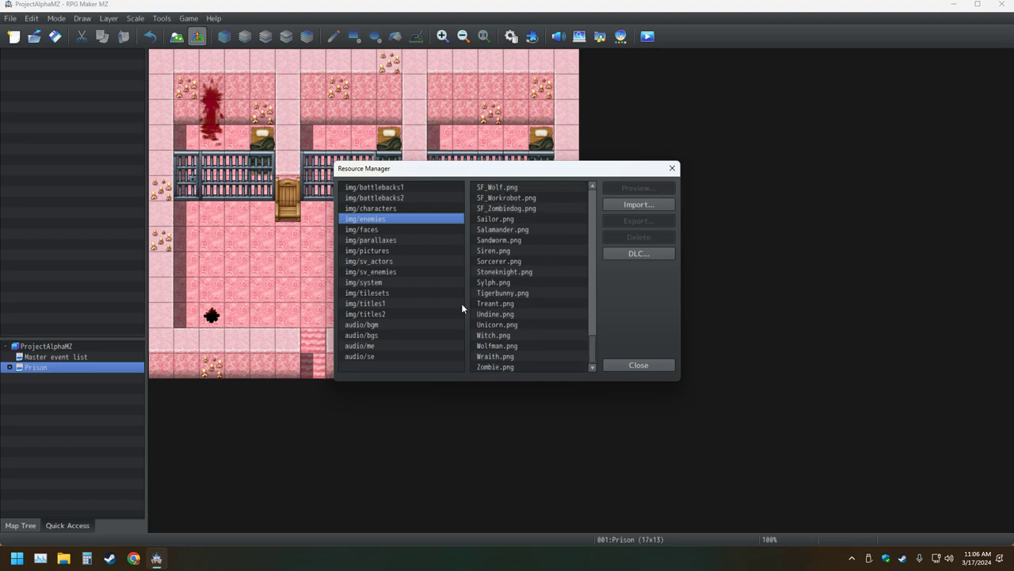
click(385, 272)
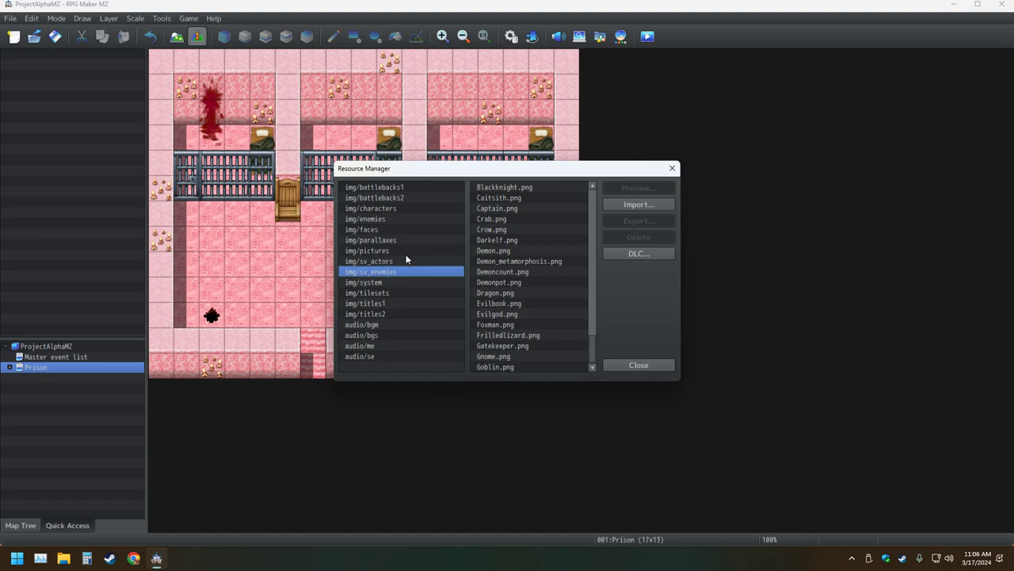
click(386, 208)
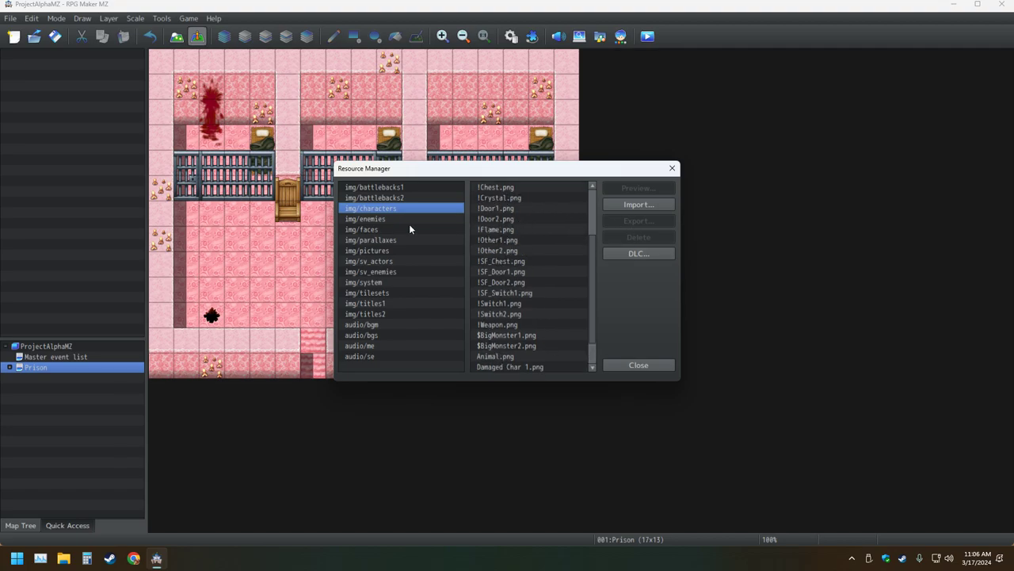
Try to export Actor1_3.png from the img/enemies resources to the Desktop
click(370, 219)
click(504, 188)
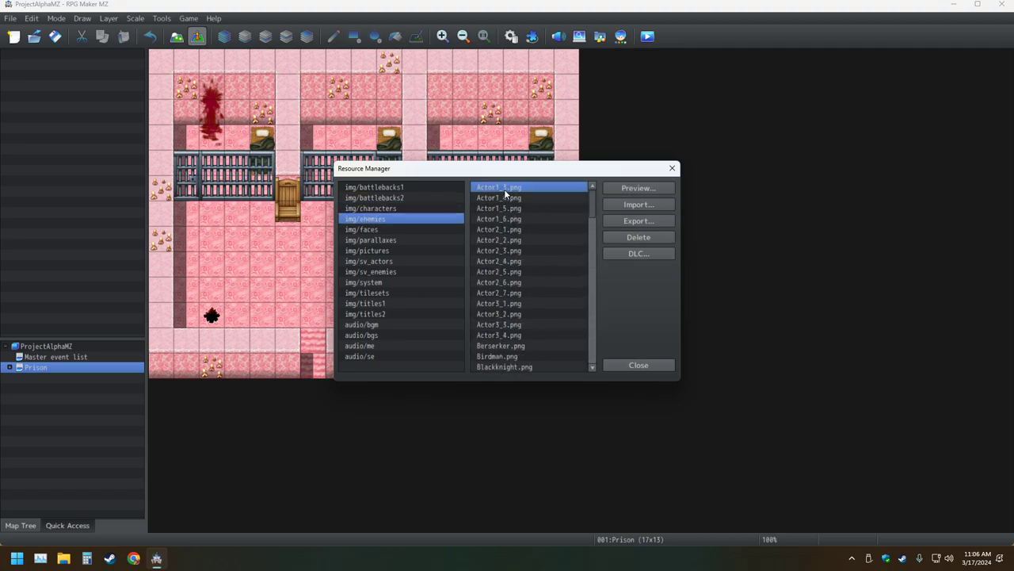
click(637, 221)
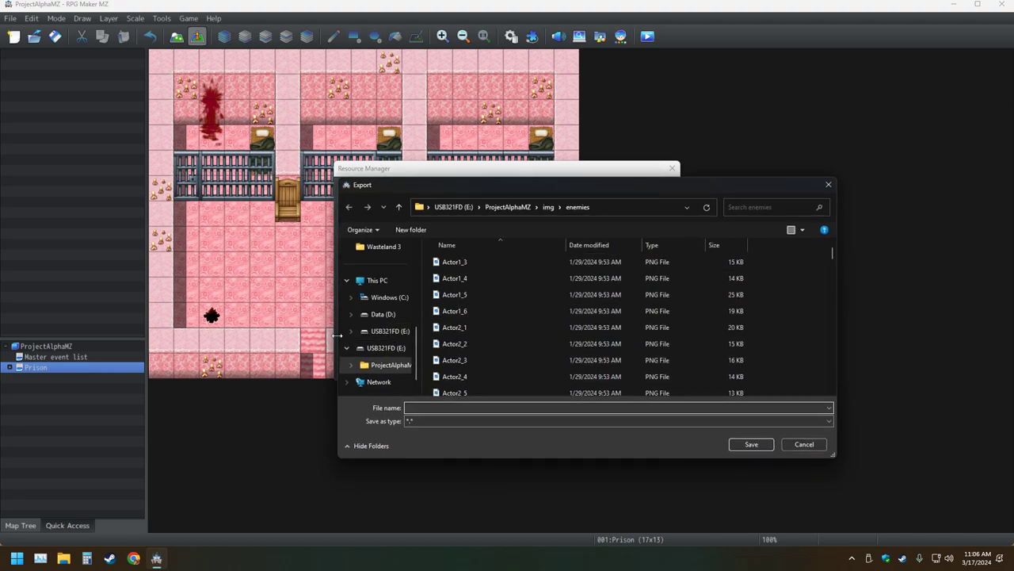
click(378, 280)
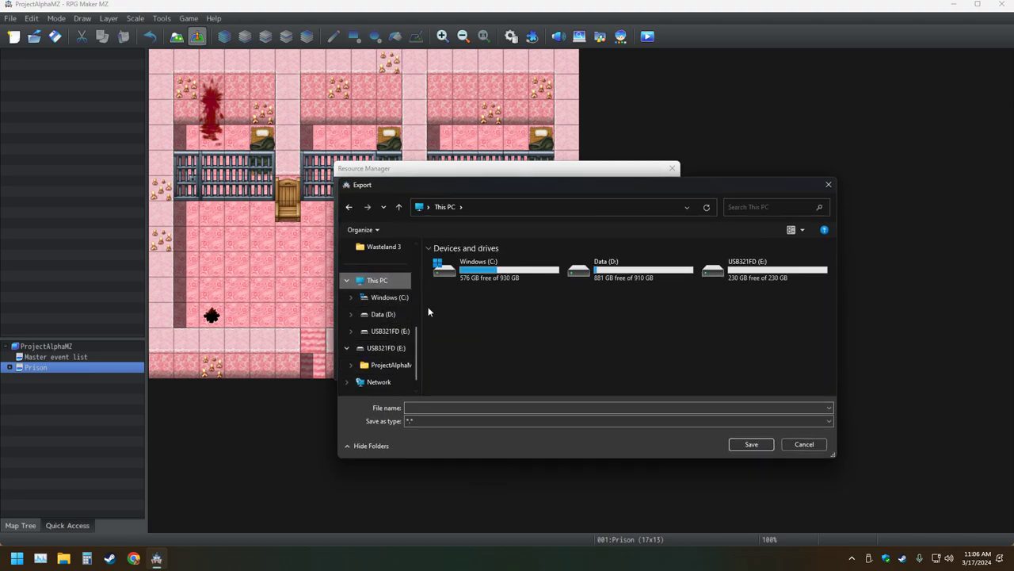
click(347, 279)
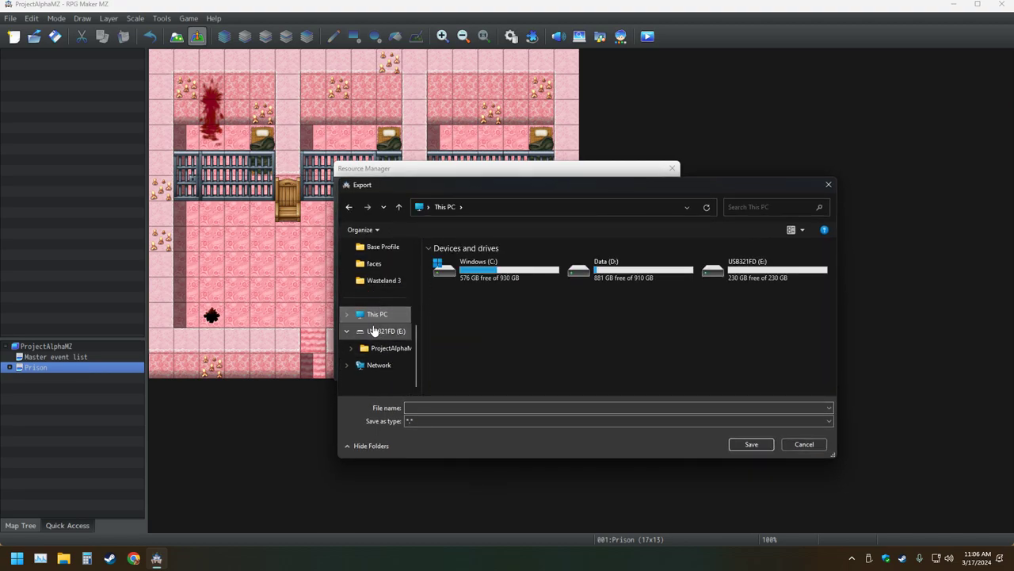
scroll(374, 323, up, 5)
click(378, 300)
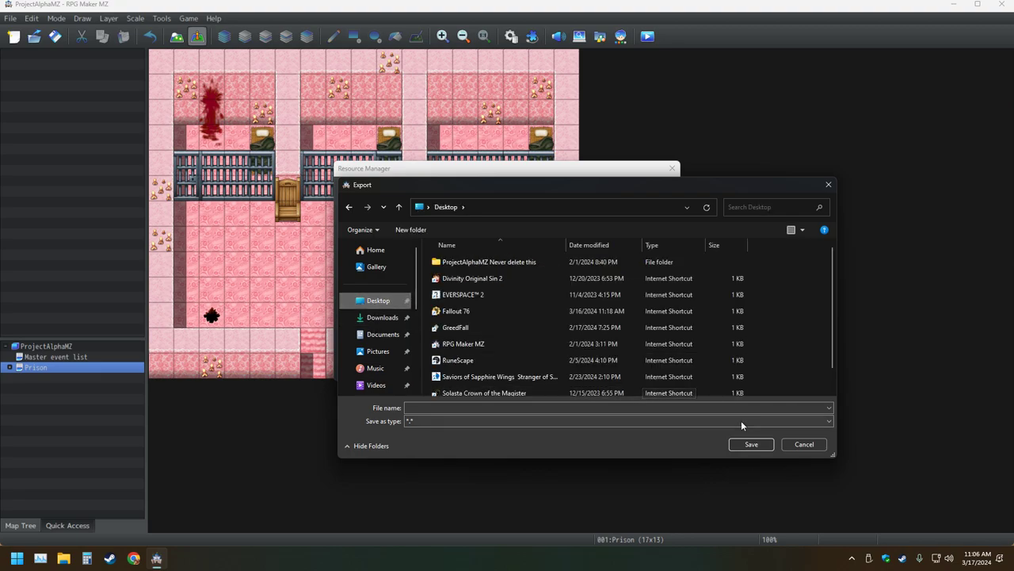
key(Tab)
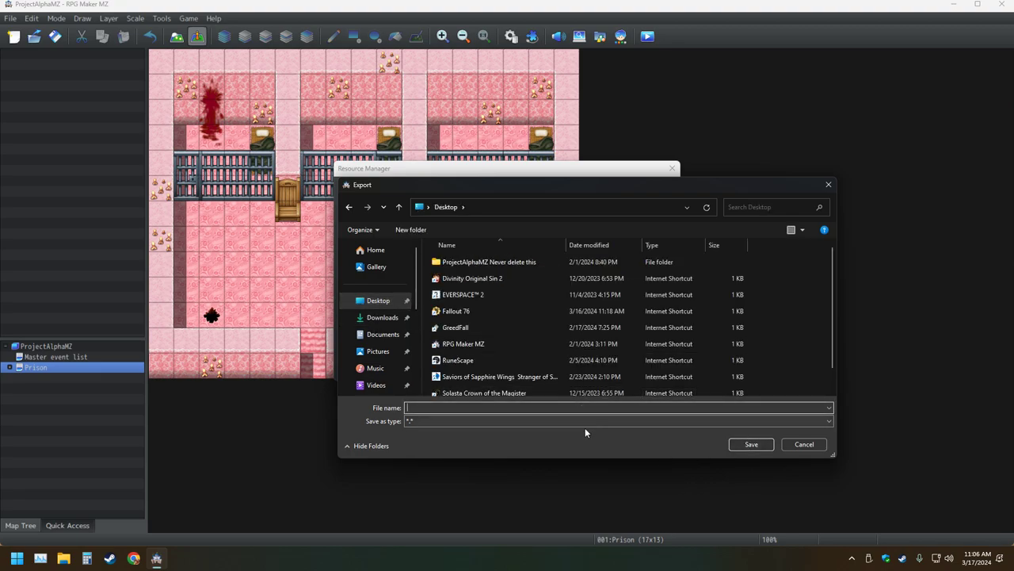
click(748, 444)
click(828, 185)
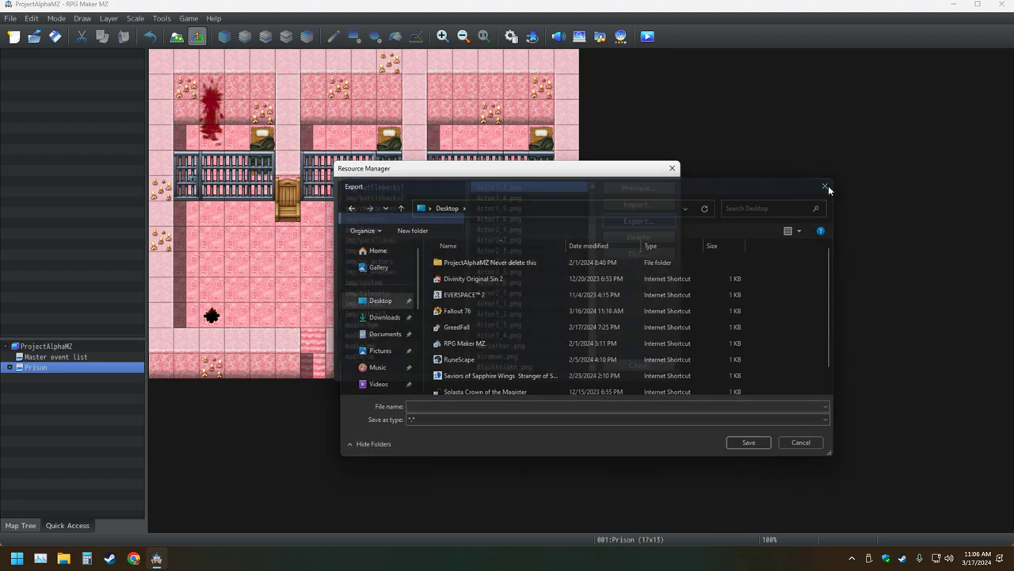
Try to export Actor1_3.png to the img/enemies folder under the name Actor1_3, declining to replace the existing file
click(634, 222)
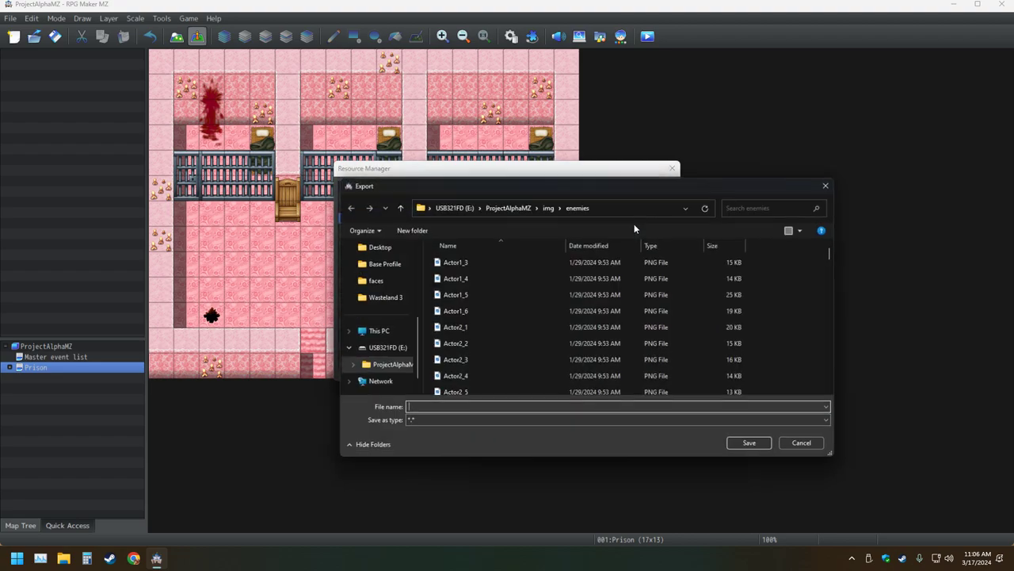
click(698, 420)
click(698, 430)
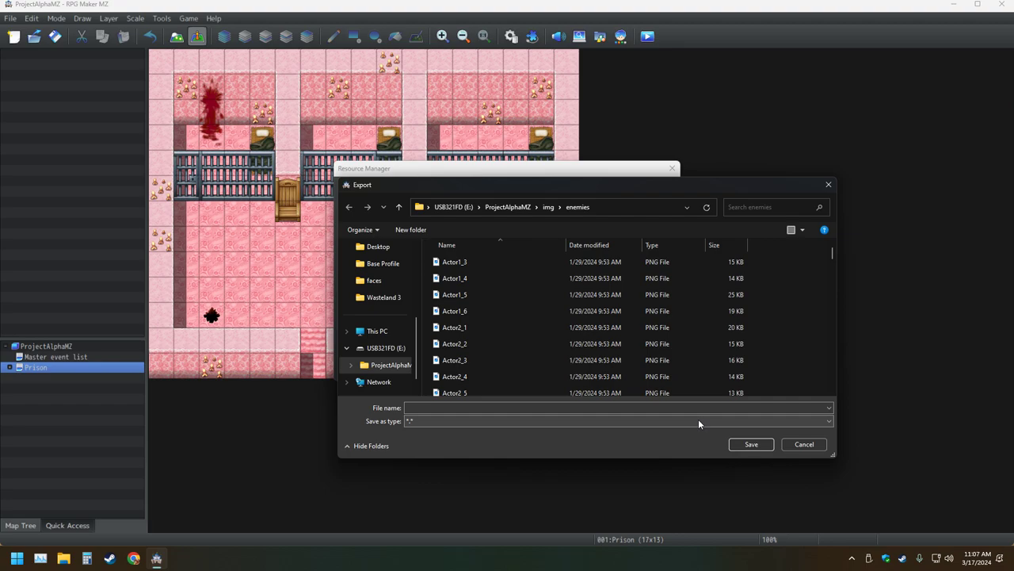
click(828, 185)
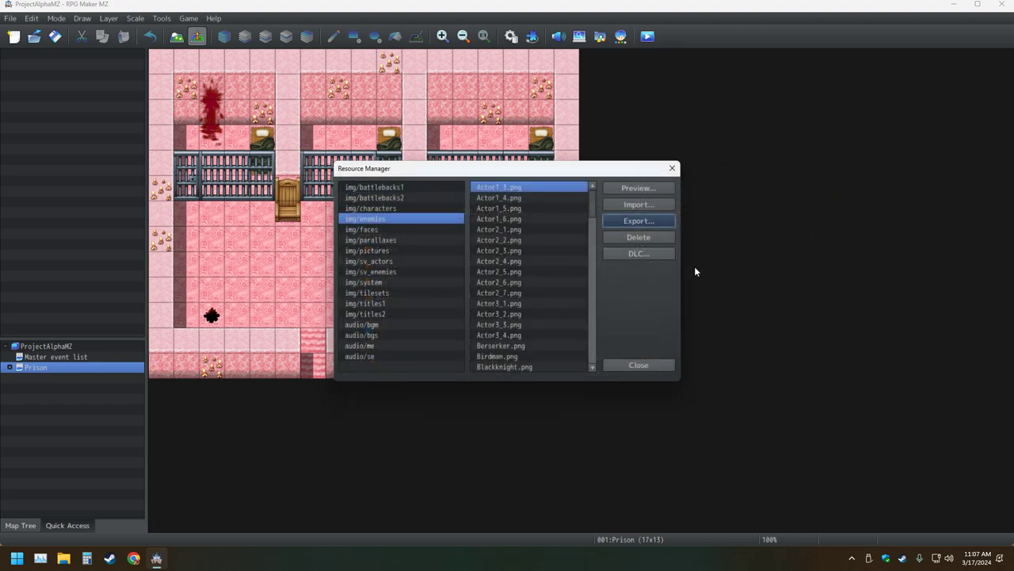
click(634, 222)
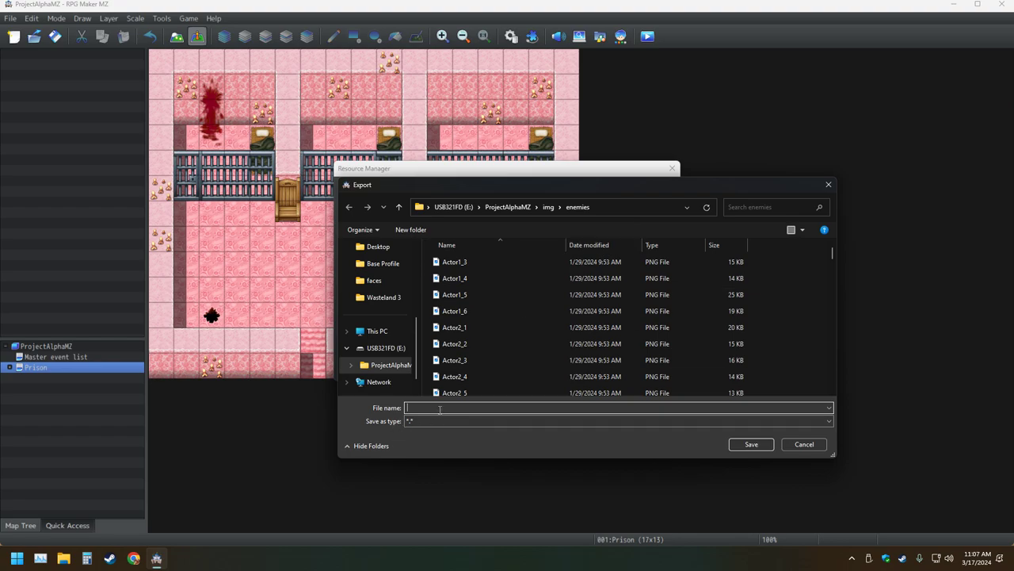
click(455, 263)
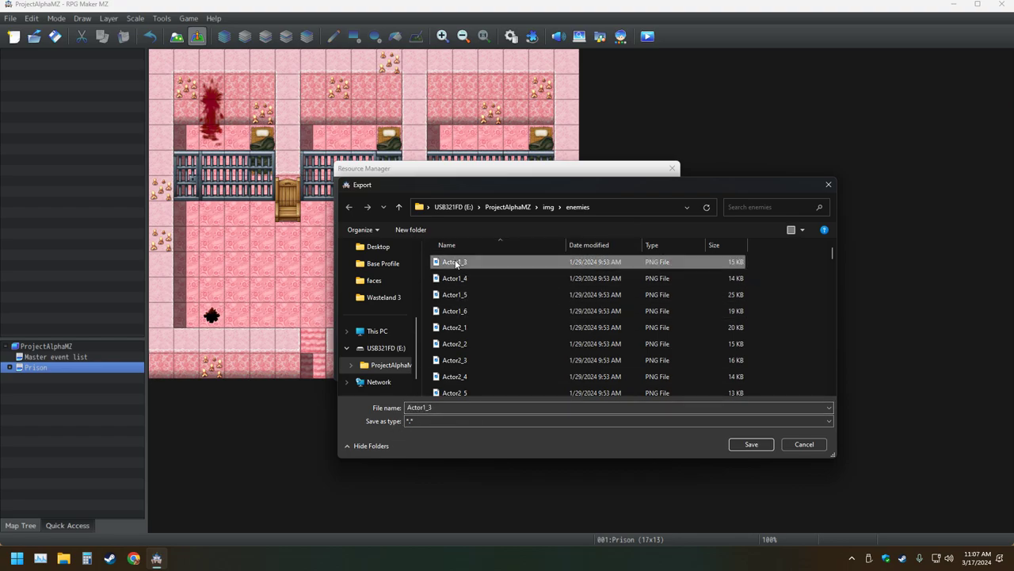
click(456, 263)
double_click(502, 265)
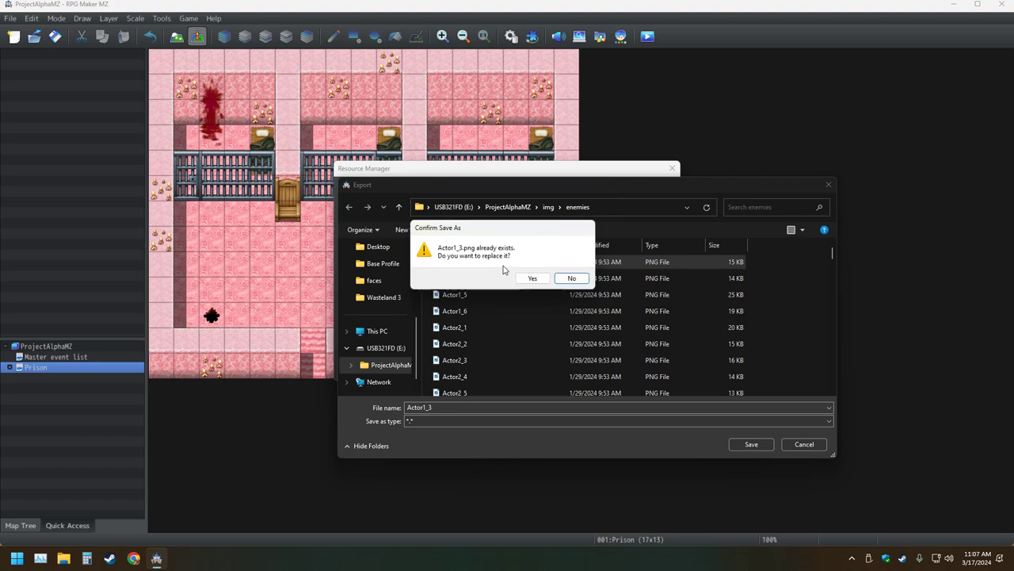
click(575, 277)
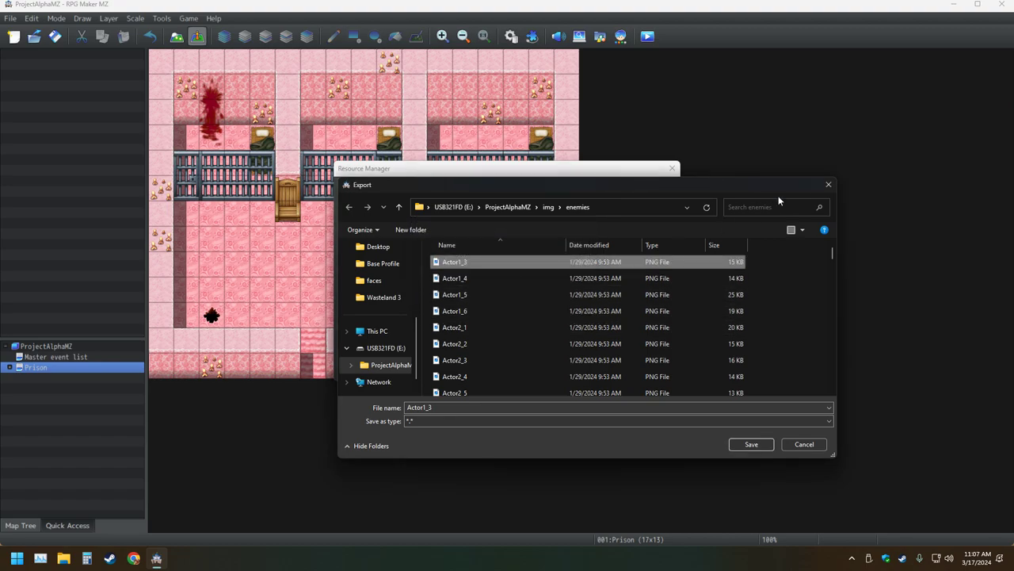
click(828, 184)
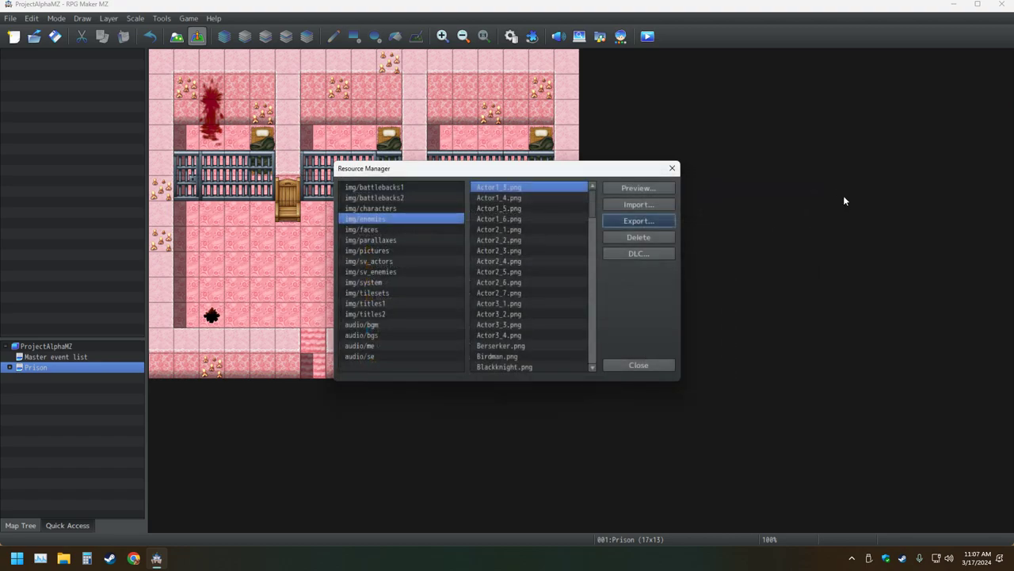
Leave the Resource Manager, switch to File Explorer and open the img\enemies folder of ProjectAlphaMZ on drive E:
click(674, 170)
click(954, 4)
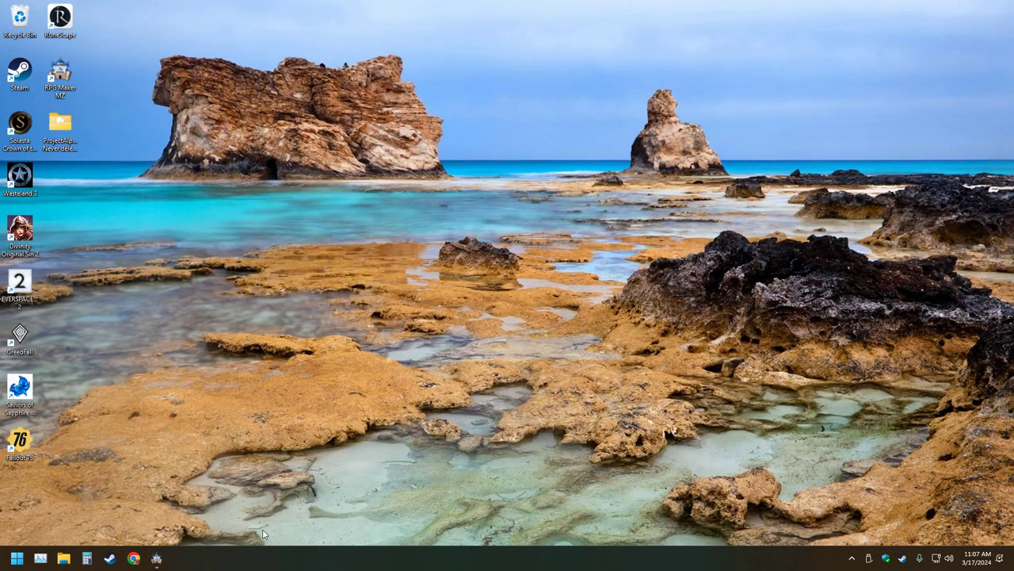
click(63, 558)
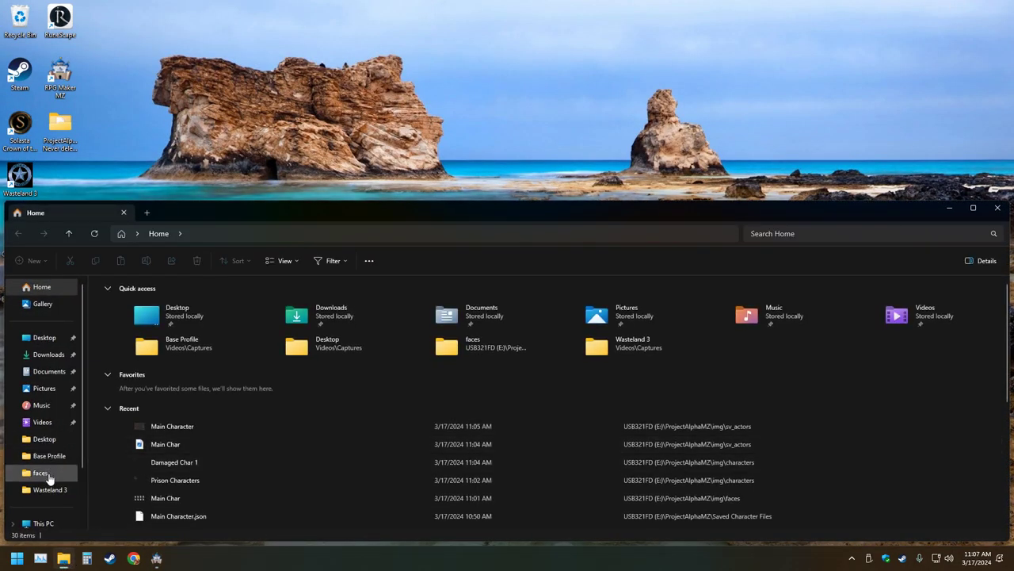
scroll(48, 478, down, 2)
click(49, 470)
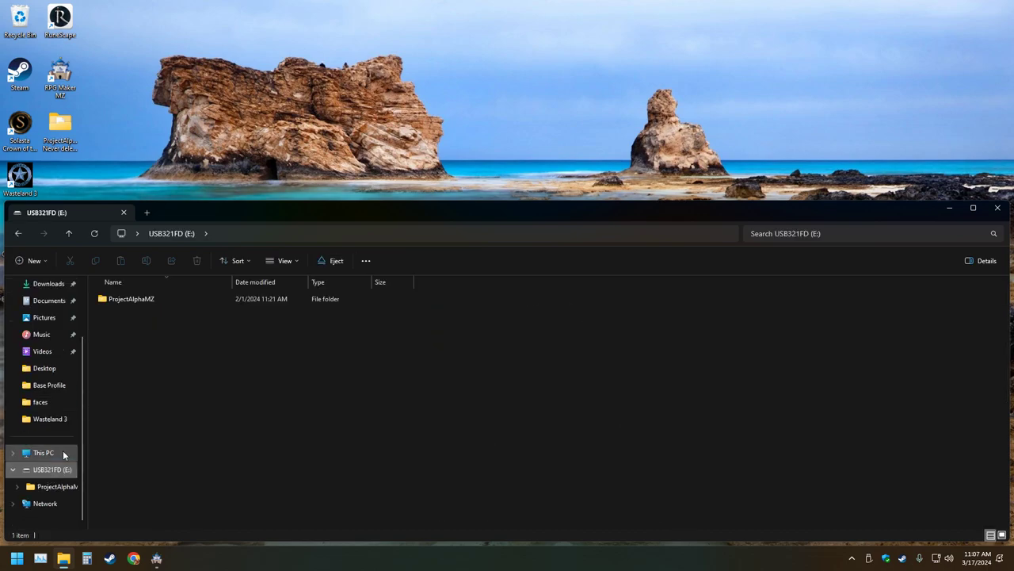
double_click(128, 300)
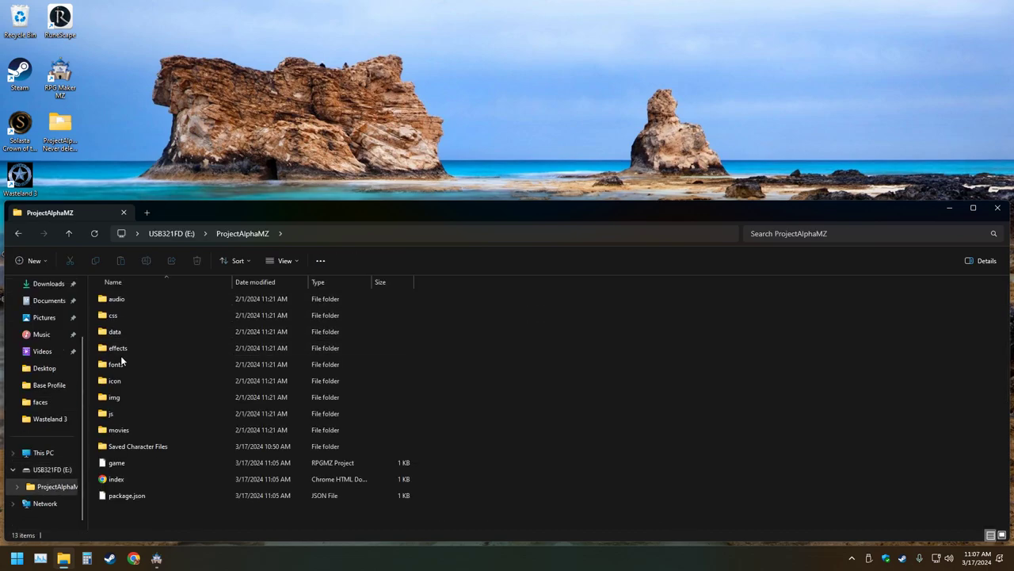
double_click(113, 397)
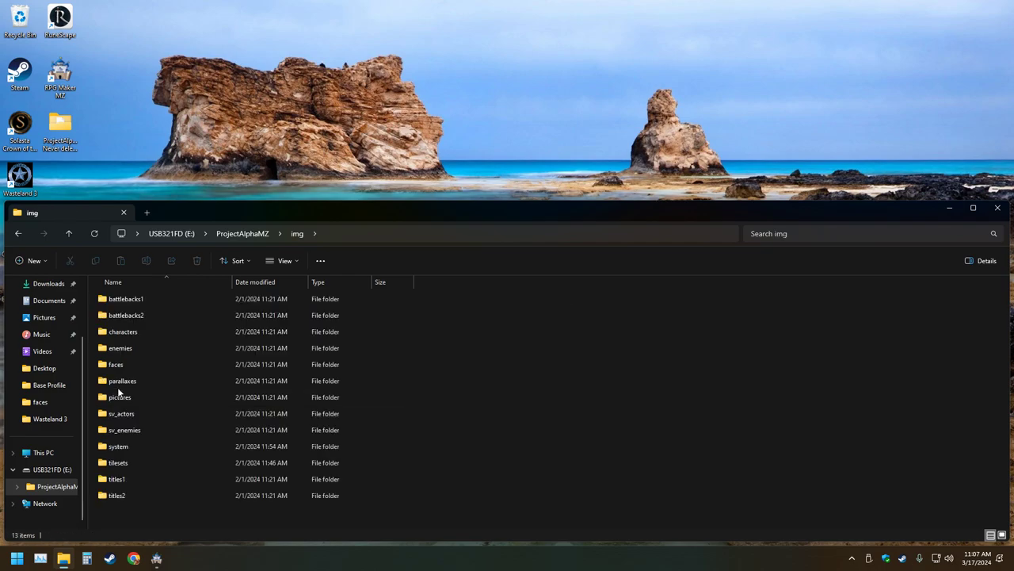
double_click(111, 348)
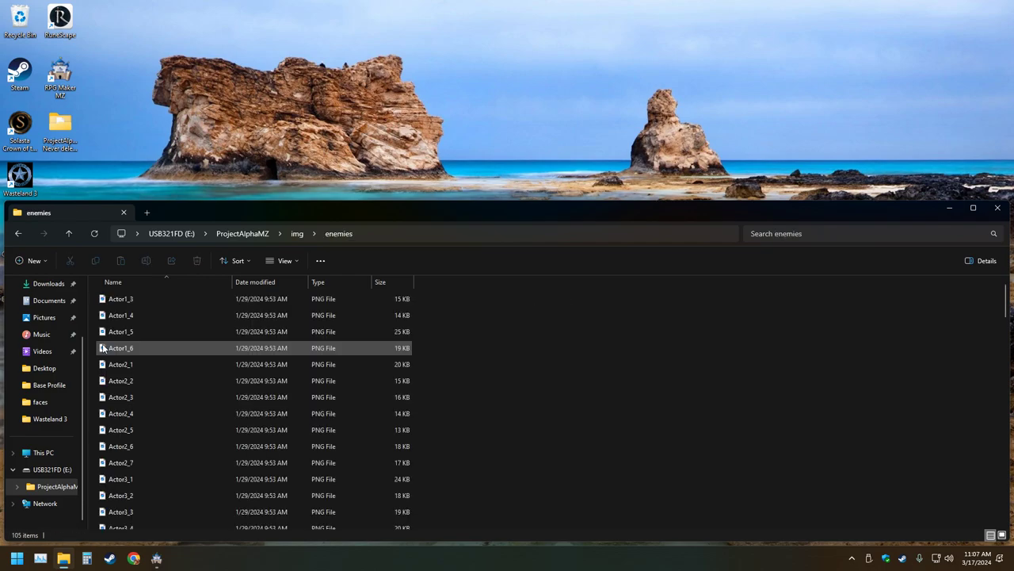
Copy the enemies folder from img to the desktop as a backup and permanently delete the original from the project
click(70, 233)
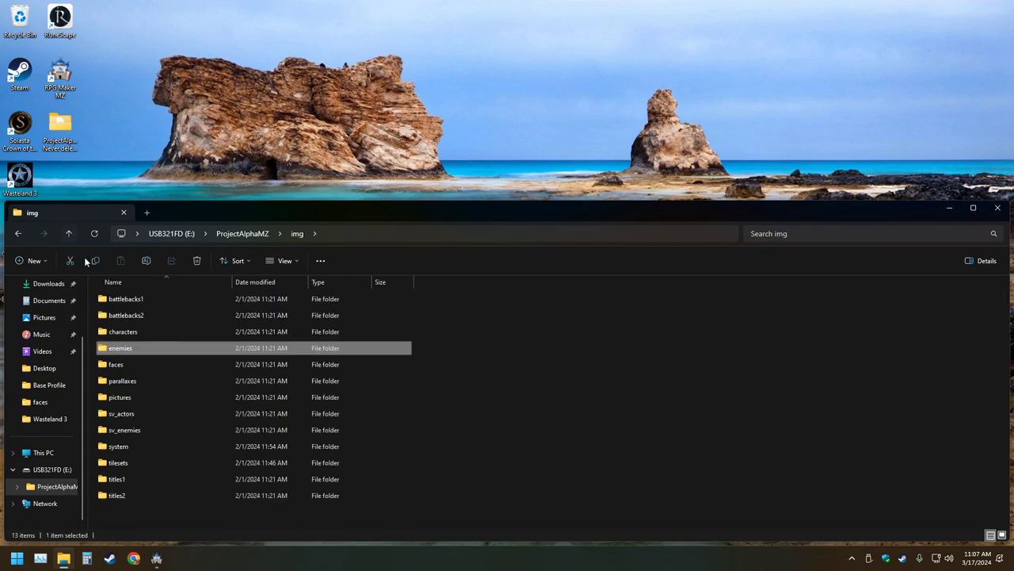
drag(104, 353, 234, 128)
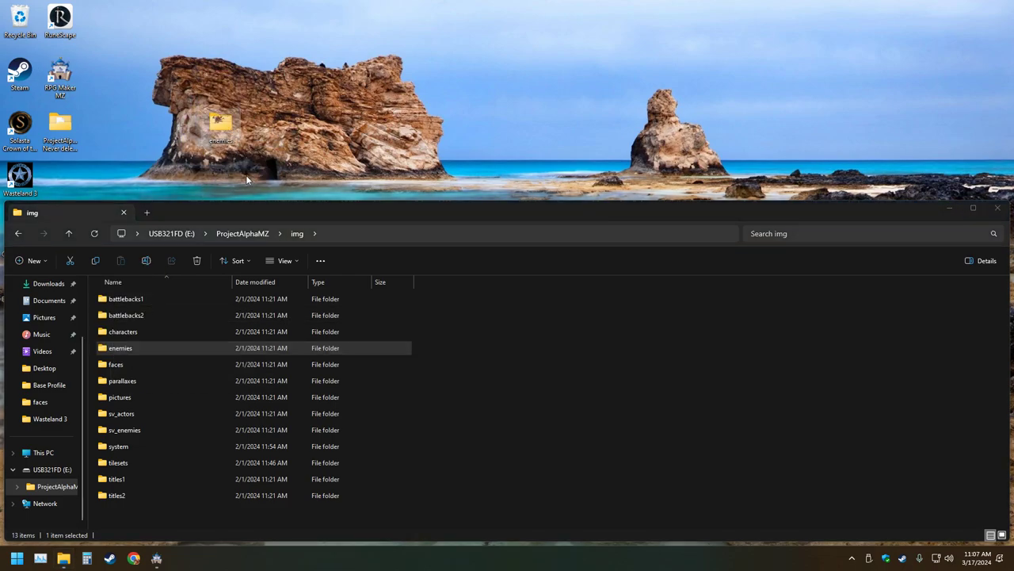
right_click(115, 354)
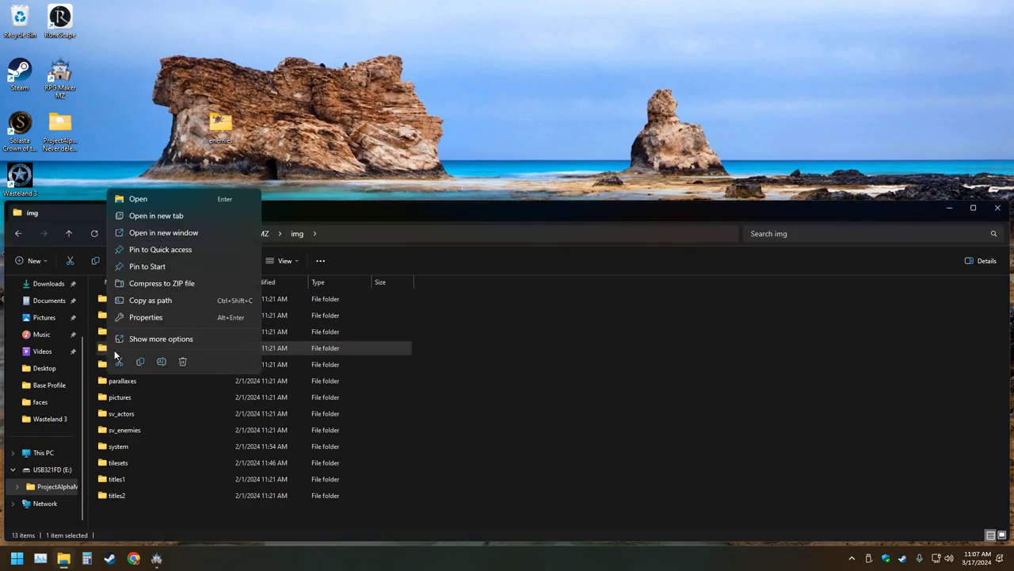
click(182, 361)
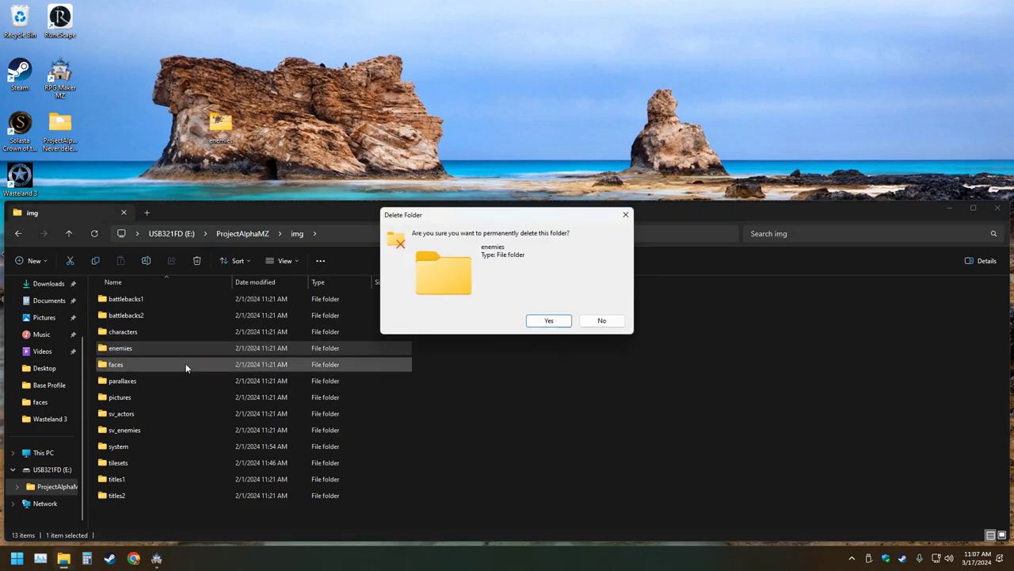
click(549, 320)
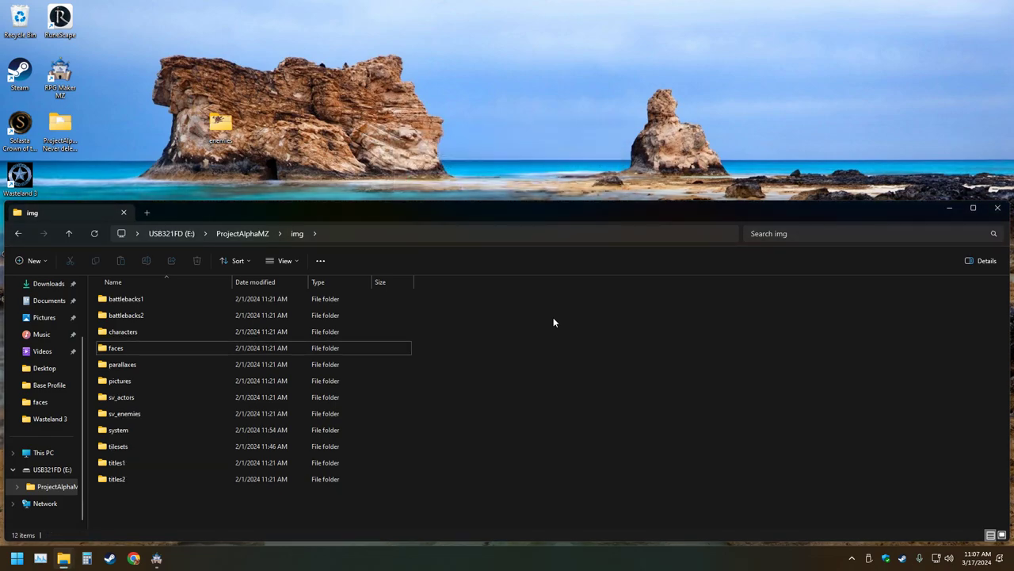
Switch to RPG Maker MZ and check the image choices for the Goblin enemy in the database
click(156, 558)
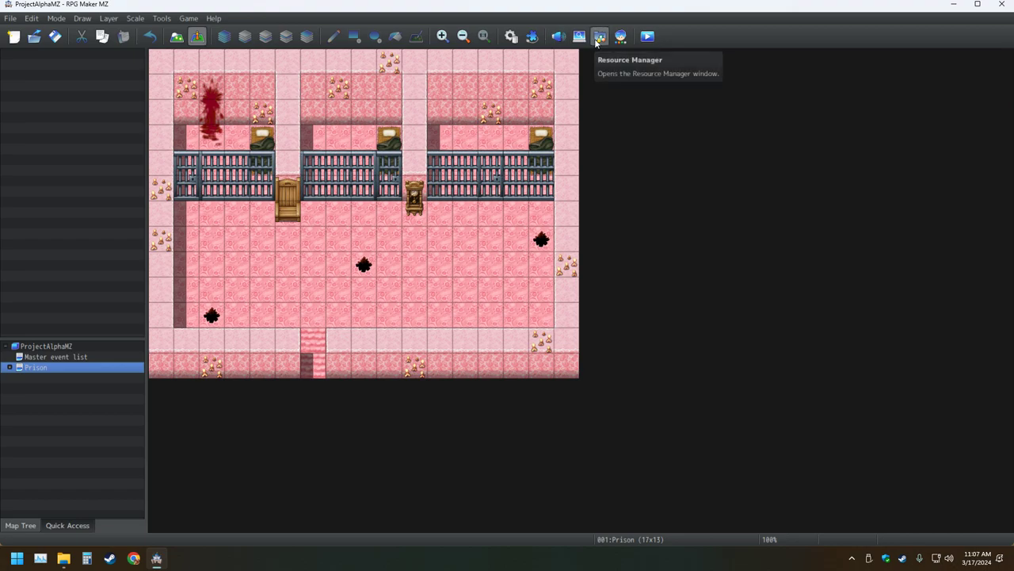
click(511, 35)
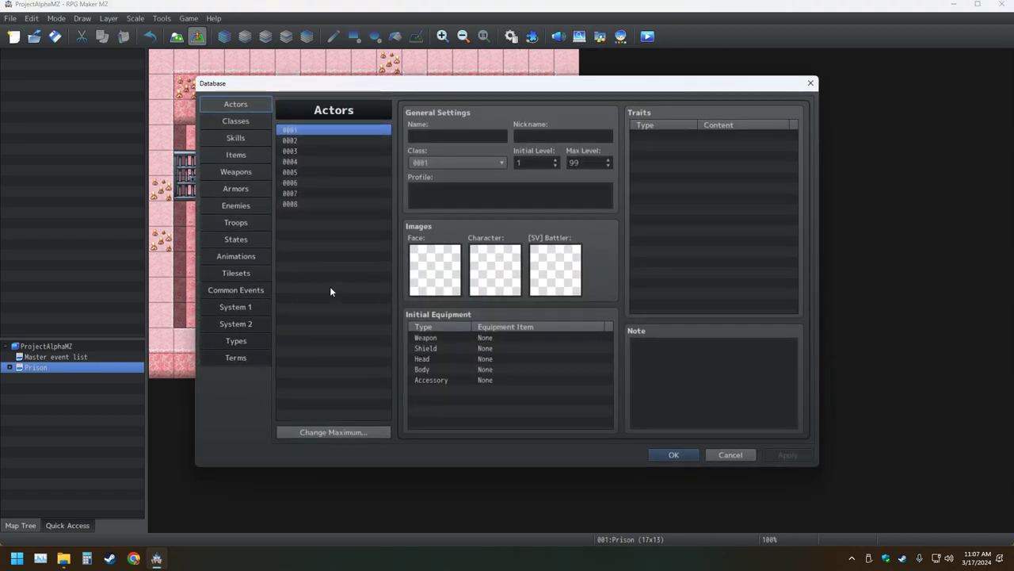
click(253, 210)
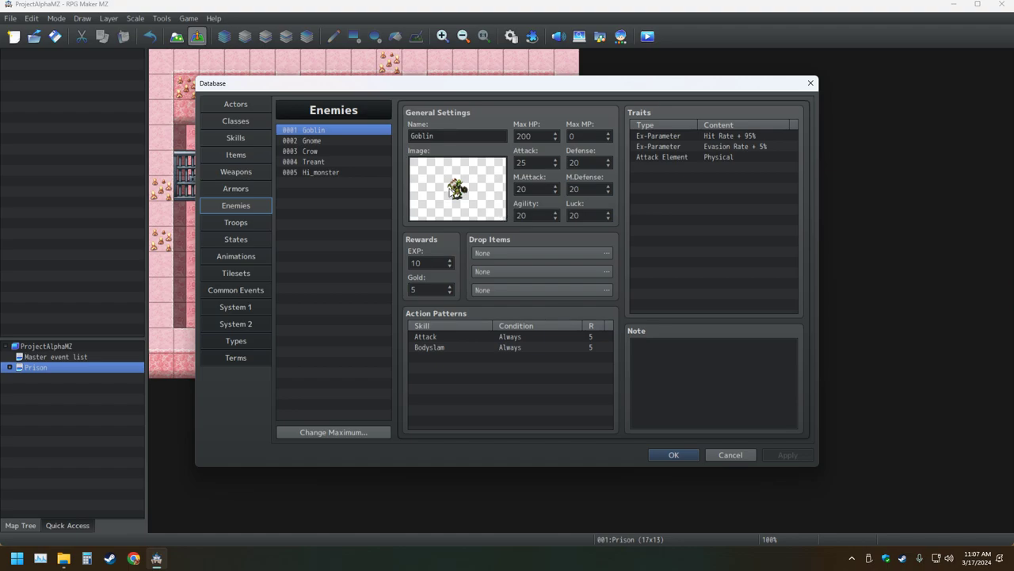
double_click(450, 190)
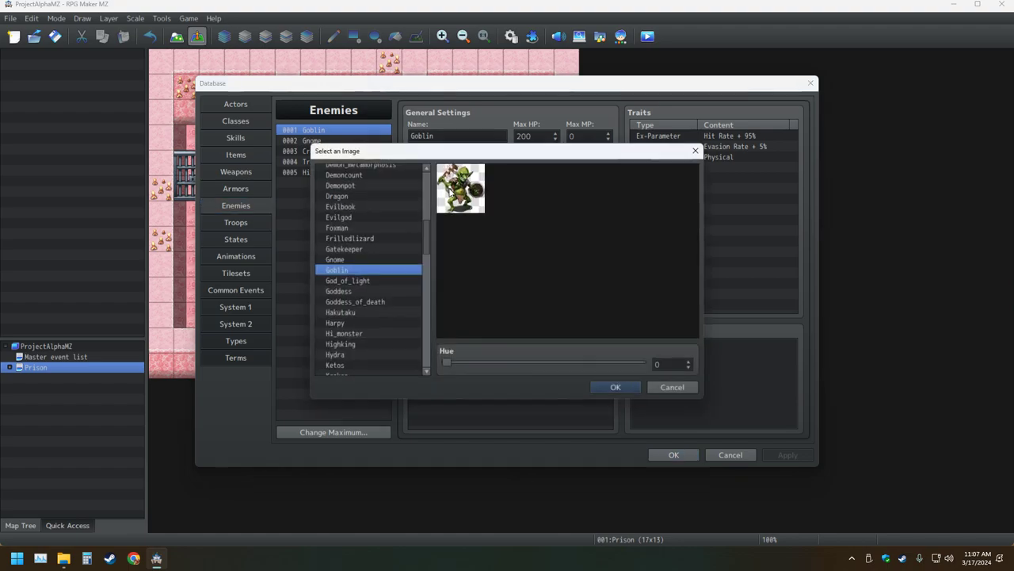
click(695, 151)
click(810, 83)
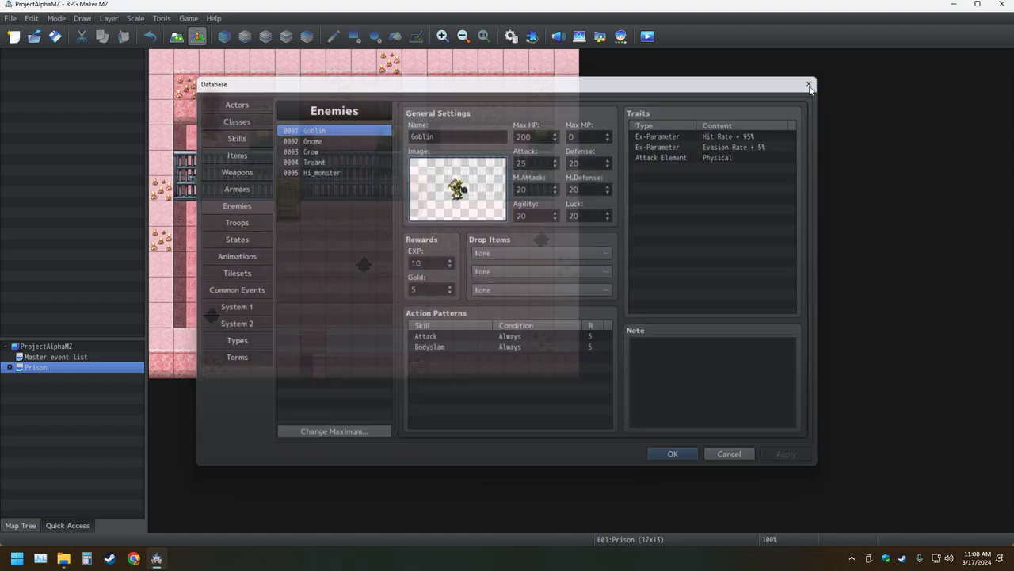
Check the Goblin's image with the battle screen set to Front-view, restore Side-view and confirm the database
click(512, 36)
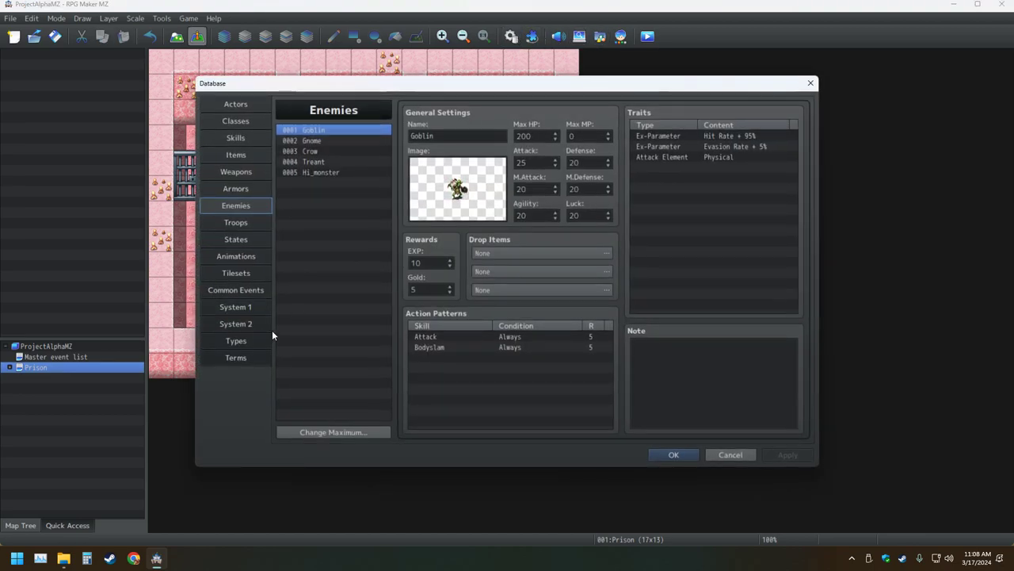
click(237, 324)
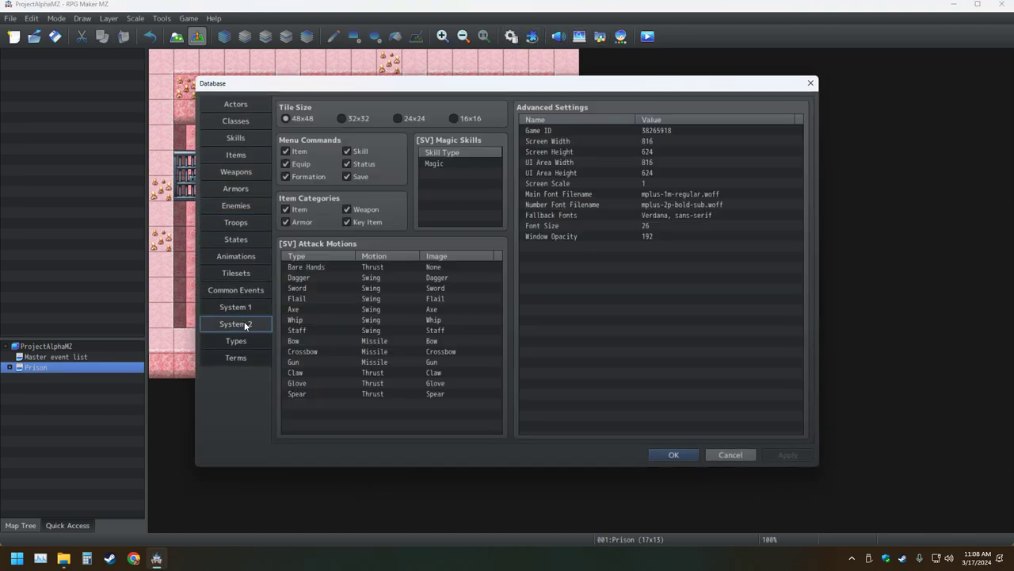
click(235, 307)
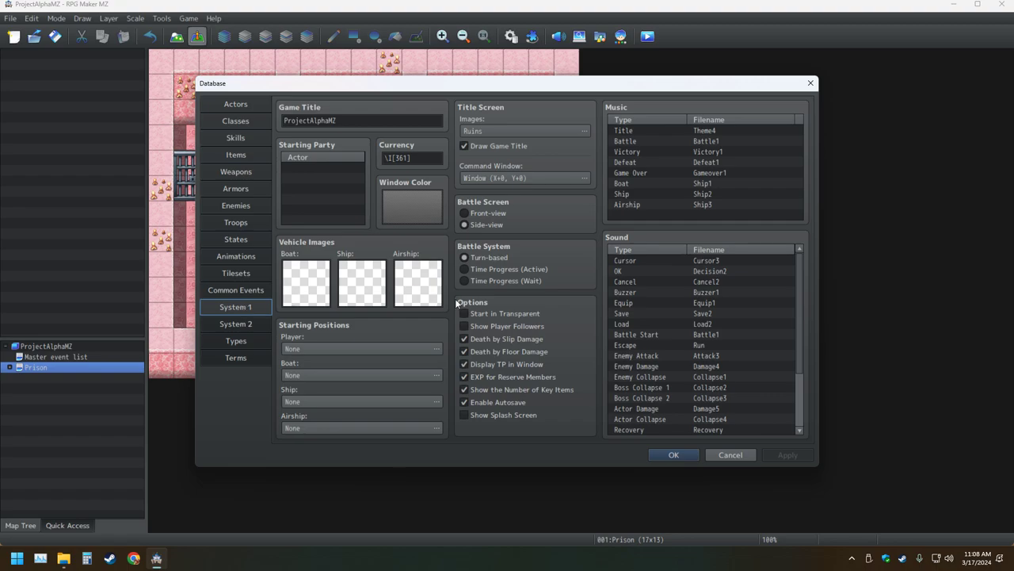
click(248, 207)
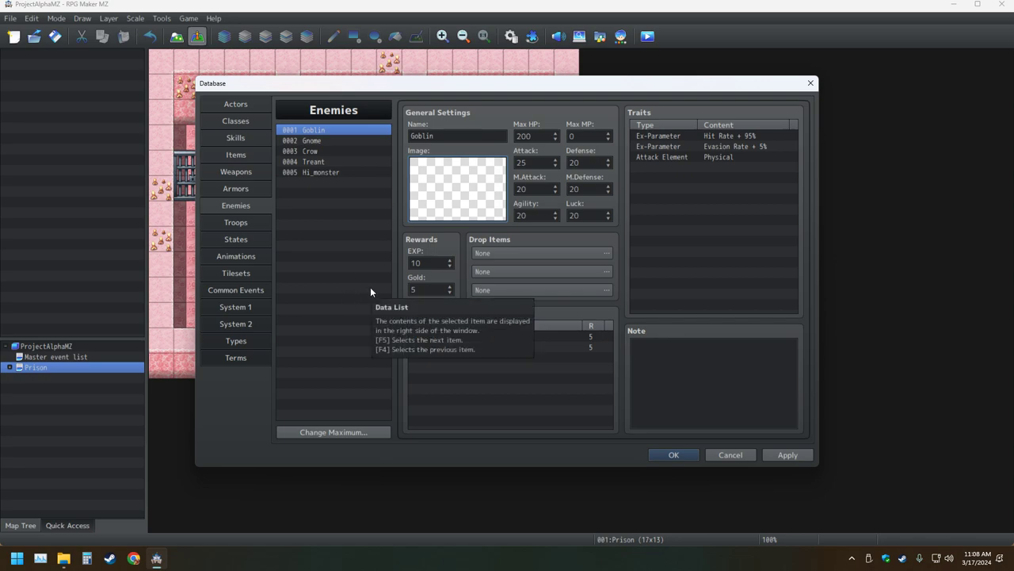
click(237, 307)
click(466, 225)
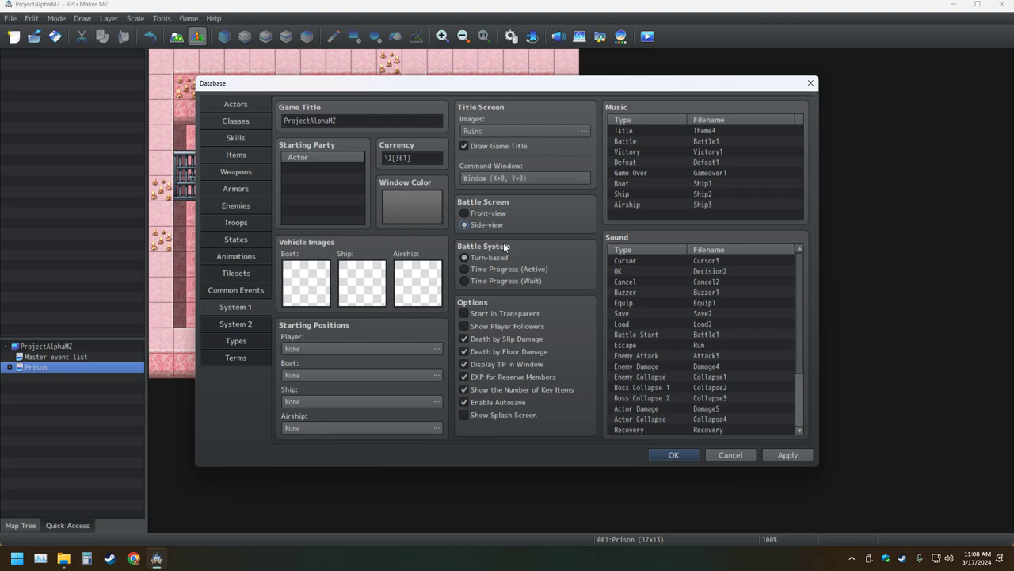
click(683, 454)
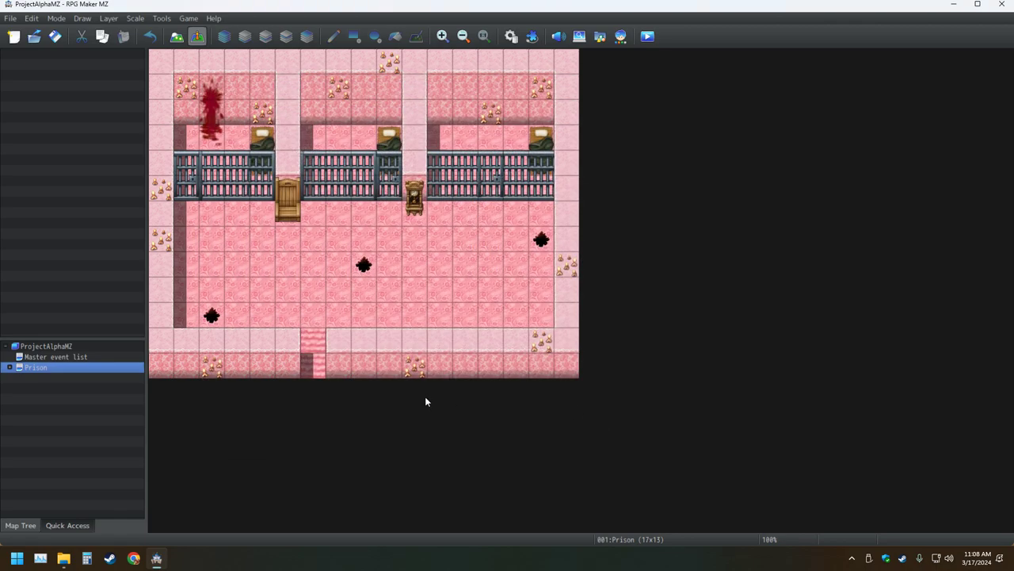
Return to the desktop, delete the enemies backup folder there and empty the Recycle Bin
click(978, 4)
click(824, 6)
right_click(225, 122)
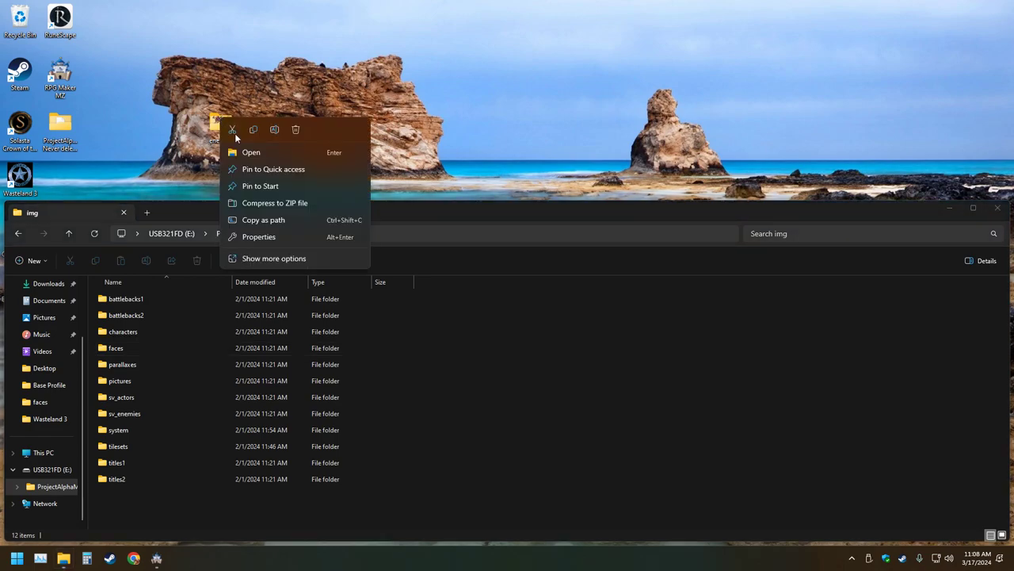
click(297, 152)
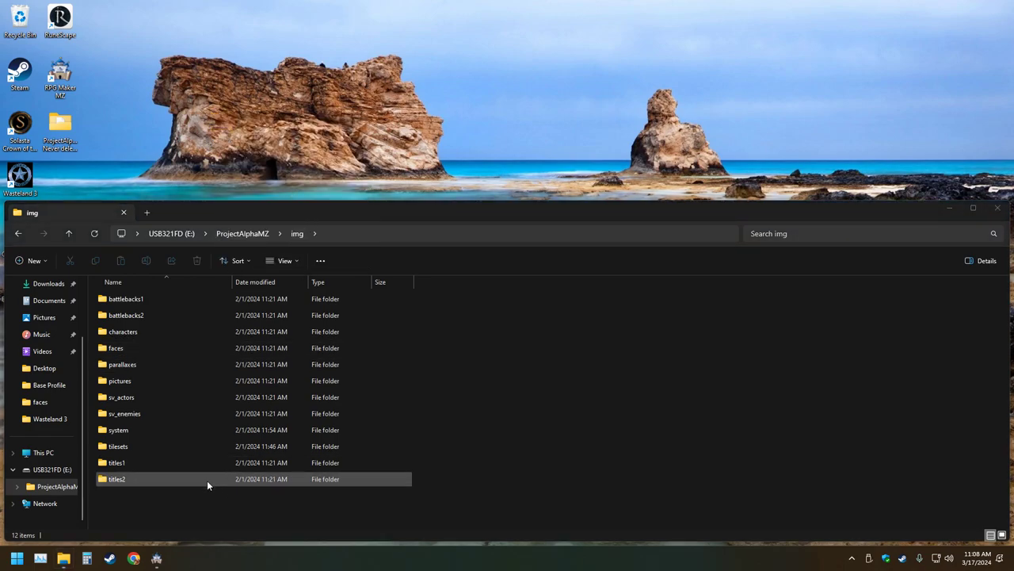
right_click(20, 19)
click(91, 71)
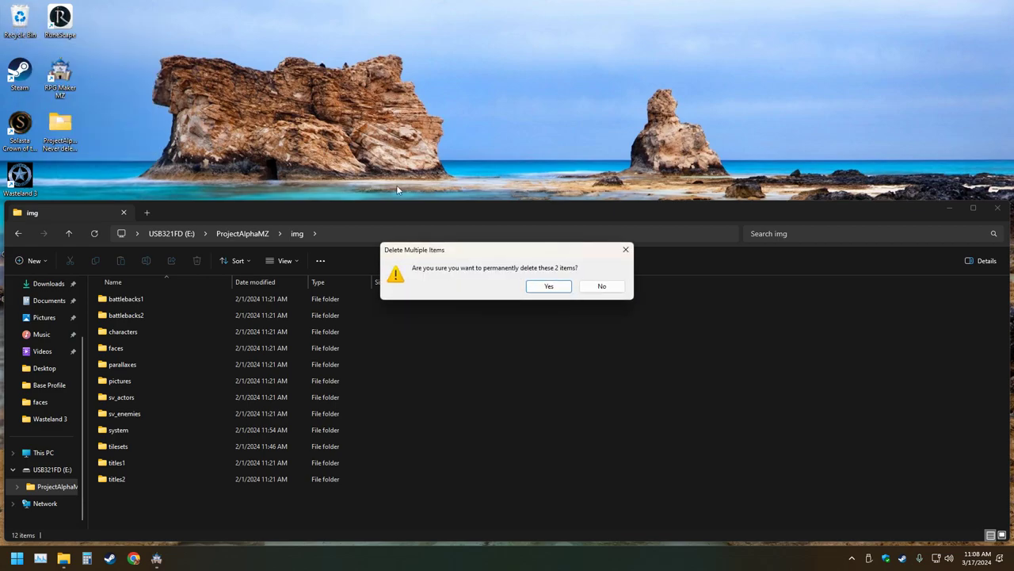
click(547, 285)
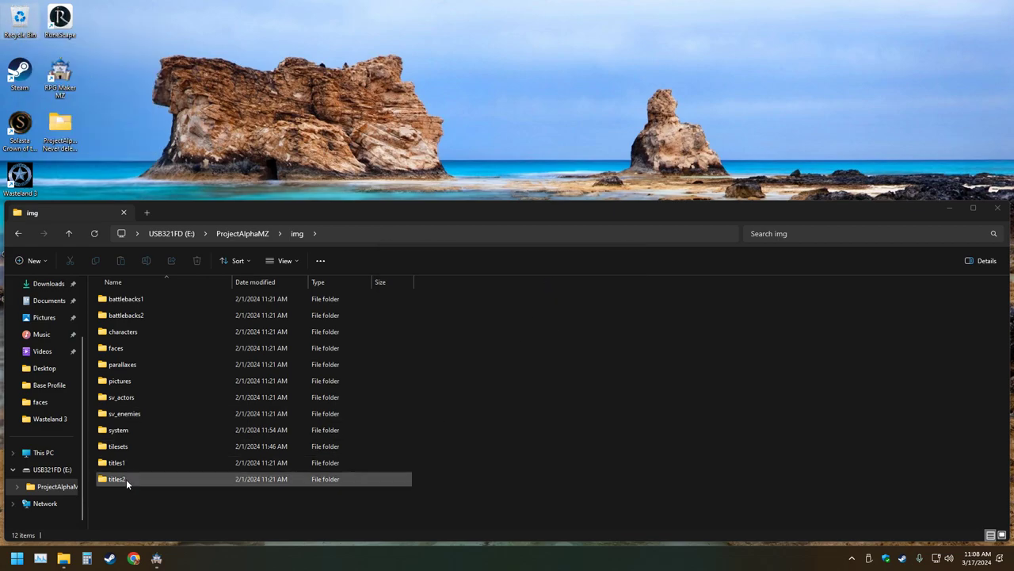
Review the files in the project's characters, faces, pictures and parallaxes image folders
click(121, 415)
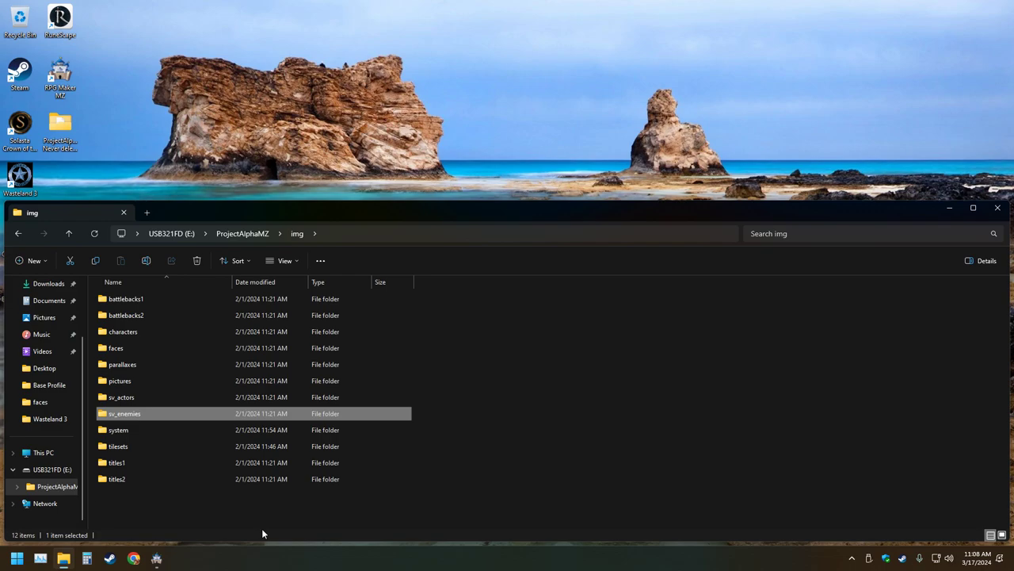
double_click(126, 332)
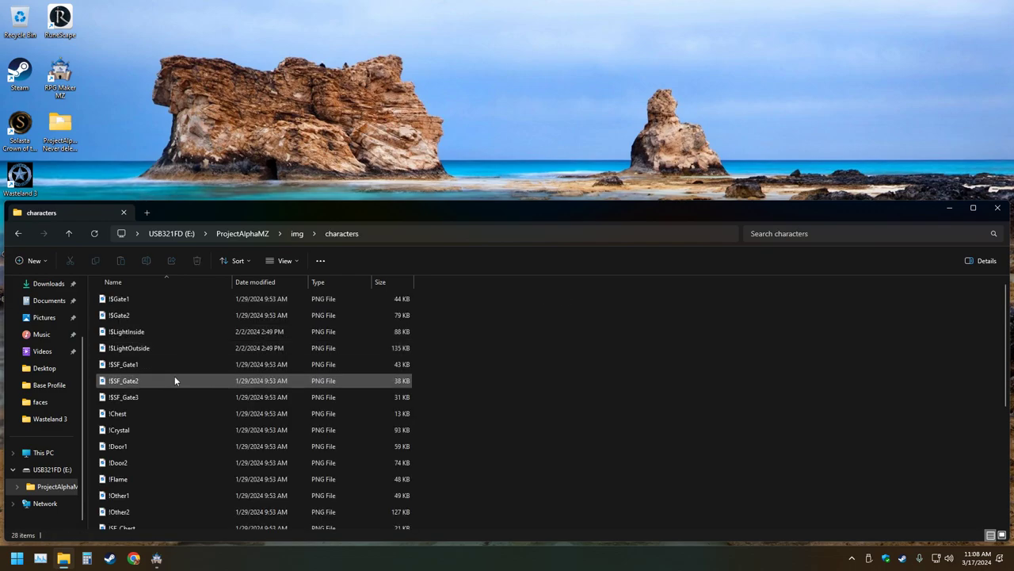
click(69, 238)
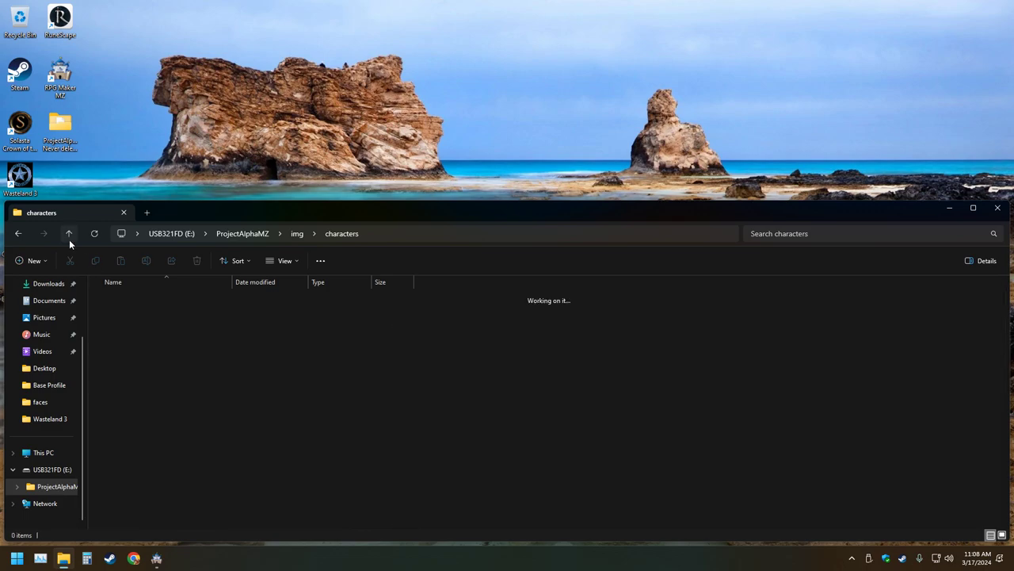
double_click(112, 353)
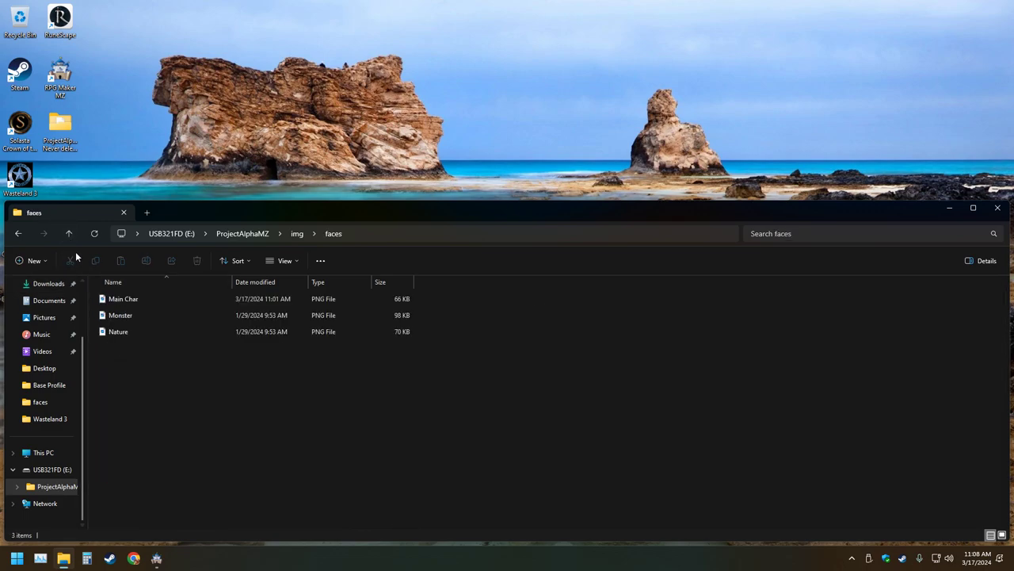
click(68, 238)
double_click(119, 381)
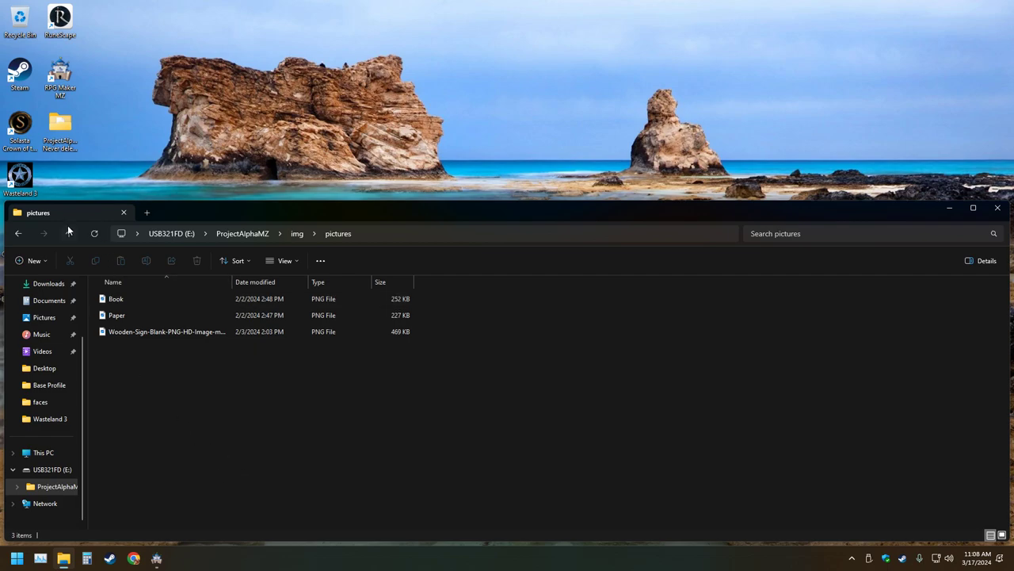
click(68, 233)
double_click(119, 363)
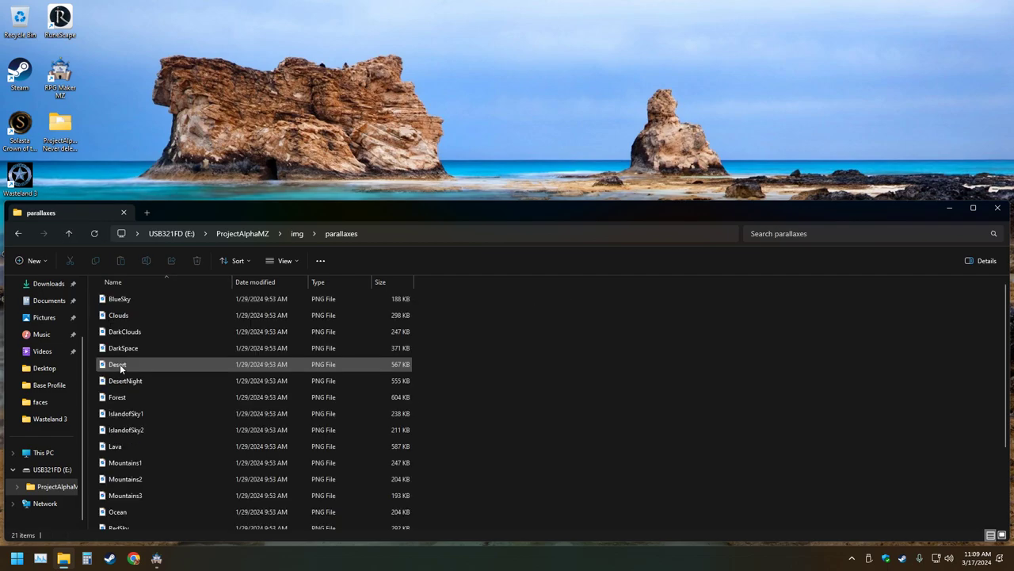
scroll(199, 428, down, 3)
scroll(199, 428, up, 3)
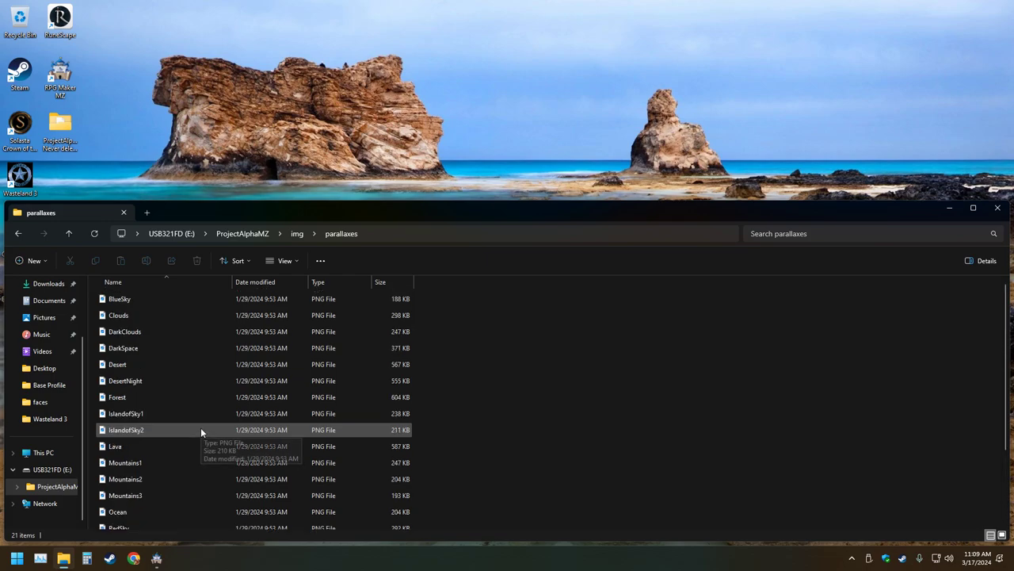
scroll(200, 429, down, 3)
scroll(201, 430, up, 3)
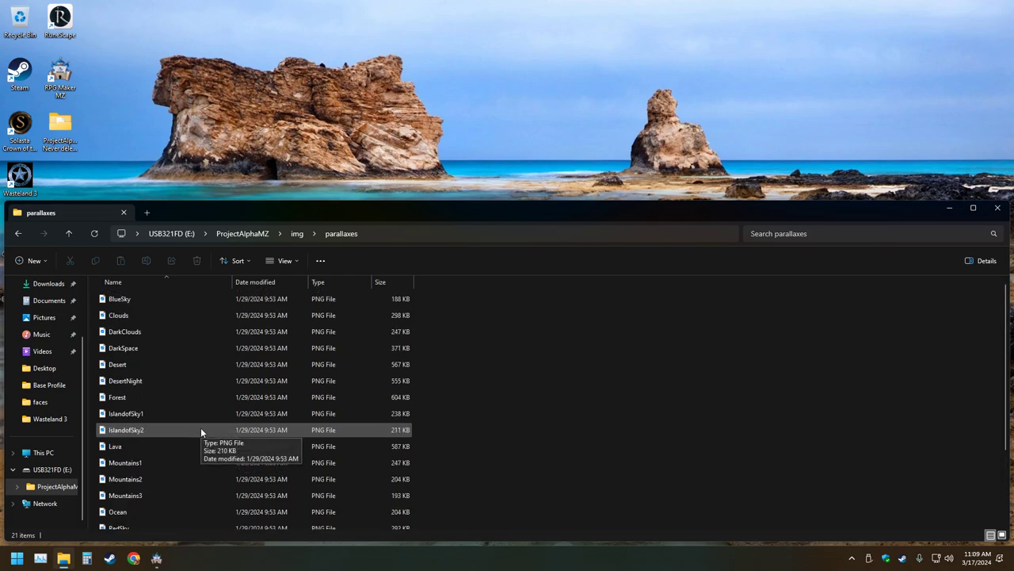
scroll(200, 429, down, 3)
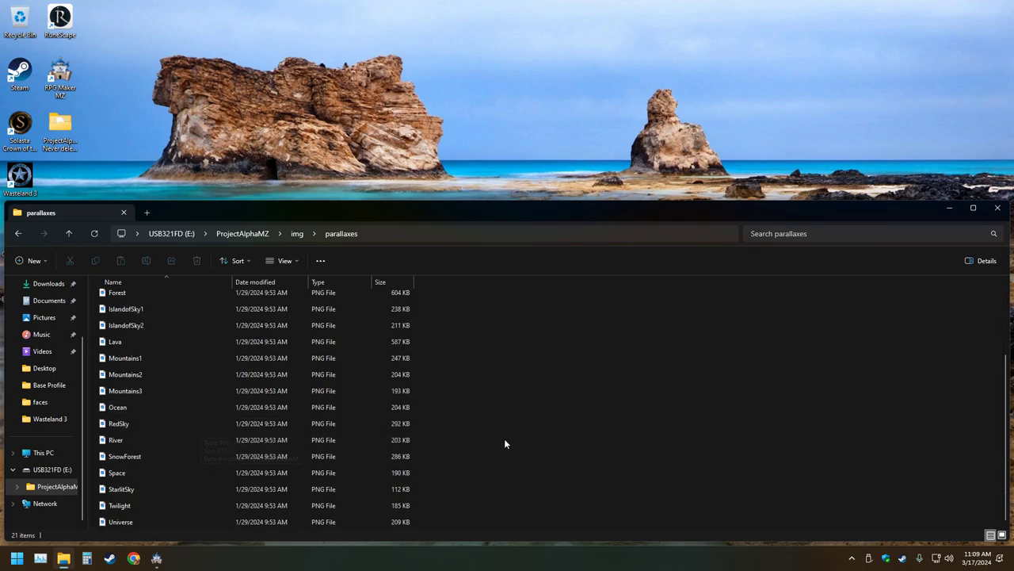
Permanently delete all the image files in the project's parallaxes folder
scroll(201, 446, up, 3)
scroll(190, 447, down, 3)
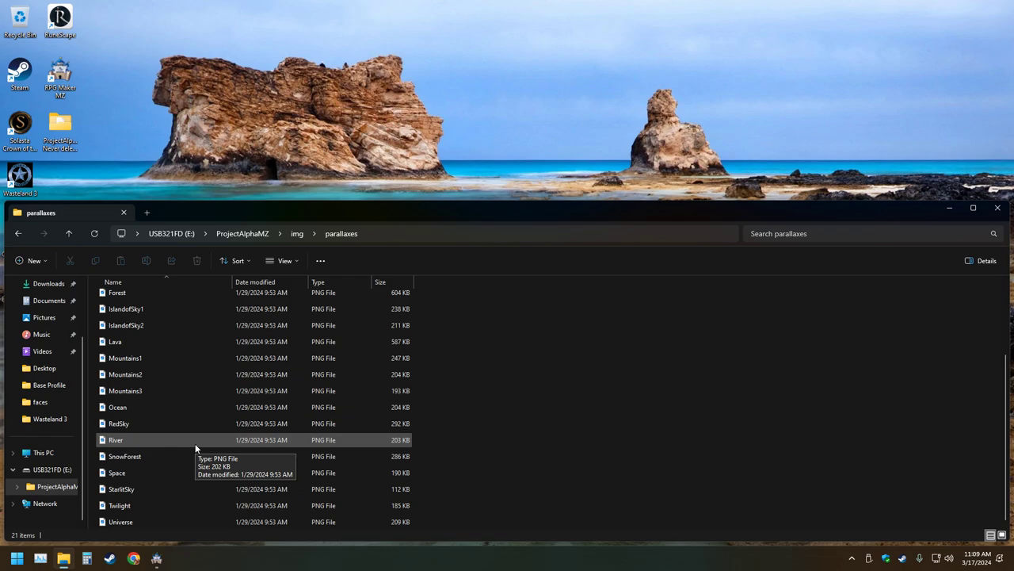
key(ctrl+a)
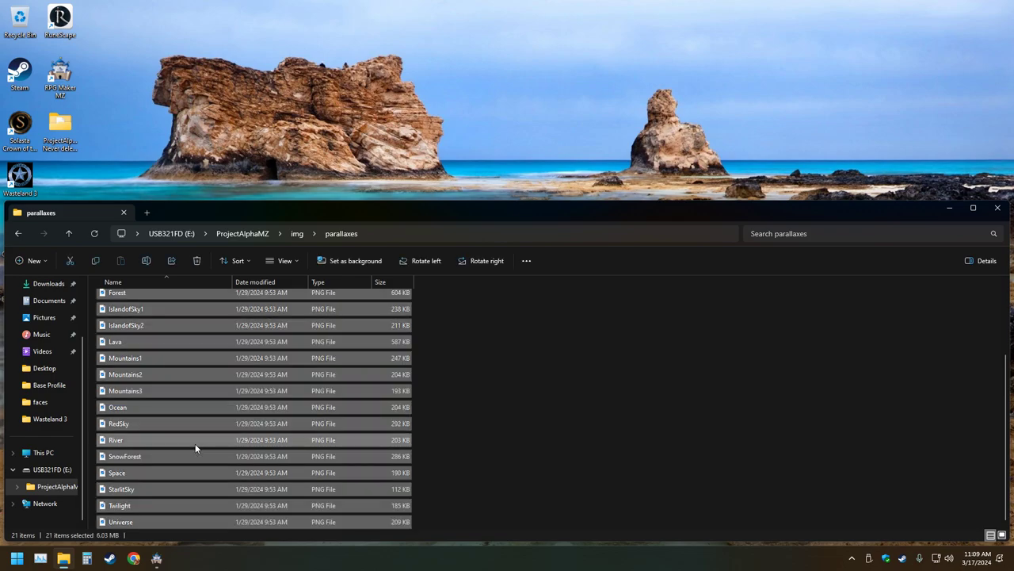
key(shift+Delete)
key(Return)
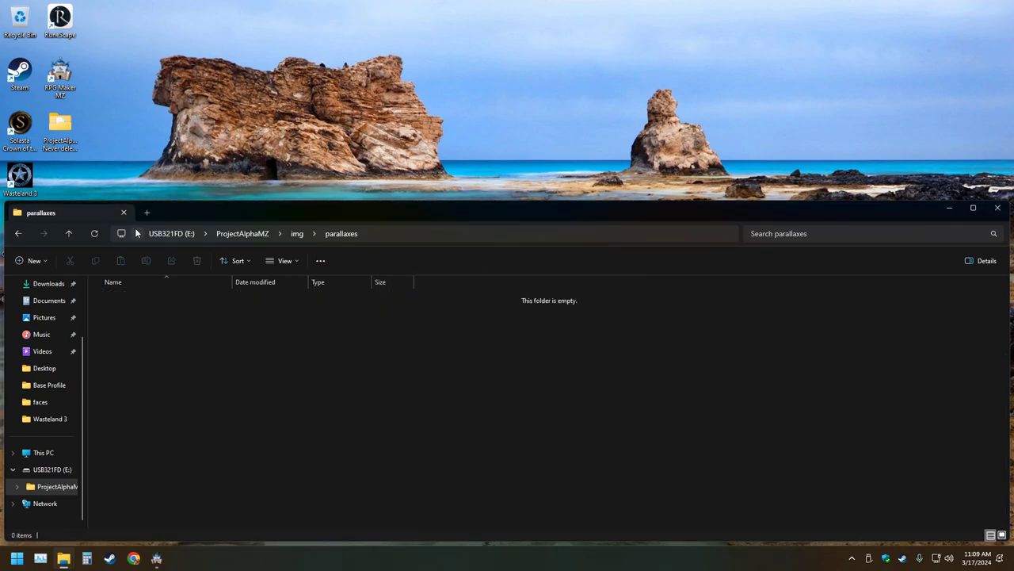
Return to the img folder and permanently delete the emptied parallaxes folder
click(69, 233)
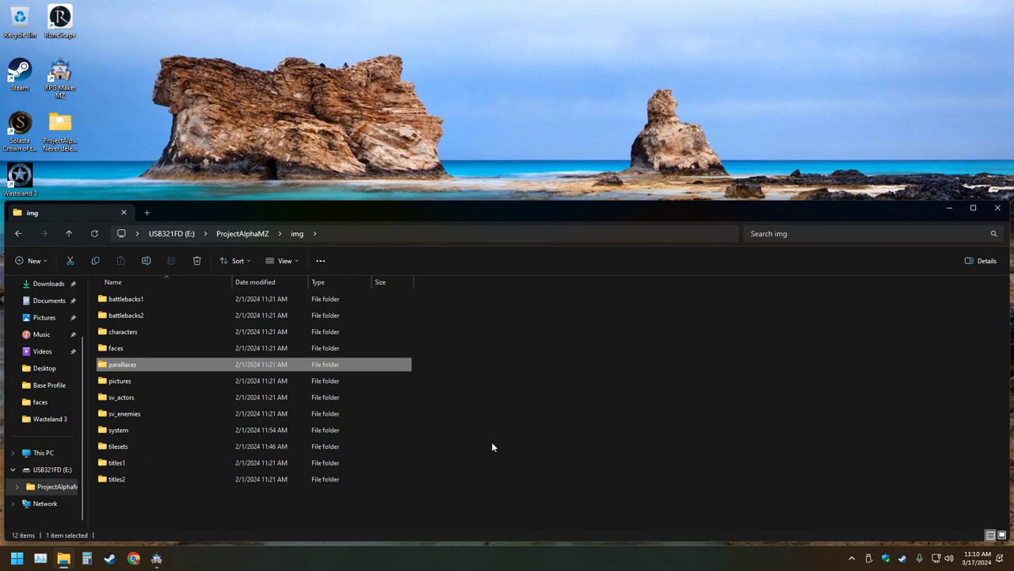
right_click(112, 366)
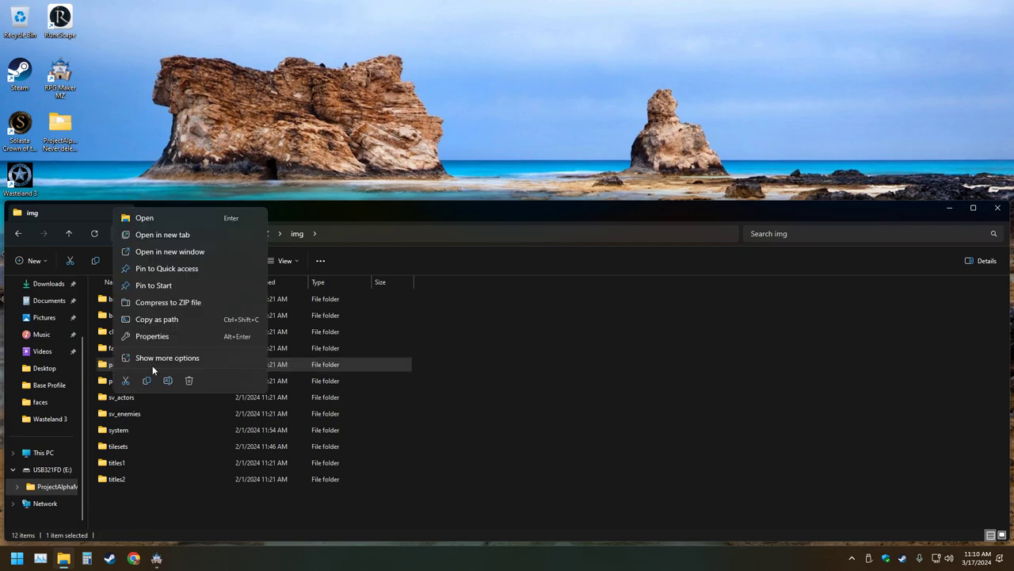
click(189, 381)
click(546, 321)
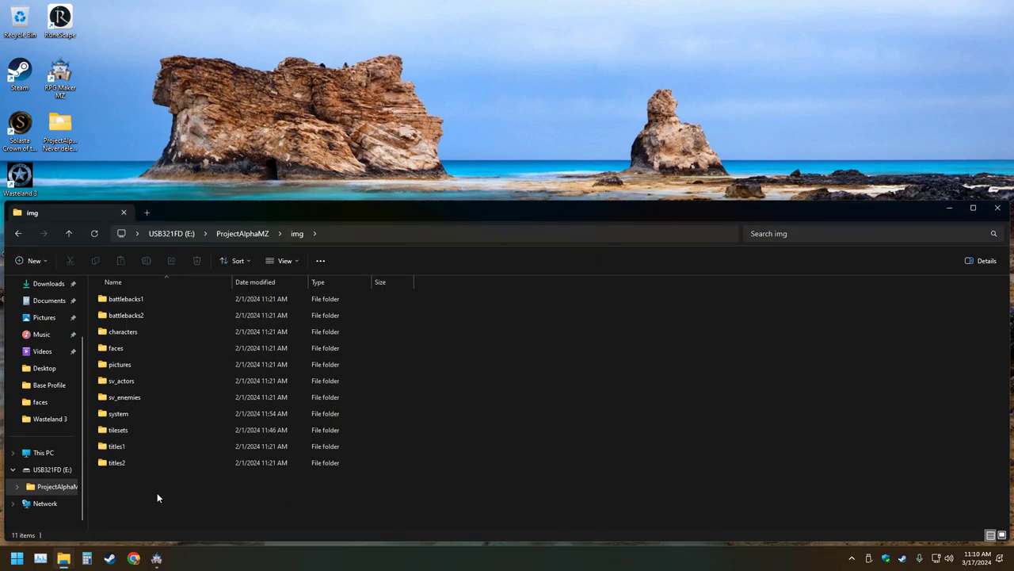
Review the files in the pictures, battlebacks1, titles2 and titles1 image folders, returning to img
double_click(103, 366)
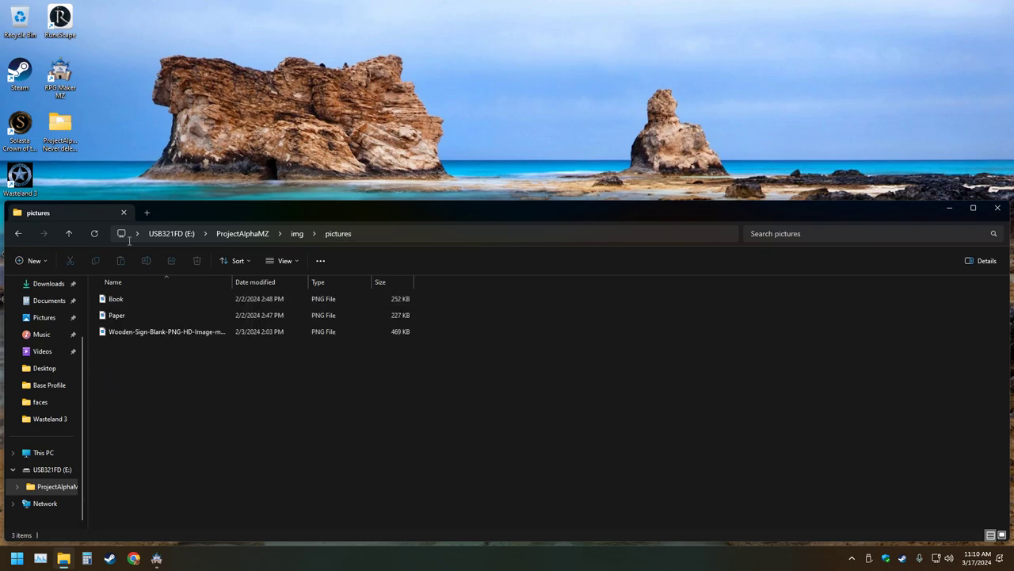
click(68, 235)
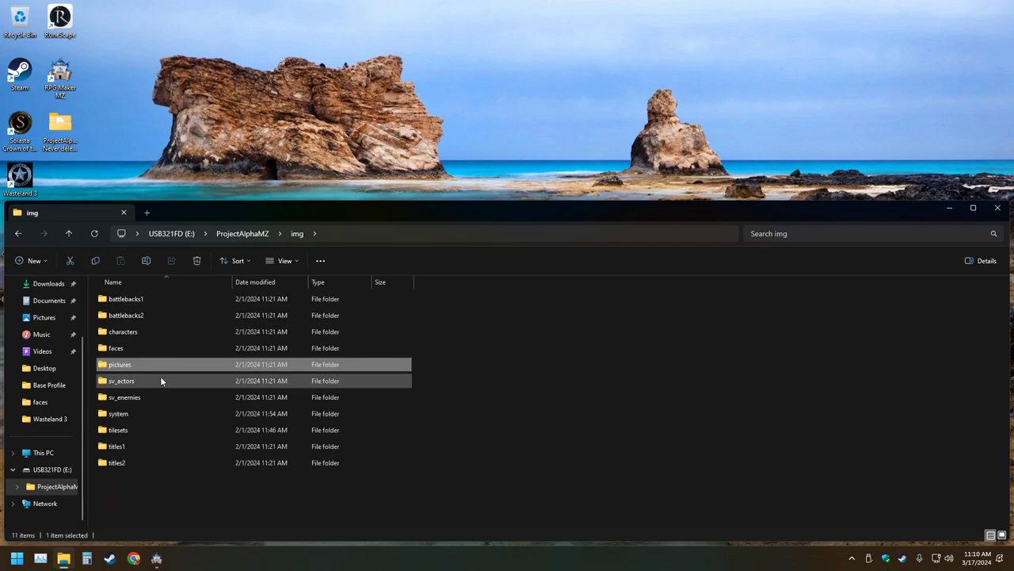
double_click(112, 300)
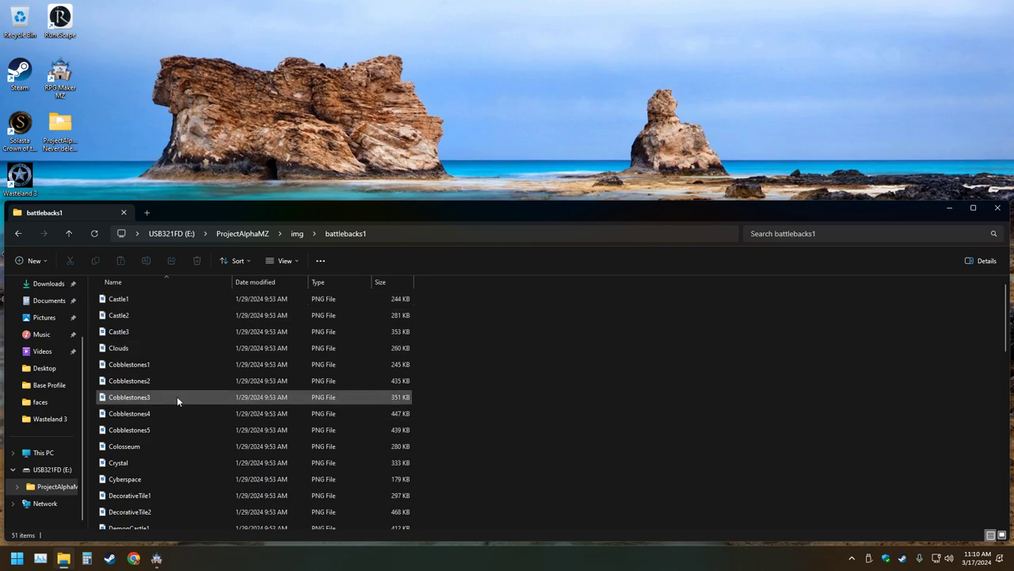
click(68, 233)
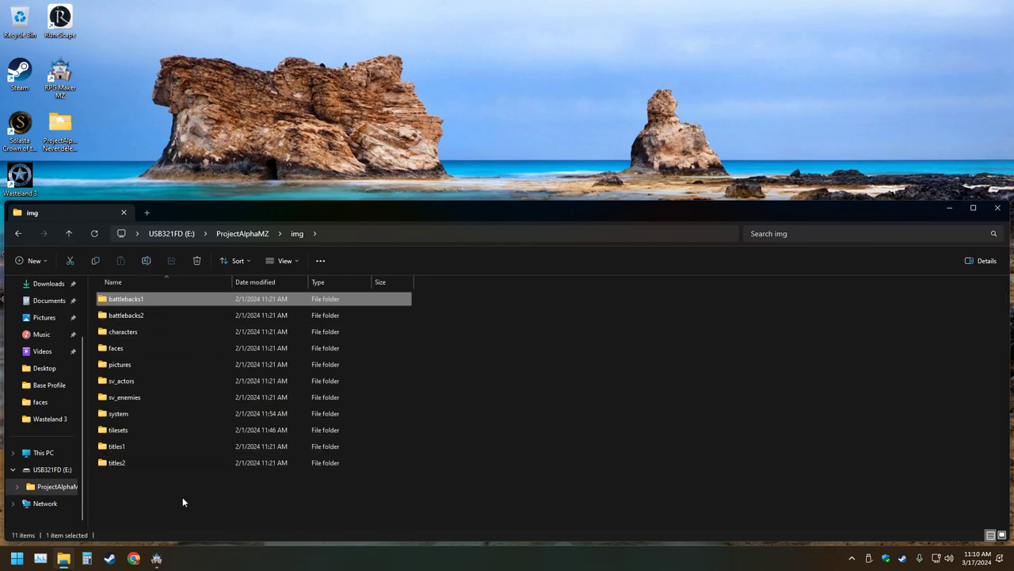
double_click(111, 465)
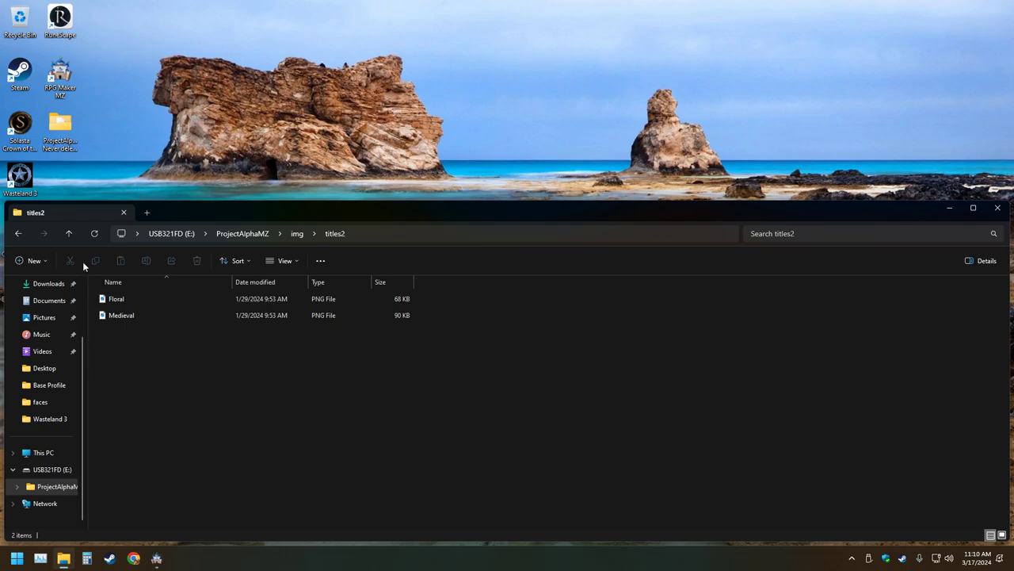
click(68, 233)
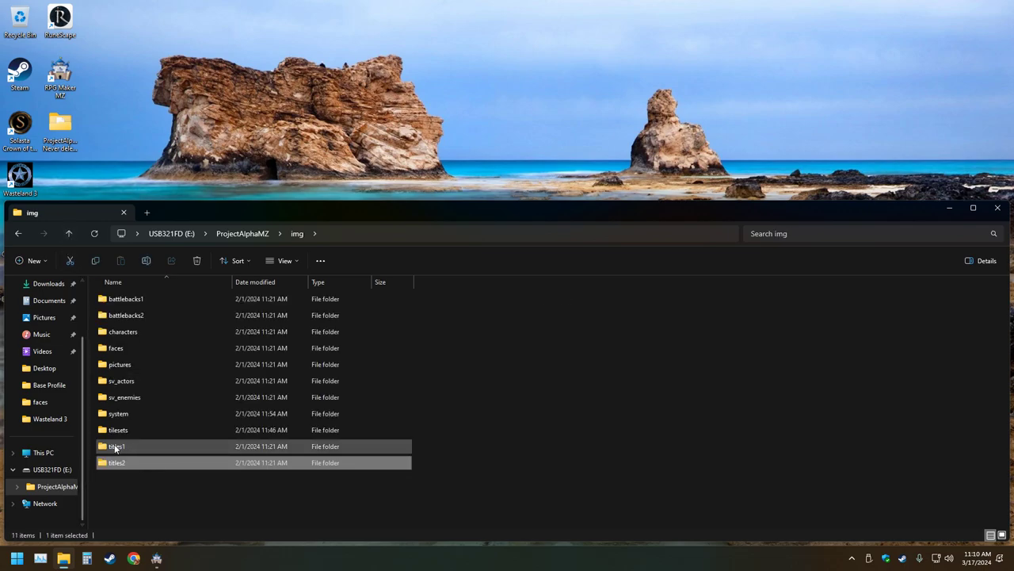
double_click(115, 447)
scroll(182, 432, down, 1)
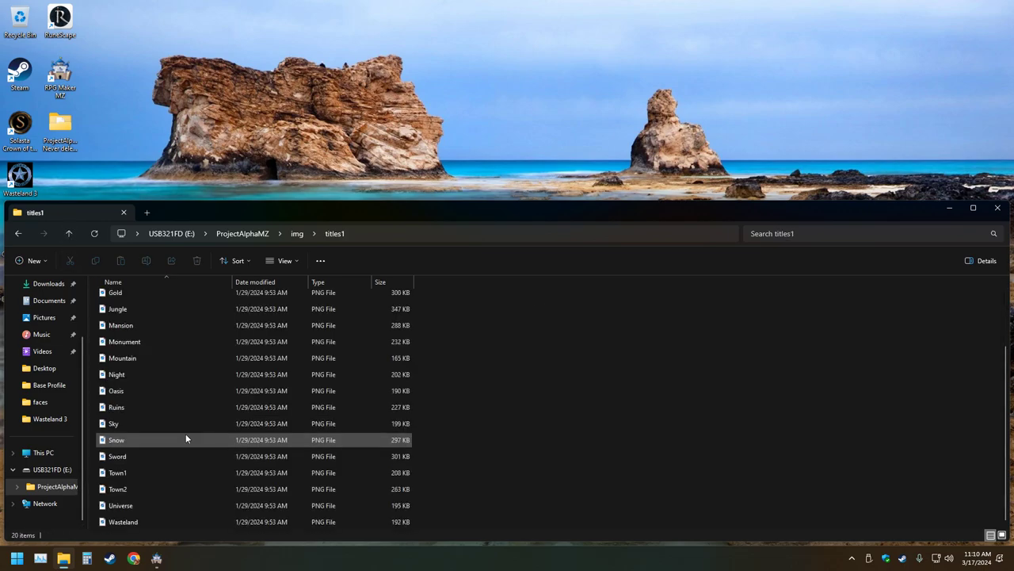
click(69, 234)
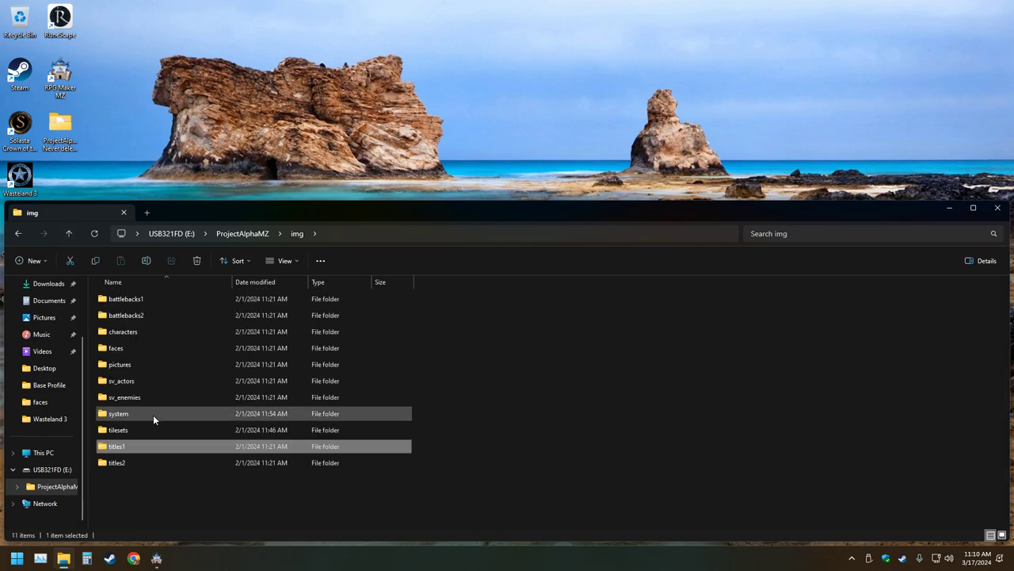
Preview the Floral and Medieval images in the titles2 folder
double_click(110, 464)
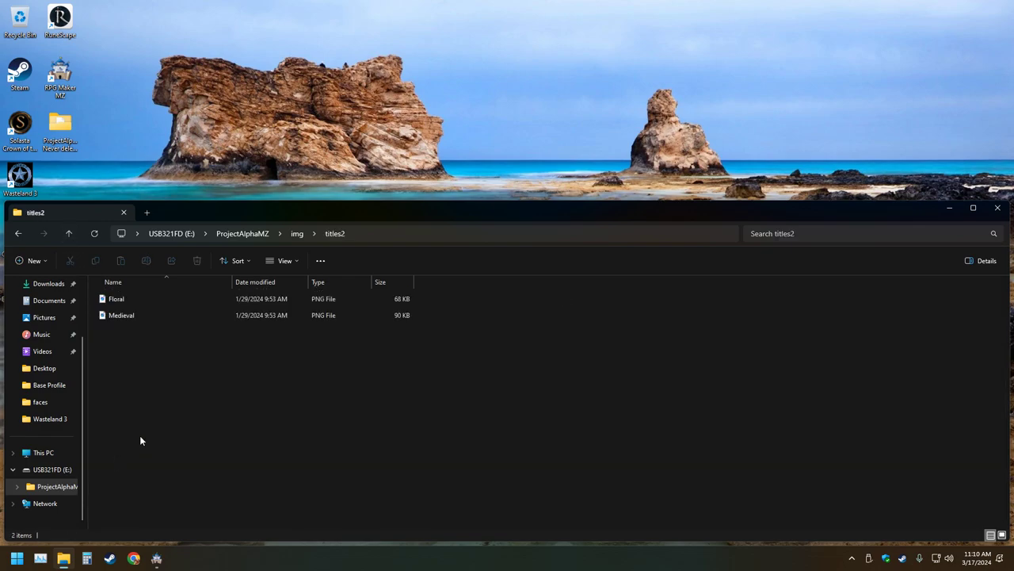
click(125, 301)
double_click(125, 299)
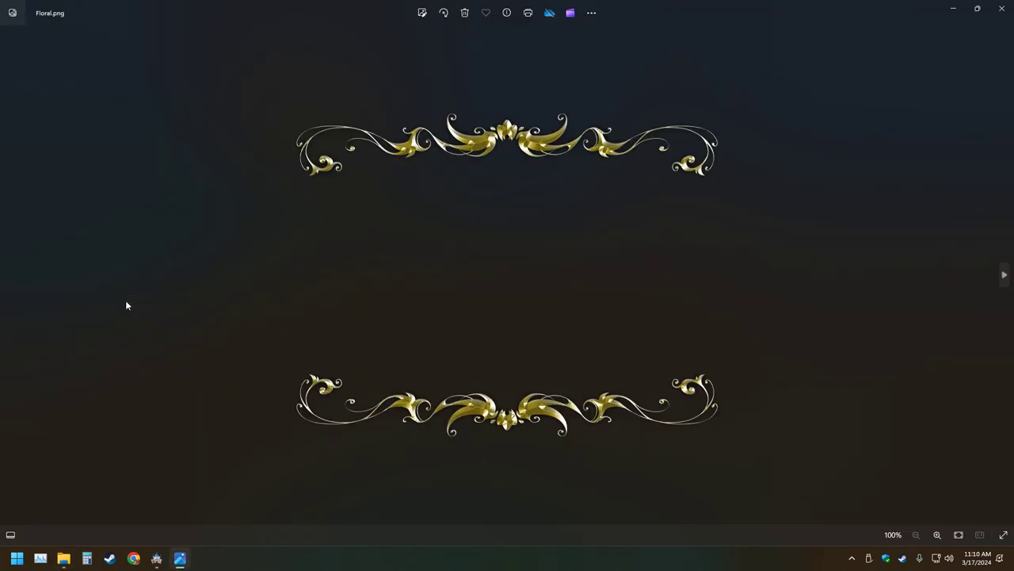
click(1002, 8)
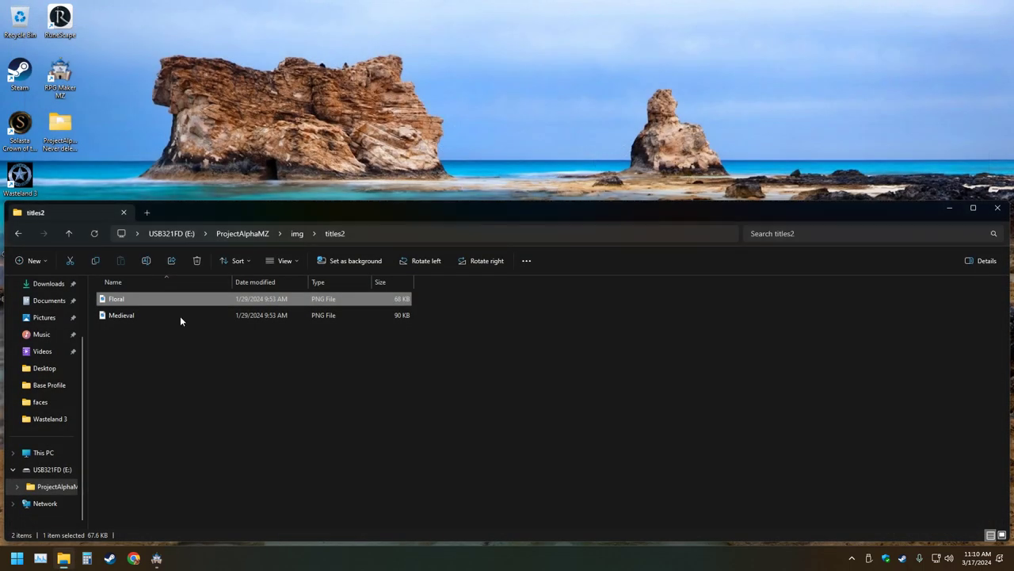
double_click(129, 317)
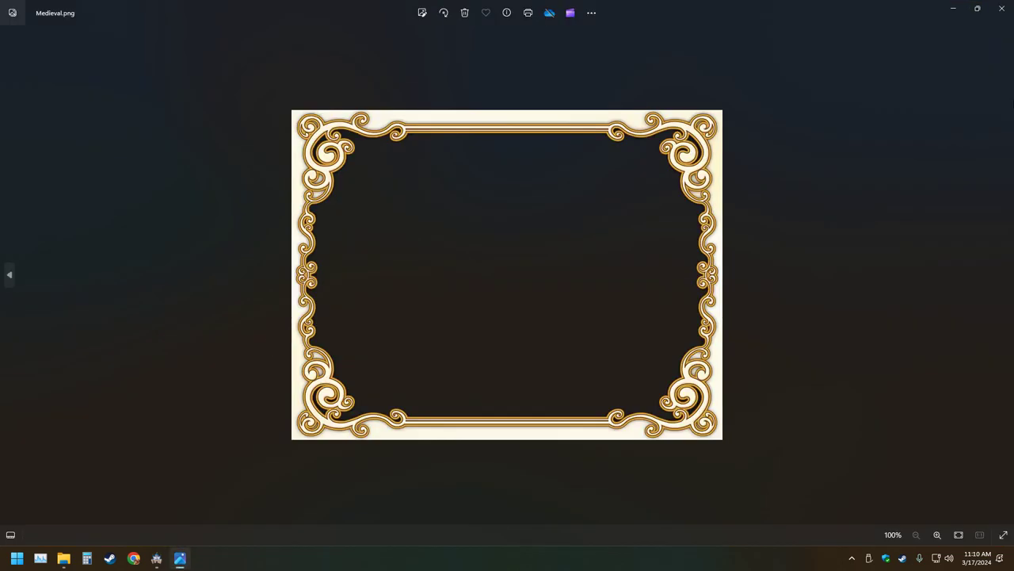
click(1002, 8)
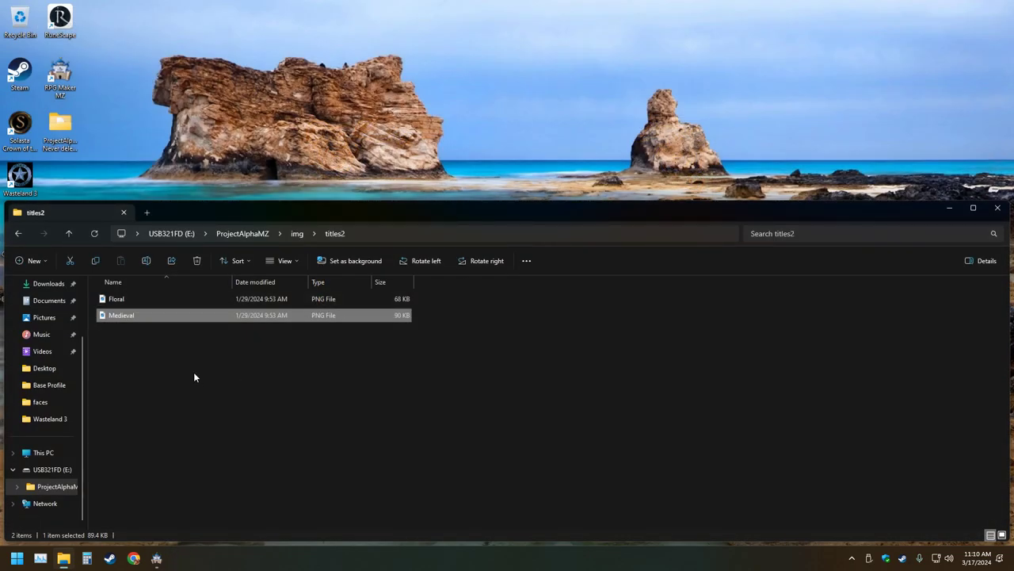
Permanently delete the titles2 folder from the project's img folder
click(69, 233)
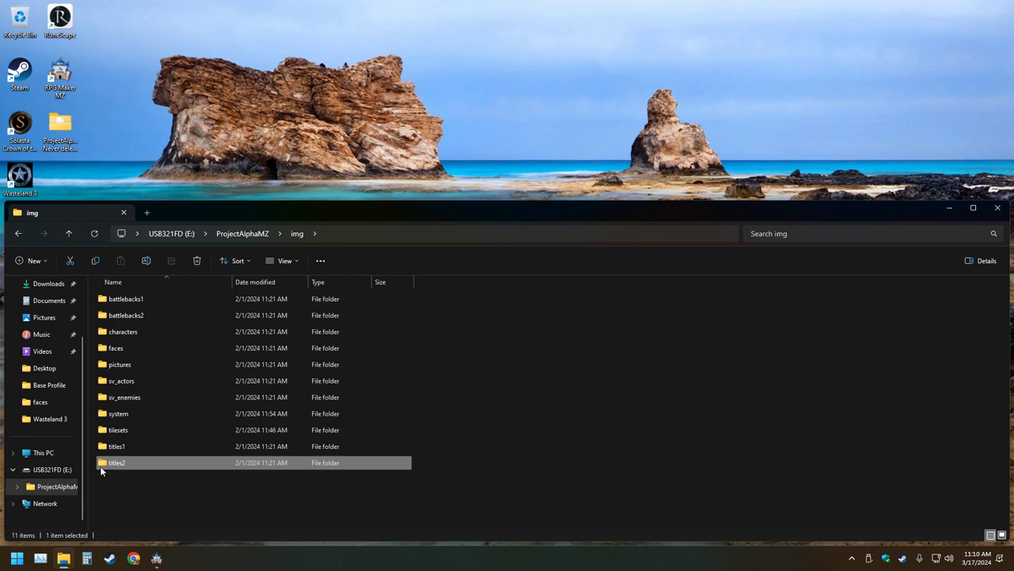
right_click(101, 469)
click(178, 480)
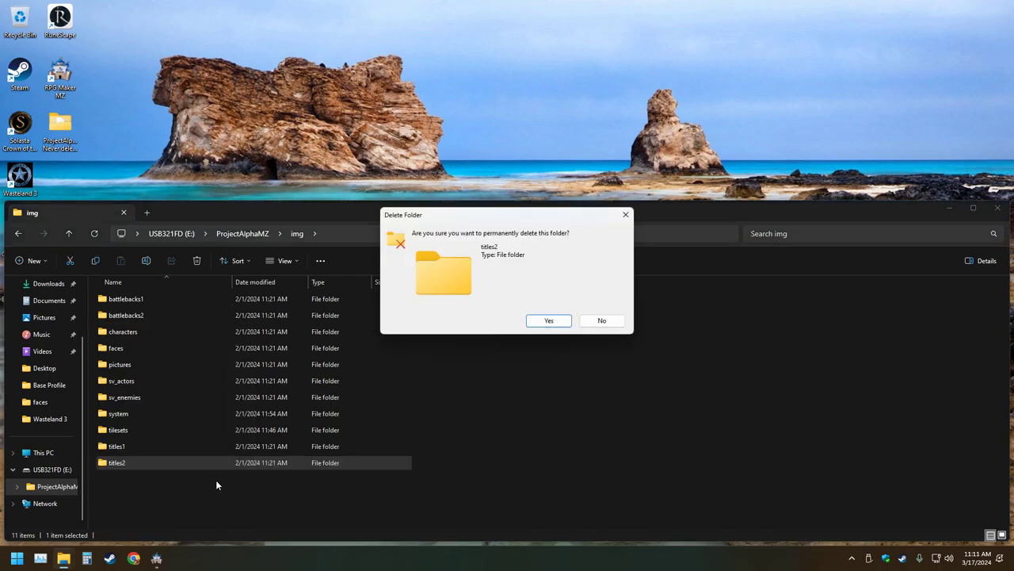
click(548, 320)
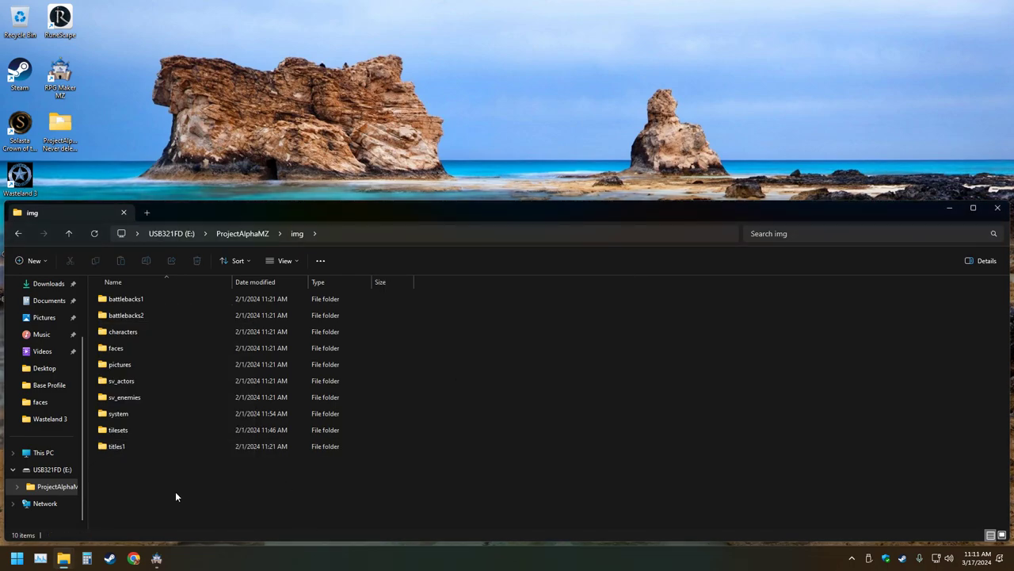
Preview the Gold, Gate and Universe title backgrounds in the titles1 folder
double_click(111, 446)
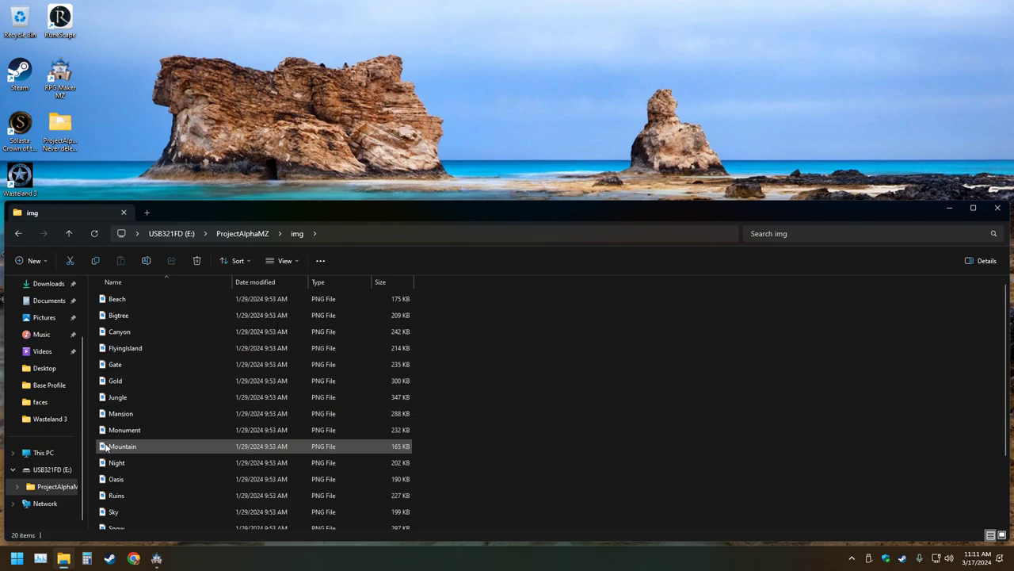
click(117, 382)
double_click(116, 381)
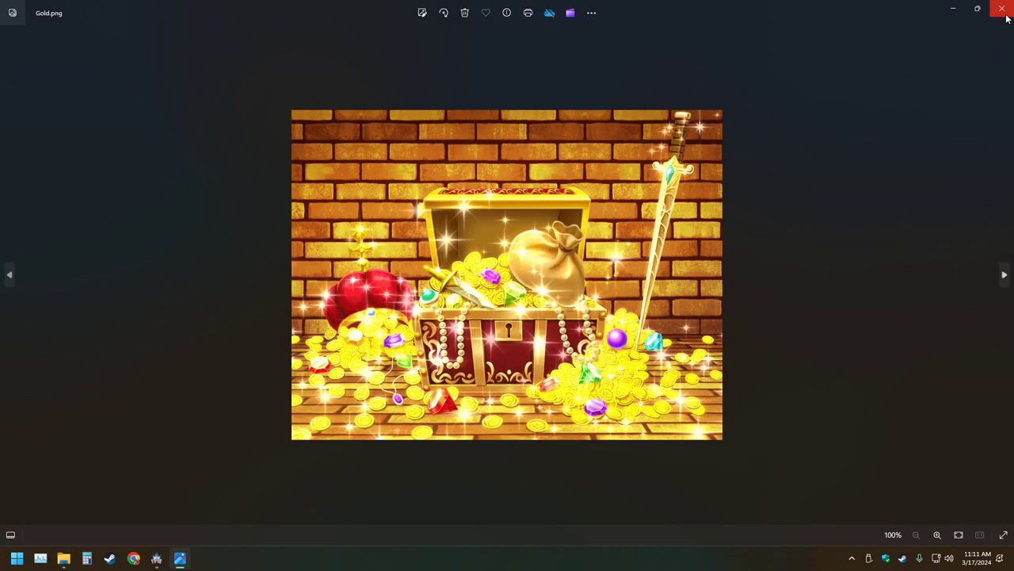
click(1002, 8)
double_click(123, 364)
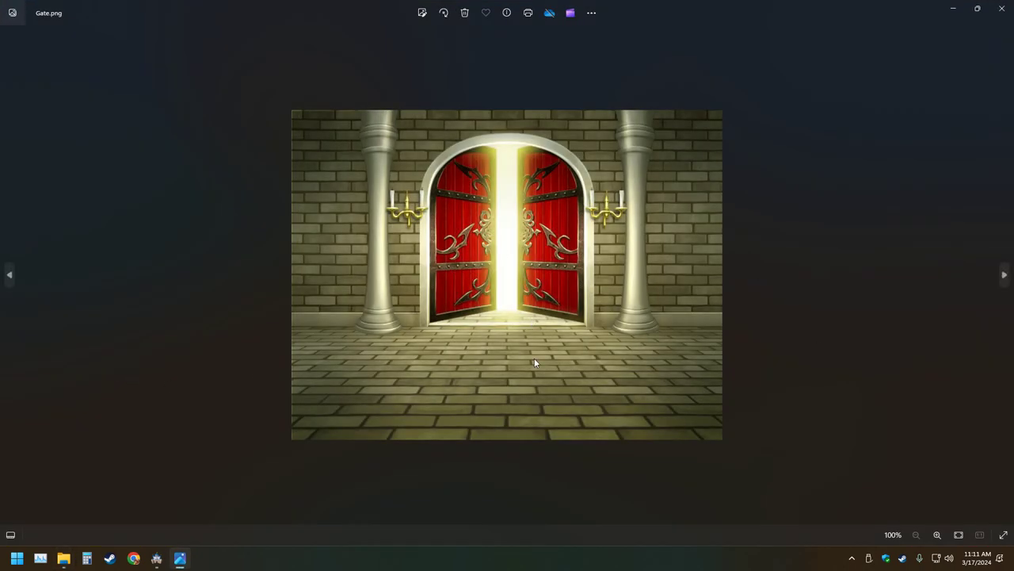
click(1002, 9)
scroll(181, 488, down, 2)
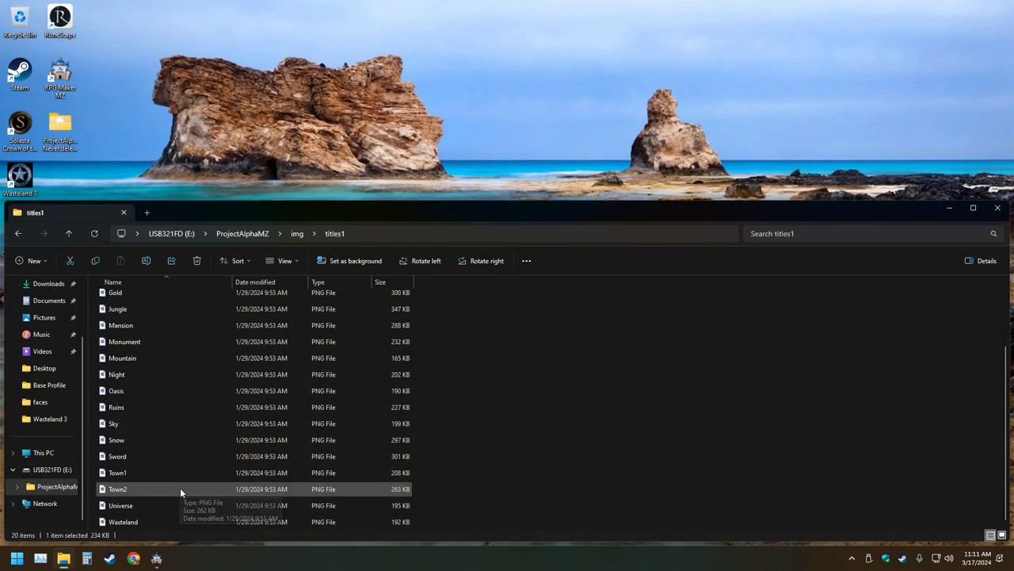
double_click(132, 504)
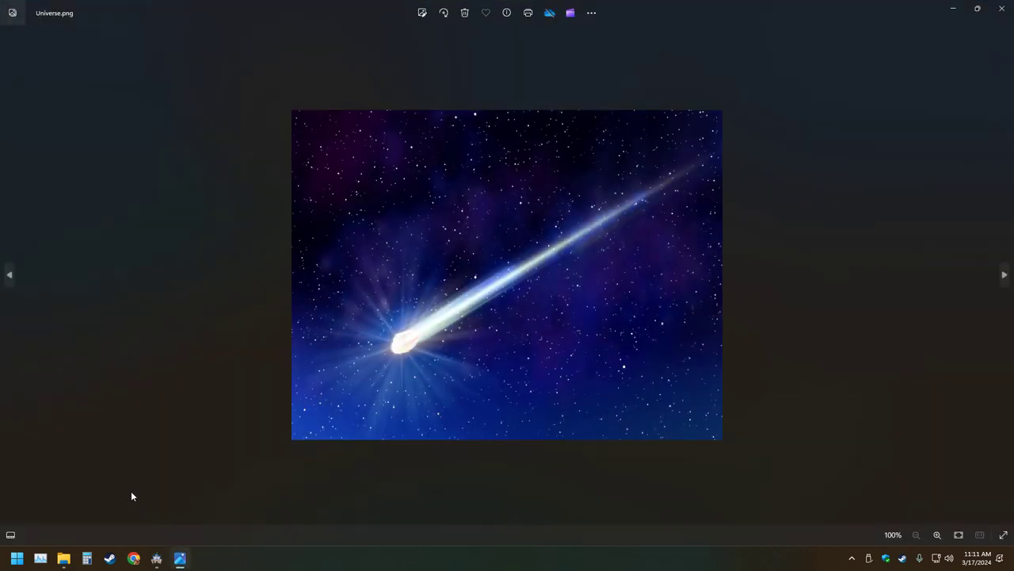
click(1002, 8)
Preview the Beach, FlyingIsland, Monument and Sword title backgrounds in the titles1 folder
scroll(163, 433, up, 2)
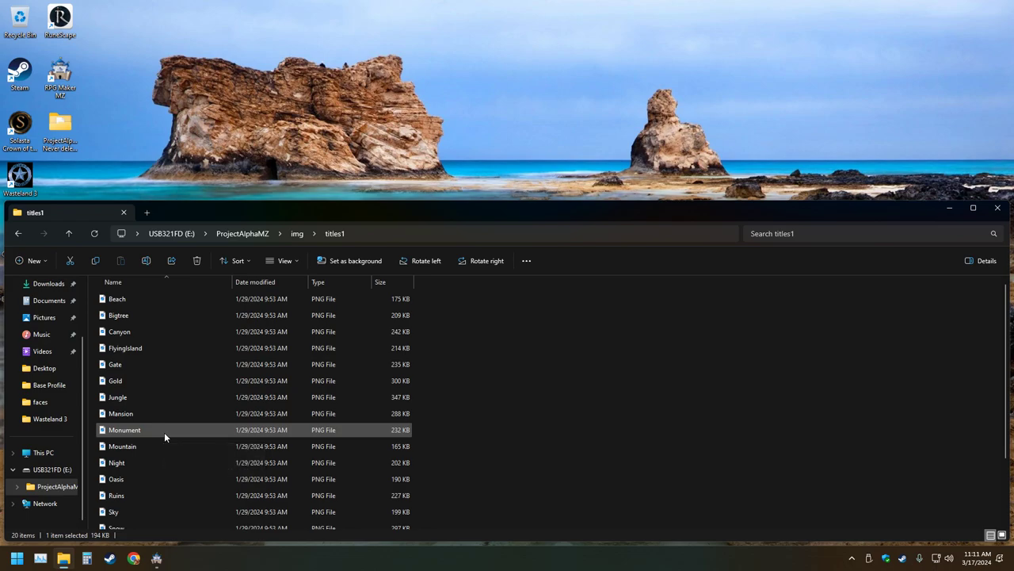
double_click(118, 298)
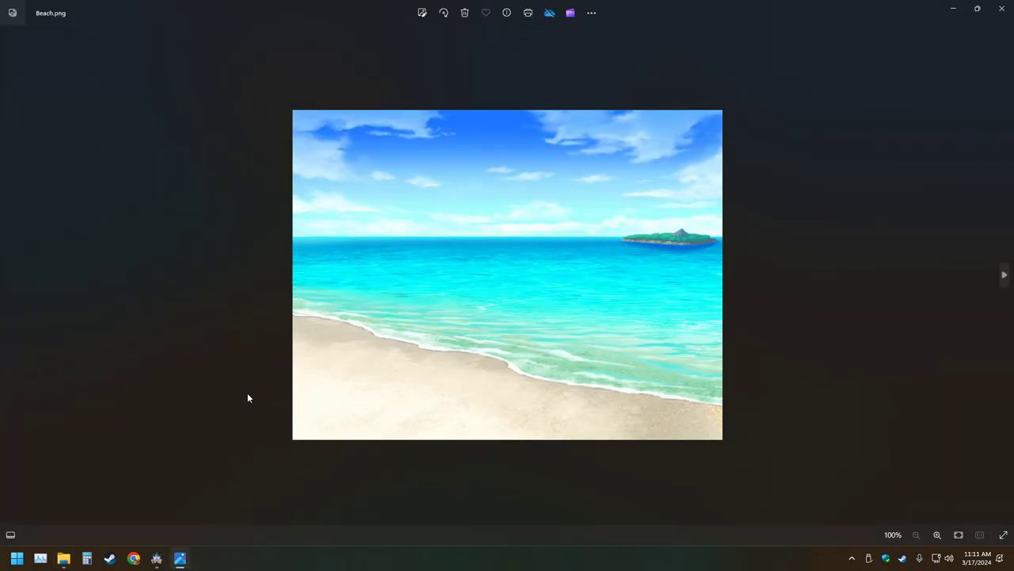
click(1002, 8)
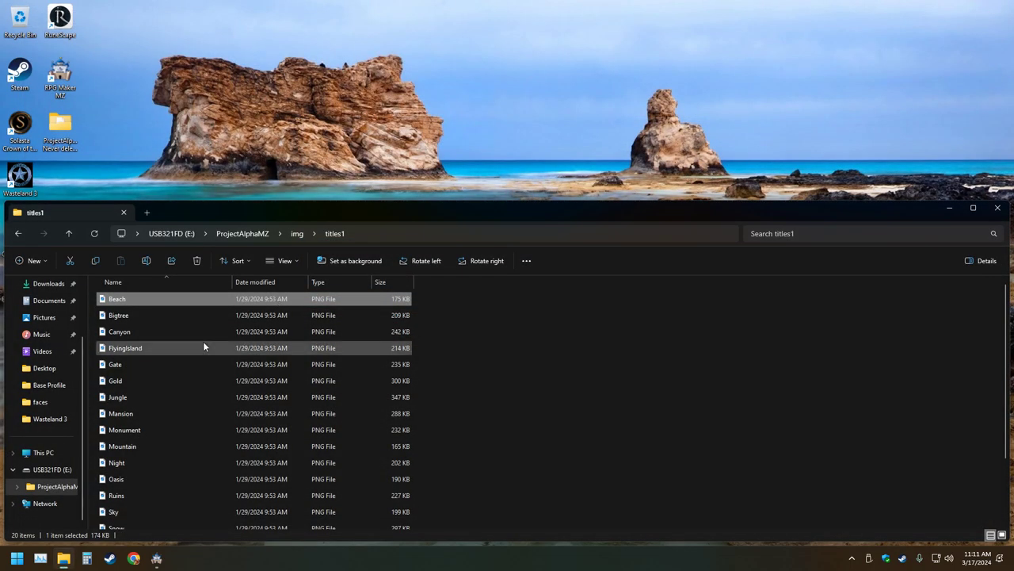
double_click(151, 348)
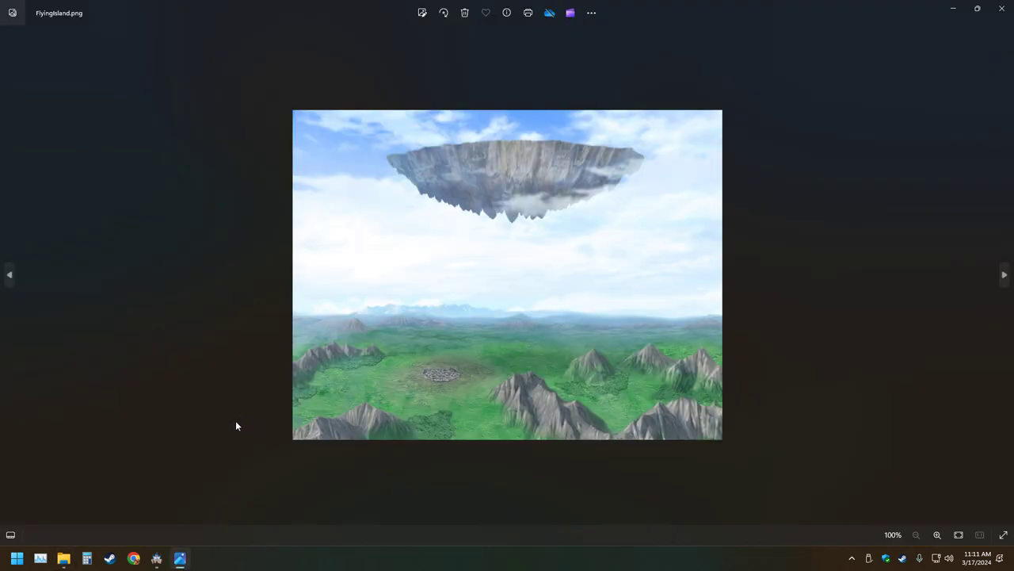
click(1001, 8)
scroll(273, 423, down, 2)
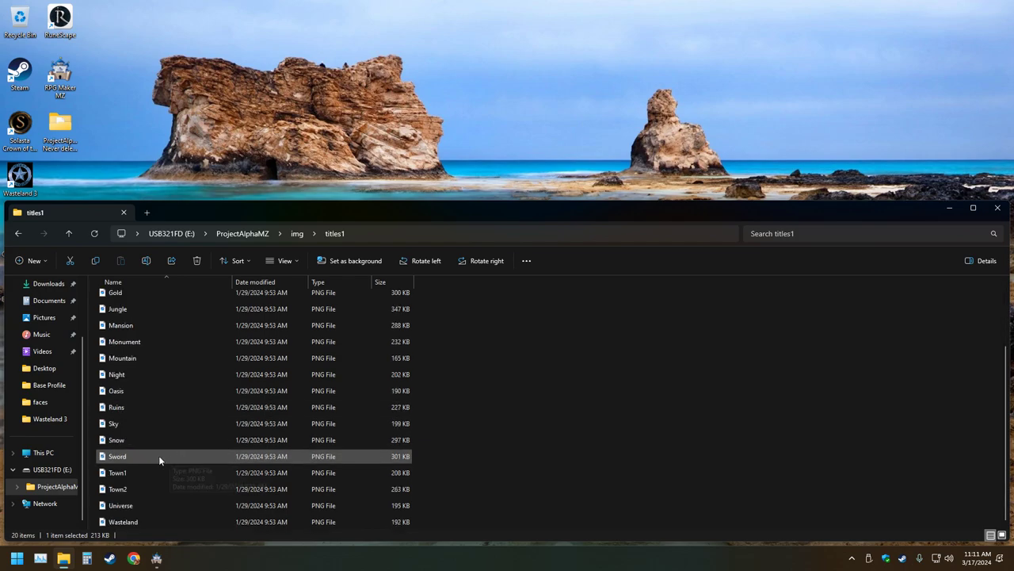
double_click(125, 343)
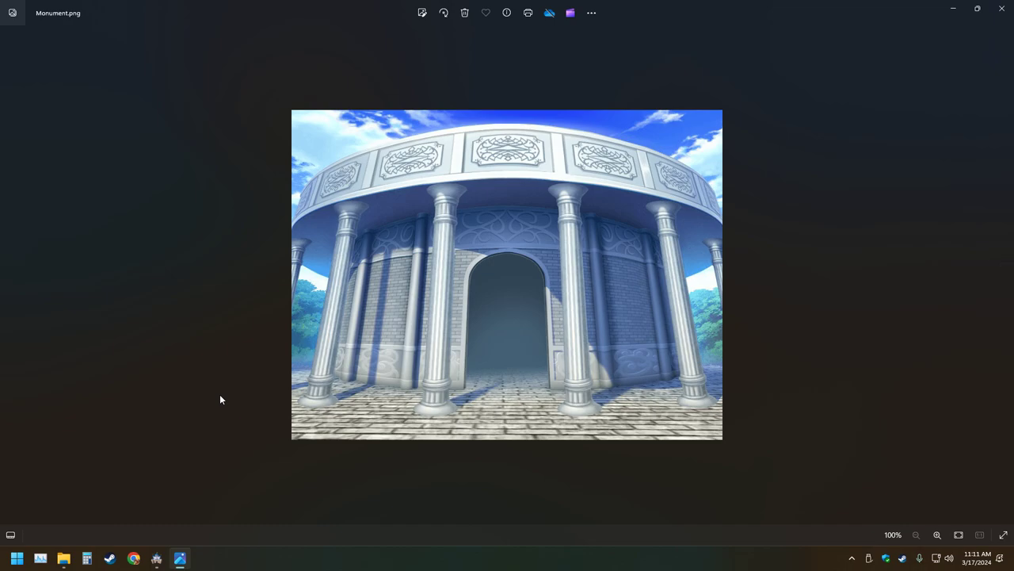
key(alt+F4)
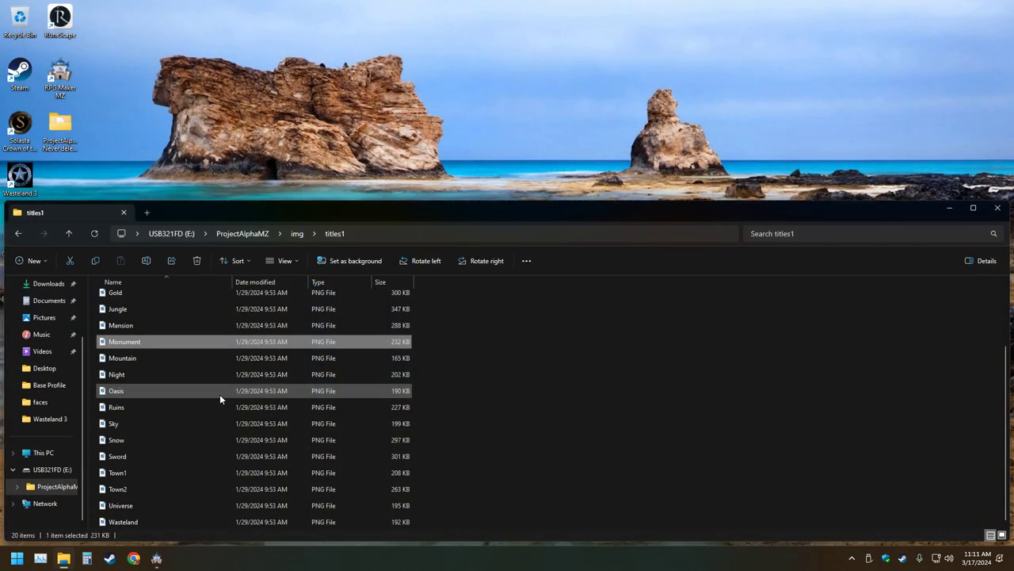
double_click(119, 456)
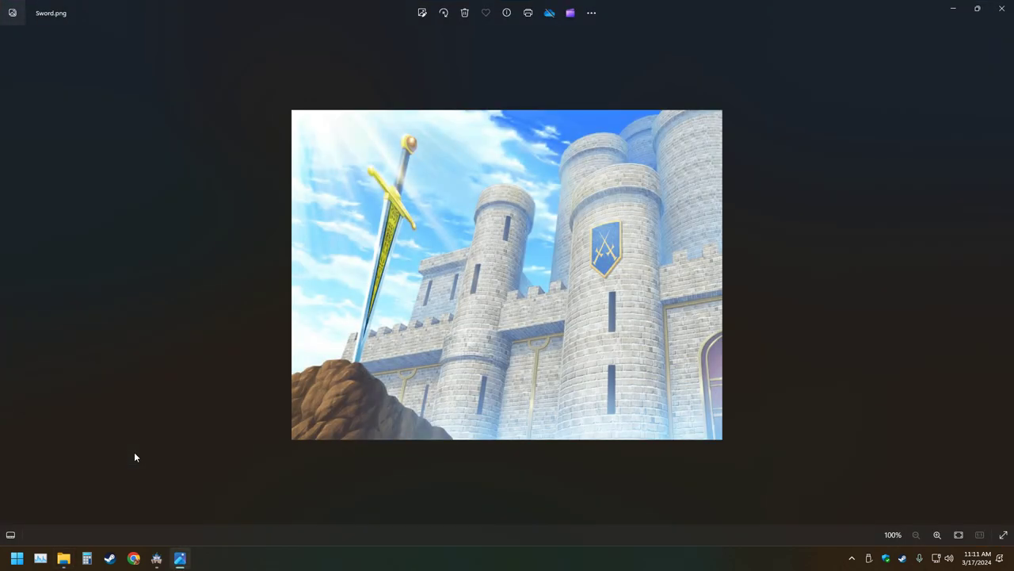
Preview the Wasteland and Town1 title backgrounds in the titles1 folder
click(998, 10)
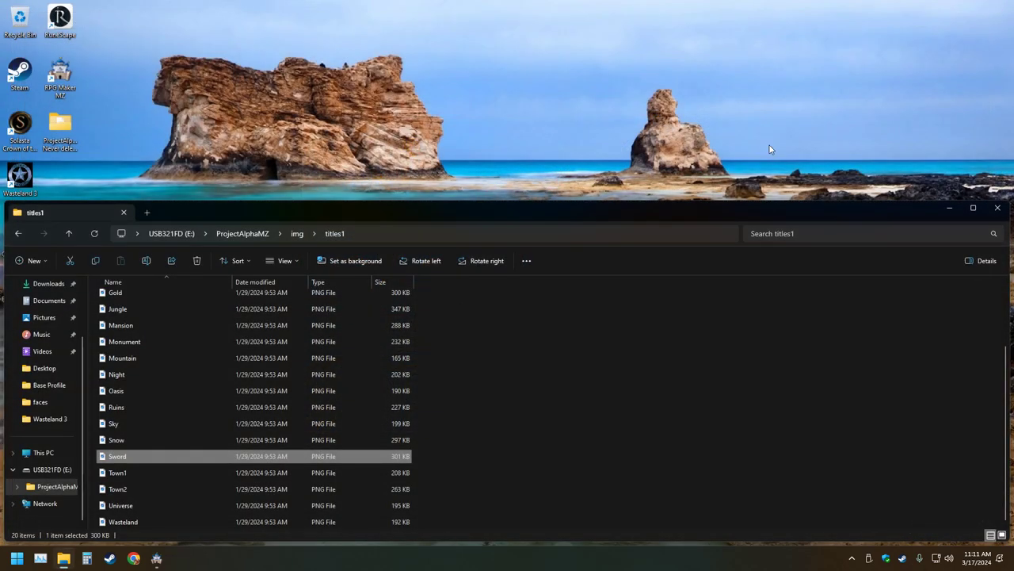
double_click(119, 521)
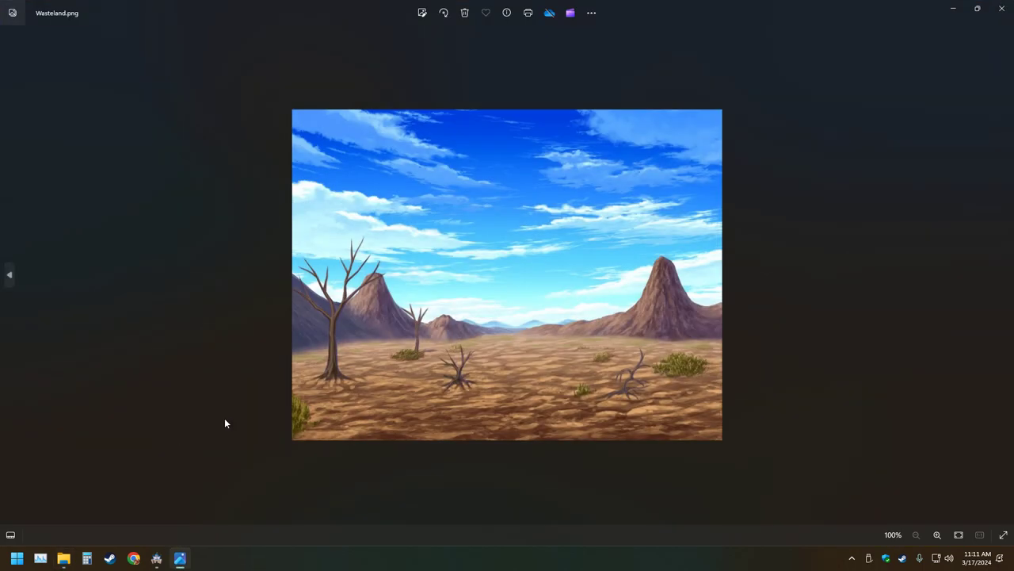
click(1005, 11)
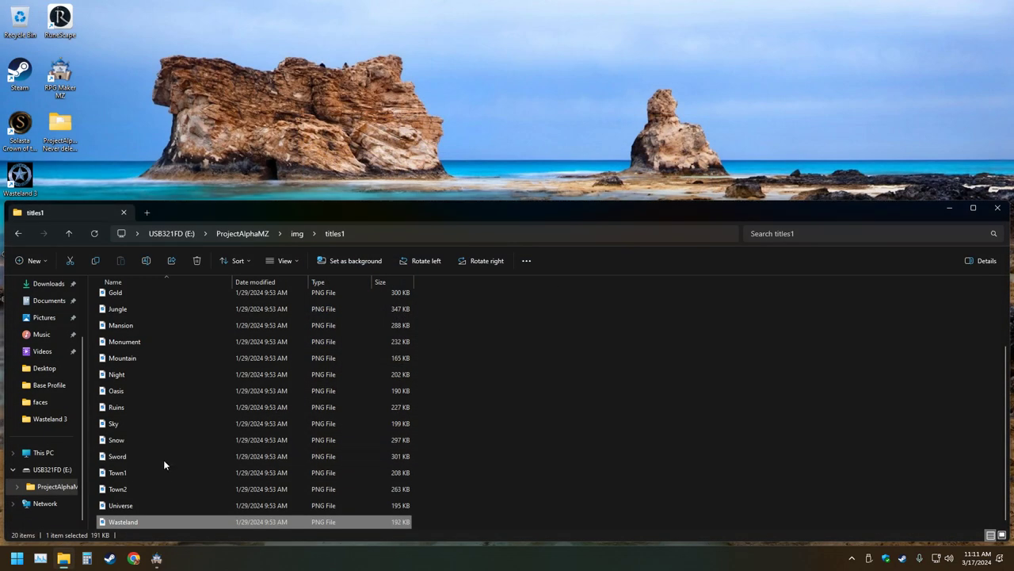
click(139, 472)
double_click(141, 472)
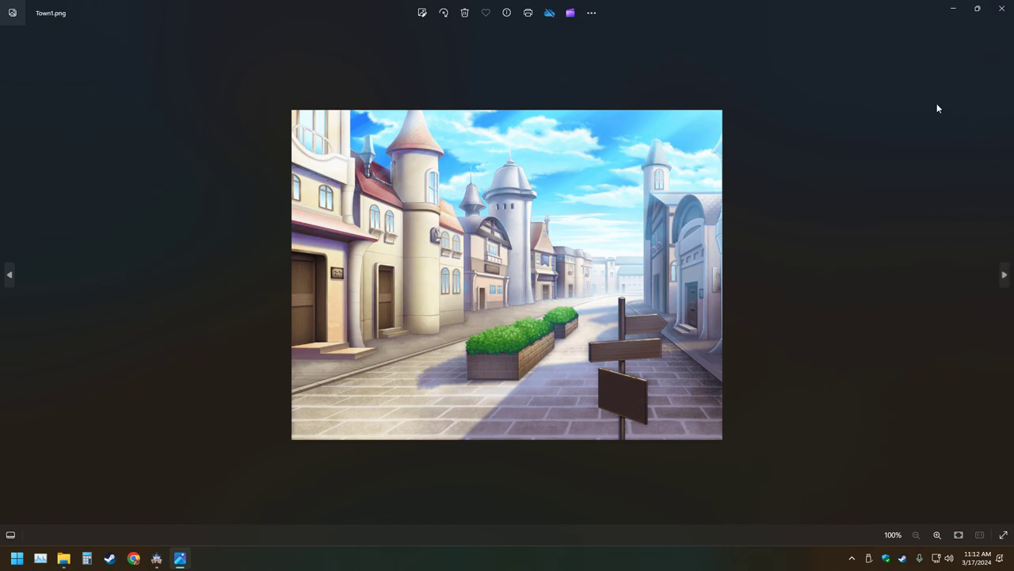
click(1002, 10)
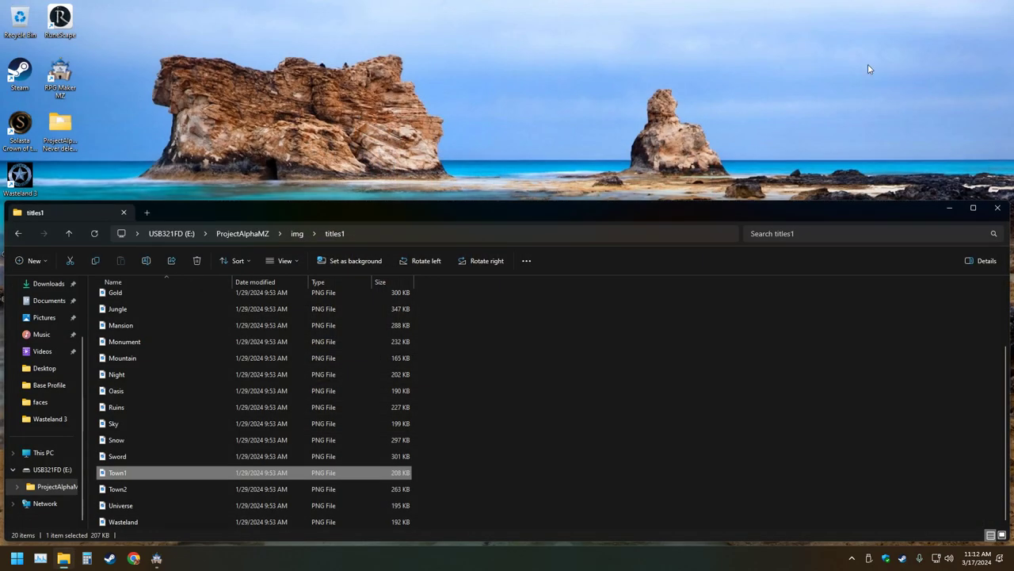
Close the titles1 folder window and switch to the ProjectAlphaMZ project in RPG Maker MZ
click(997, 208)
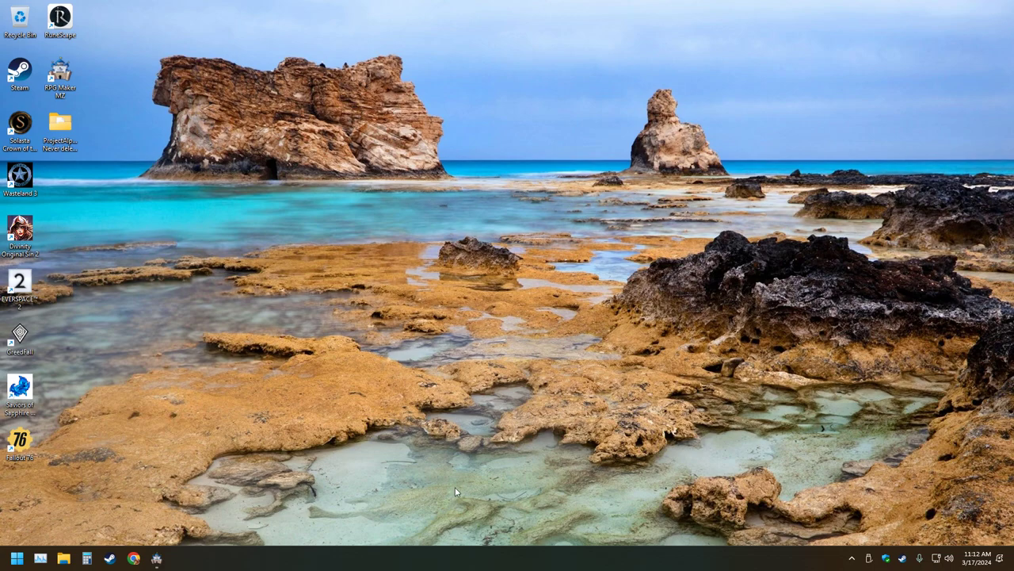
key(alt+Tab)
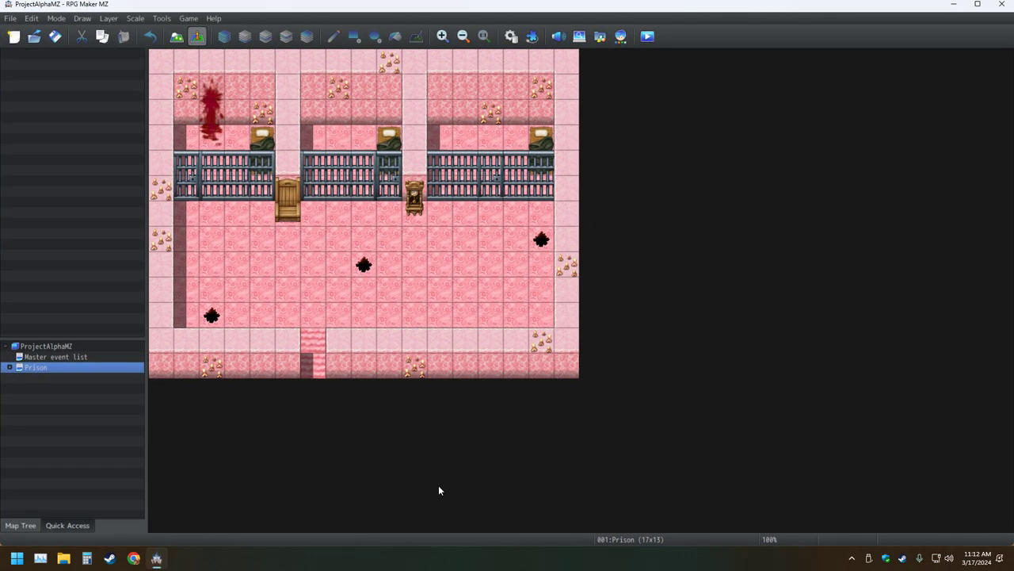